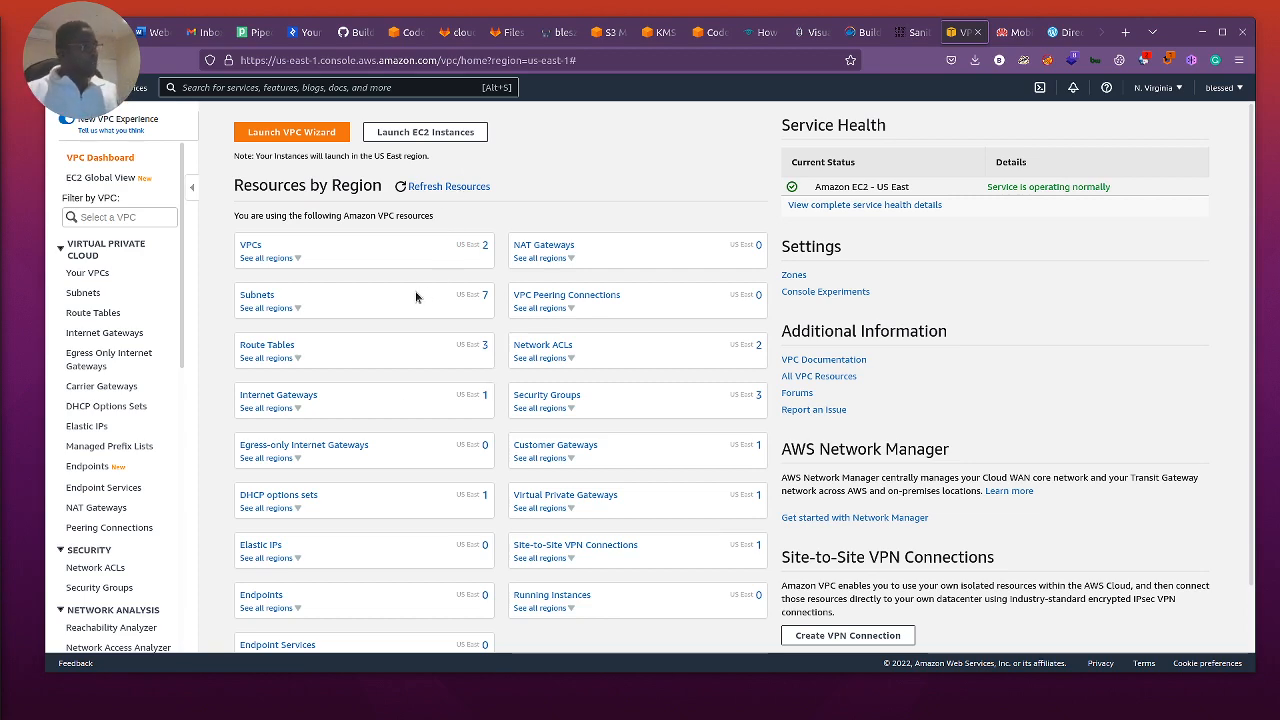
Step: Search the console for "vpc" and open the VPC service dashboard
{"action": "left_click", "coordinate": [373, 87]}
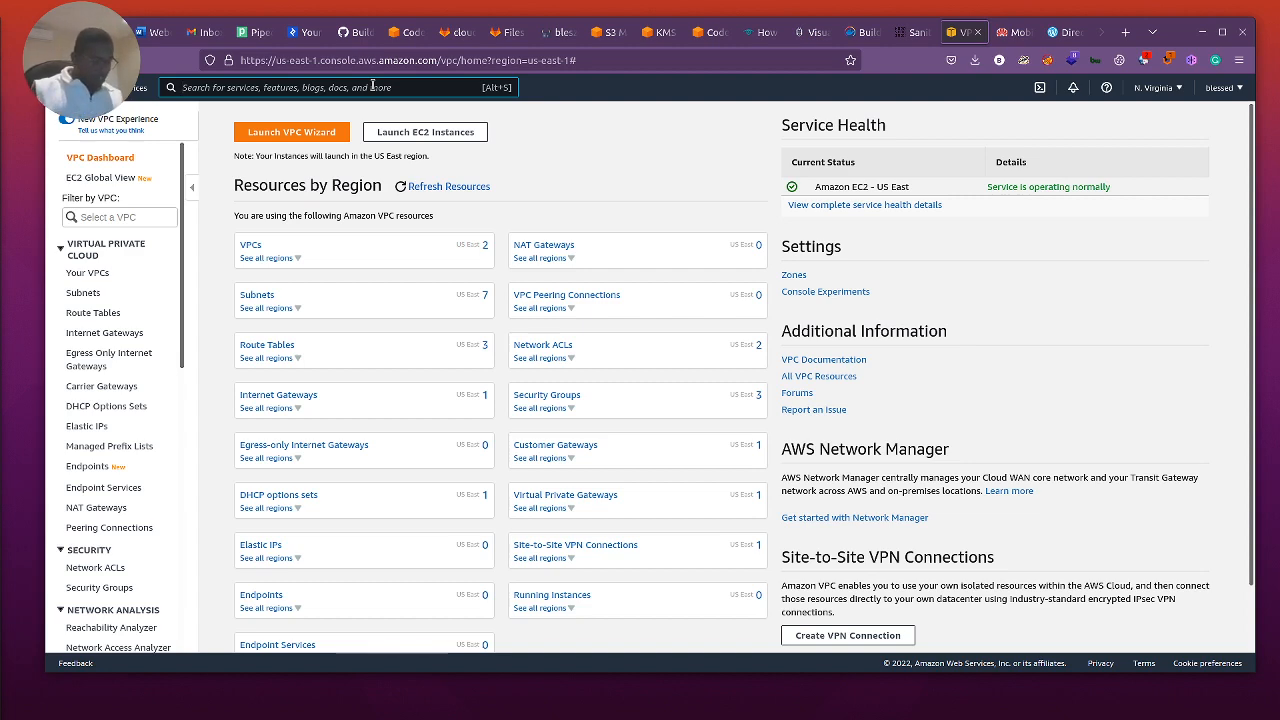
{"action": "type", "text": "vpc"}
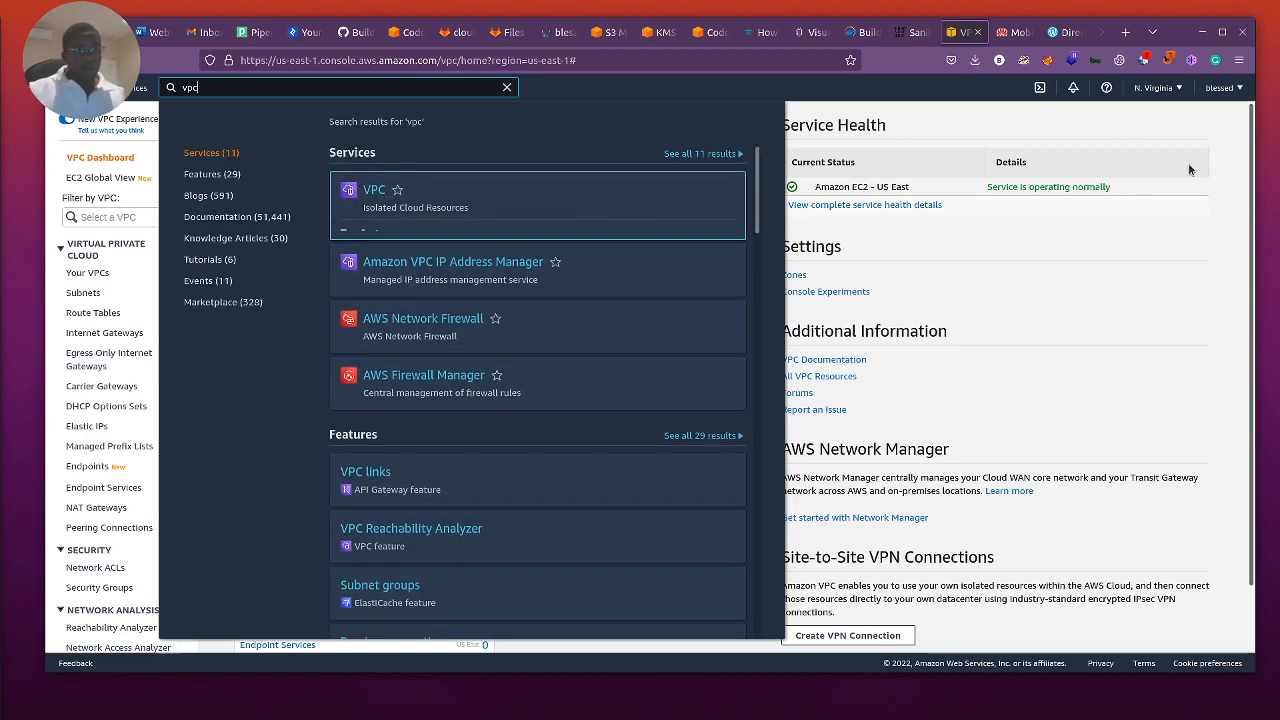
{"action": "left_click", "coordinate": [360, 190]}
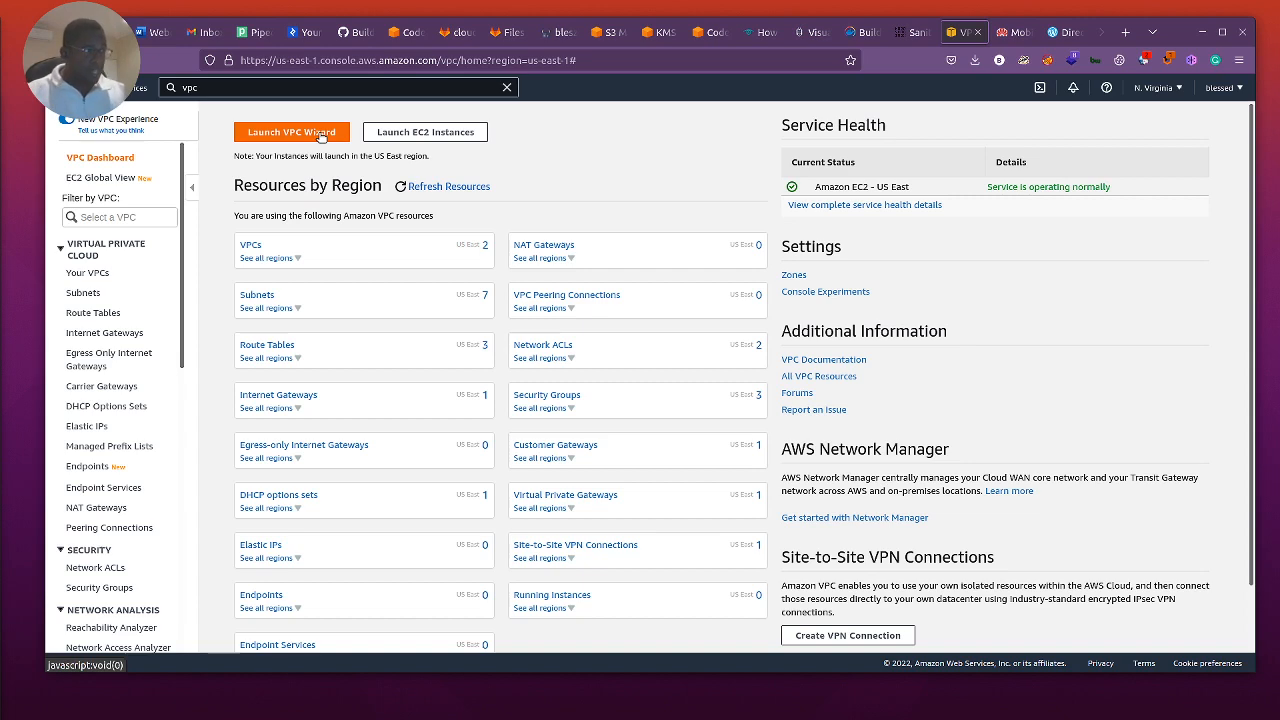
{"action": "scroll", "coordinate": [118, 367], "scroll_direction": "down", "scroll_amount": 2}
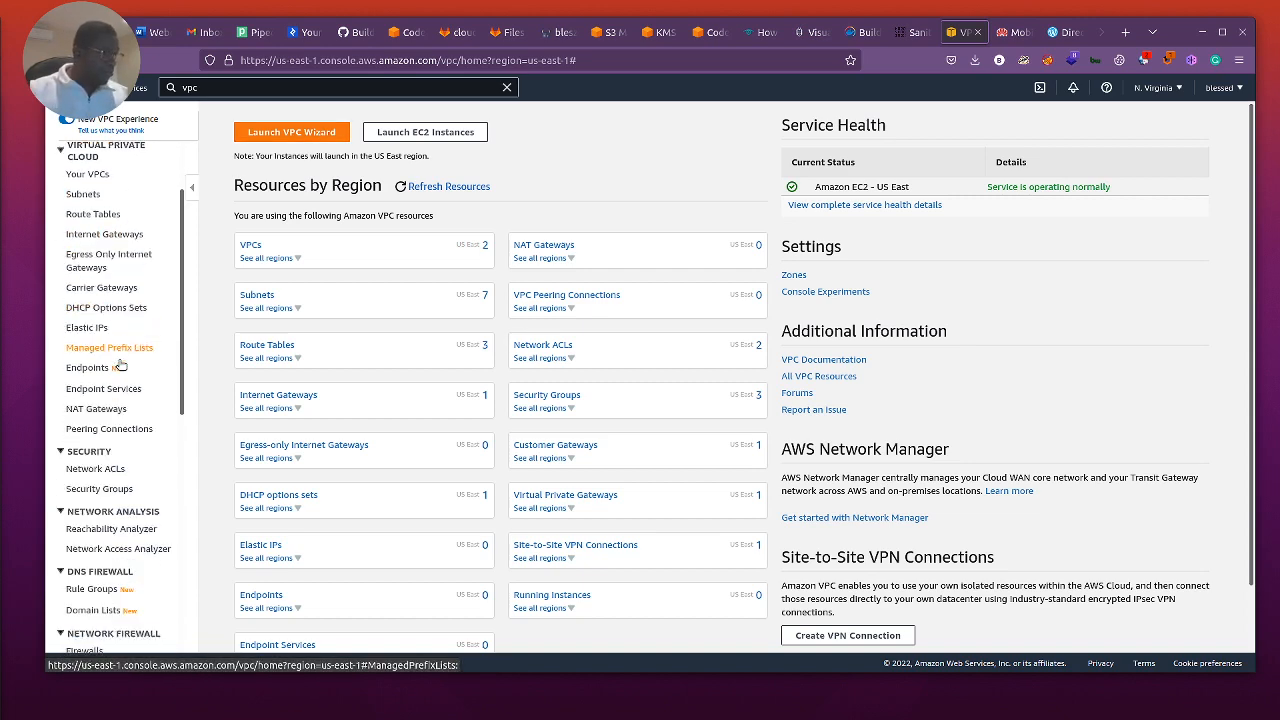
{"action": "scroll", "coordinate": [118, 380], "scroll_direction": "down", "scroll_amount": 10}
{"action": "scroll", "coordinate": [116, 390], "scroll_direction": "up", "scroll_amount": 12}
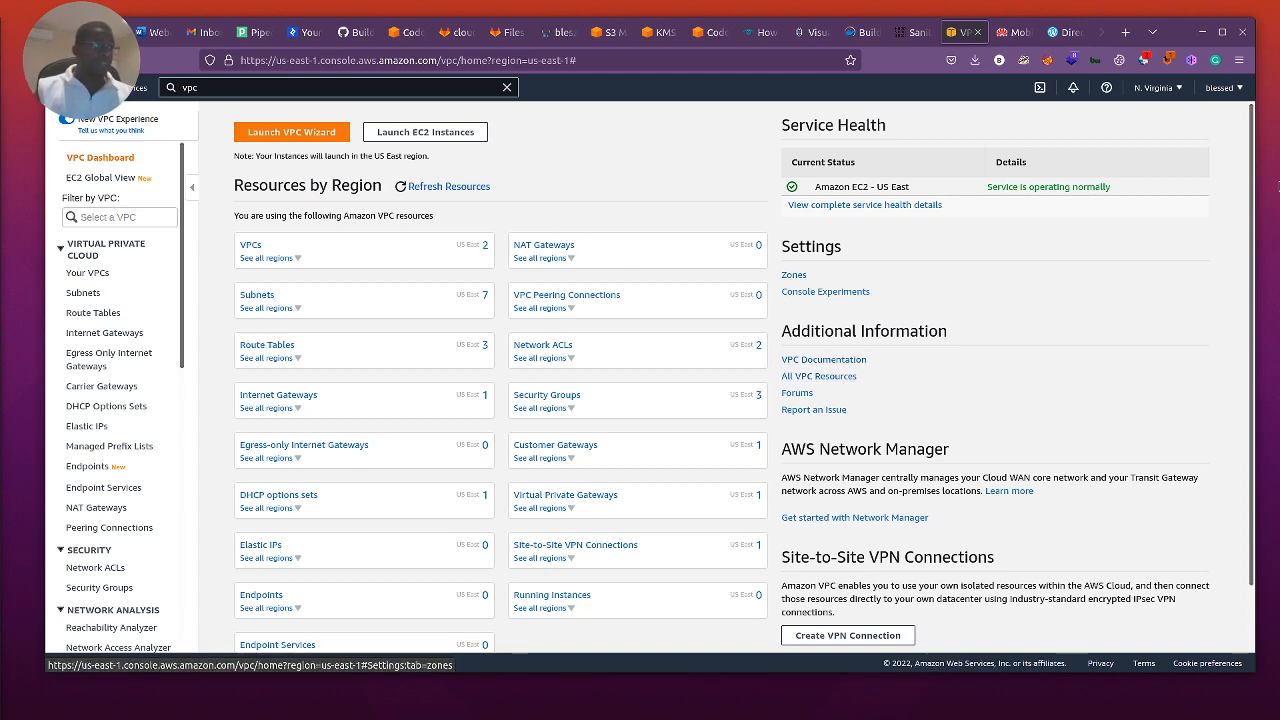
Step: Start creating a new VPC with the VPC only option and name it Cisco_lab
{"action": "left_click", "coordinate": [302, 136]}
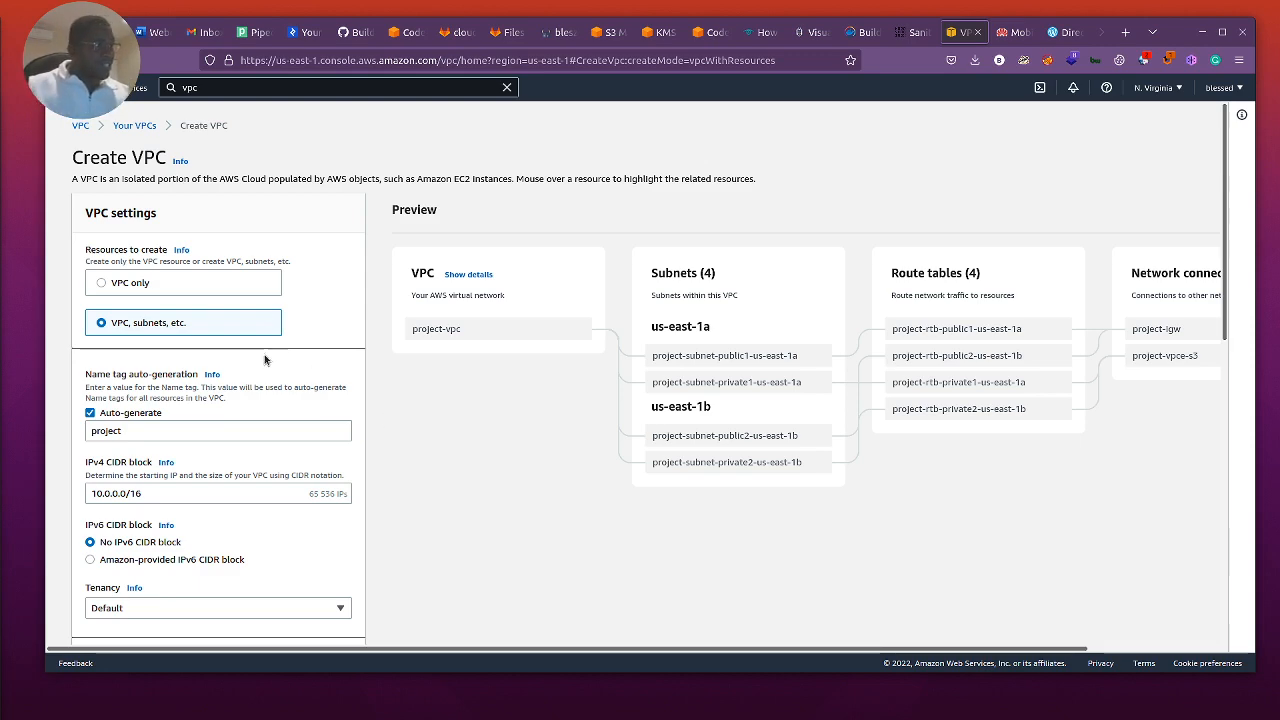
{"action": "left_click", "coordinate": [101, 283]}
{"action": "left_click", "coordinate": [213, 338]}
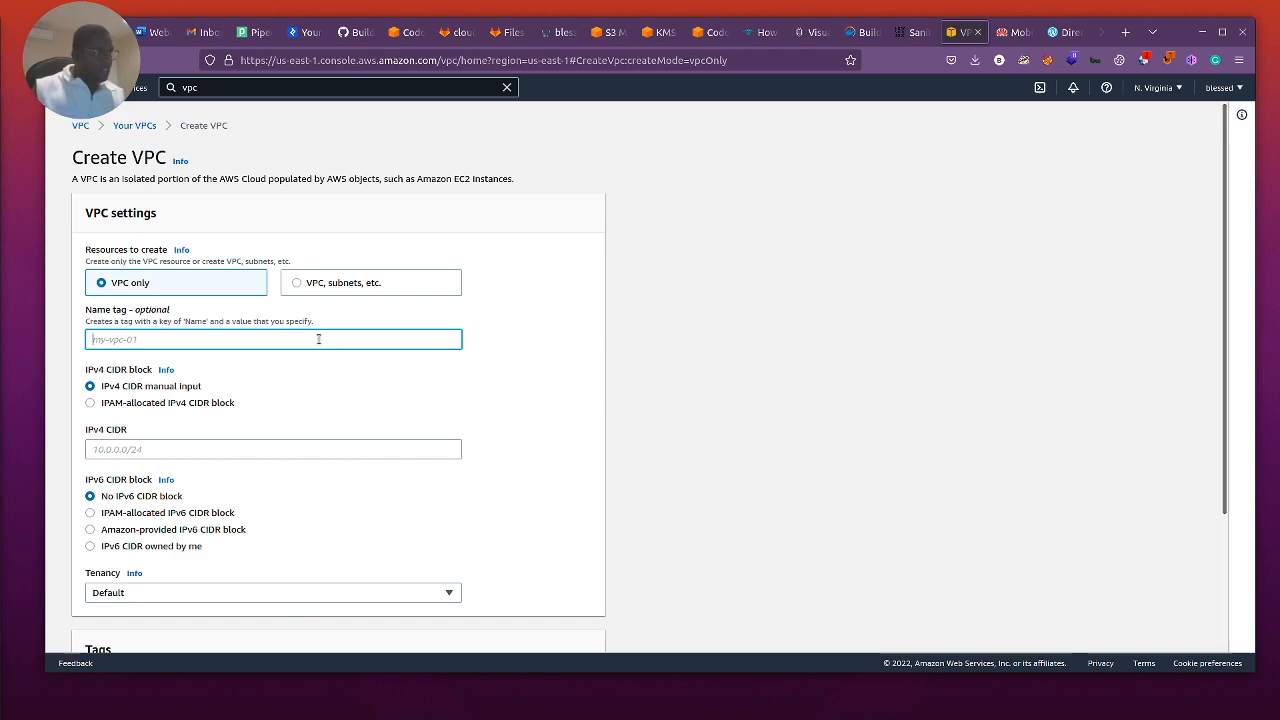
{"action": "type", "text": "Cinco"}
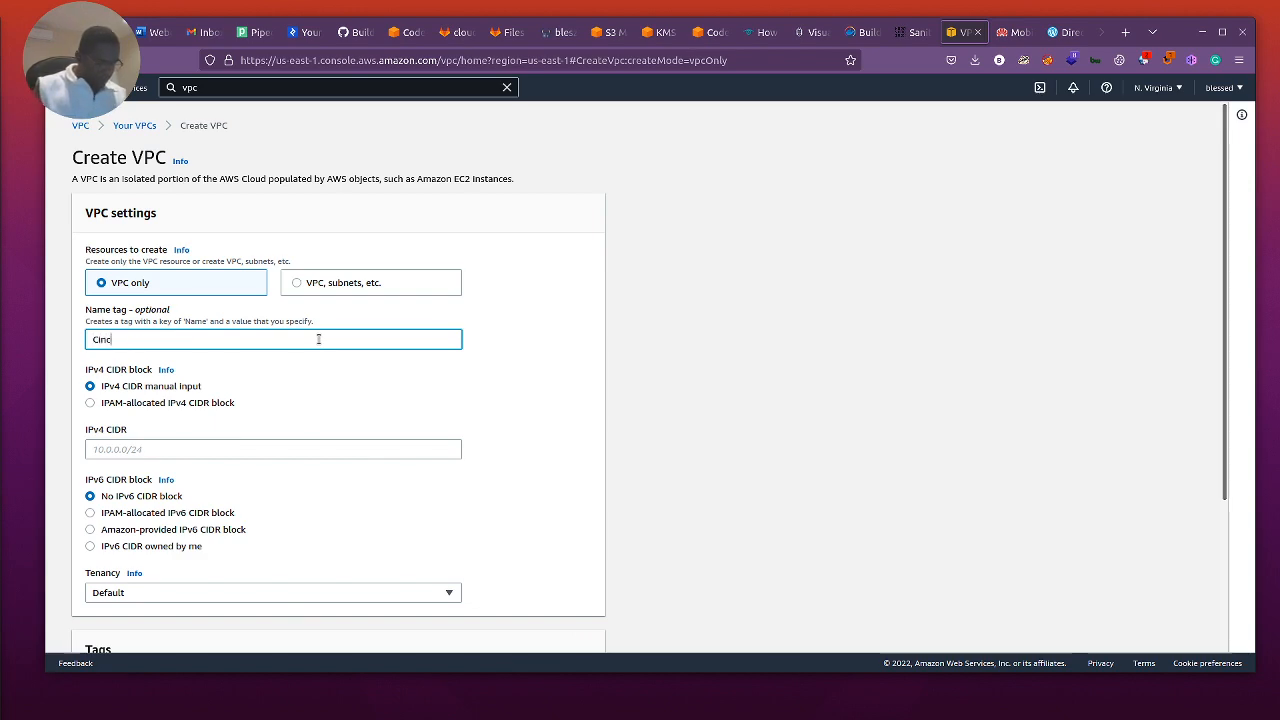
{"action": "key", "text": "BackSpace"}
{"action": "key", "text": "BackSpace"}
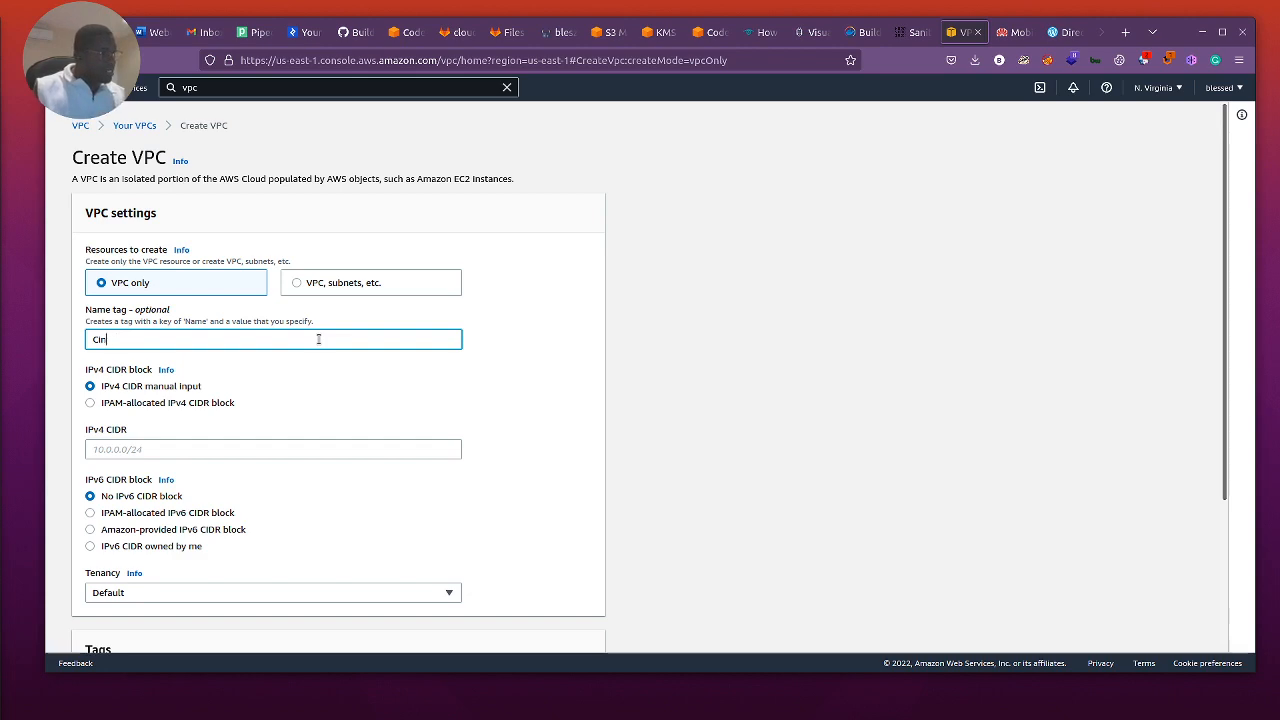
{"action": "key", "text": "BackSpace"}
{"action": "key", "text": "BackSpace"}
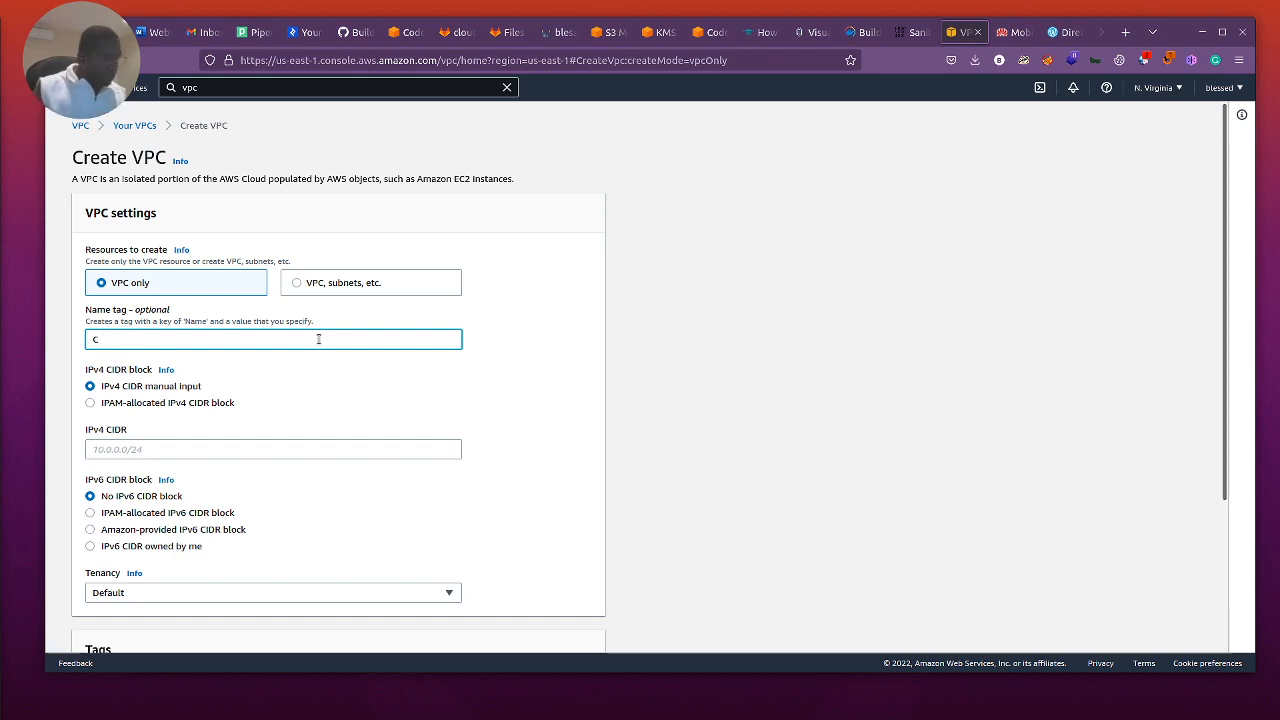
{"action": "type", "text": "isco_lab"}
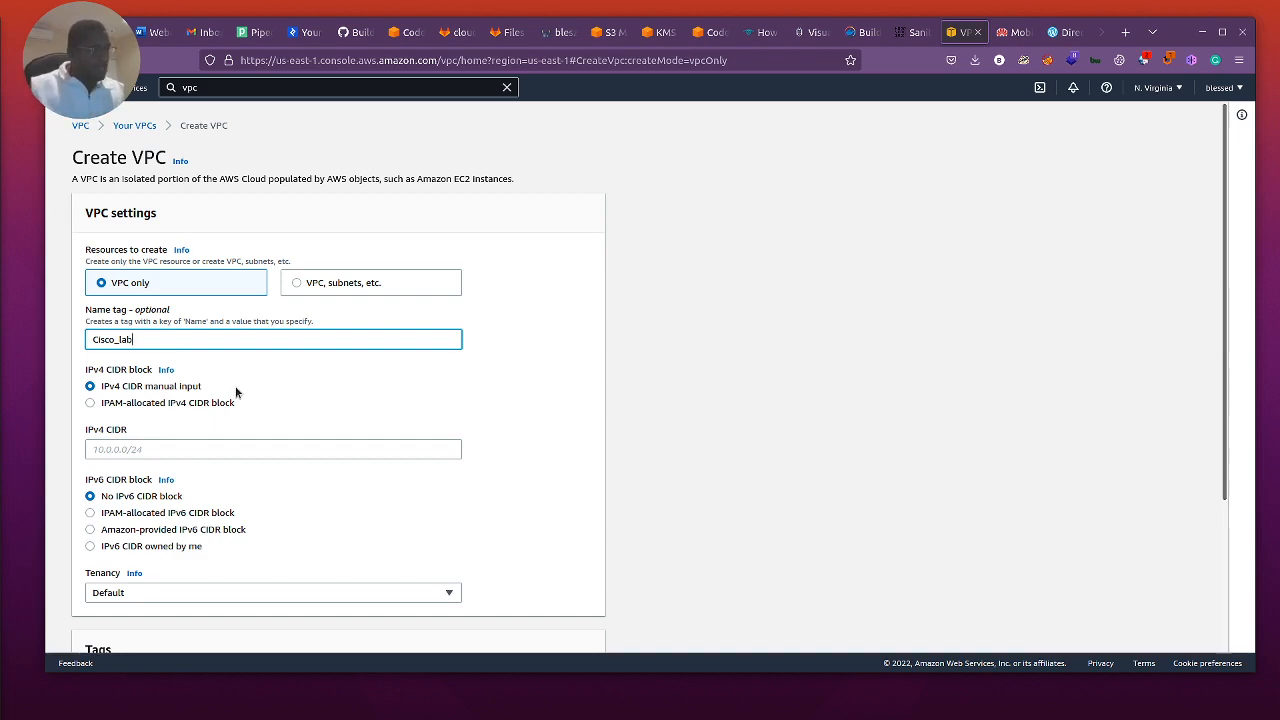
Step: Set the VPC's IPv4 CIDR to 172.16.0.0/16 and create the VPC
{"action": "left_click", "coordinate": [140, 448]}
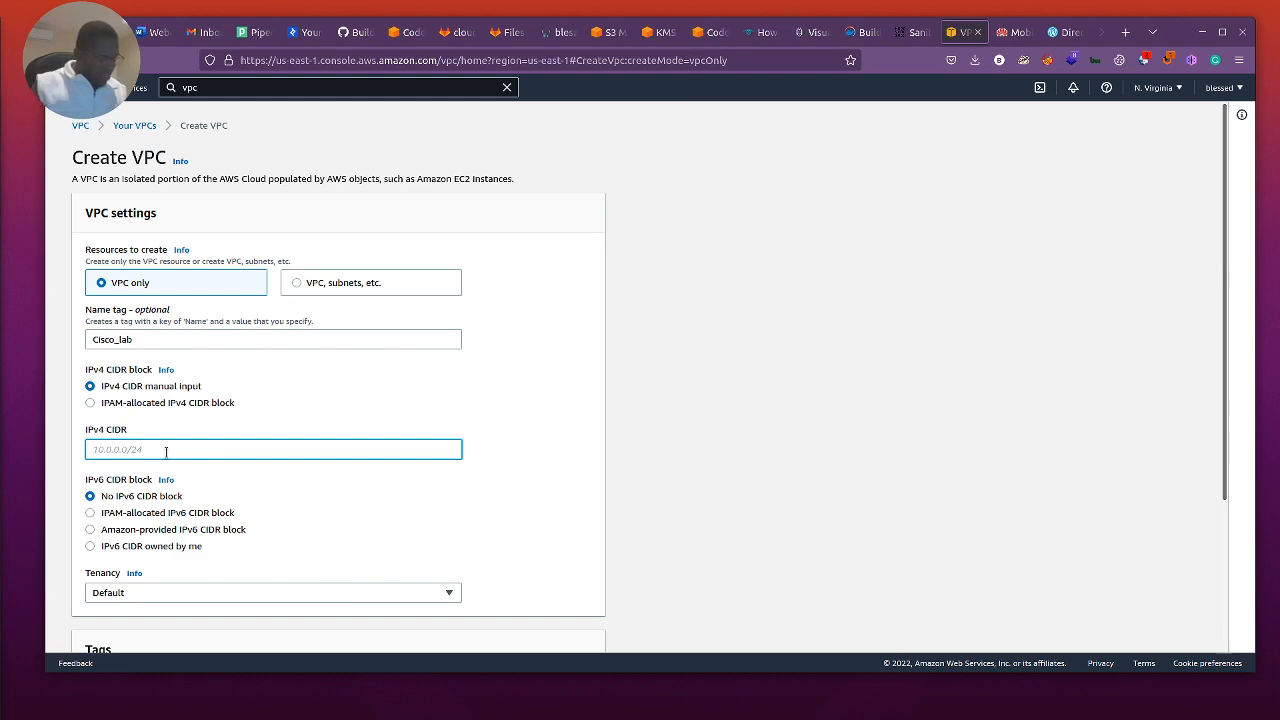
{"action": "type", "text": "172.16"}
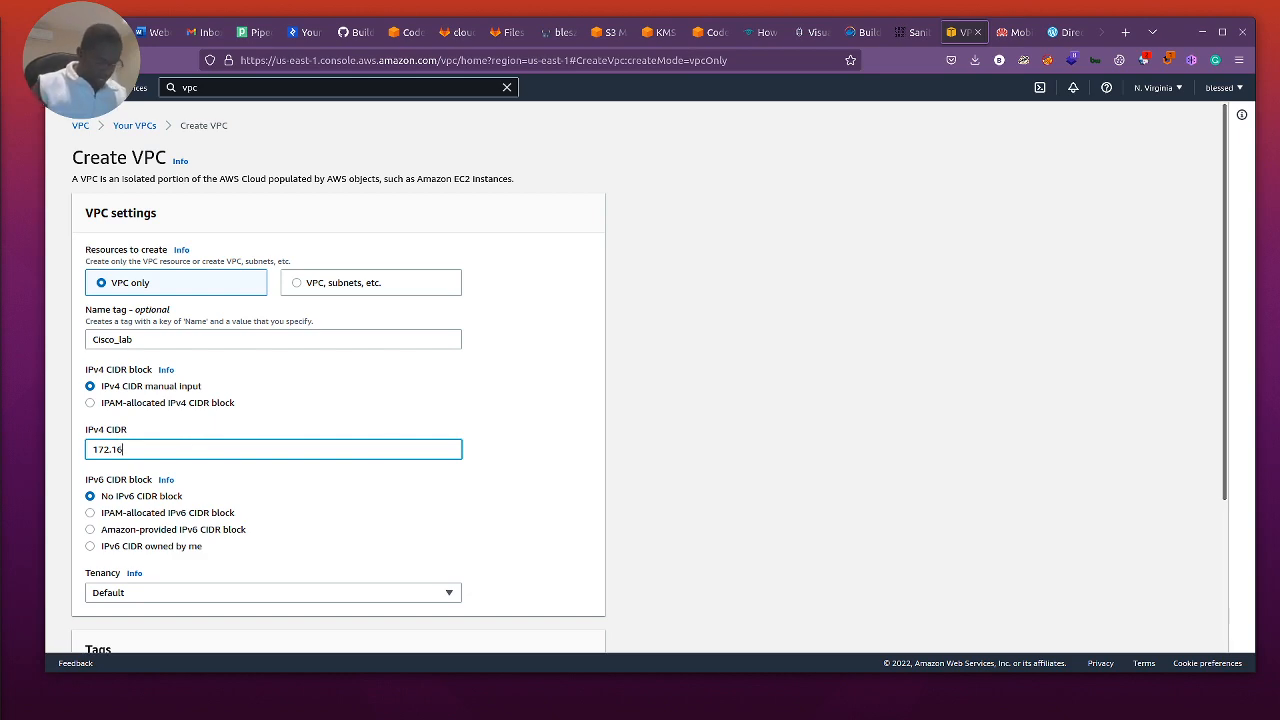
{"action": "type", "text": ".0."}
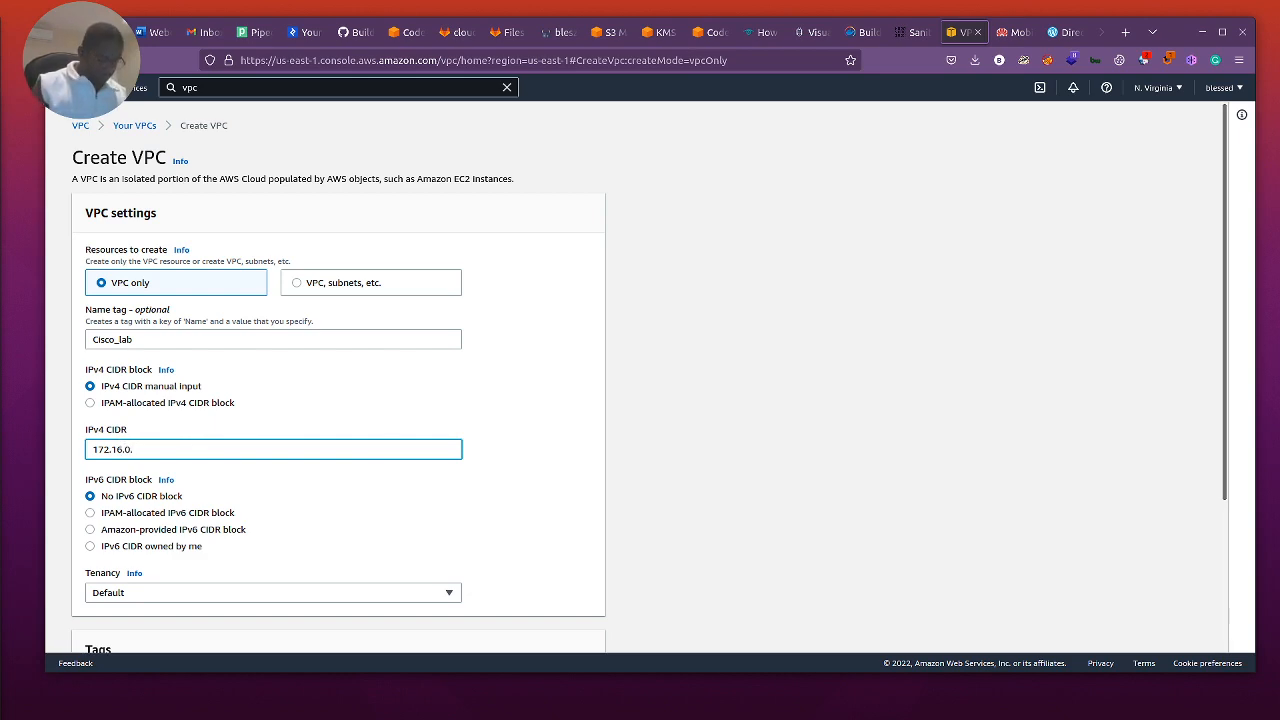
{"action": "type", "text": "0/16"}
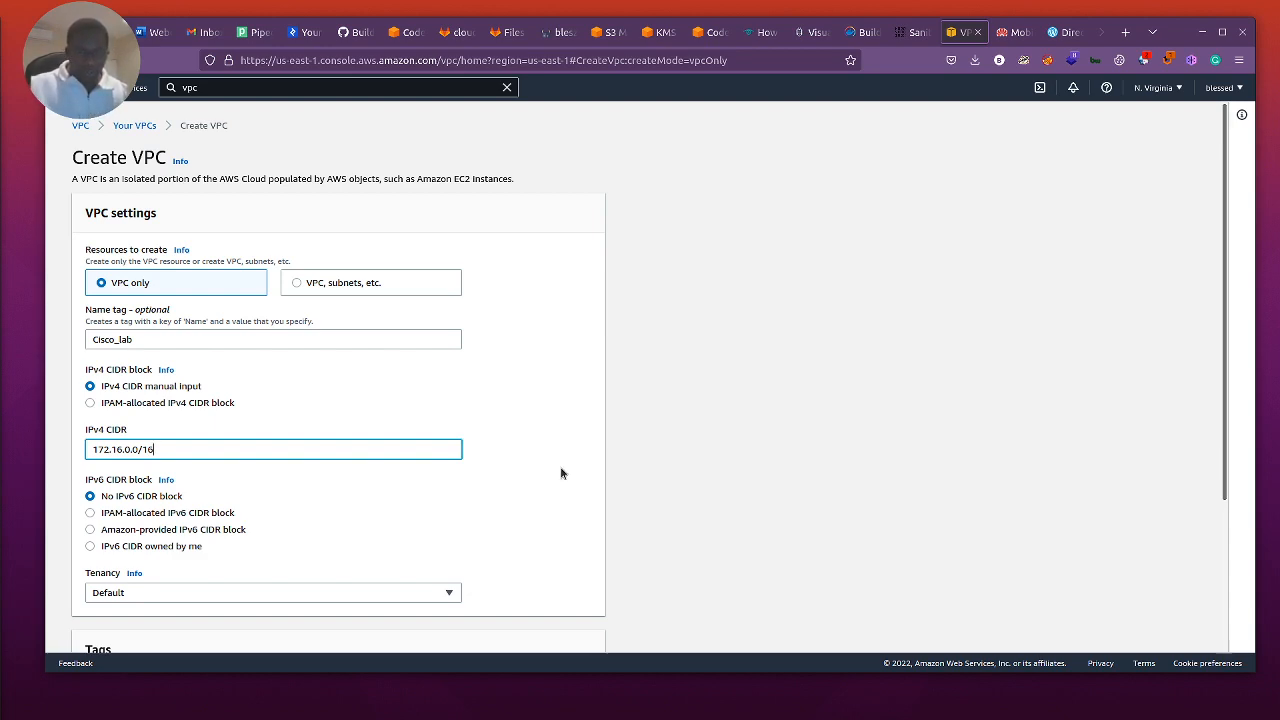
{"action": "scroll", "coordinate": [561, 473], "scroll_direction": "down", "scroll_amount": 1}
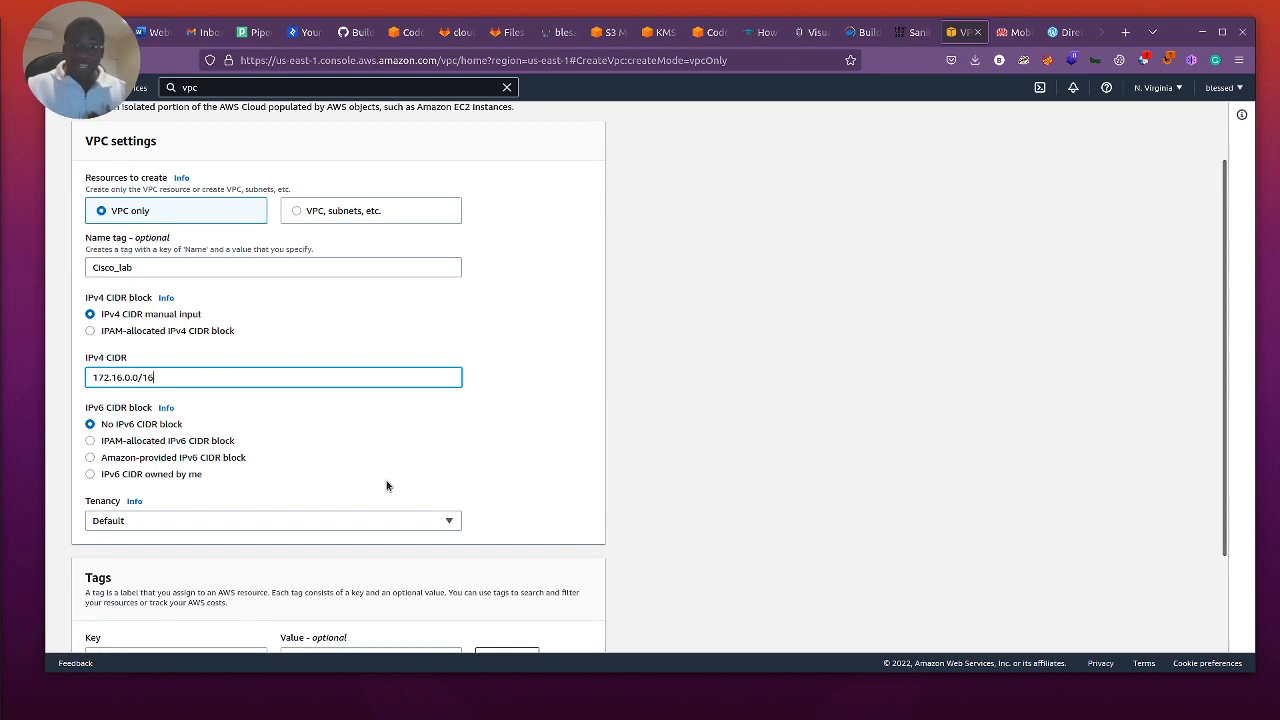
{"action": "scroll", "coordinate": [387, 486], "scroll_direction": "down", "scroll_amount": 1}
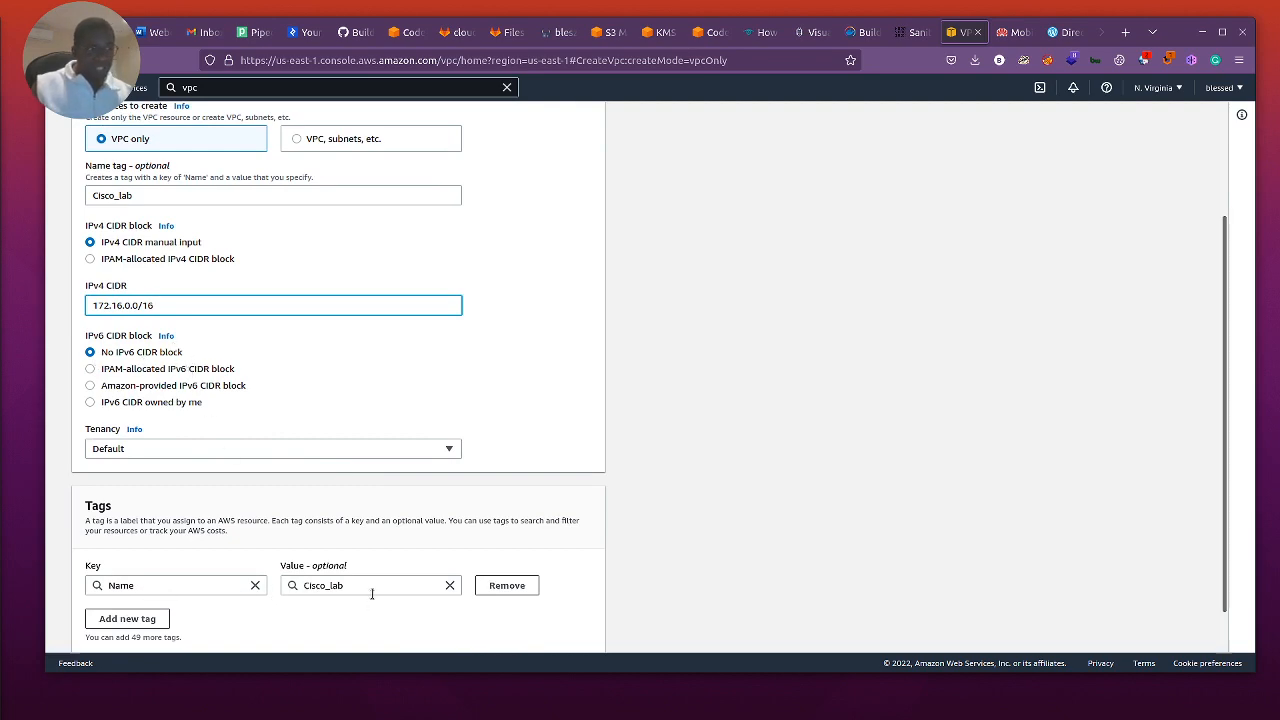
{"action": "scroll", "coordinate": [522, 606], "scroll_direction": "down", "scroll_amount": 1}
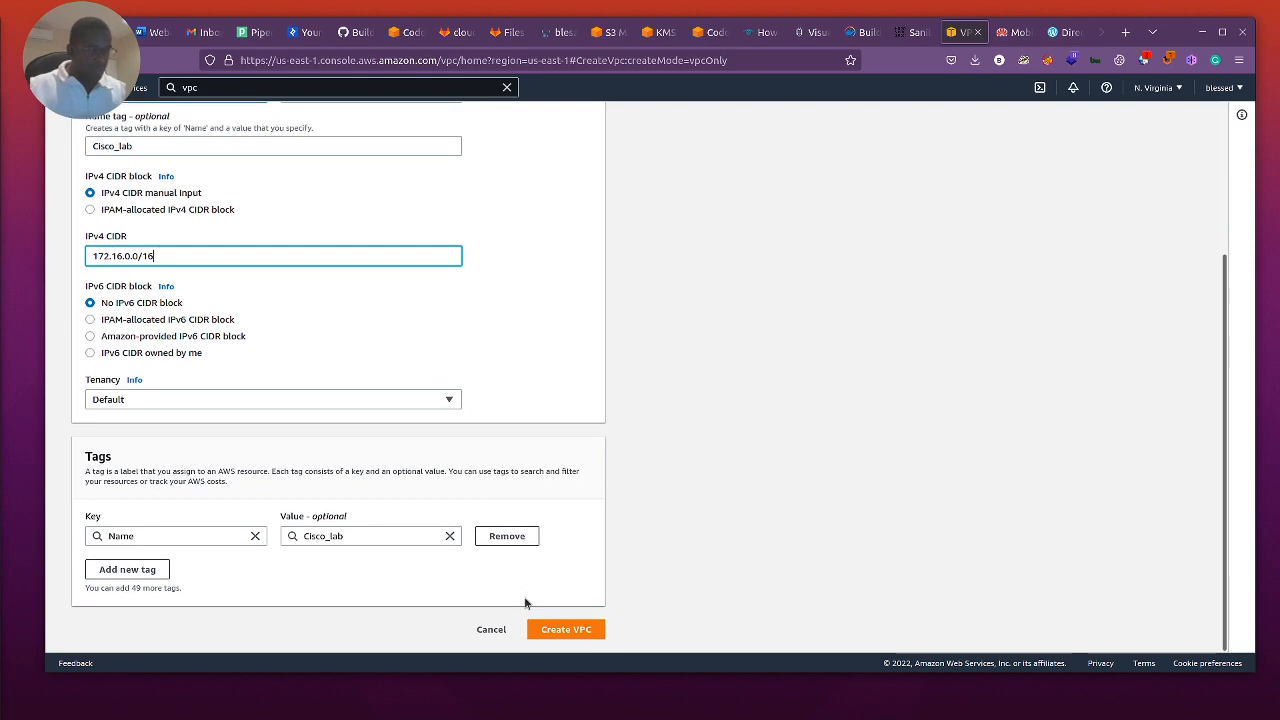
{"action": "left_click", "coordinate": [550, 630]}
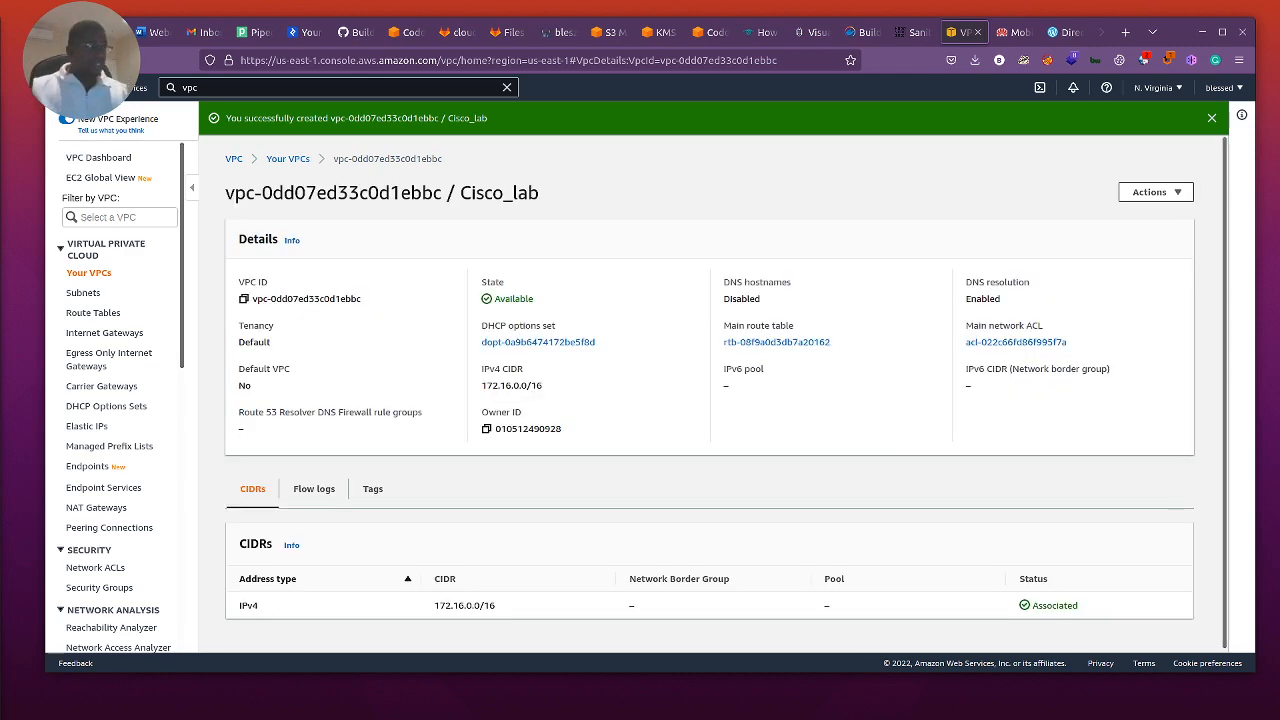
Step: Go to the VPC subnets and start creating a new subnet
{"action": "left_click", "coordinate": [82, 294]}
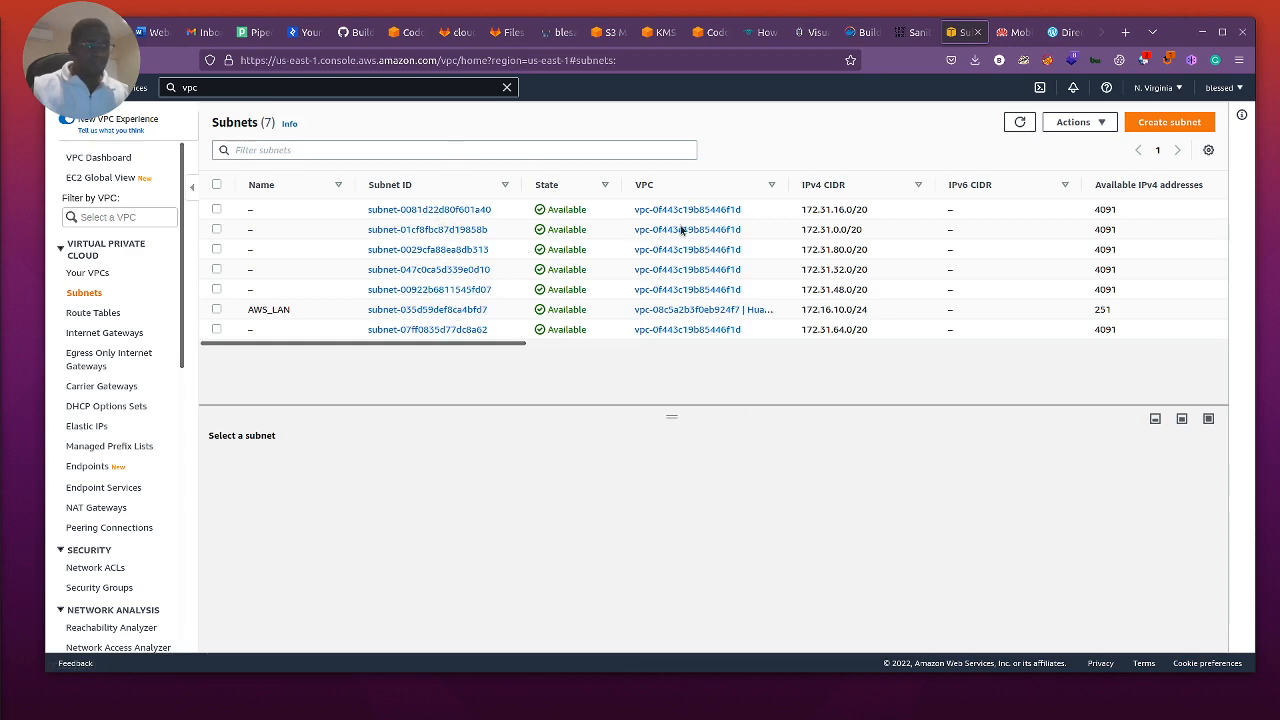
{"action": "left_click", "coordinate": [1160, 122]}
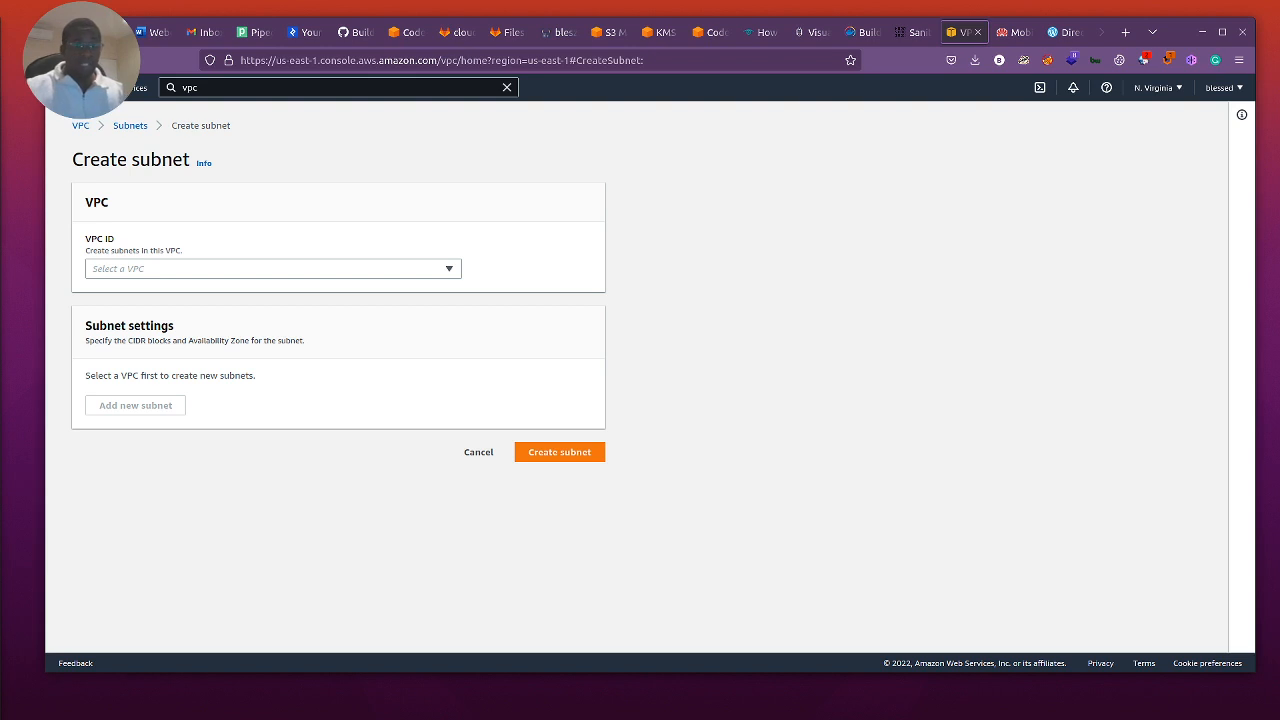
{"action": "left_click", "coordinate": [372, 275]}
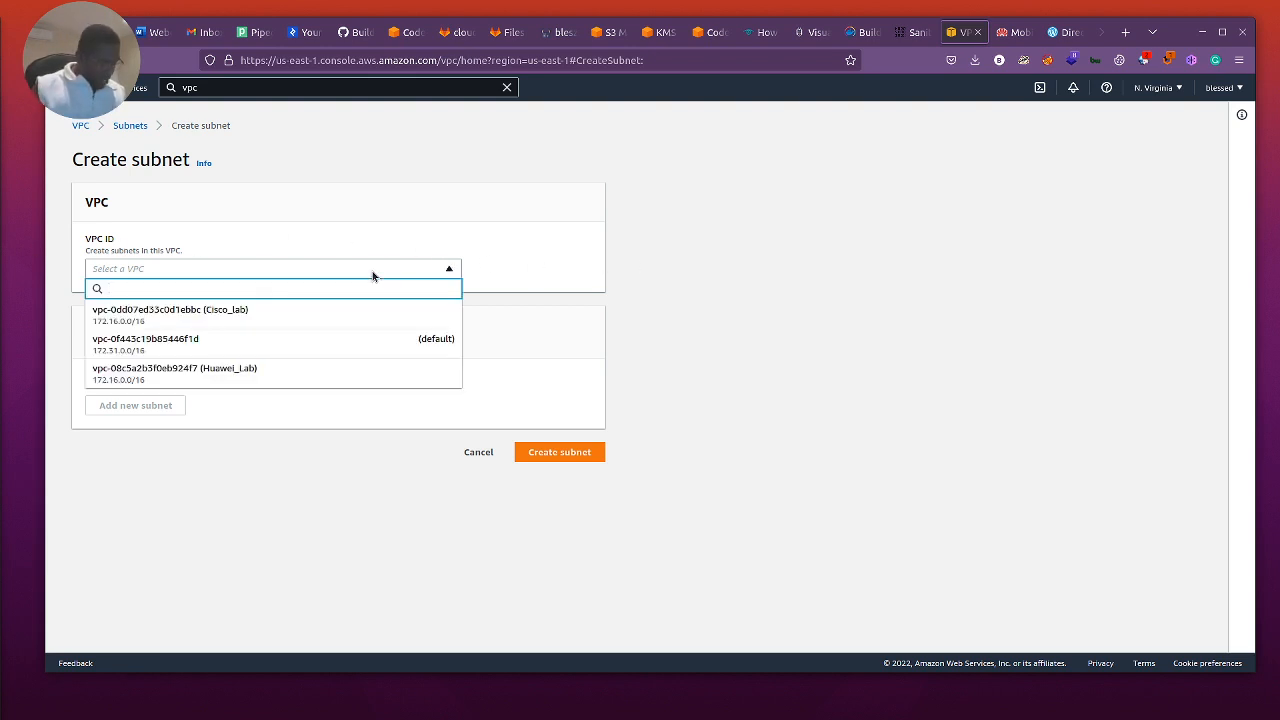
{"action": "type", "text": "Cisco"}
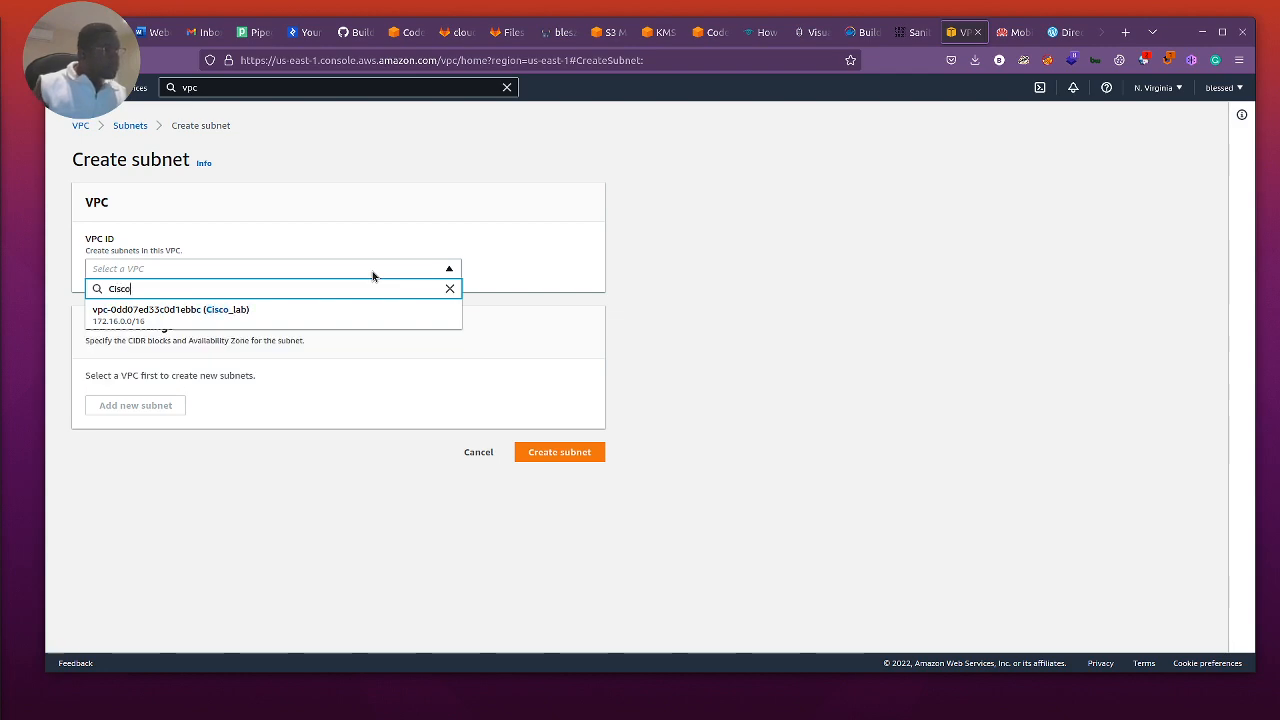
{"action": "key", "text": "BackSpace"}
{"action": "key", "text": "BackSpace"}
{"action": "key", "text": "BackSpace"}
{"action": "key", "text": "BackSpace"}
{"action": "key", "text": "BackSpace"}
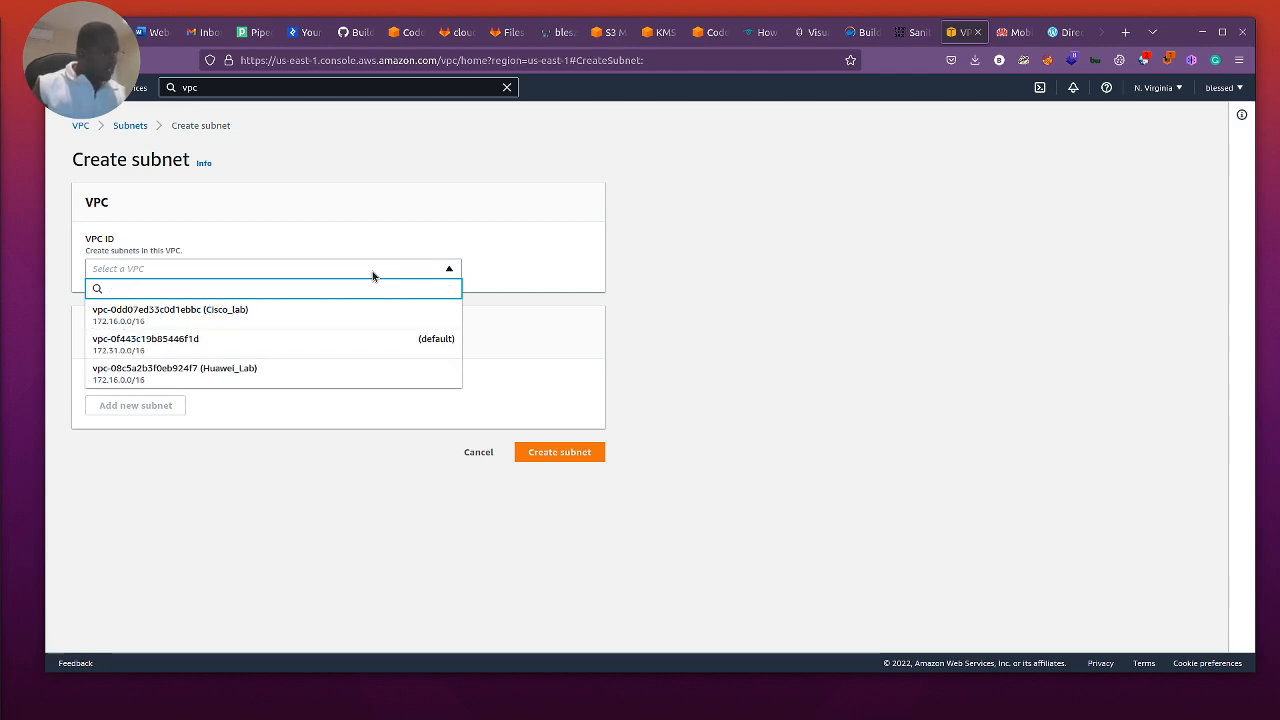
{"action": "type", "text": "AWS"}
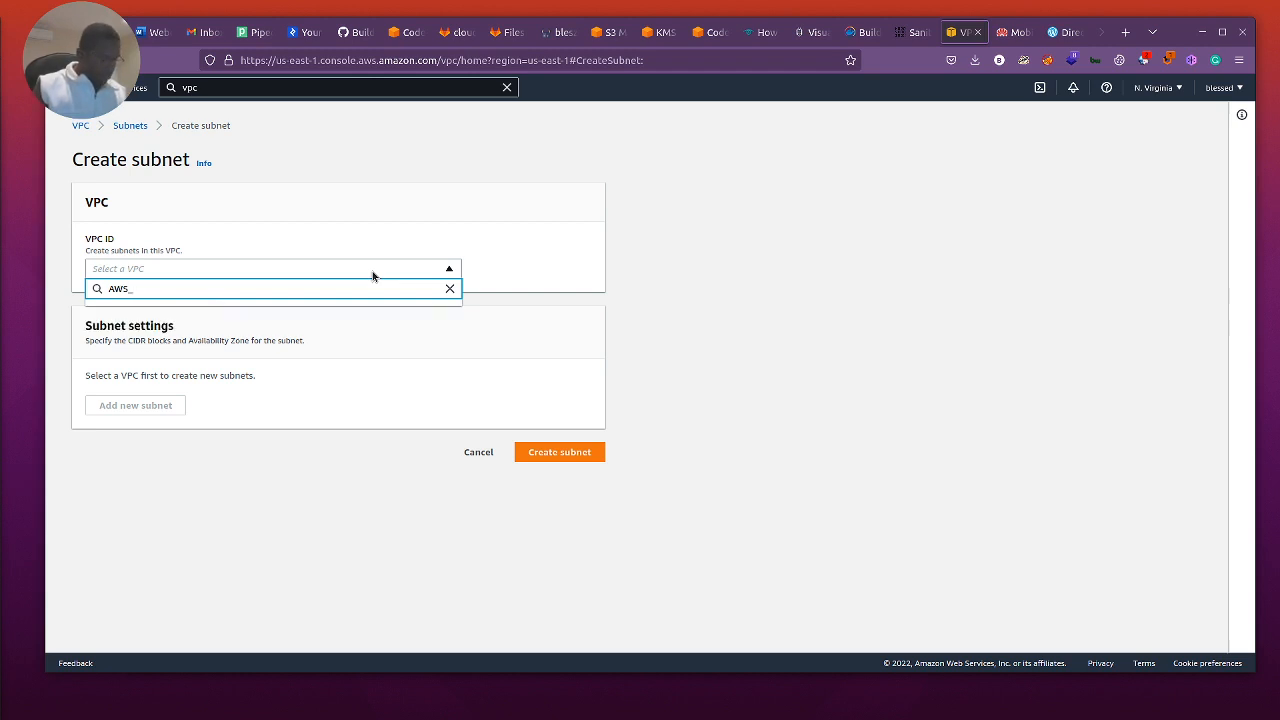
{"action": "type", "text": "_Connect"}
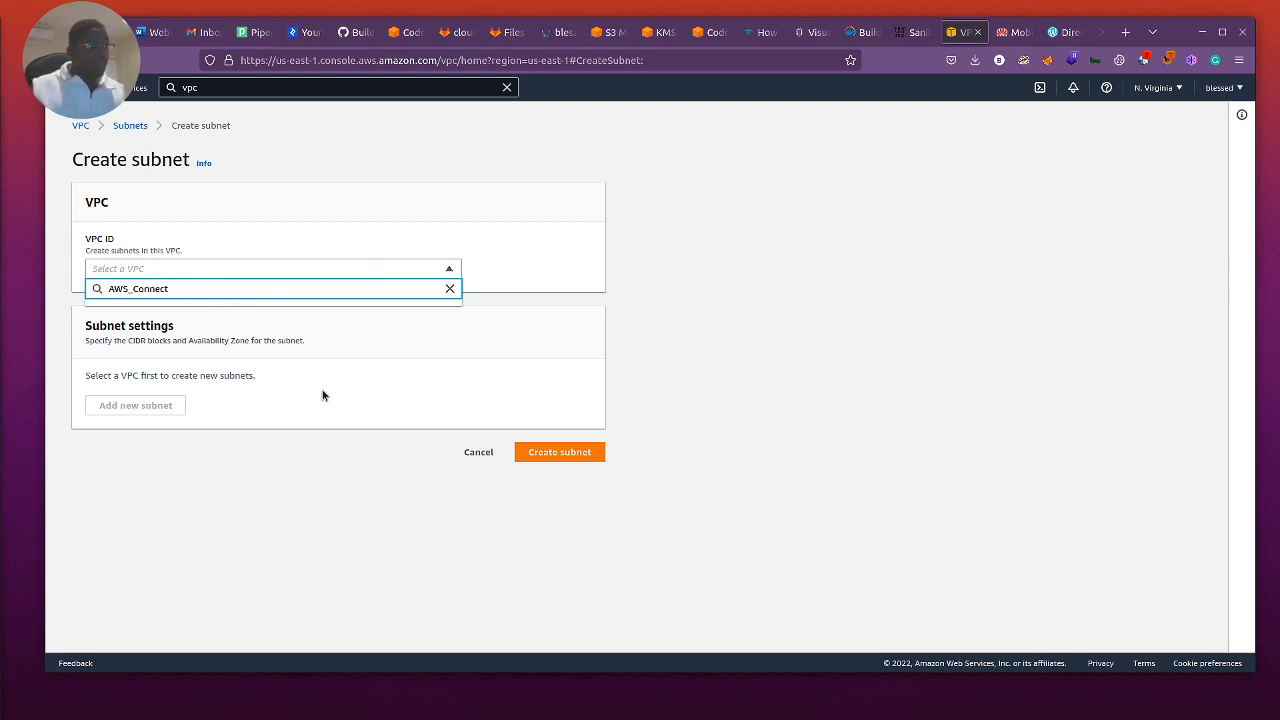
{"action": "left_click", "coordinate": [543, 310]}
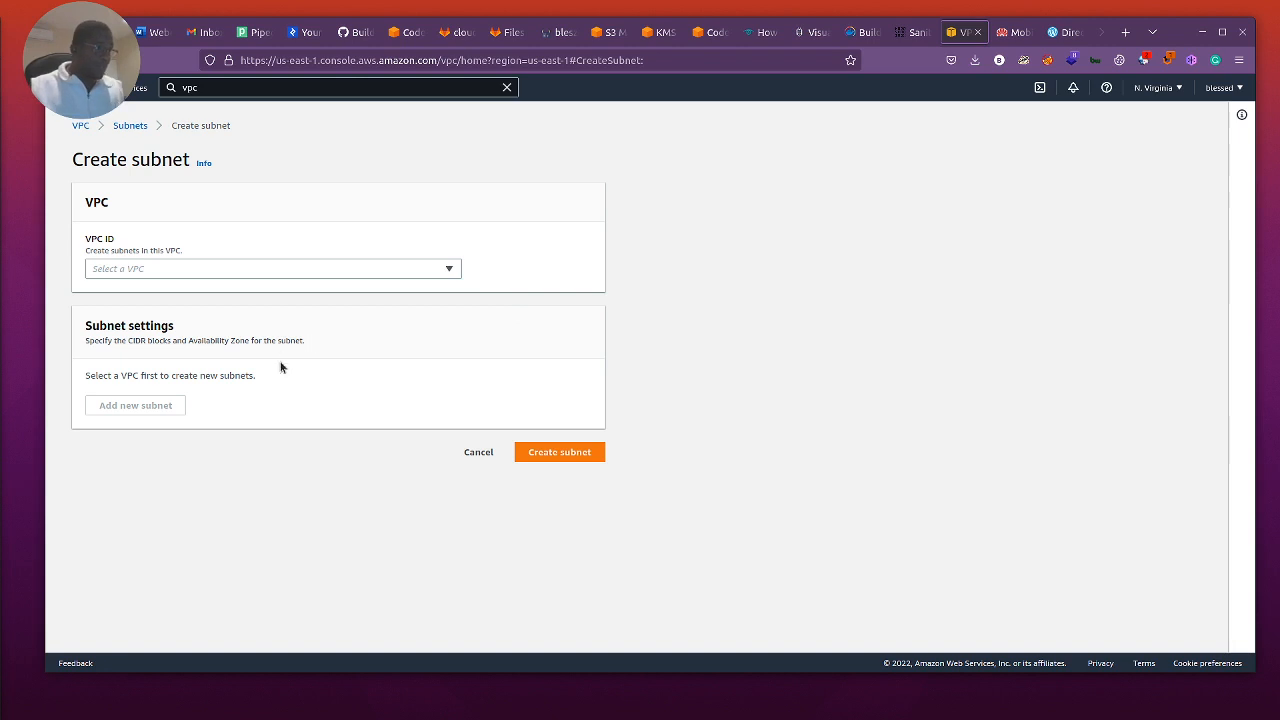
Step: Select the Cisco_lab VPC for the new subnet and name the subnet AWS
{"action": "left_click", "coordinate": [217, 271]}
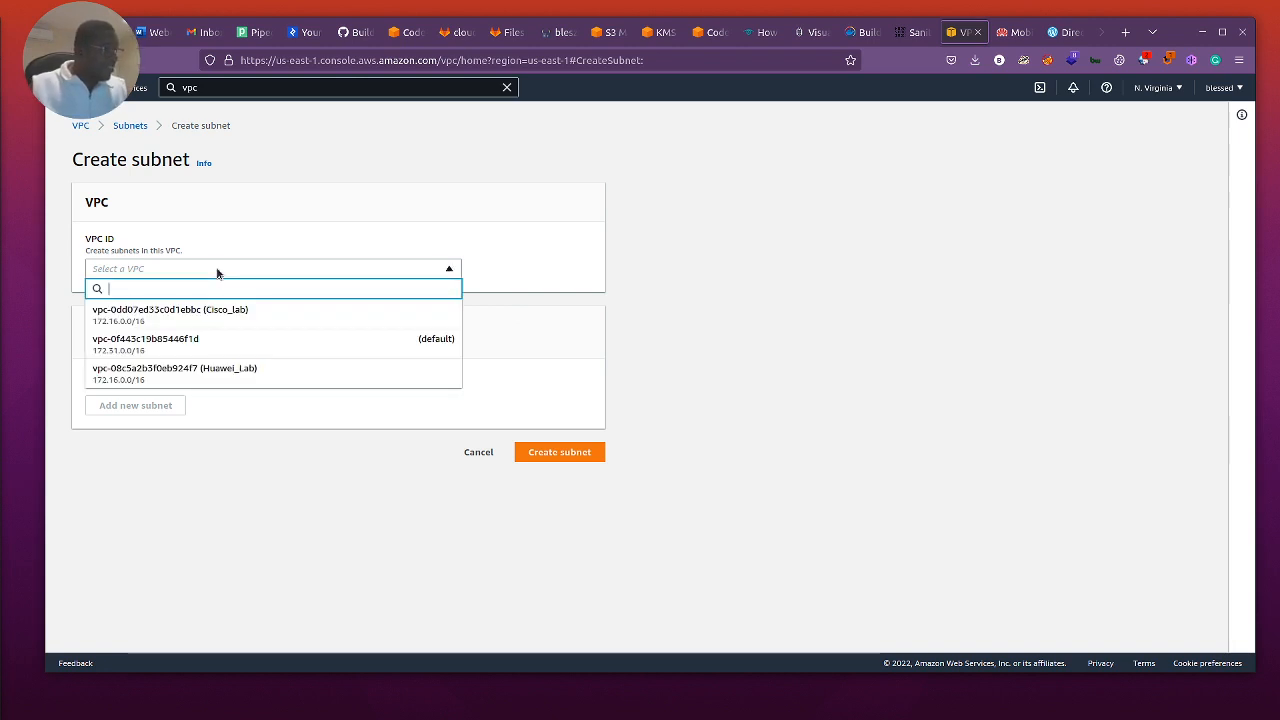
{"action": "left_click", "coordinate": [194, 316]}
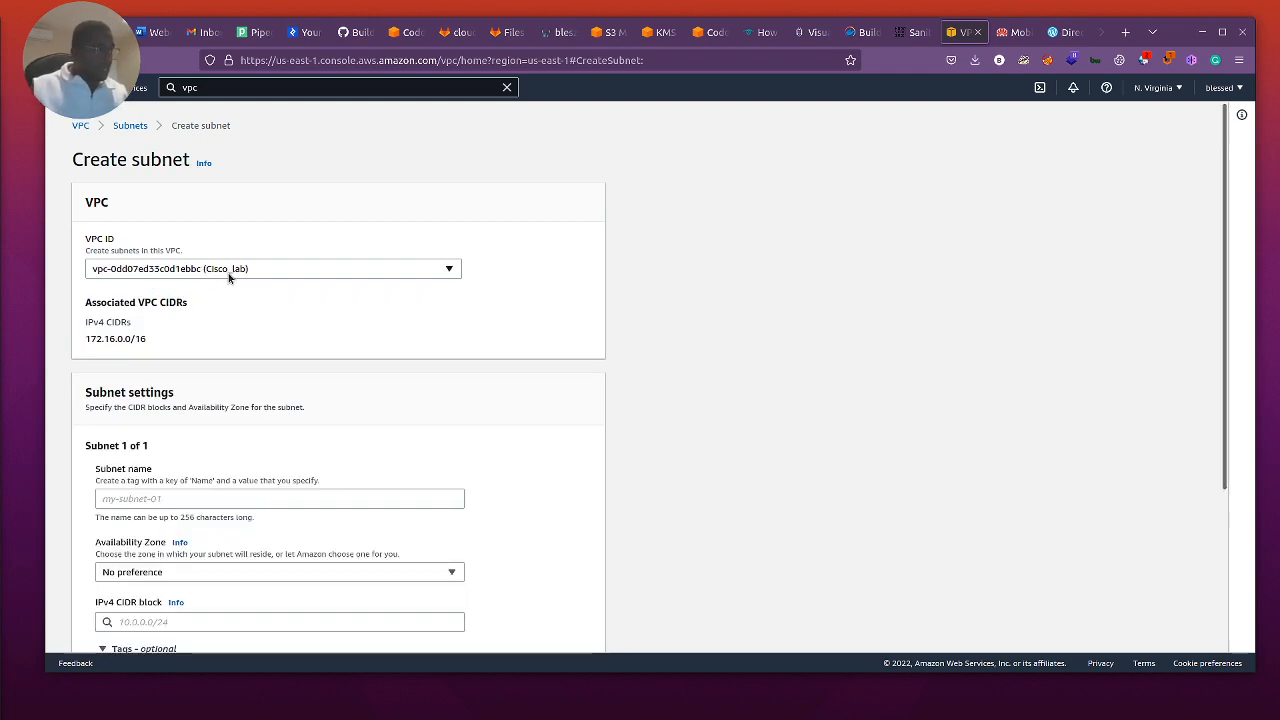
{"action": "scroll", "coordinate": [169, 430], "scroll_direction": "down", "scroll_amount": 3}
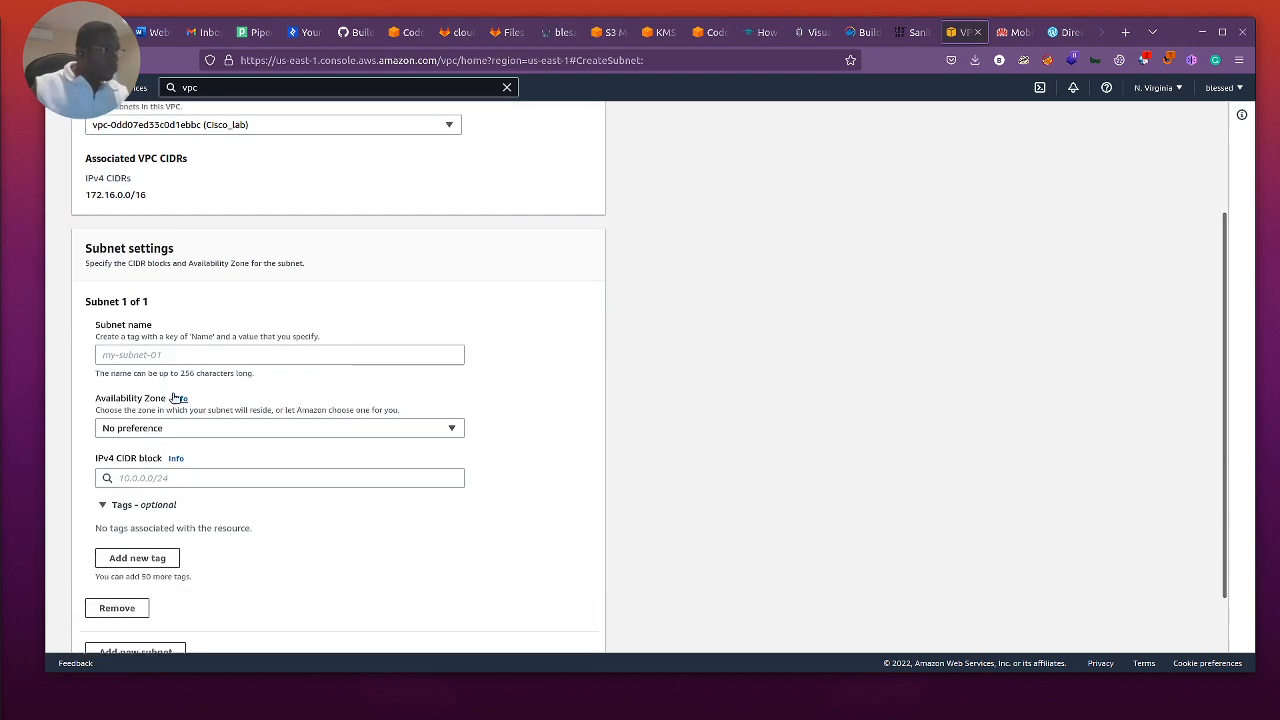
{"action": "left_click", "coordinate": [136, 356]}
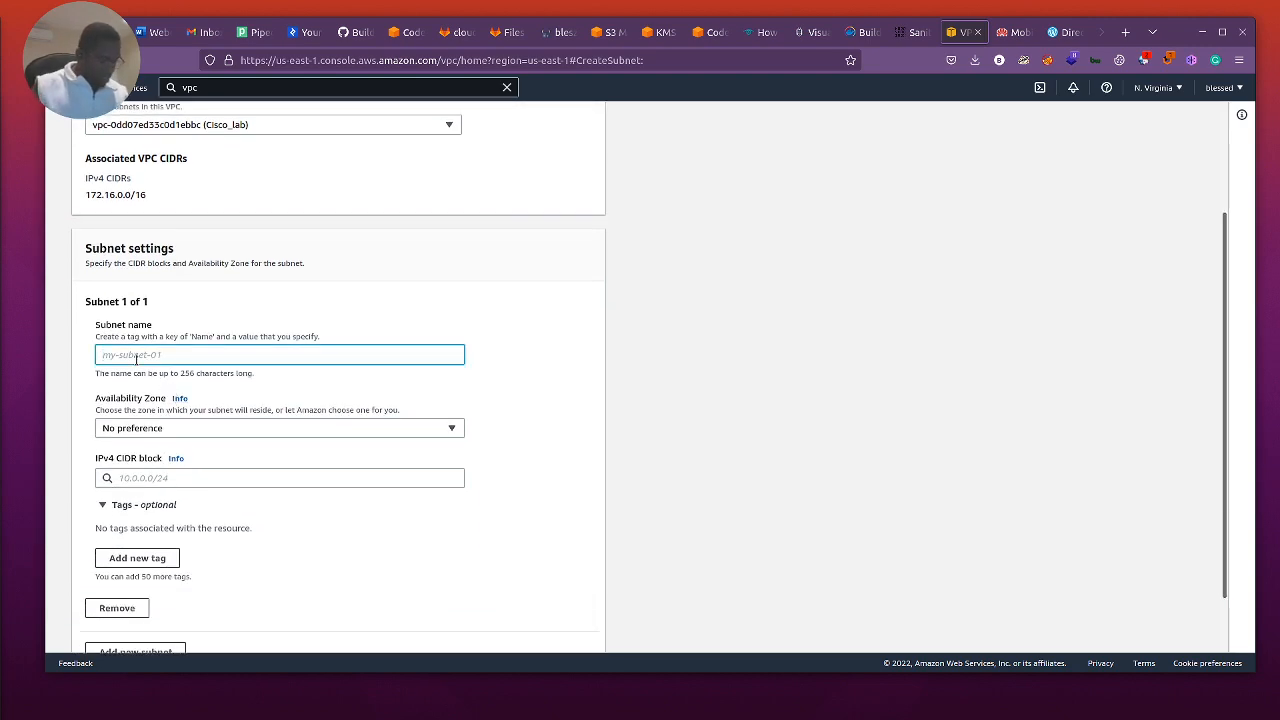
{"action": "type", "text": "AWS"}
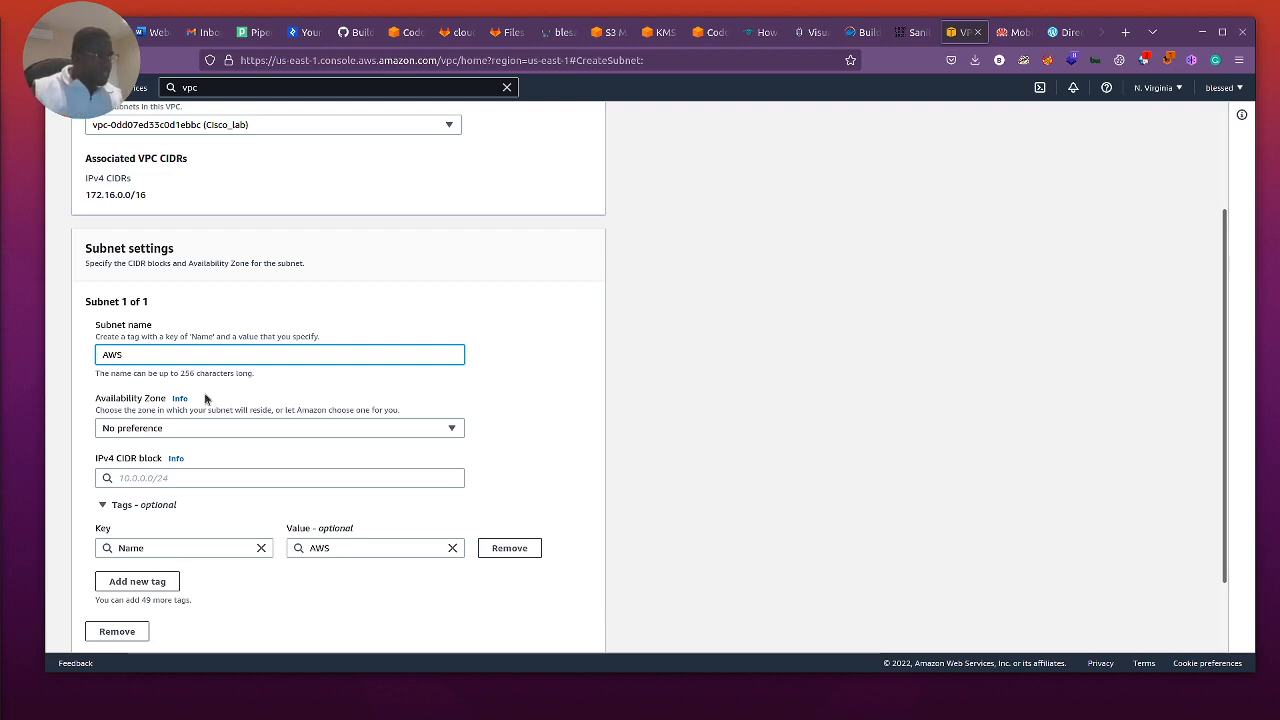
{"action": "left_click", "coordinate": [185, 431]}
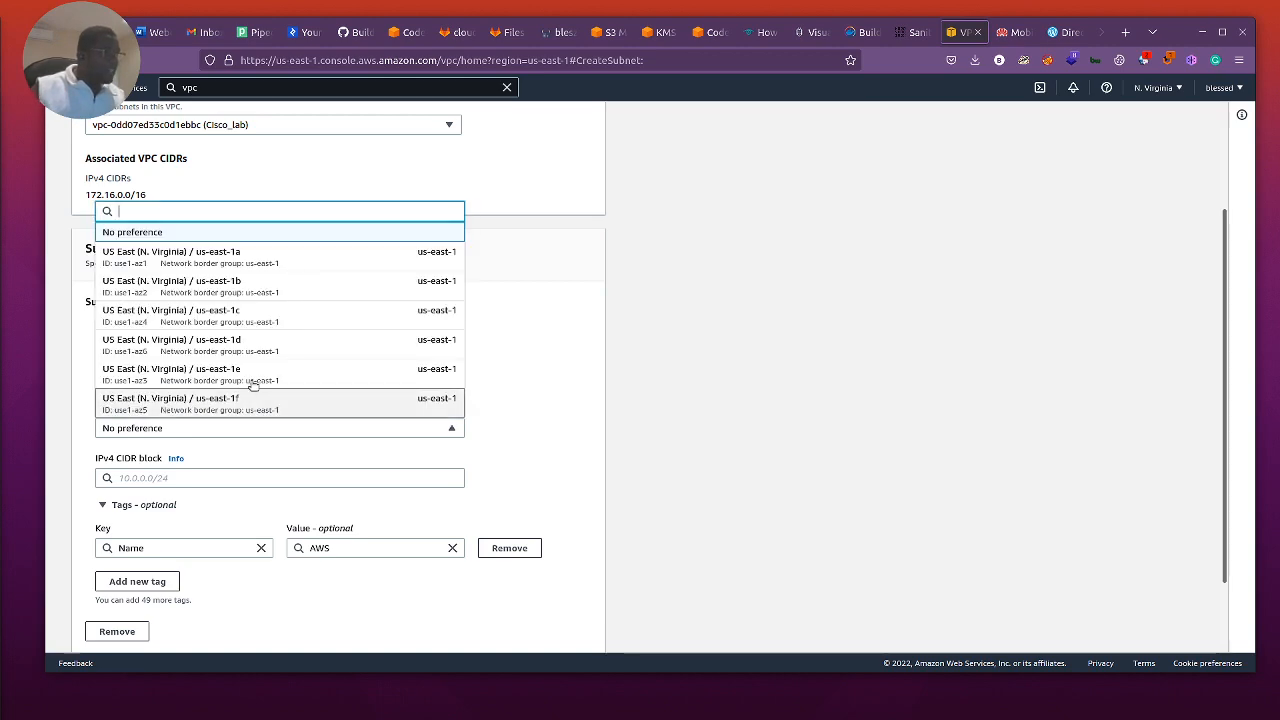
{"action": "scroll", "coordinate": [261, 368], "scroll_direction": "down", "scroll_amount": 2}
{"action": "scroll", "coordinate": [259, 369], "scroll_direction": "up", "scroll_amount": 2}
{"action": "scroll", "coordinate": [259, 369], "scroll_direction": "up", "scroll_amount": 2}
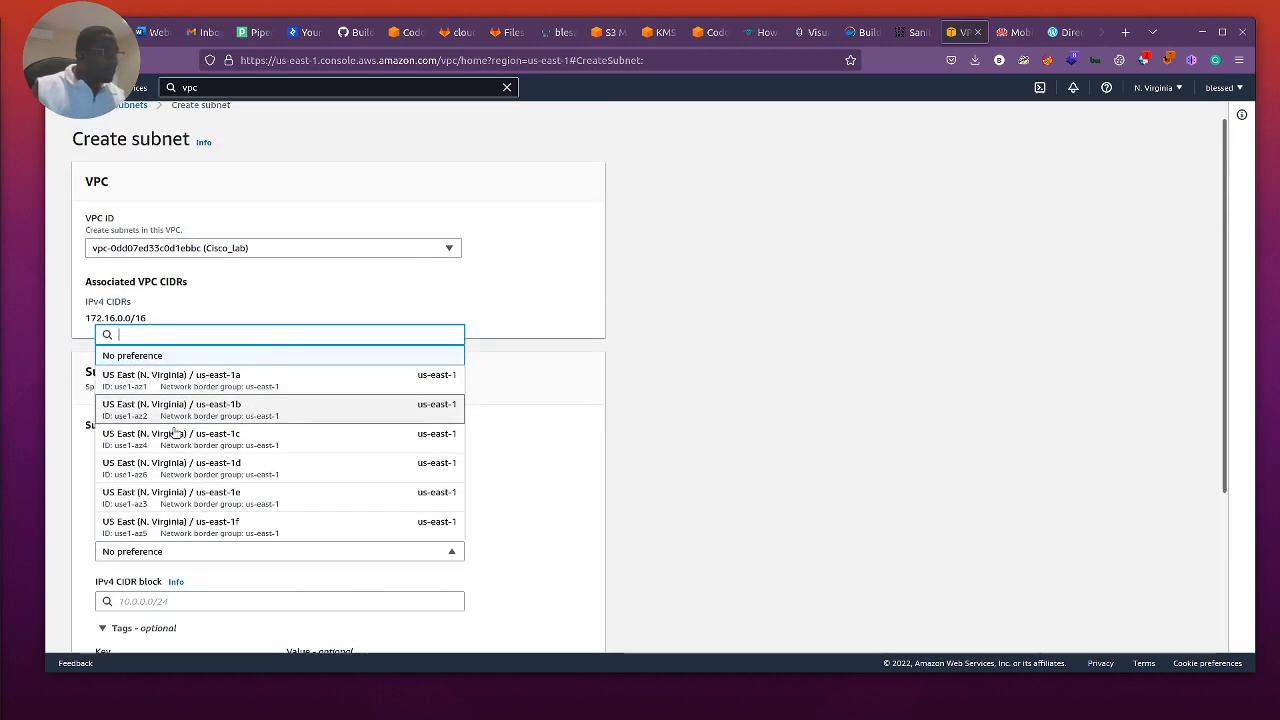
{"action": "left_click", "coordinate": [565, 491]}
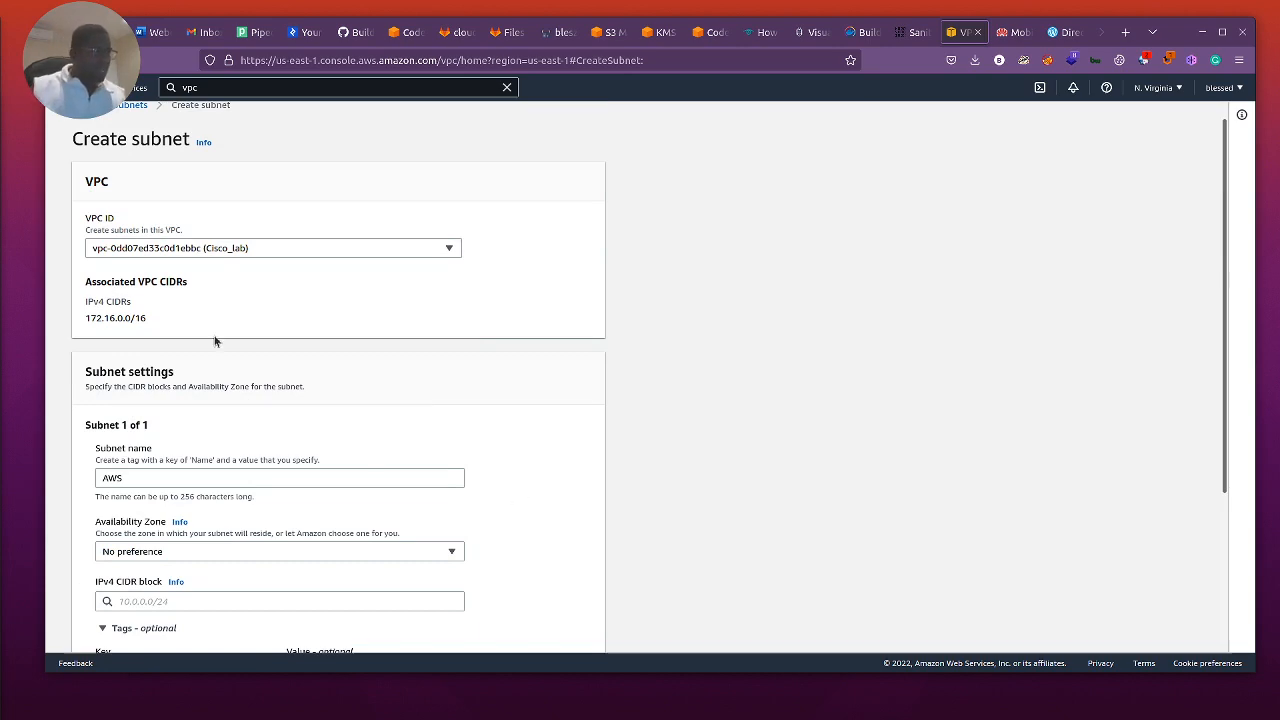
Step: Extend the new subnet's name to AWS_Connect
{"action": "scroll", "coordinate": [347, 357], "scroll_direction": "down", "scroll_amount": 2}
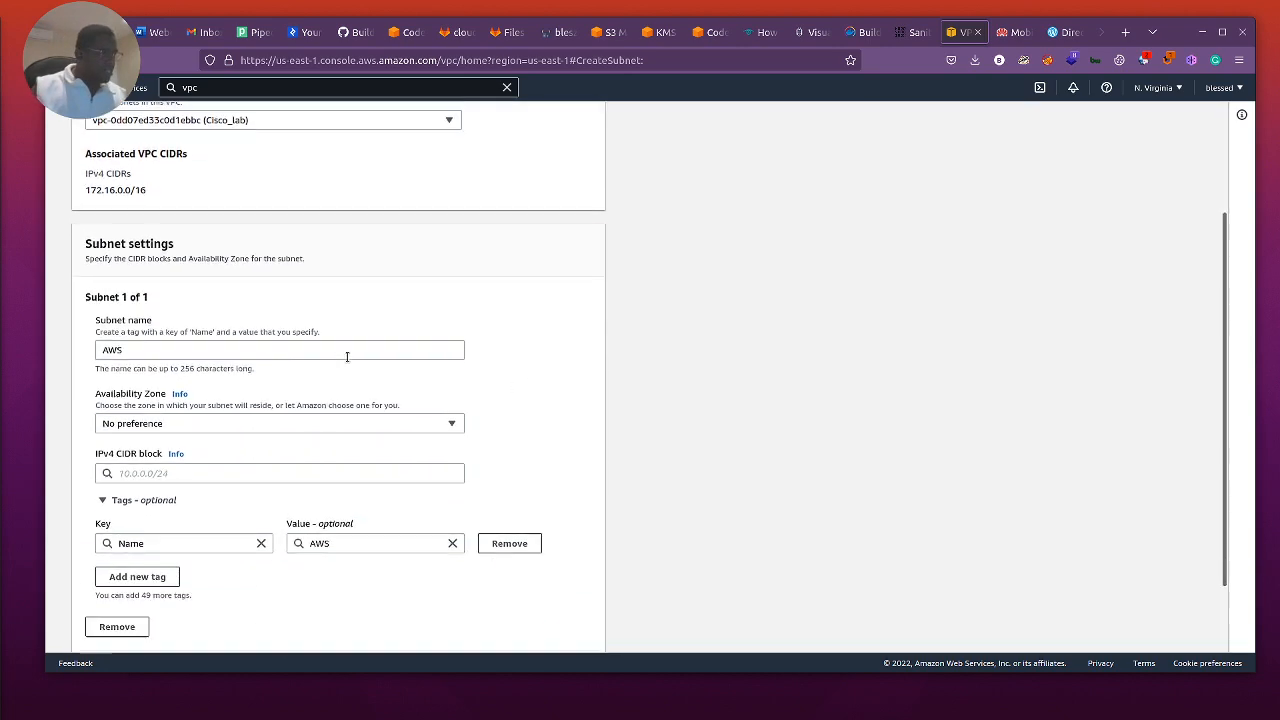
{"action": "left_click", "coordinate": [189, 331]}
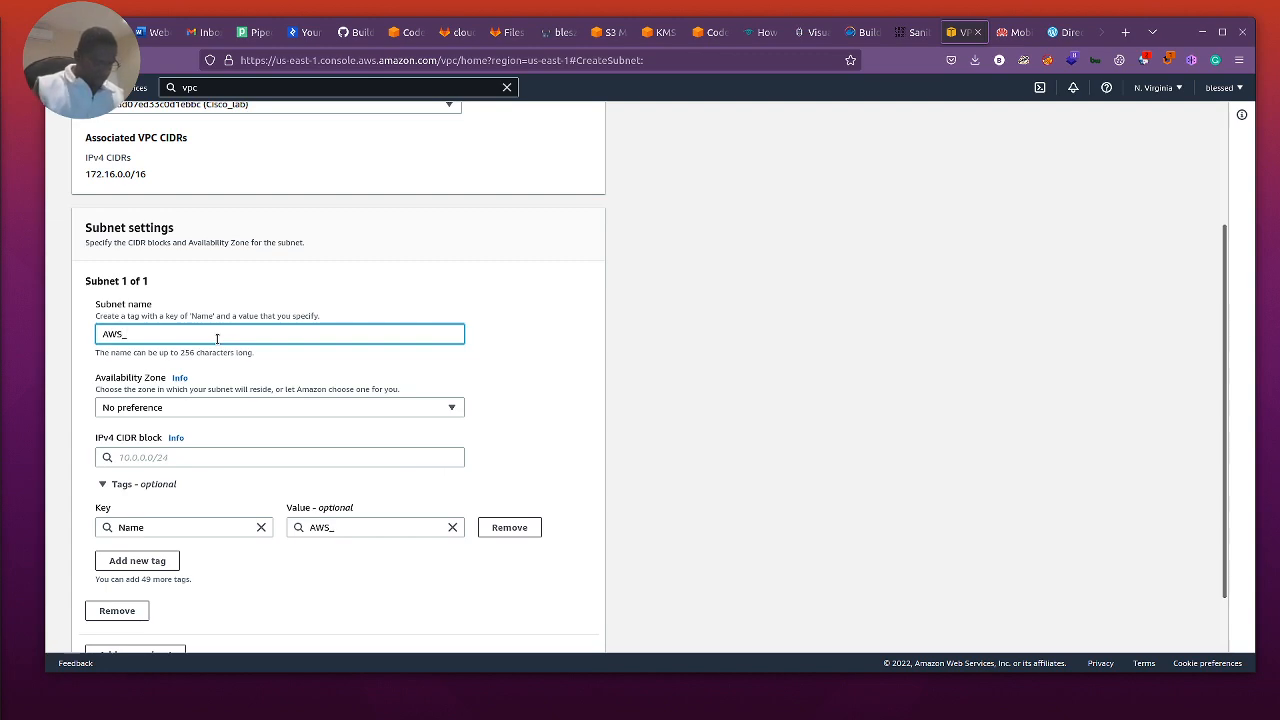
{"action": "type", "text": "nnect"}
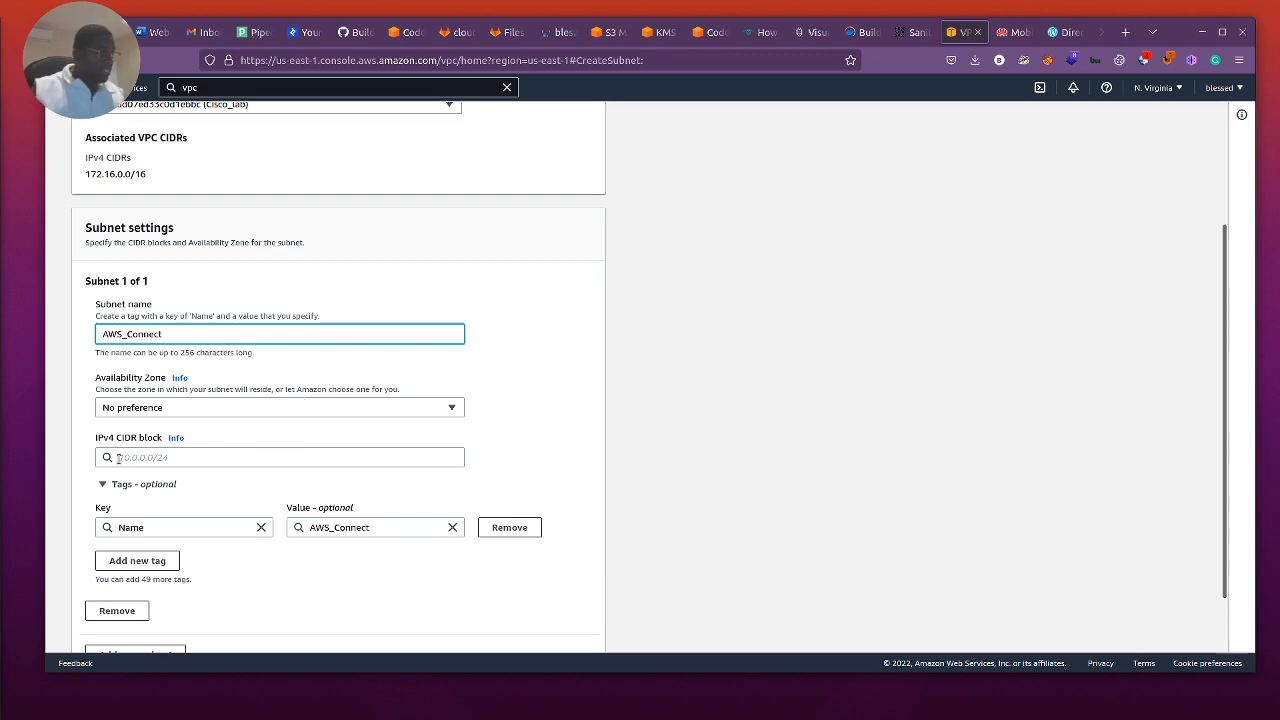
Step: Set the subnet's IPv4 CIDR block to 172.16.10.0/24 and create the subnet
{"action": "left_click", "coordinate": [196, 457]}
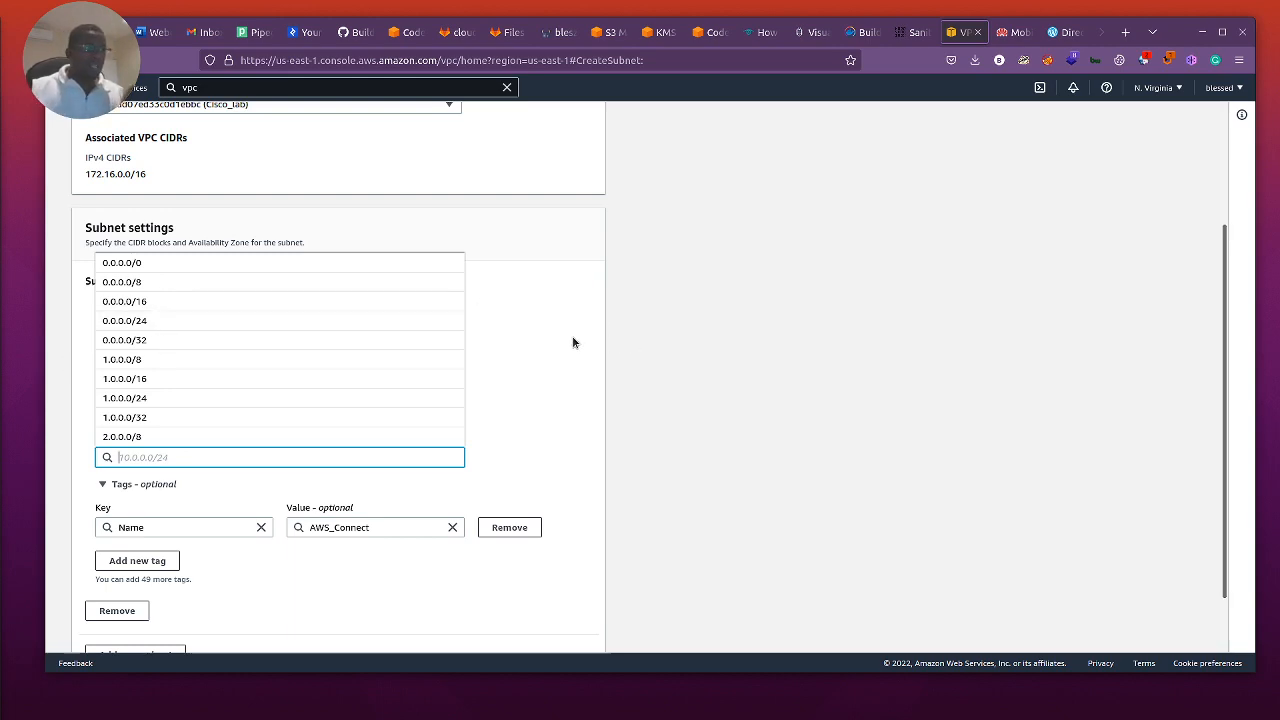
{"action": "scroll", "coordinate": [573, 343], "scroll_direction": "up", "scroll_amount": 1}
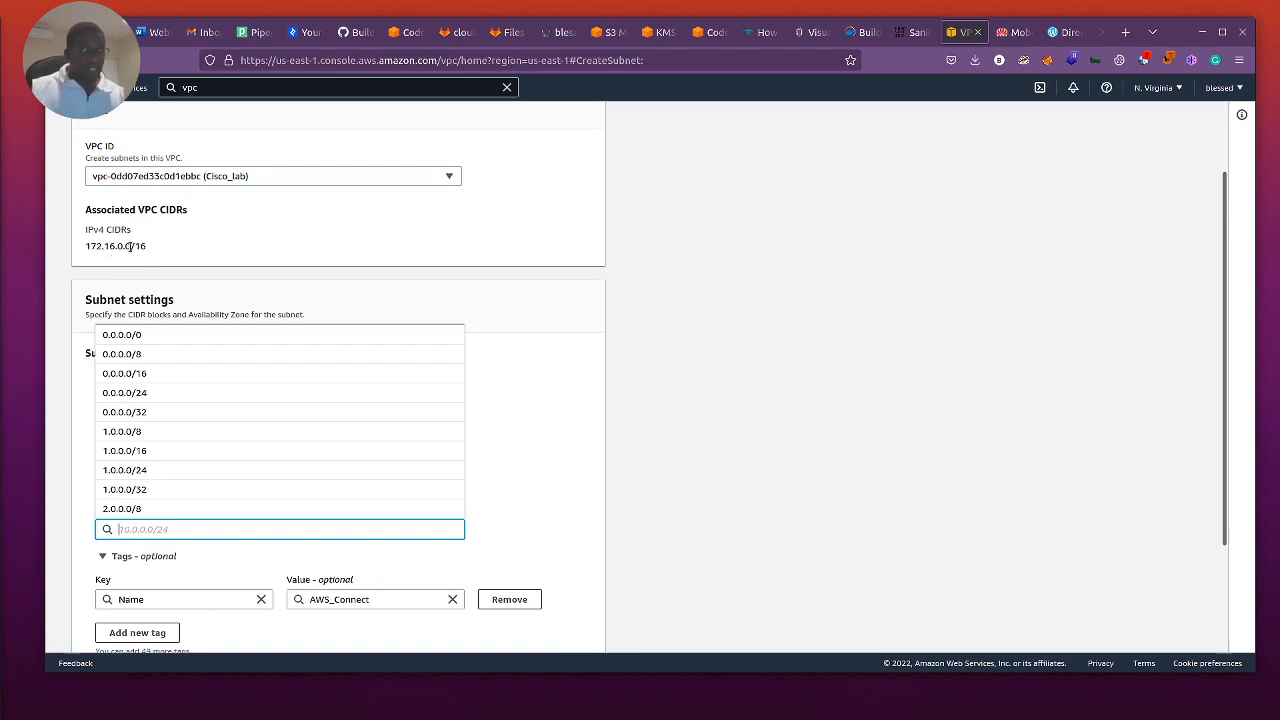
{"action": "scroll", "coordinate": [557, 390], "scroll_direction": "down", "scroll_amount": 1}
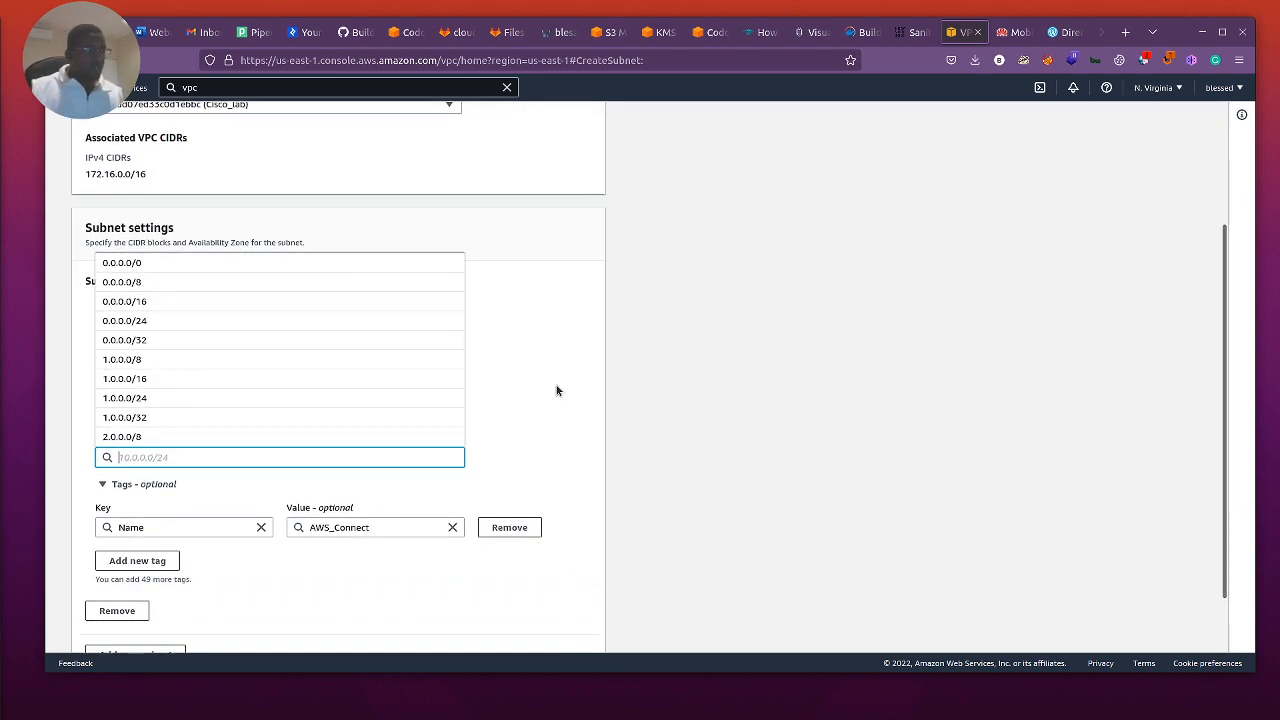
{"action": "left_click", "coordinate": [476, 420]}
{"action": "left_click", "coordinate": [189, 460]}
{"action": "type", "text": "17"}
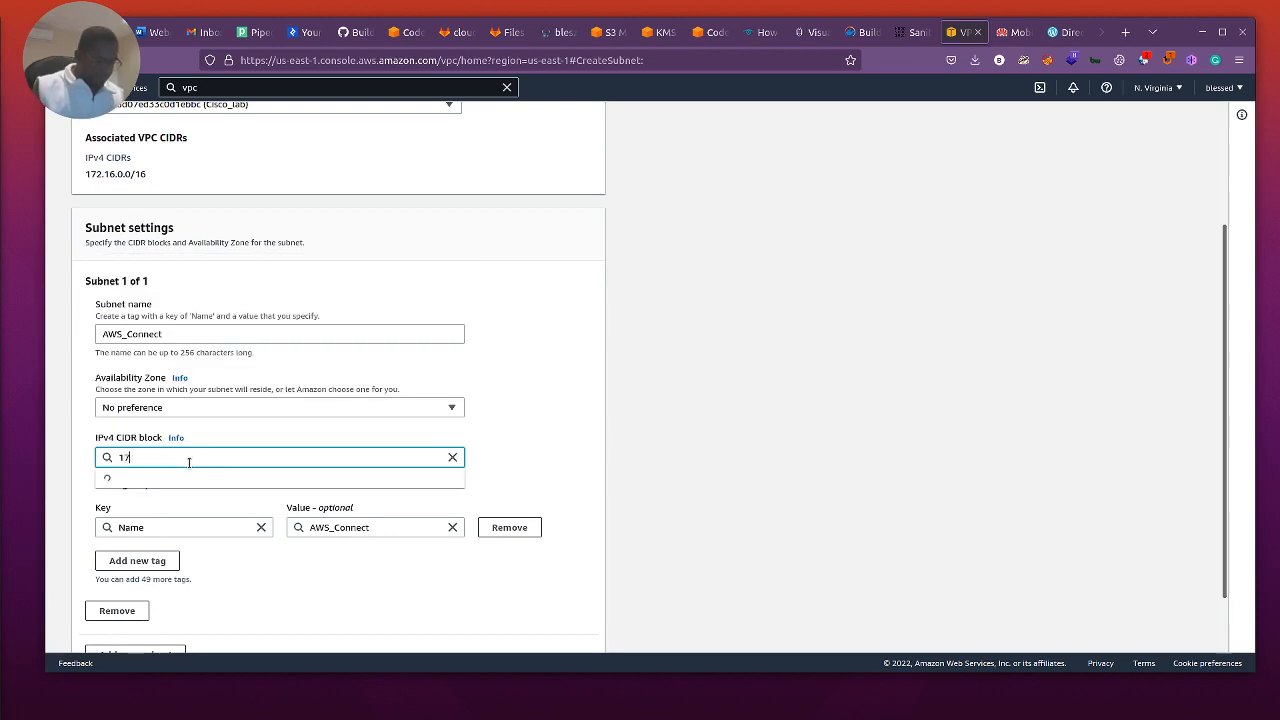
{"action": "type", "text": "2.16."}
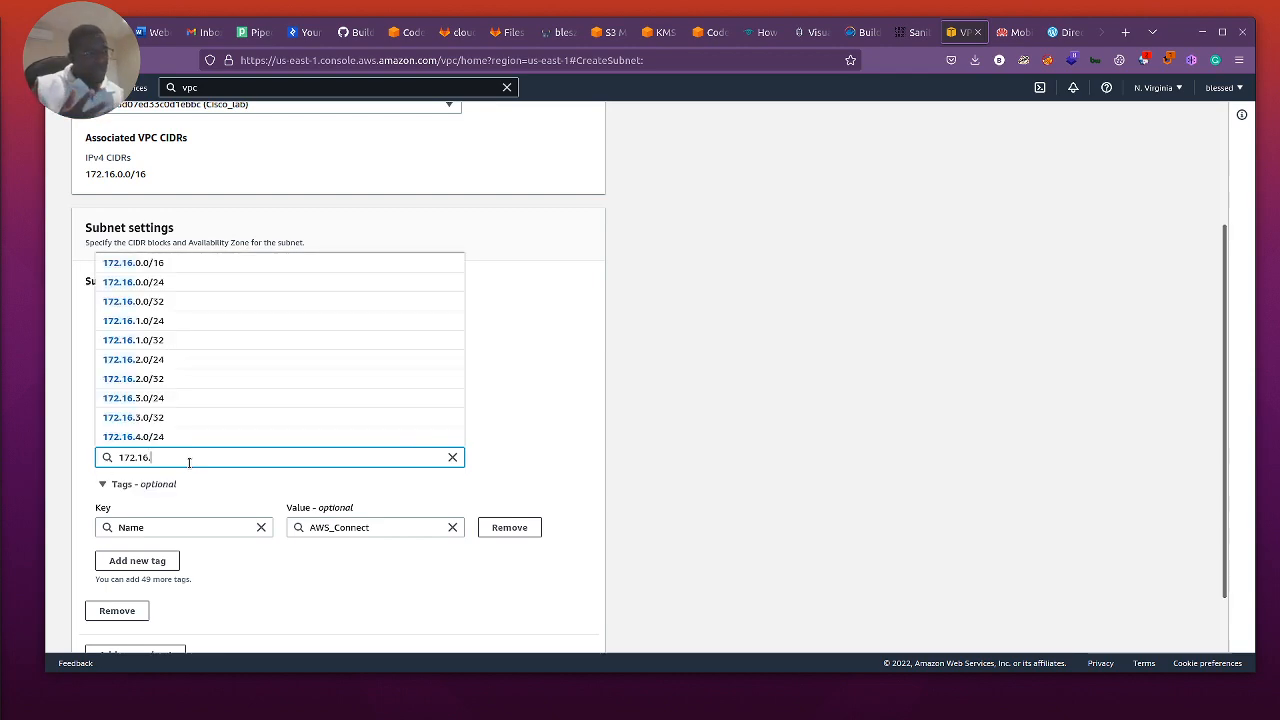
{"action": "type", "text": "10"}
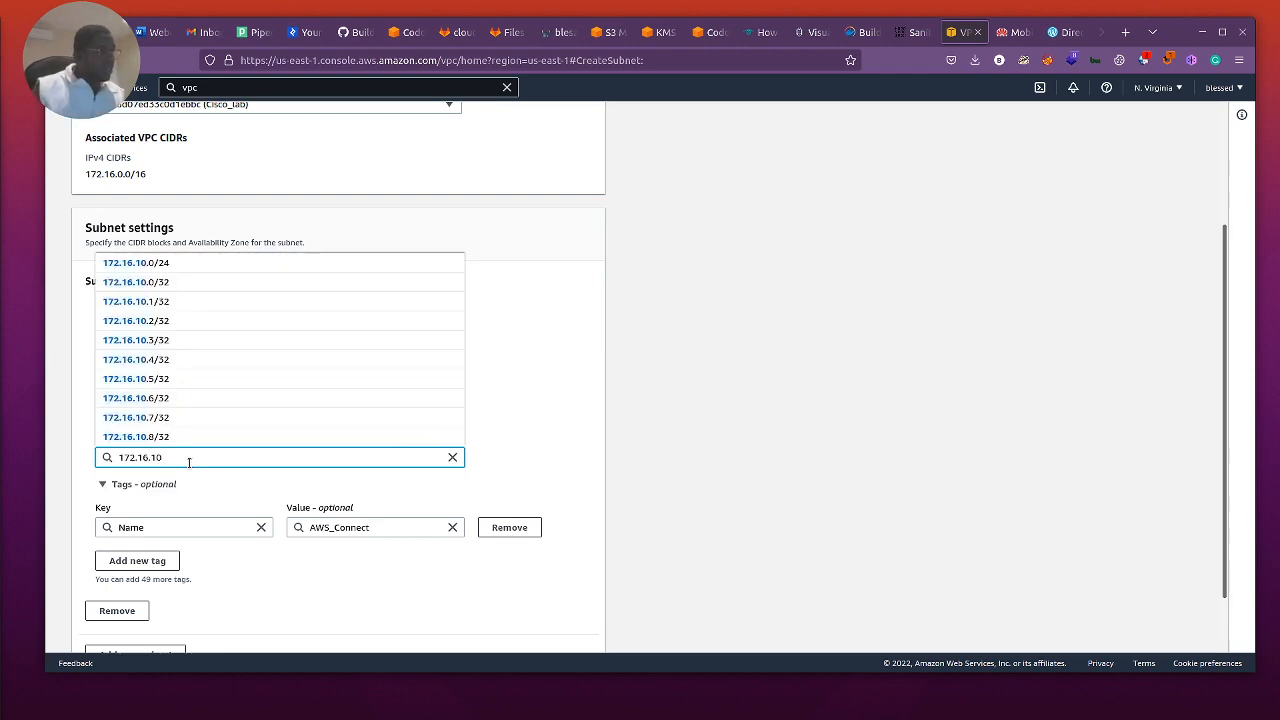
{"action": "left_click", "coordinate": [147, 268]}
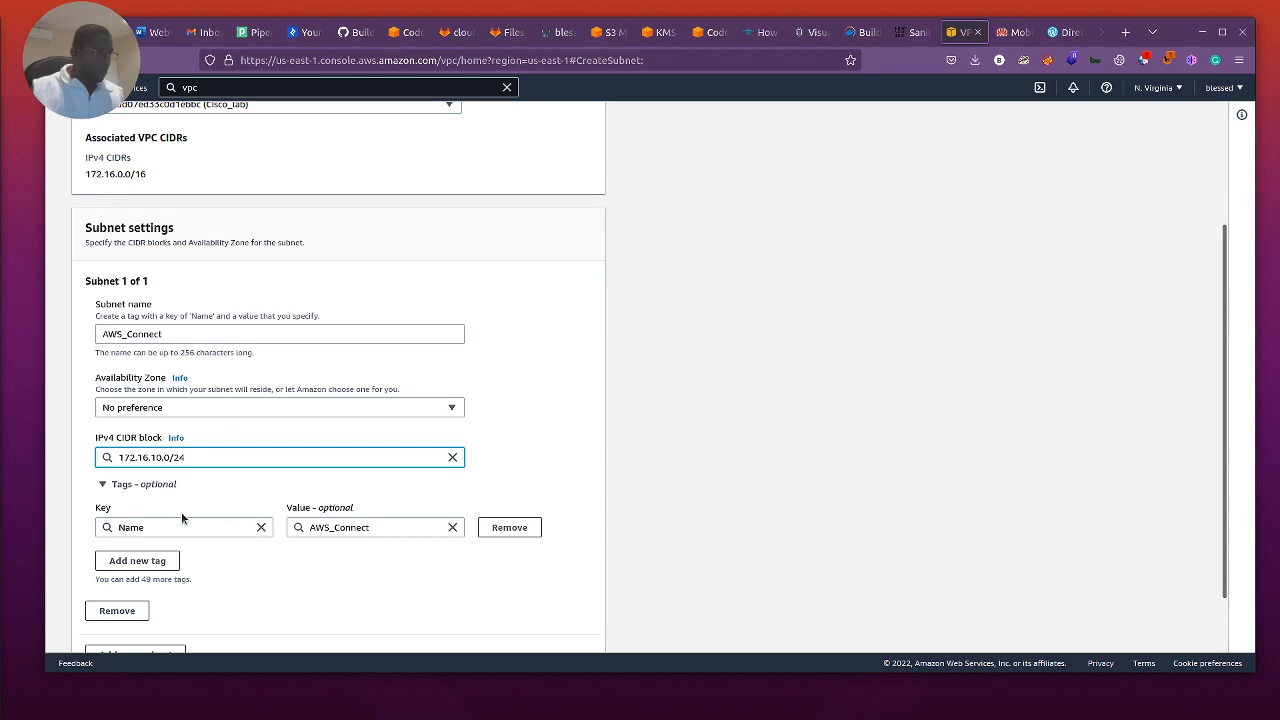
{"action": "left_click", "coordinate": [551, 466]}
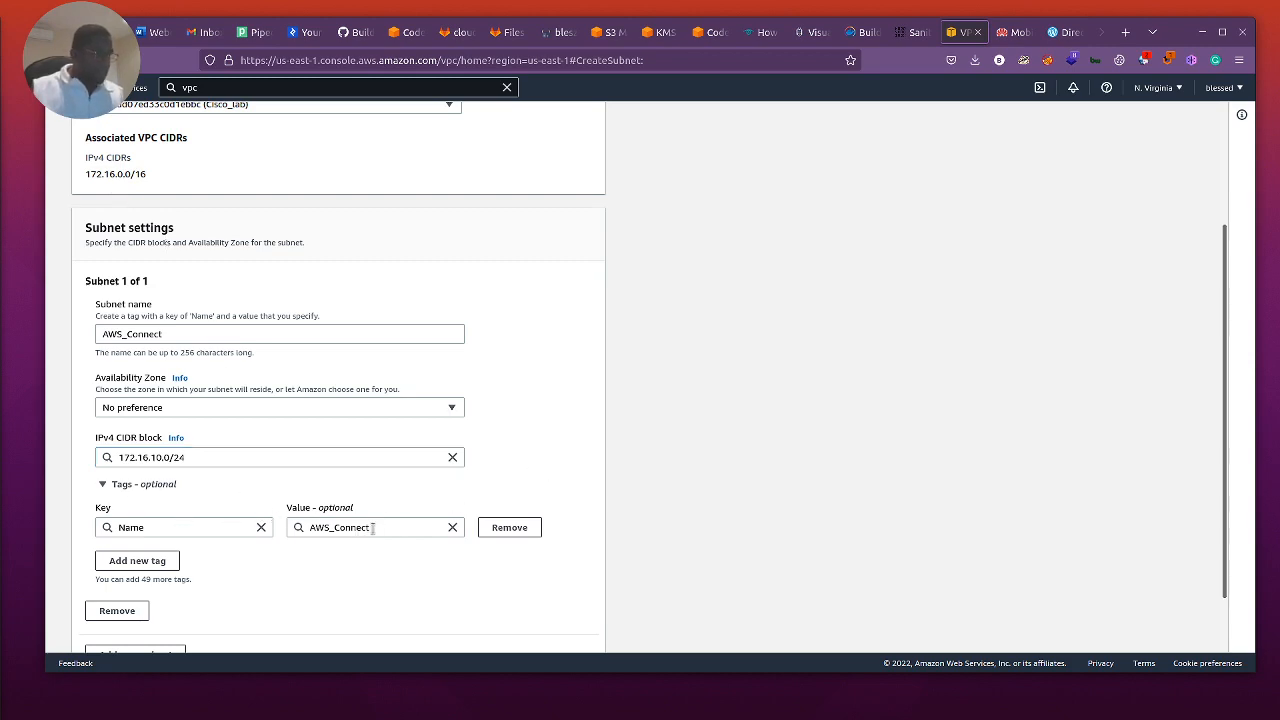
{"action": "scroll", "coordinate": [447, 557], "scroll_direction": "down", "scroll_amount": 3}
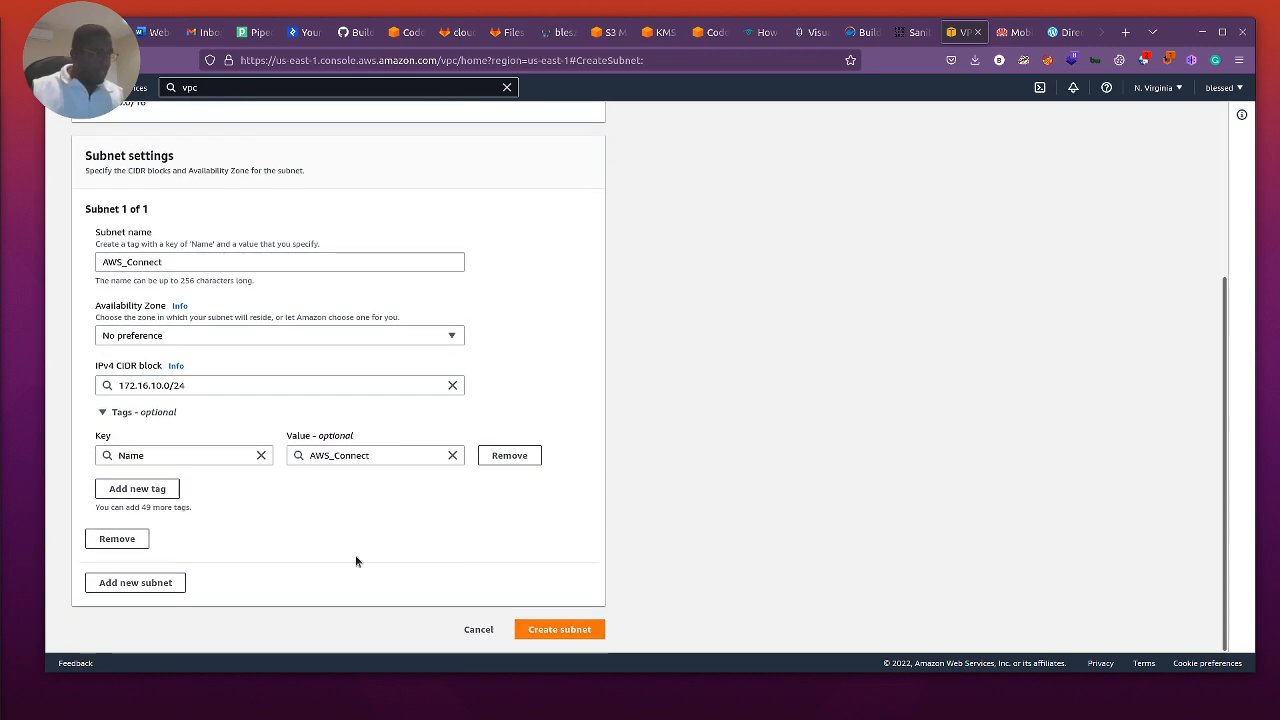
{"action": "left_click", "coordinate": [560, 634]}
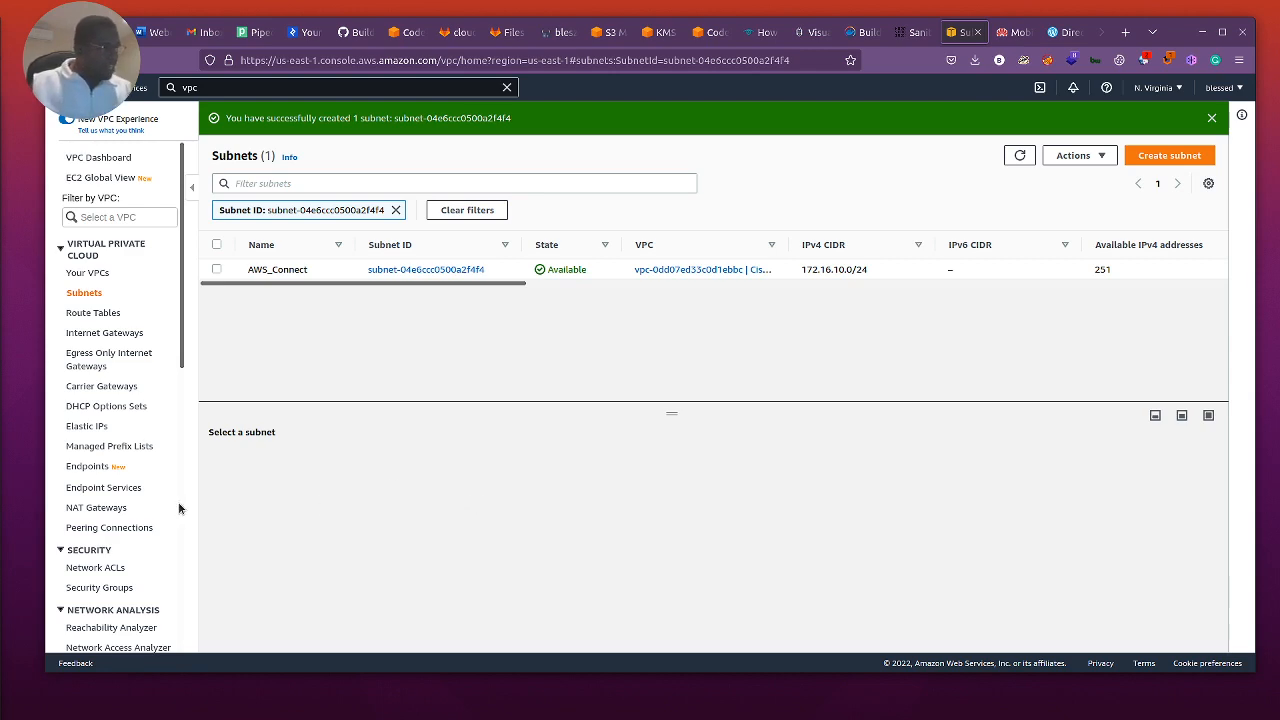
Step: Go to the VPN customer gateways and start creating a new customer gateway
{"action": "scroll", "coordinate": [120, 515], "scroll_direction": "down", "scroll_amount": 5}
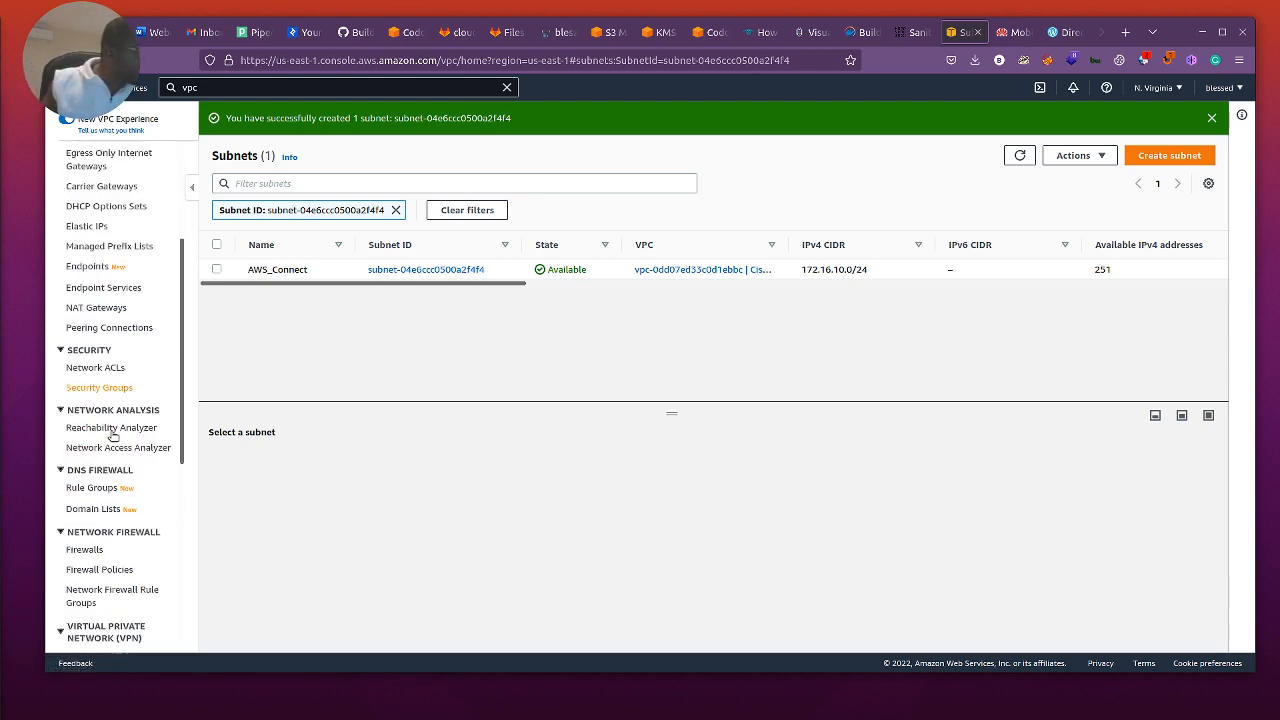
{"action": "scroll", "coordinate": [115, 531], "scroll_direction": "down", "scroll_amount": 5}
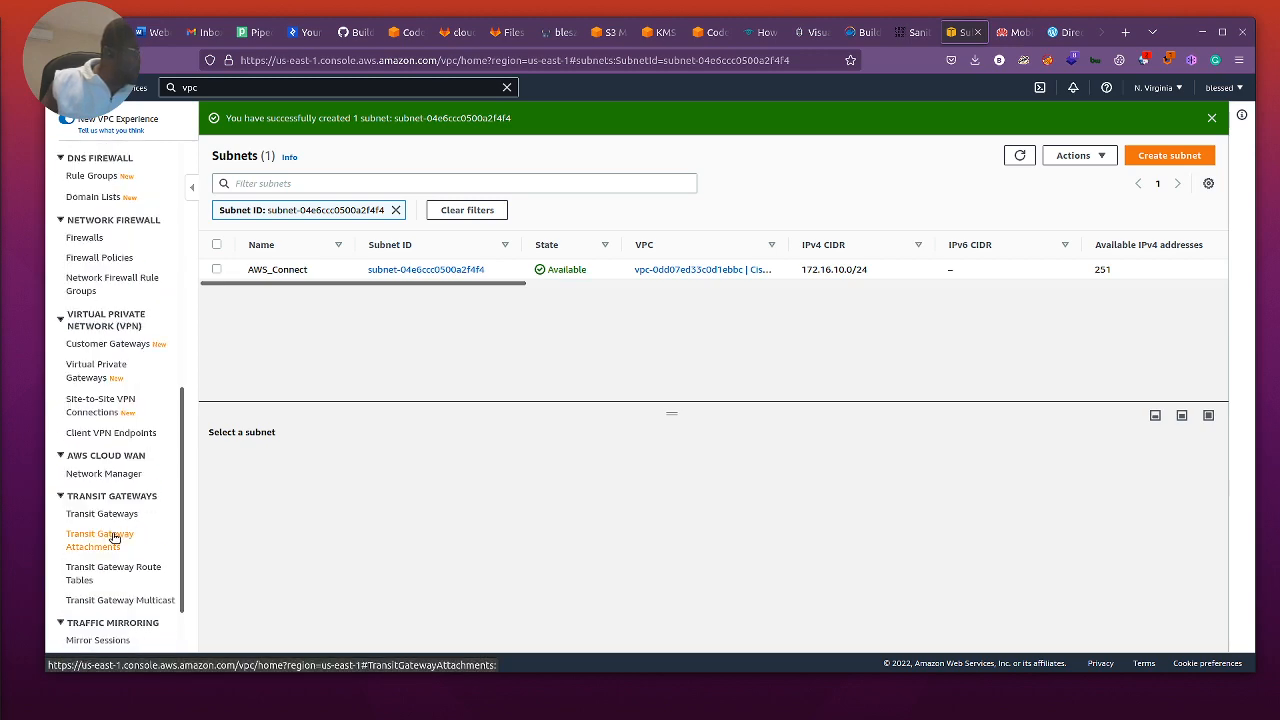
{"action": "scroll", "coordinate": [120, 480], "scroll_direction": "down", "scroll_amount": 2}
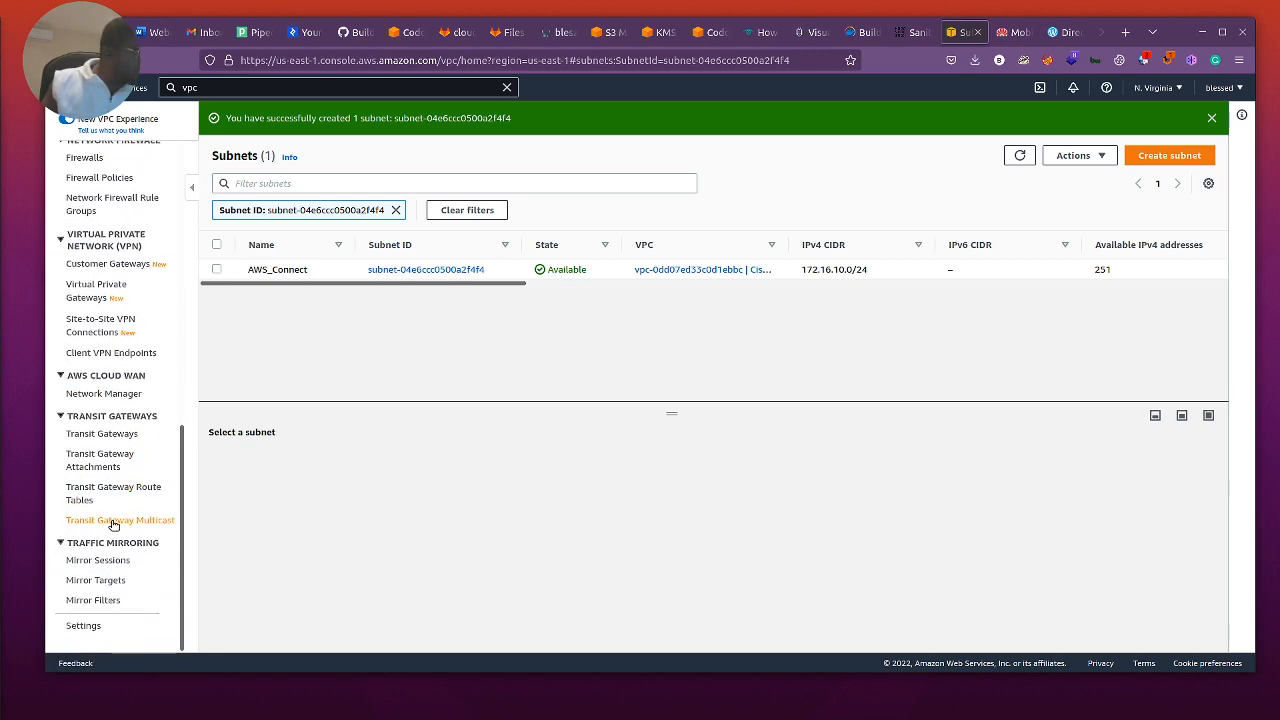
{"action": "scroll", "coordinate": [113, 517], "scroll_direction": "up", "scroll_amount": 3}
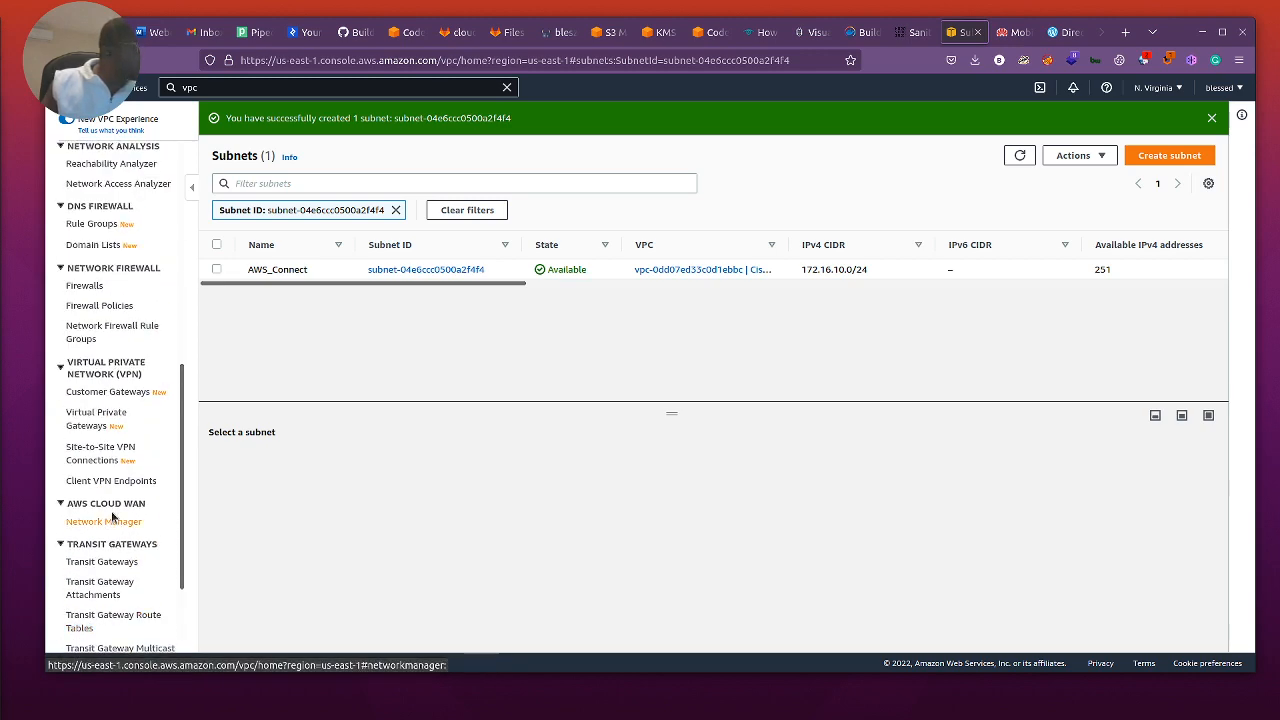
{"action": "left_click", "coordinate": [107, 393]}
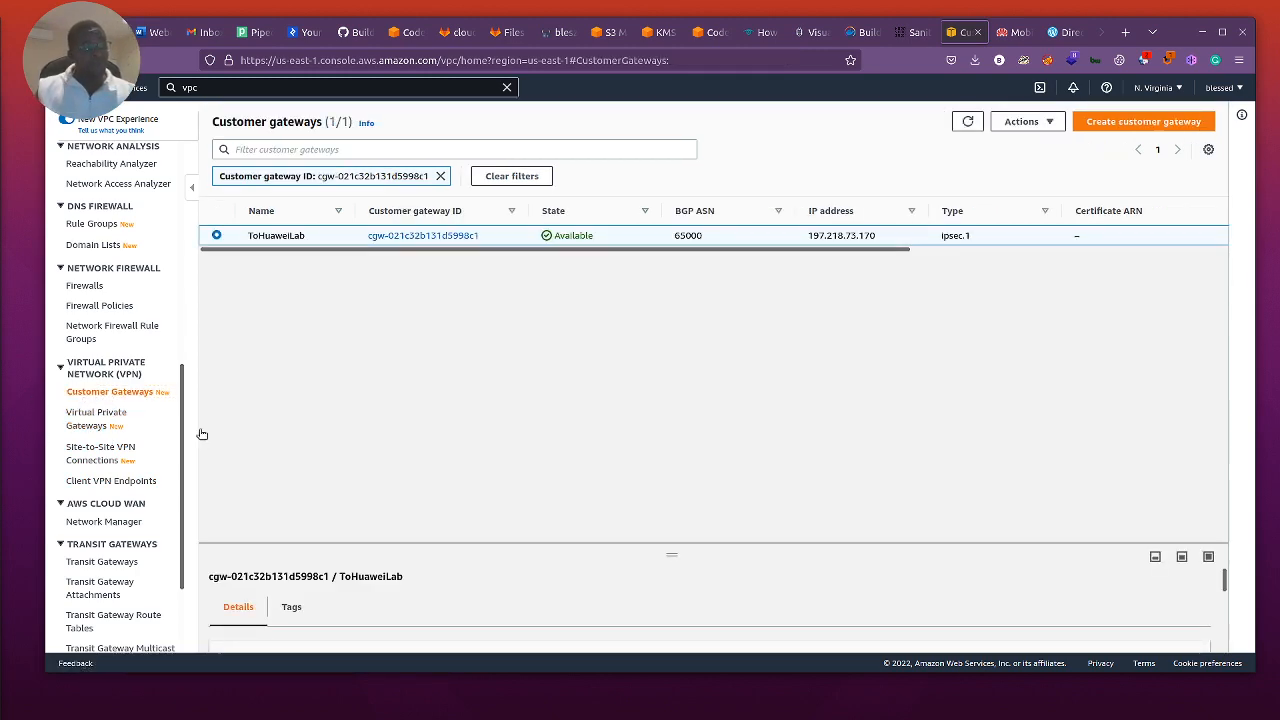
{"action": "left_click", "coordinate": [1135, 124]}
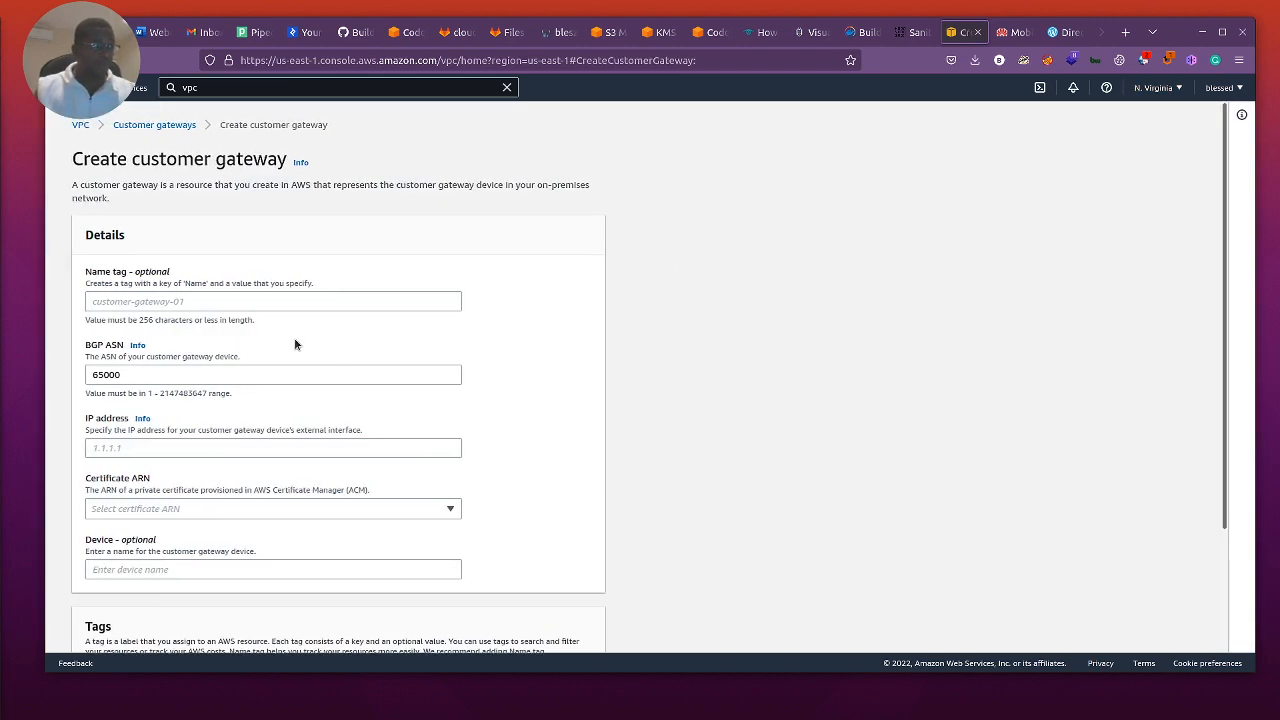
Step: Name the customer gateway ToCiscoLab and show the help information for its BGP ASN
{"action": "left_click", "coordinate": [334, 304]}
{"action": "type", "text": "ToCiscoL"}
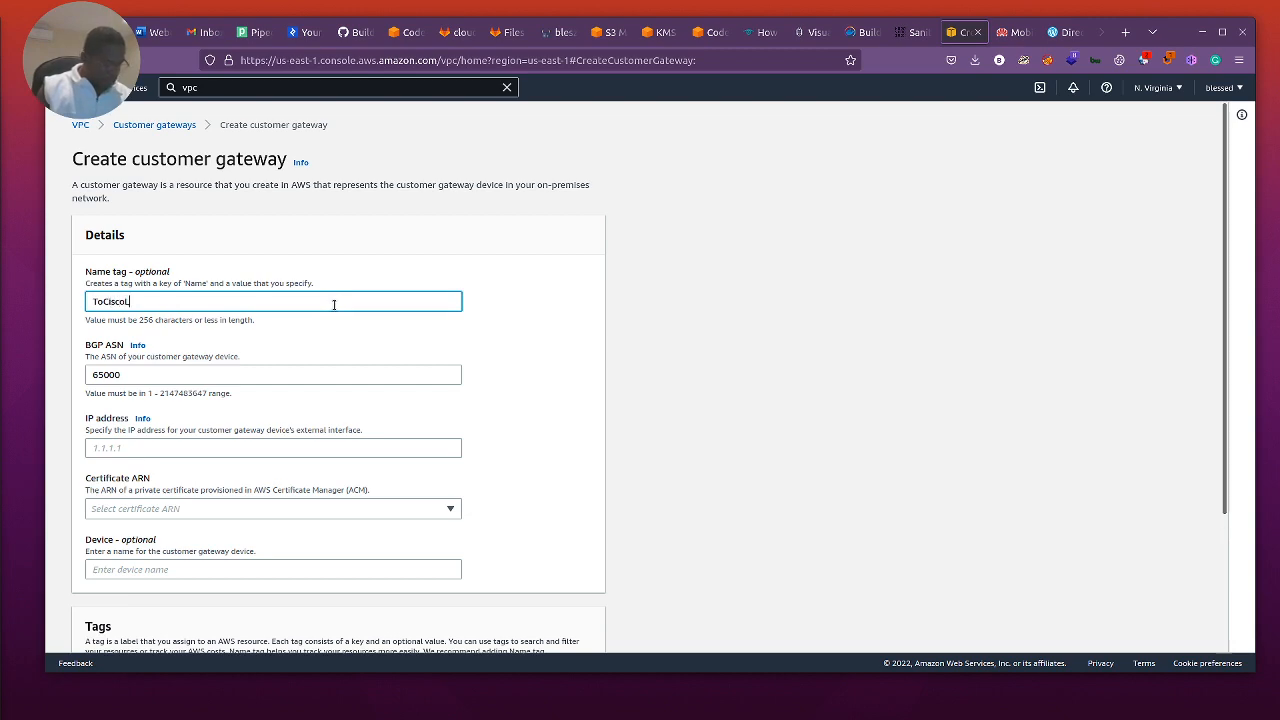
{"action": "type", "text": "ab"}
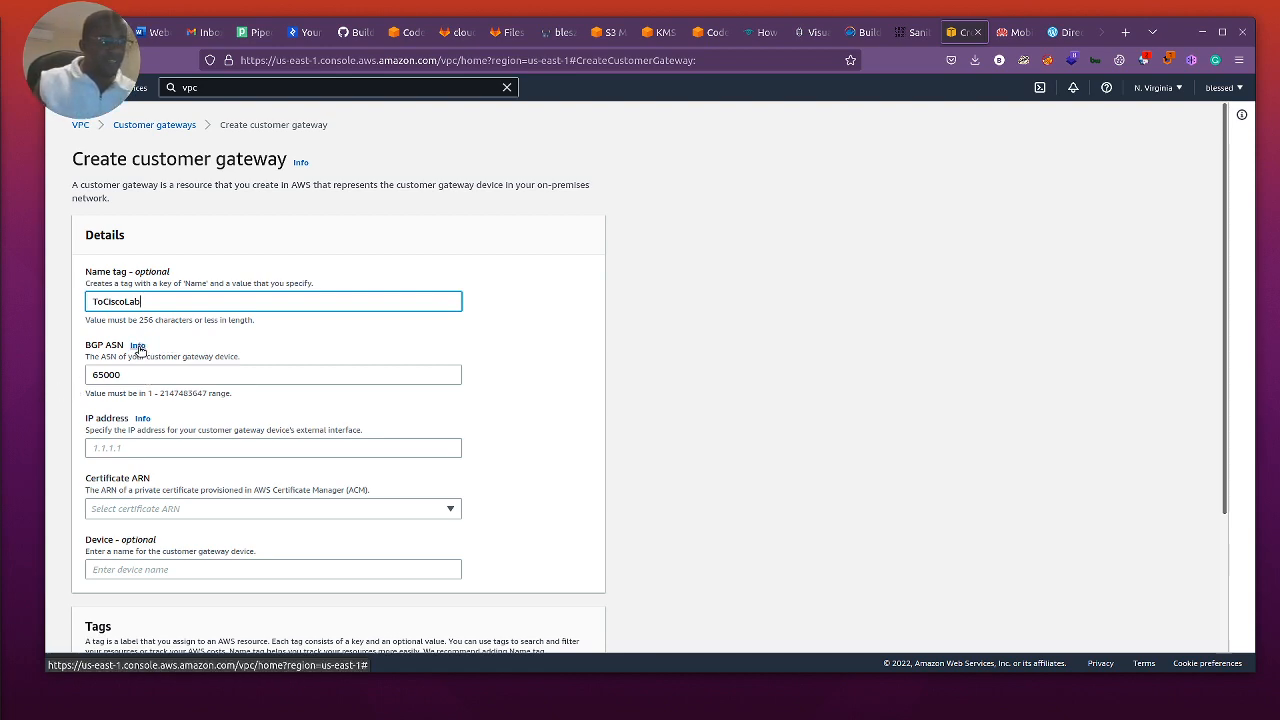
{"action": "left_click", "coordinate": [138, 346]}
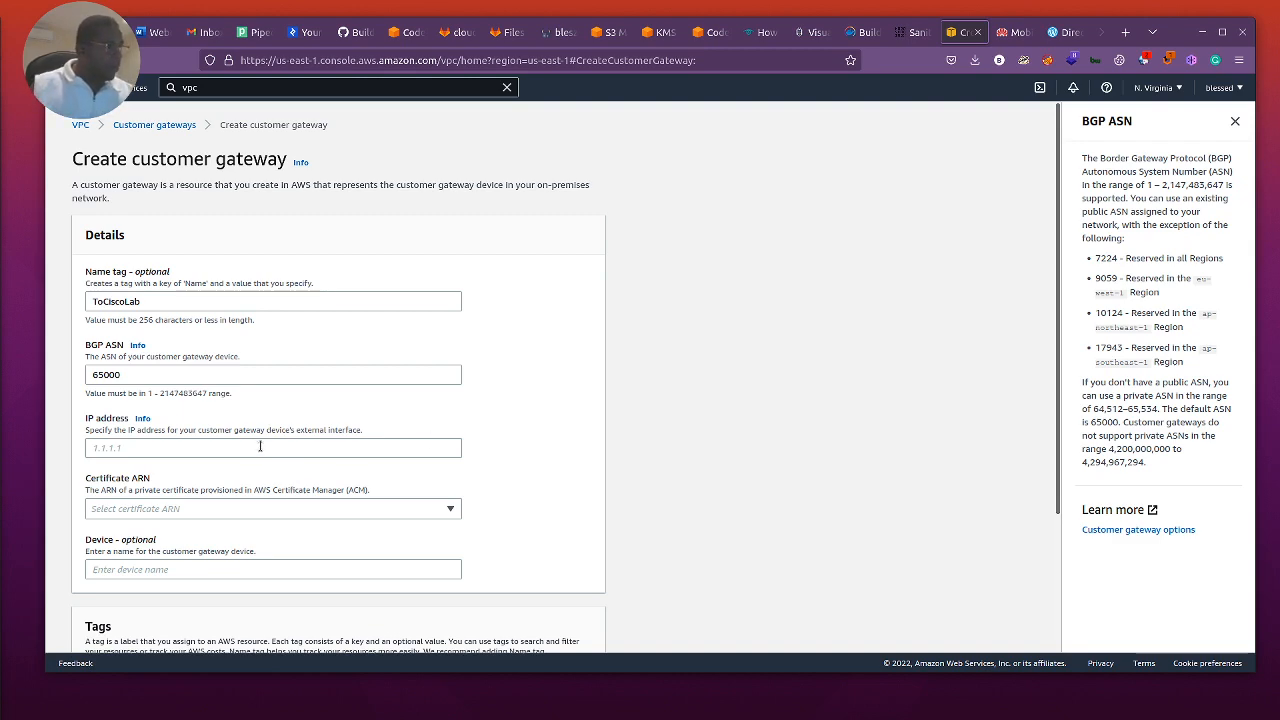
Step: Switch to the Terminal, clear it, and look up the public IP address with curl ifconfig.me
{"action": "left_click", "coordinate": [188, 450]}
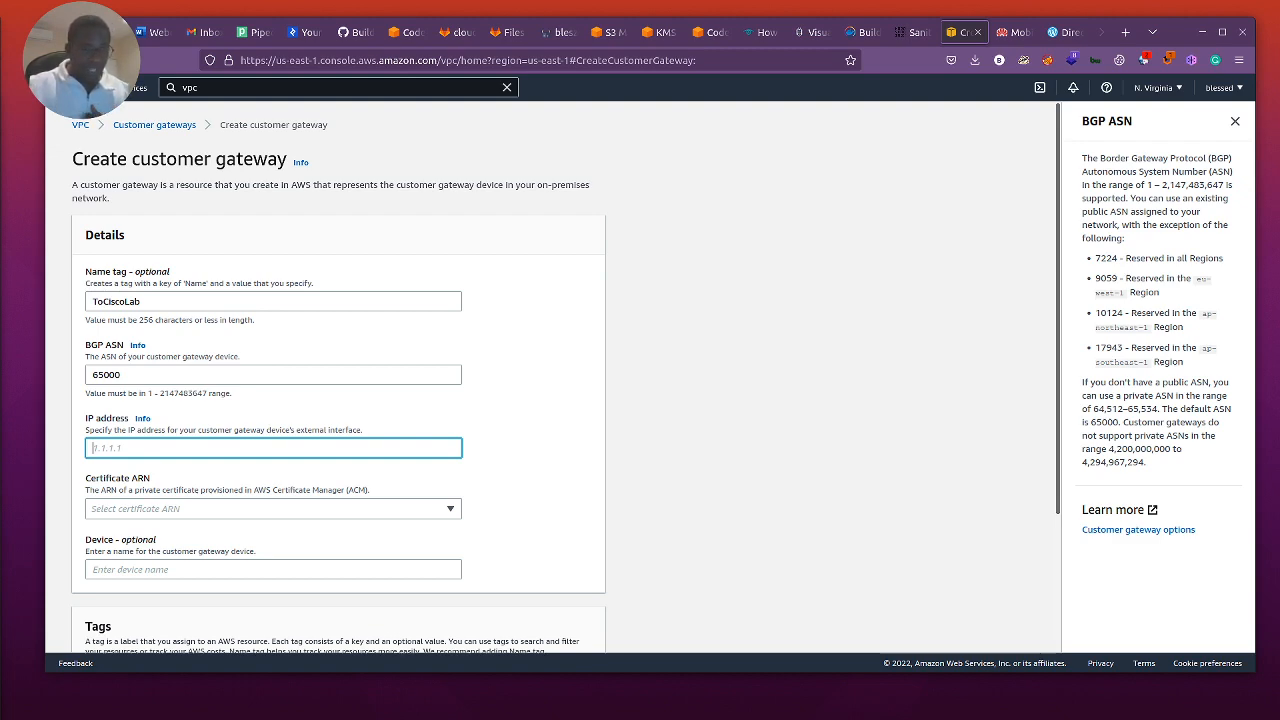
{"action": "key", "text": "alt+Tab"}
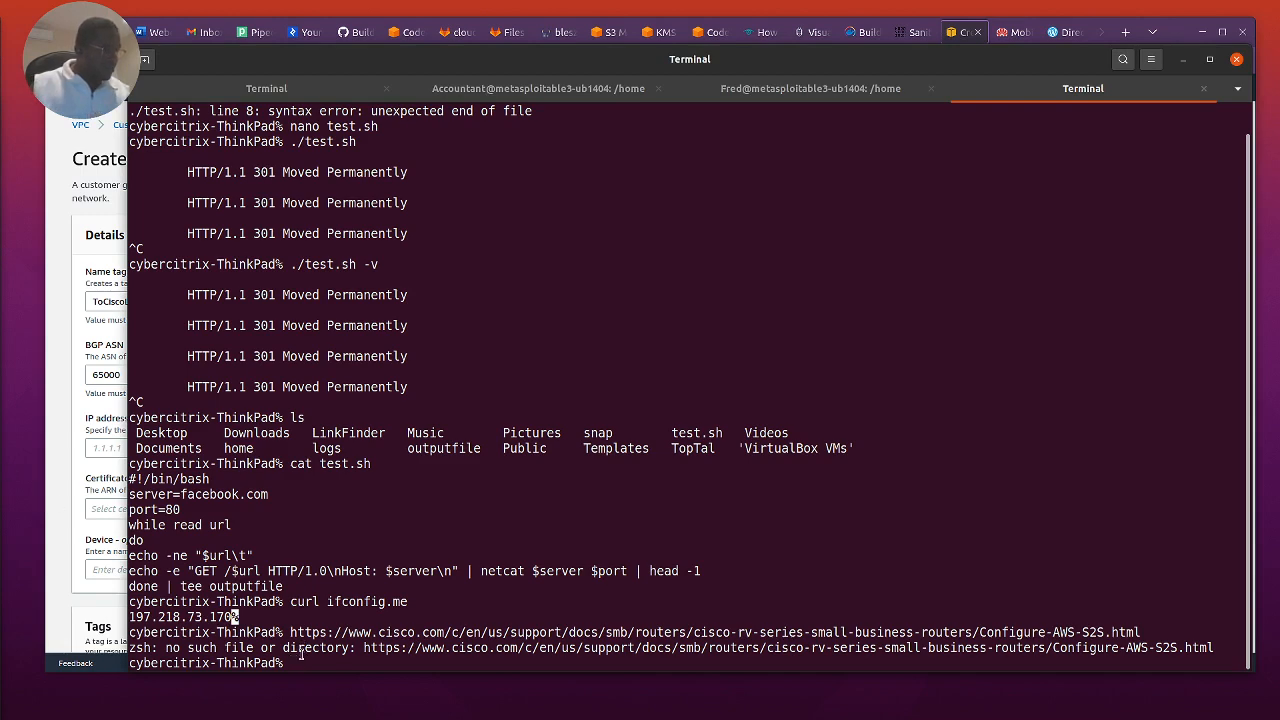
{"action": "type", "text": "clear"}
{"action": "key", "text": "Return"}
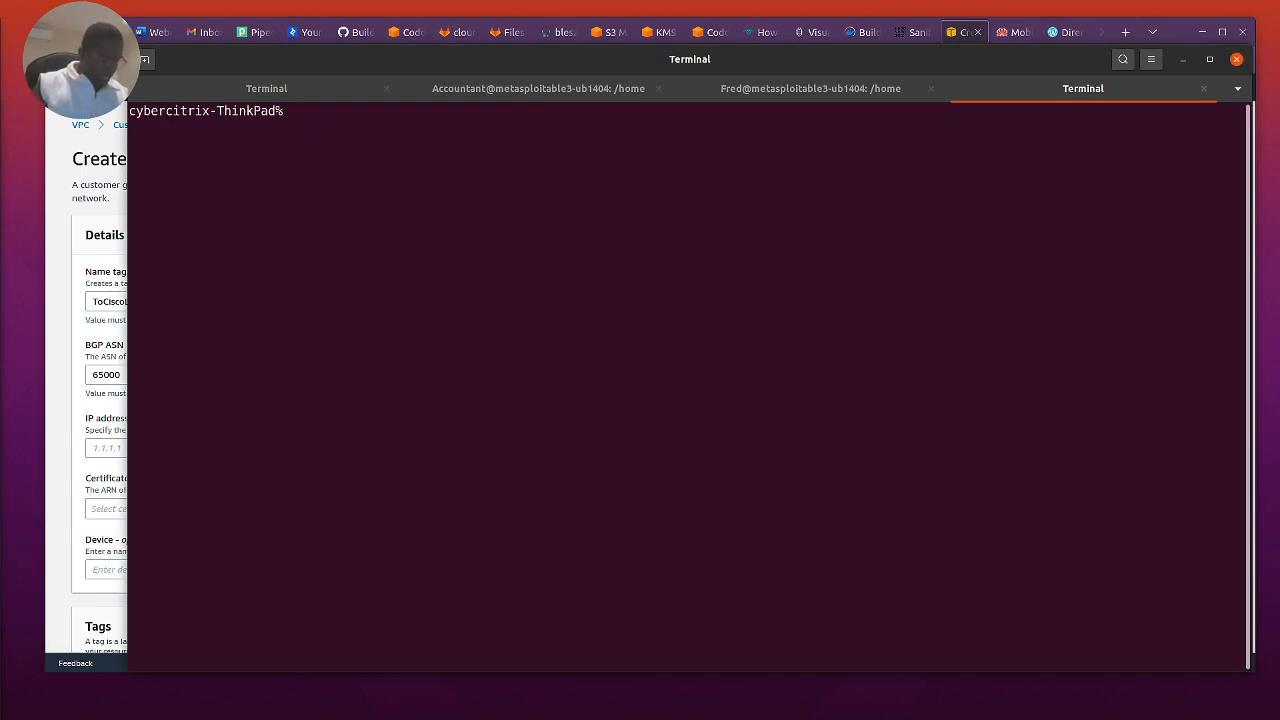
{"action": "type", "text": "curl ifcon"}
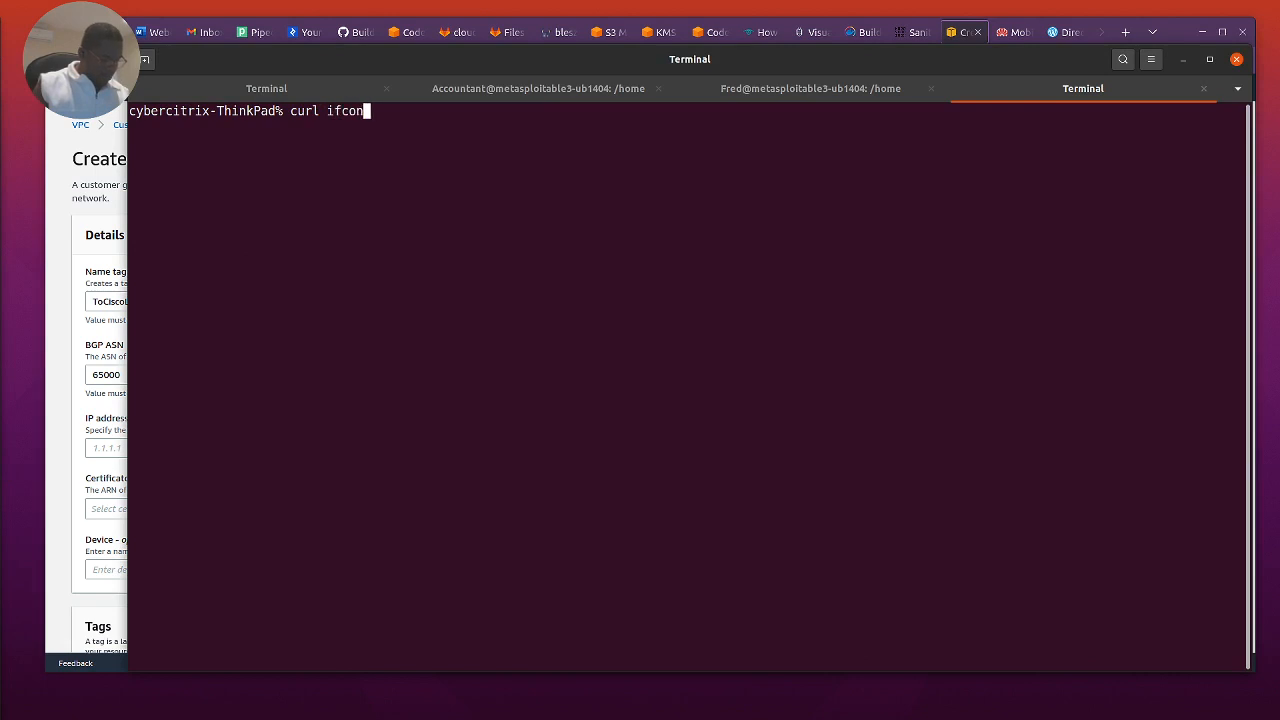
{"action": "type", "text": "fig.me"}
{"action": "key", "text": "Return"}
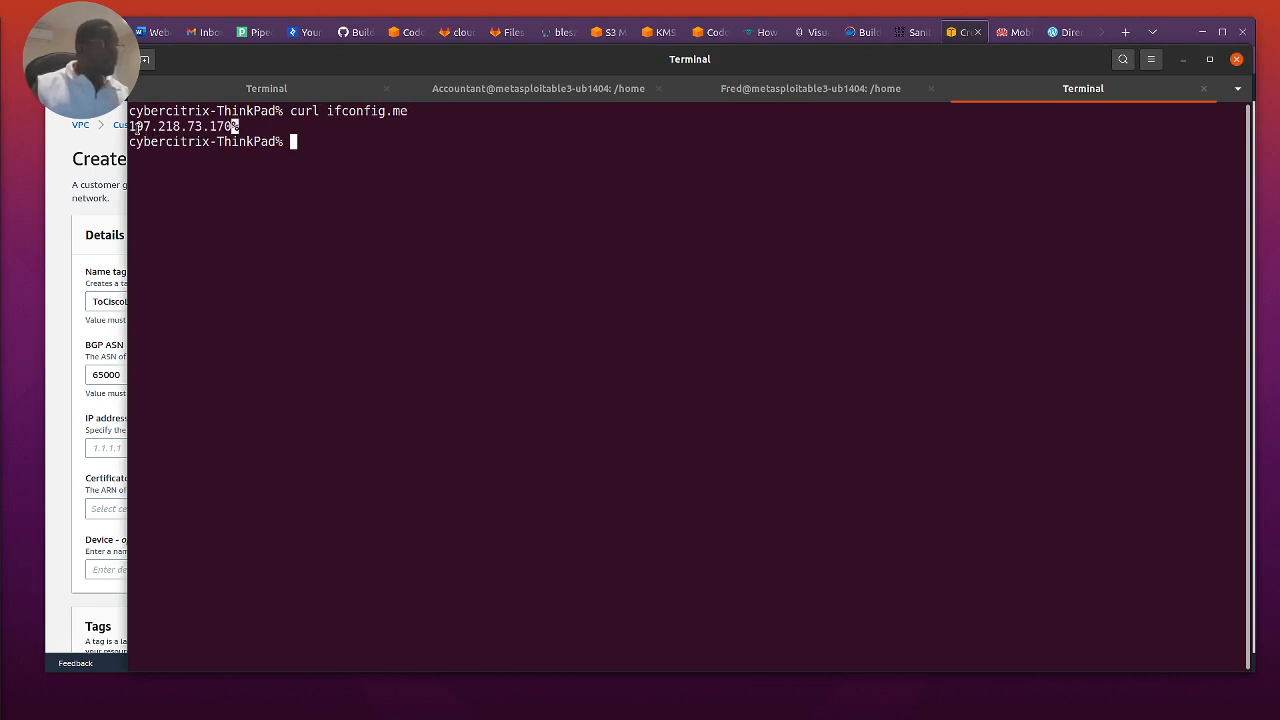
Step: Copy the public IP address from the terminal output and paste it as the customer gateway's IP address in the AWS console
{"action": "left_click_drag", "start_coordinate": [234, 126], "coordinate": [140, 127]}
{"action": "right_click", "coordinate": [142, 126]}
{"action": "left_click", "coordinate": [165, 154]}
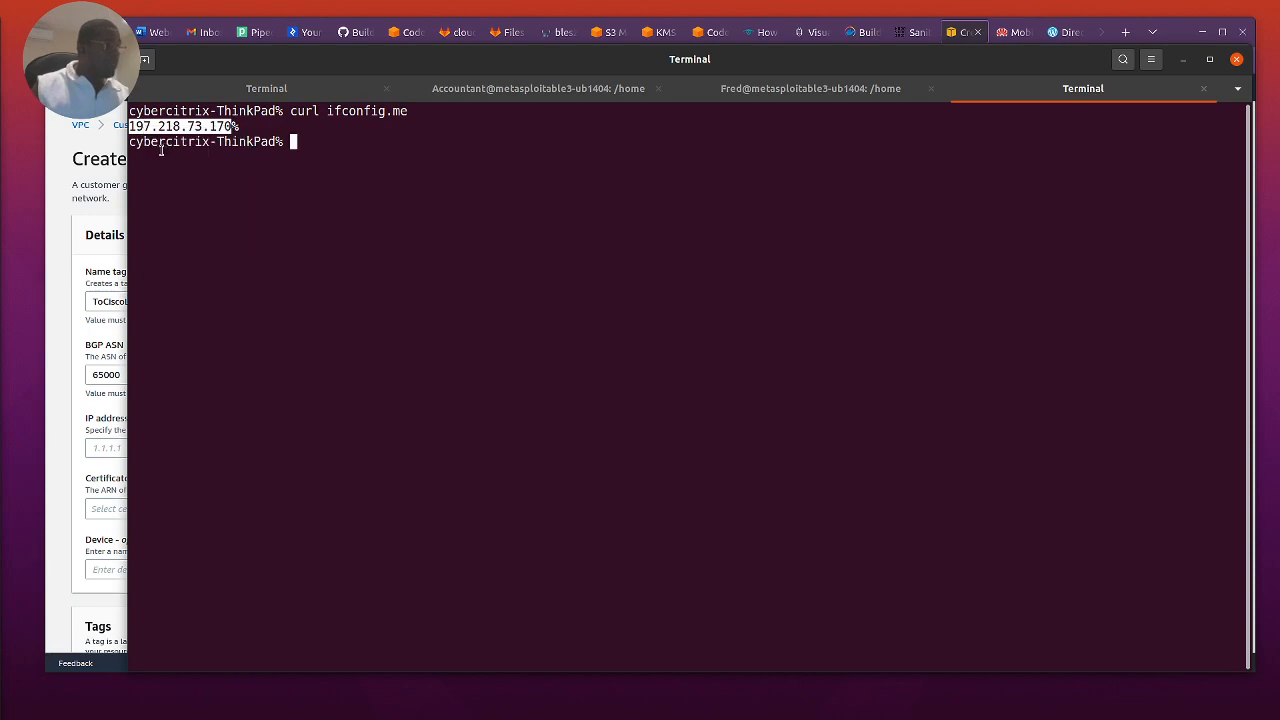
{"action": "left_click", "coordinate": [56, 305]}
{"action": "left_click", "coordinate": [140, 448]}
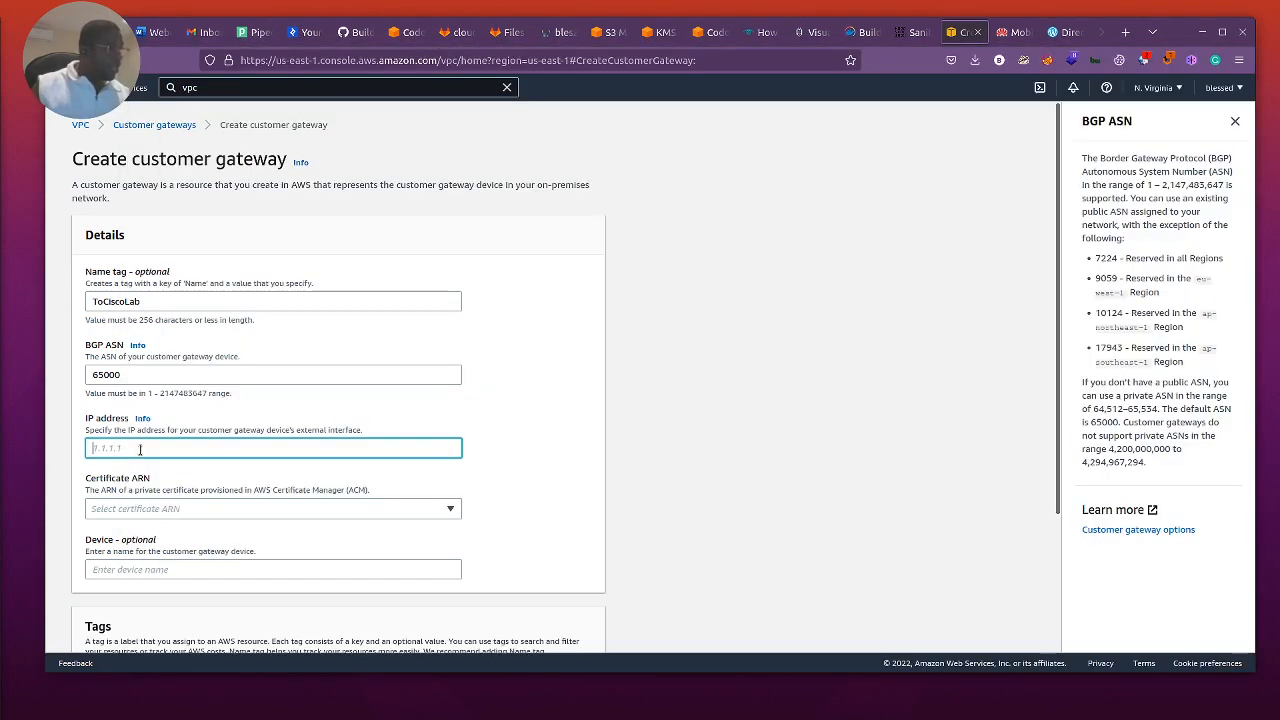
{"action": "key", "text": "ctrl+v"}
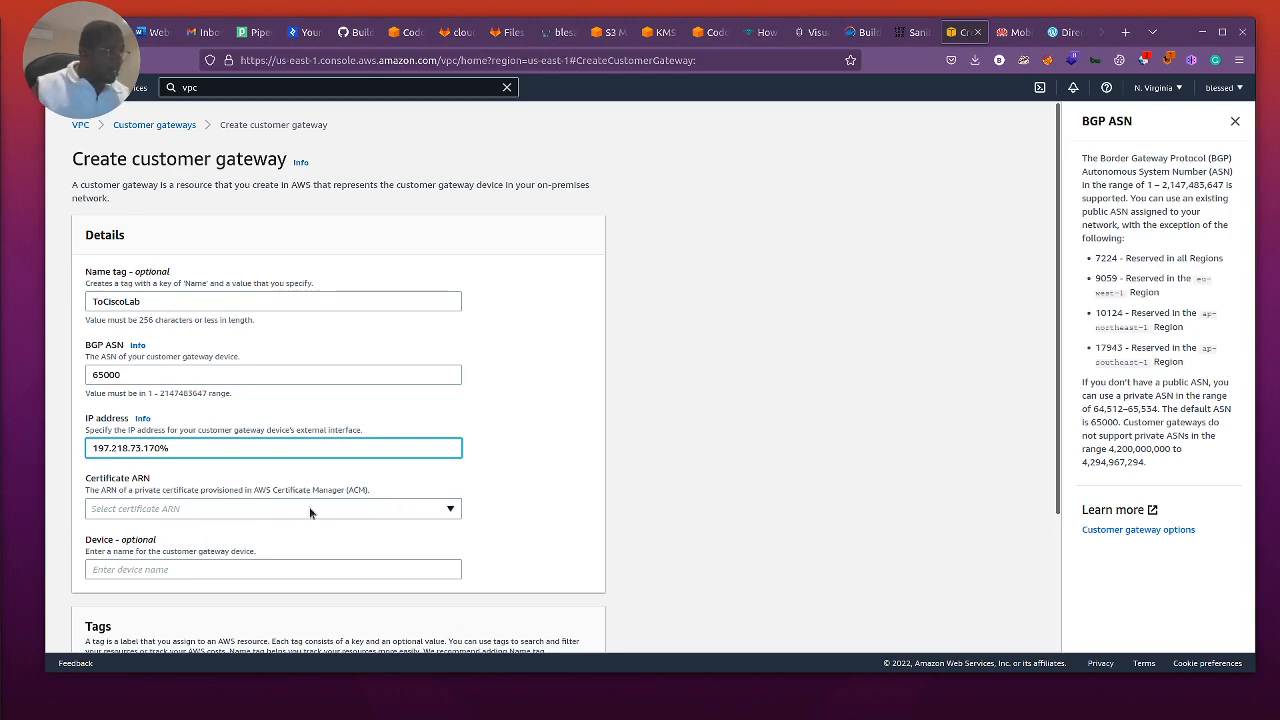
Step: Check the available certificate ARNs without choosing one, and name the customer gateway device Lab_ROuter
{"action": "left_click", "coordinate": [370, 511]}
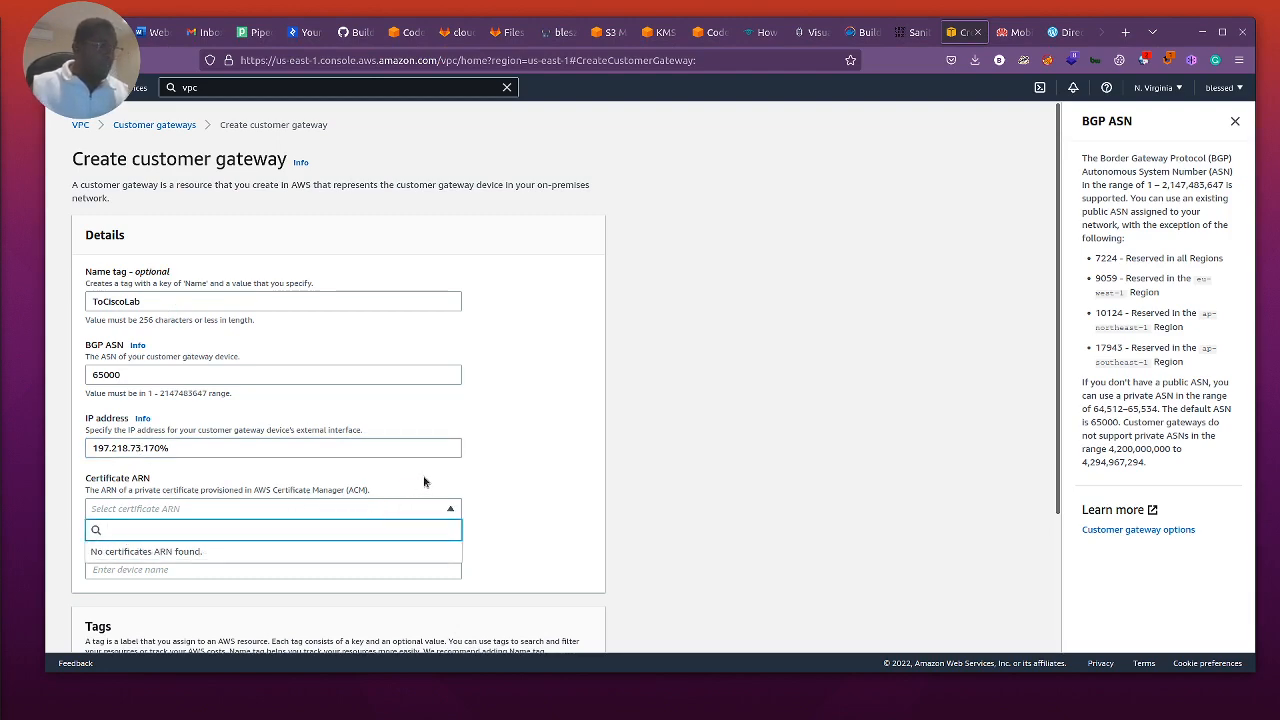
{"action": "left_click", "coordinate": [452, 480]}
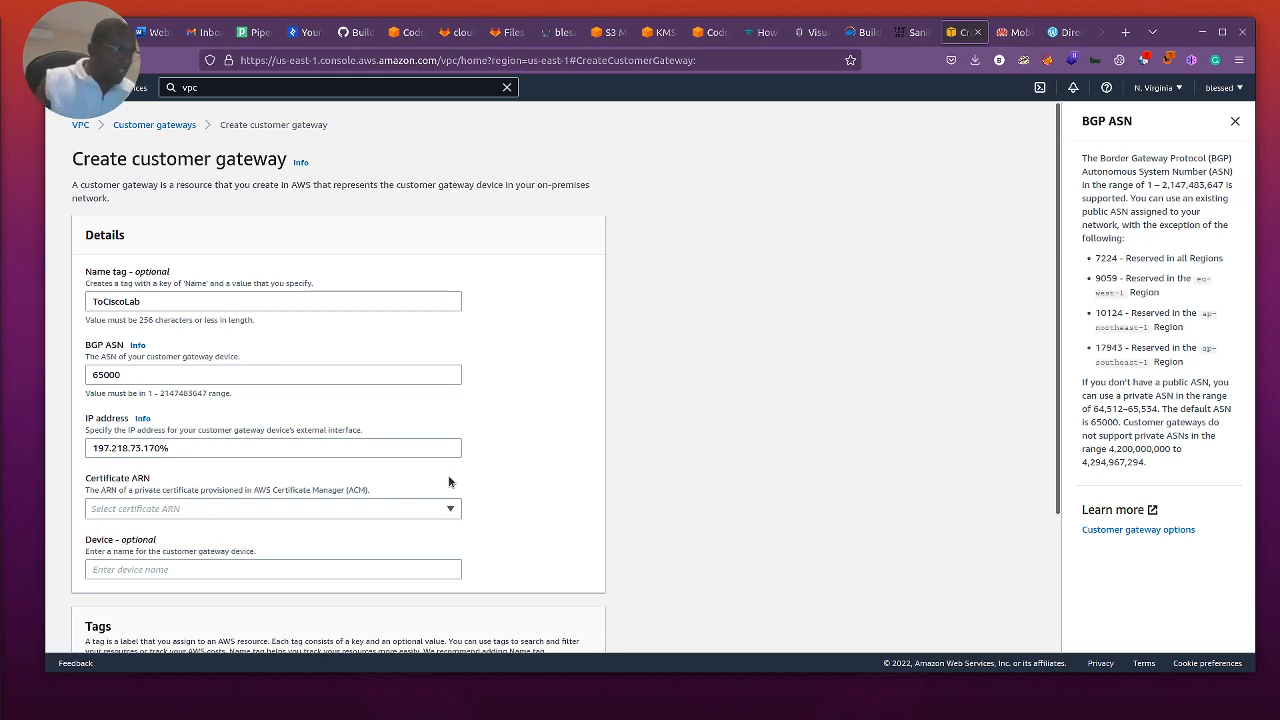
{"action": "scroll", "coordinate": [449, 481], "scroll_direction": "down", "scroll_amount": 1}
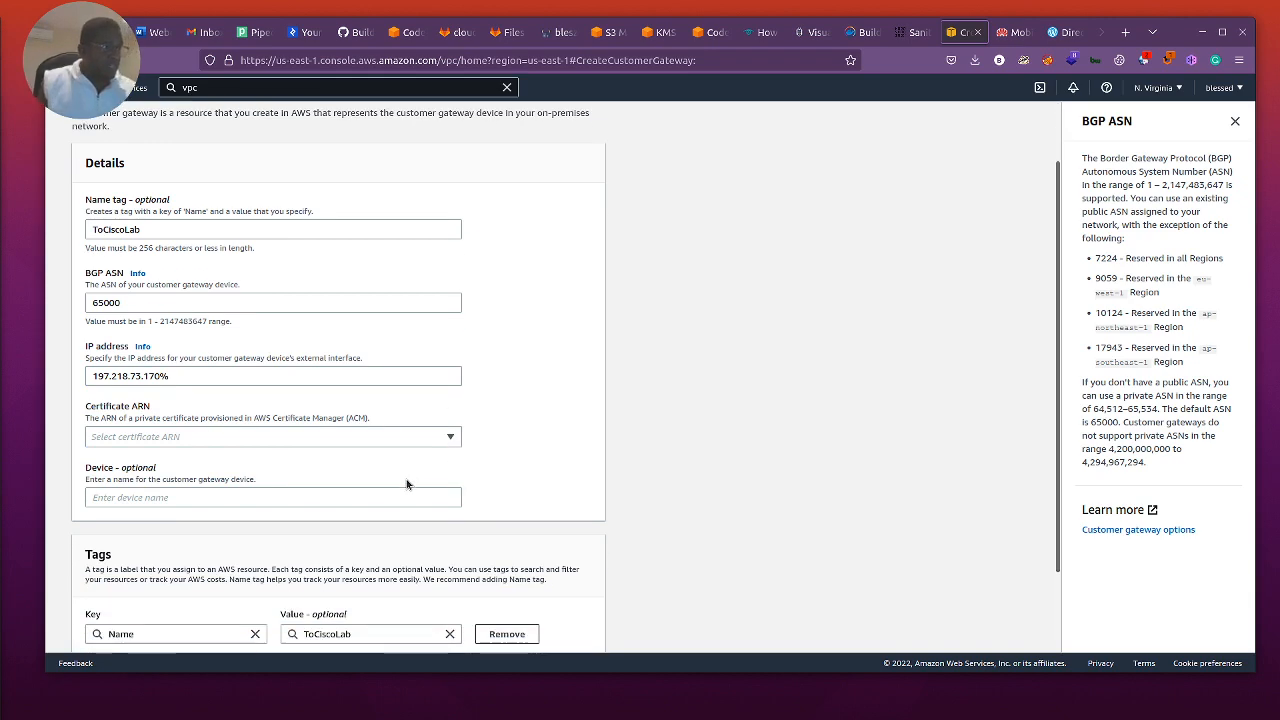
{"action": "left_click", "coordinate": [244, 497]}
{"action": "type", "text": "L"}
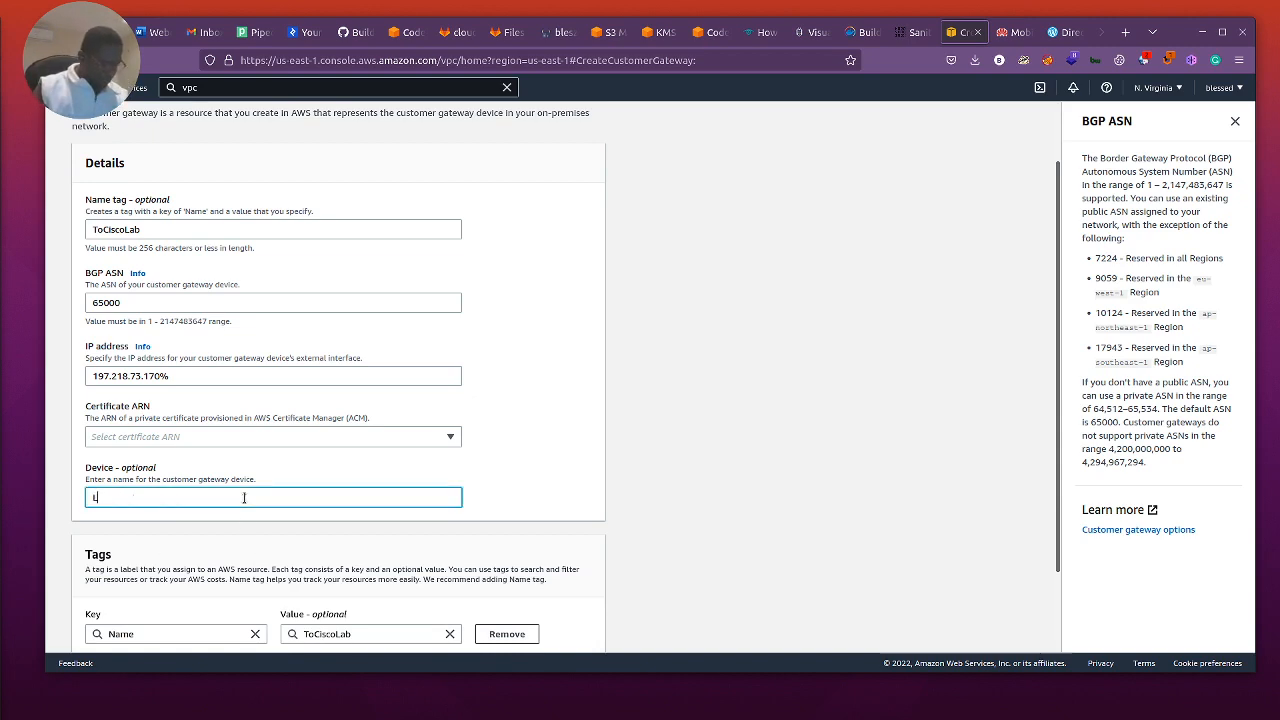
{"action": "type", "text": "ab_ROuter"}
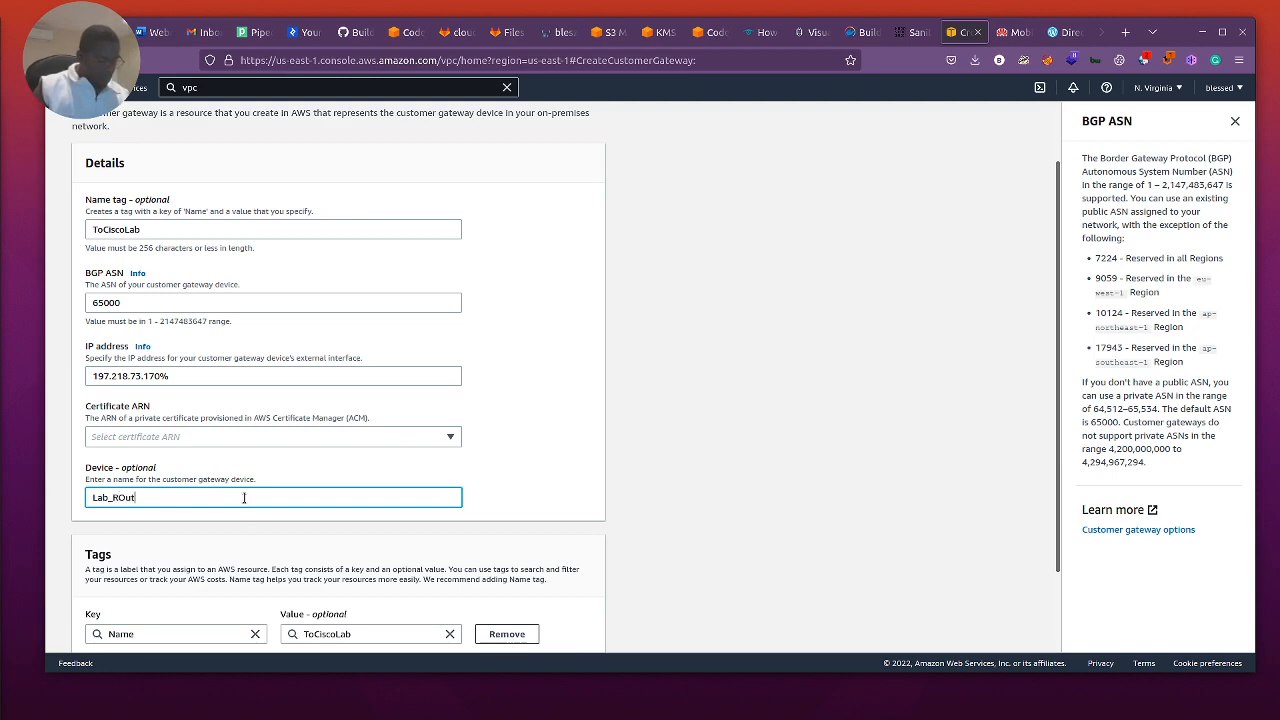
Step: Correct the customer gateway's device name to Lab_Router
{"action": "key", "text": "BackSpace"}
{"action": "key", "text": "BackSpace"}
{"action": "key", "text": "BackSpace"}
{"action": "key", "text": "BackSpace"}
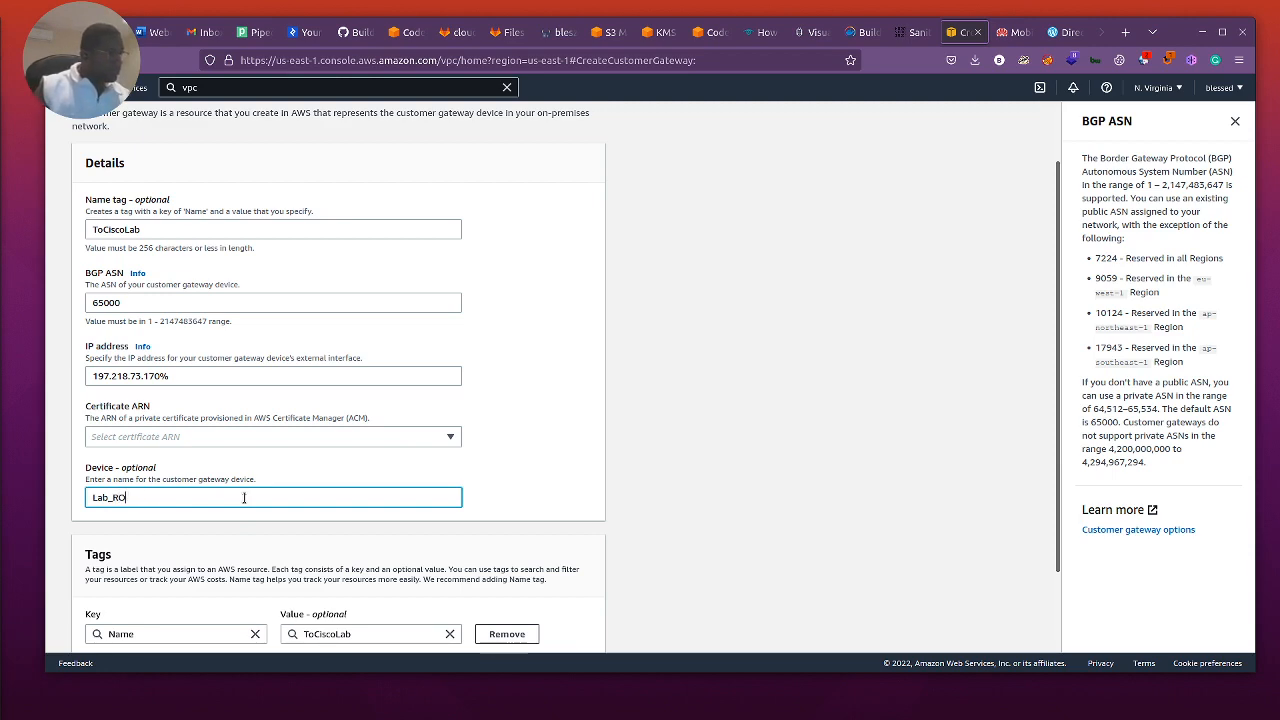
{"action": "type", "text": "outer"}
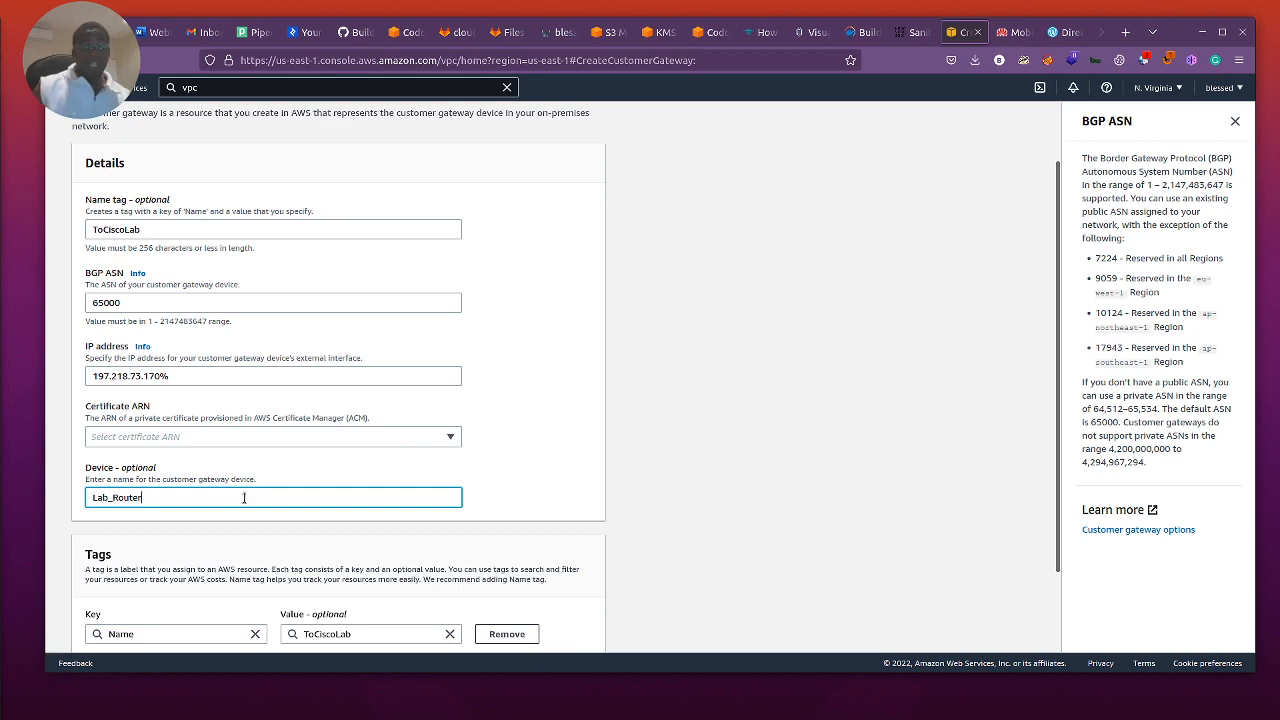
Step: Remove the stray percent sign from the end of the IP address and create the customer gateway
{"action": "scroll", "coordinate": [295, 503], "scroll_direction": "down", "scroll_amount": 1}
{"action": "scroll", "coordinate": [295, 503], "scroll_direction": "down", "scroll_amount": 2}
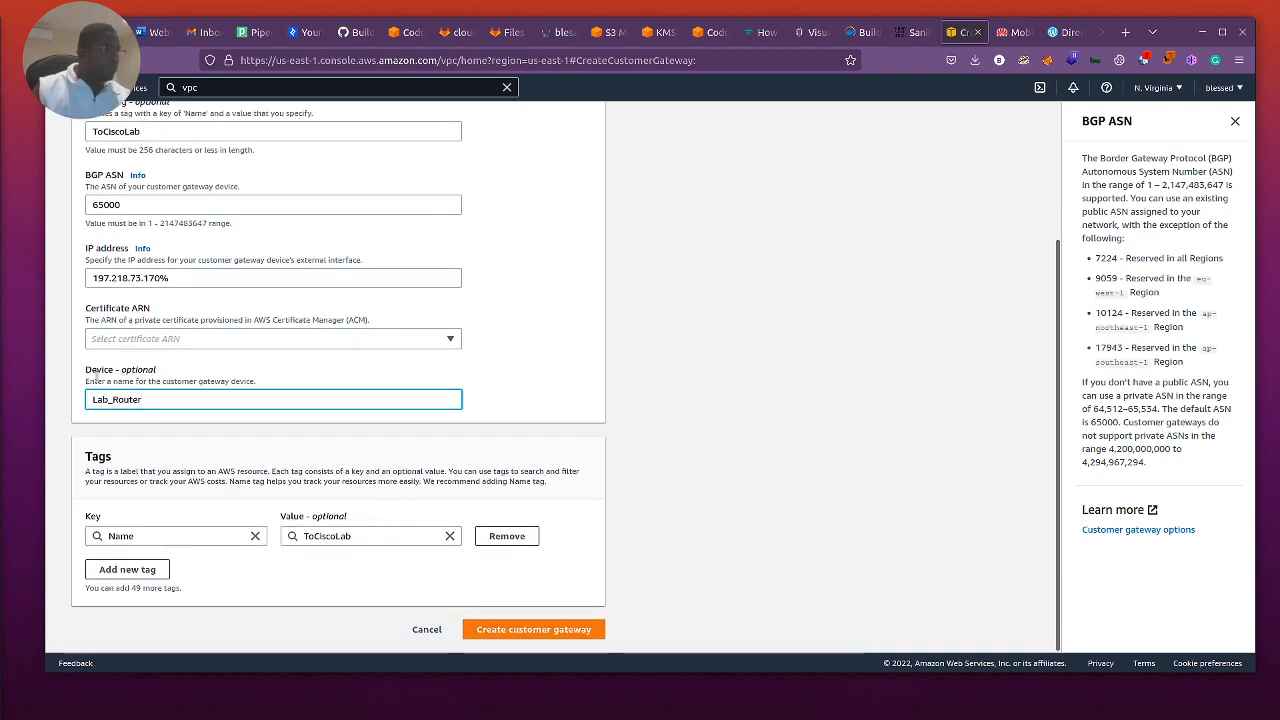
{"action": "scroll", "coordinate": [177, 286], "scroll_direction": "up", "scroll_amount": 2}
{"action": "scroll", "coordinate": [302, 393], "scroll_direction": "down", "scroll_amount": 2}
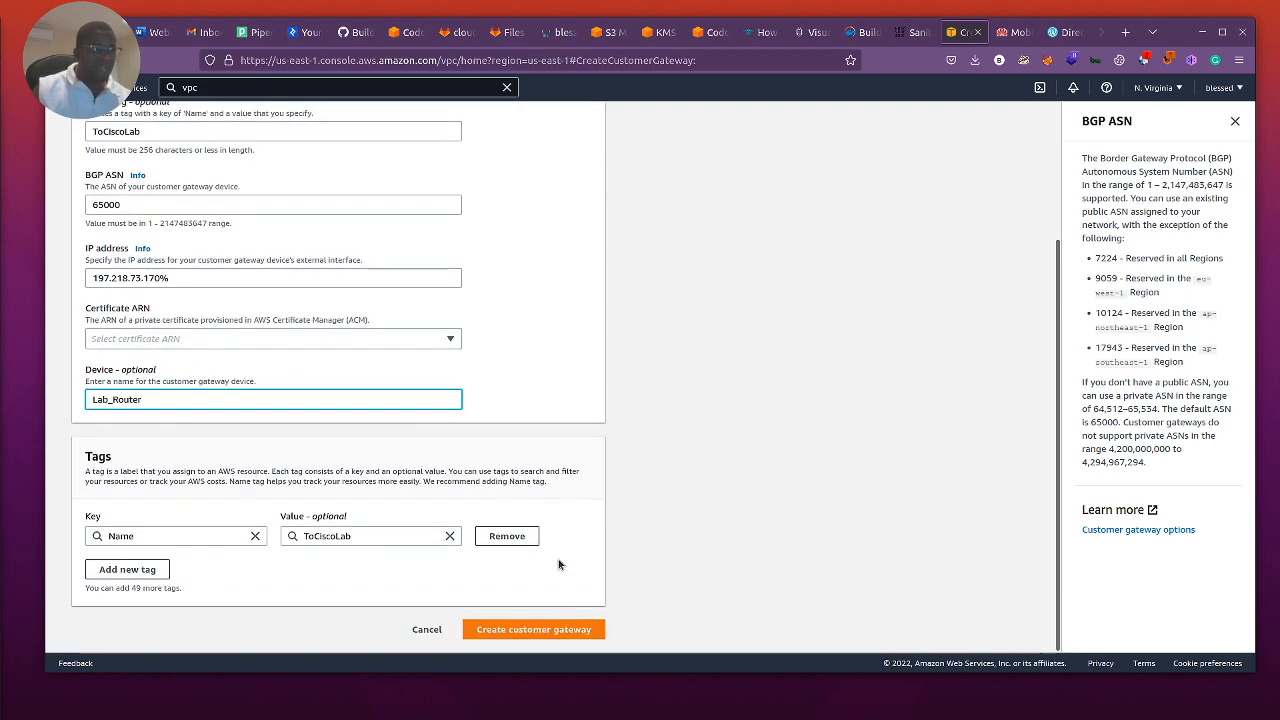
{"action": "left_click", "coordinate": [561, 632]}
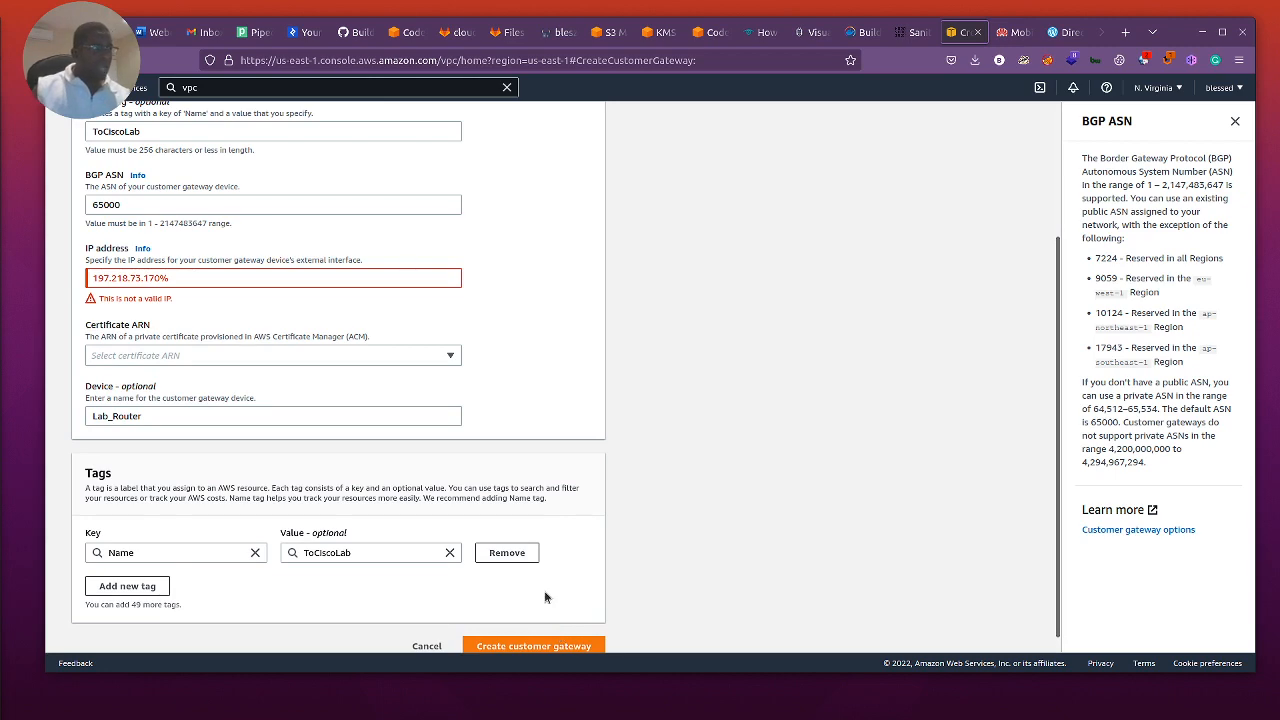
{"action": "left_click", "coordinate": [200, 280]}
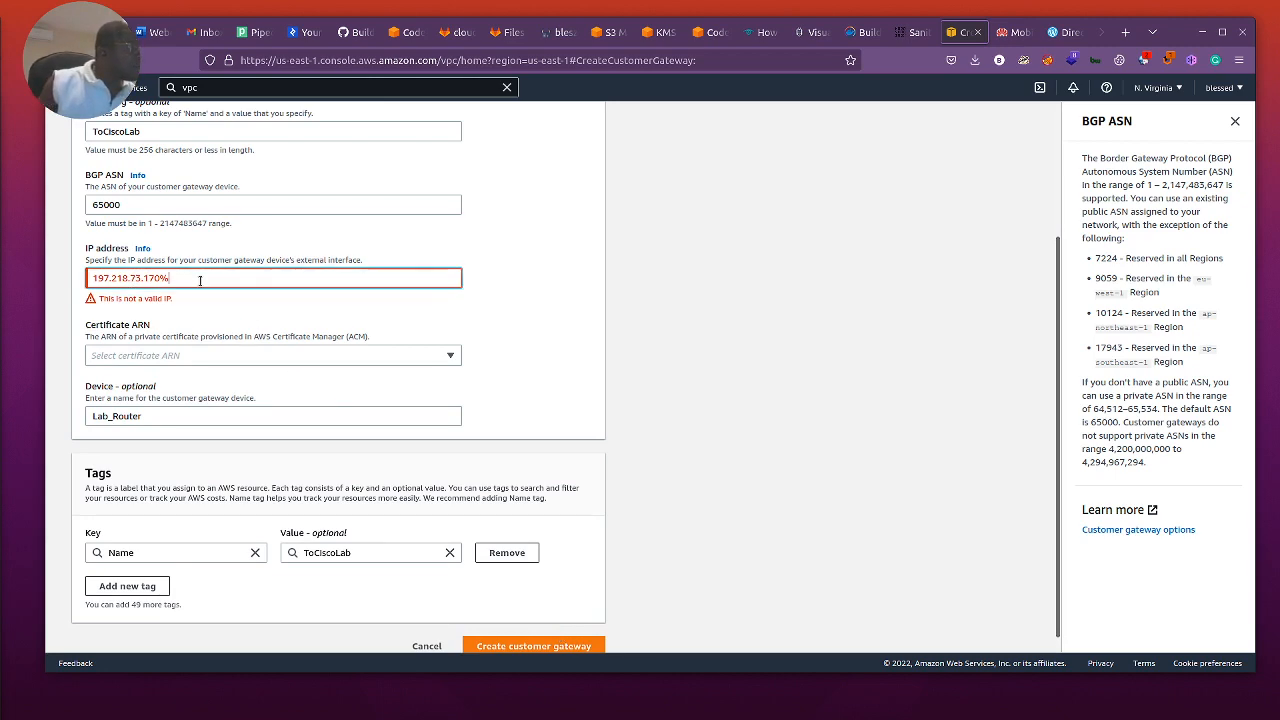
{"action": "key", "text": "BackSpace"}
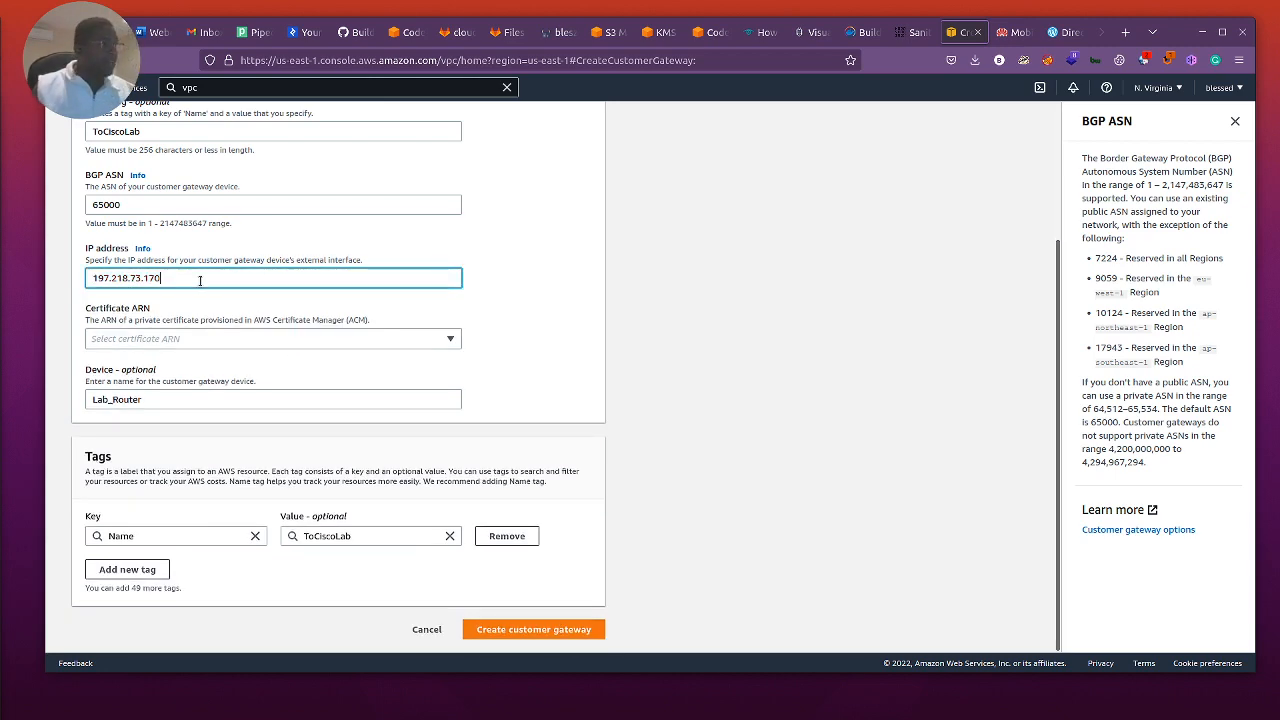
{"action": "left_click", "coordinate": [558, 631]}
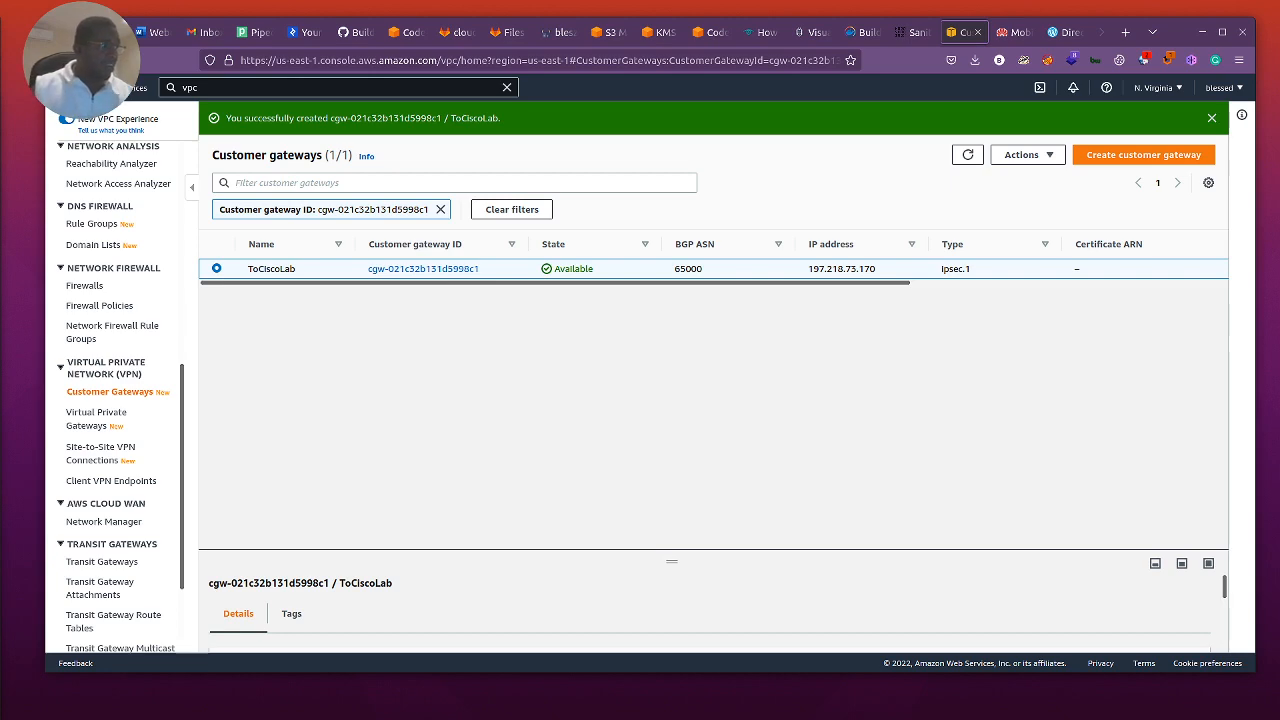
Step: Create a virtual private gateway named AWS_WAN with the Amazon default ASN
{"action": "left_click", "coordinate": [96, 415]}
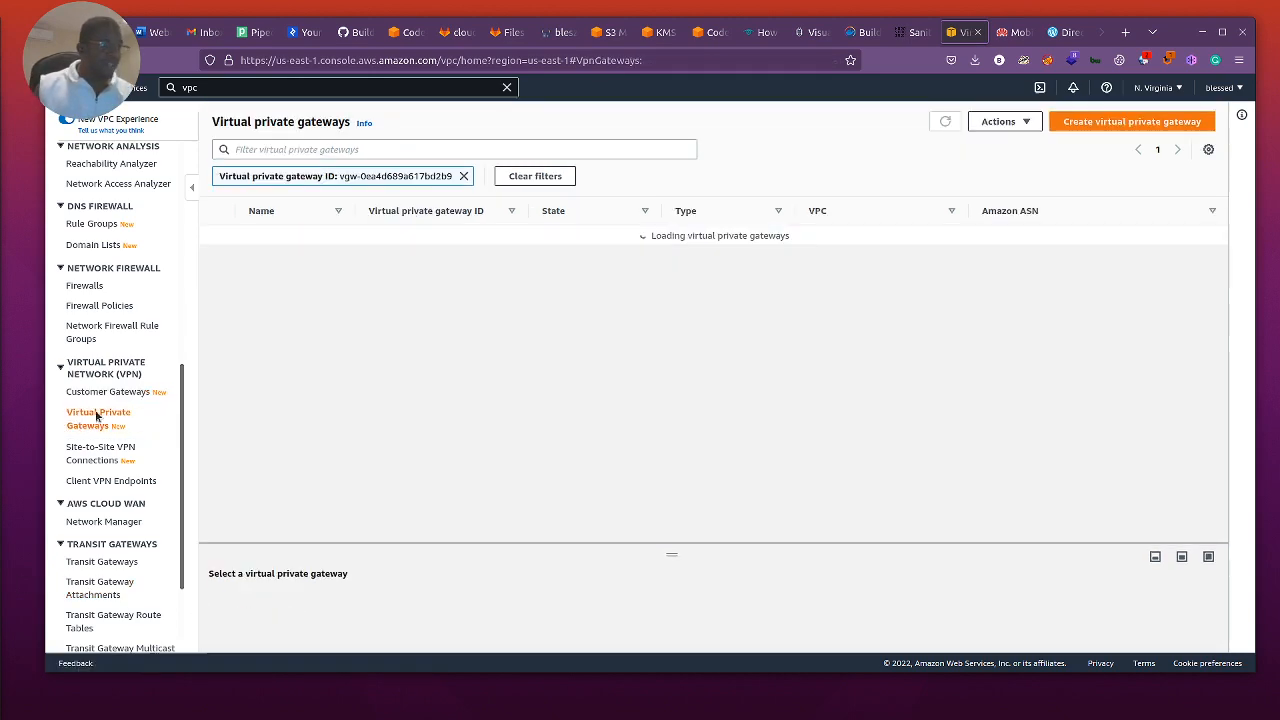
{"action": "left_click", "coordinate": [1140, 123]}
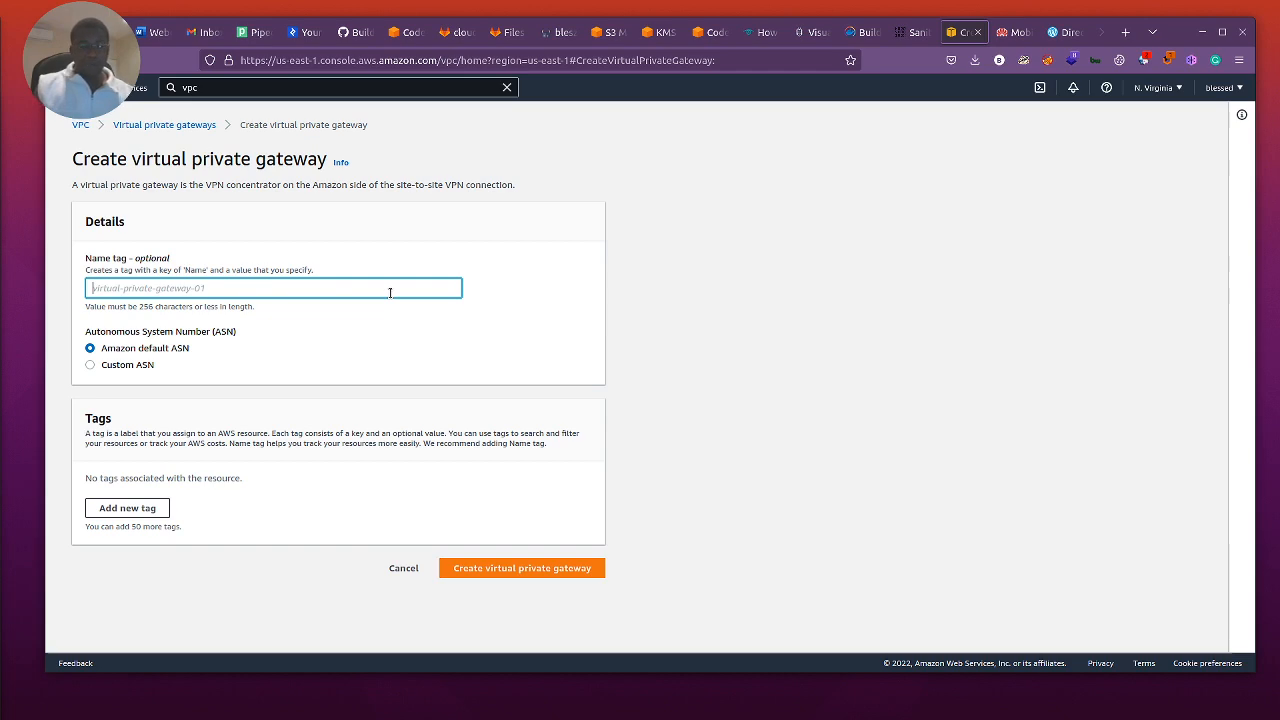
{"action": "type", "text": "AW"}
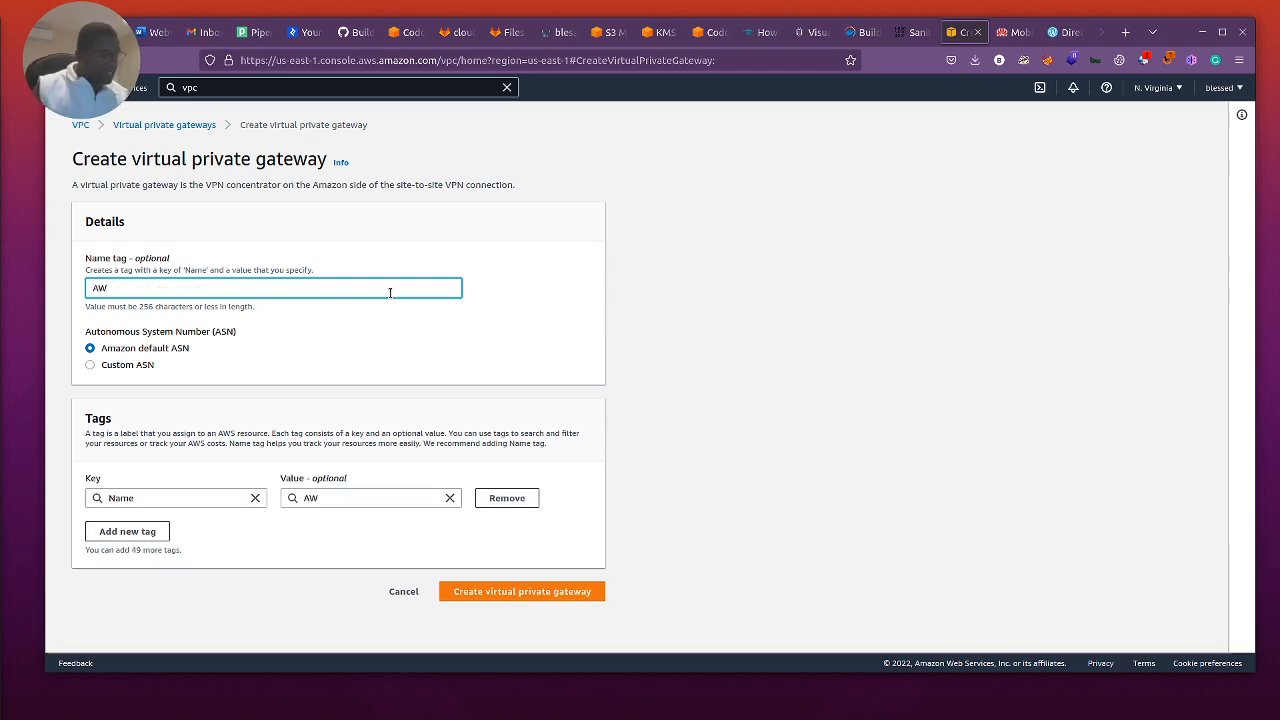
{"action": "type", "text": "S_WAN"}
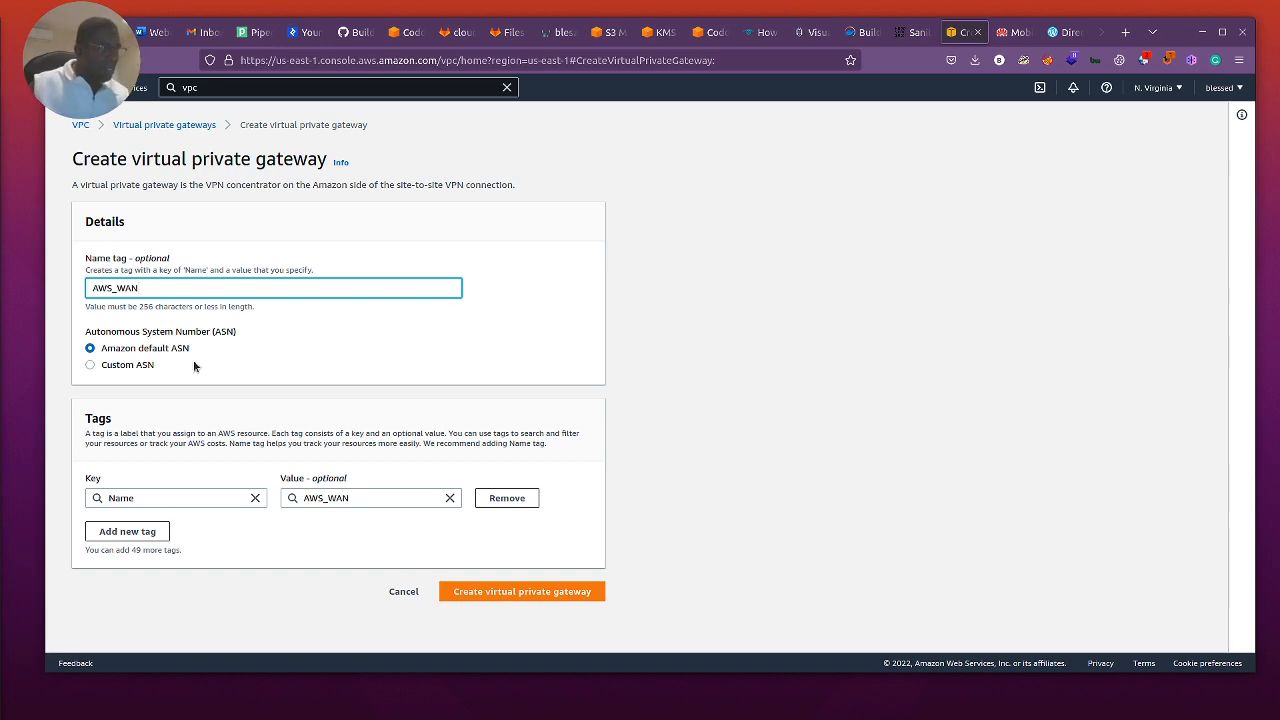
{"action": "left_click", "coordinate": [90, 366]}
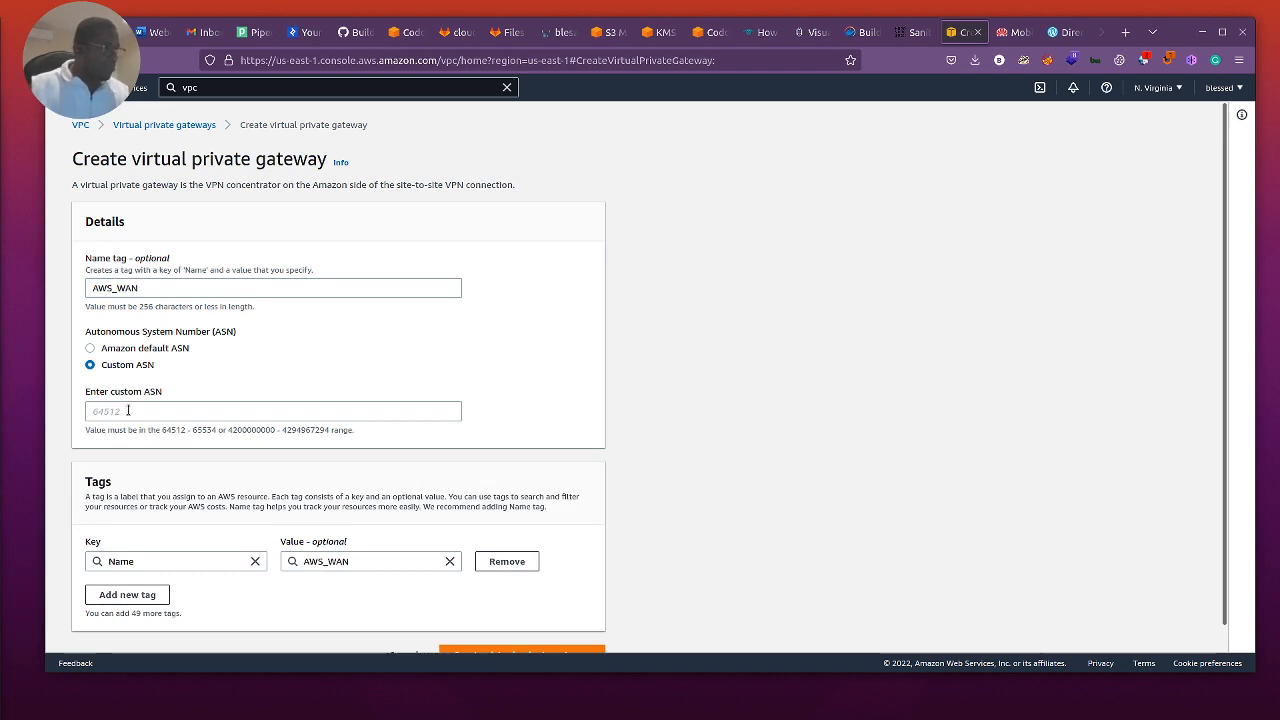
{"action": "left_click", "coordinate": [90, 348]}
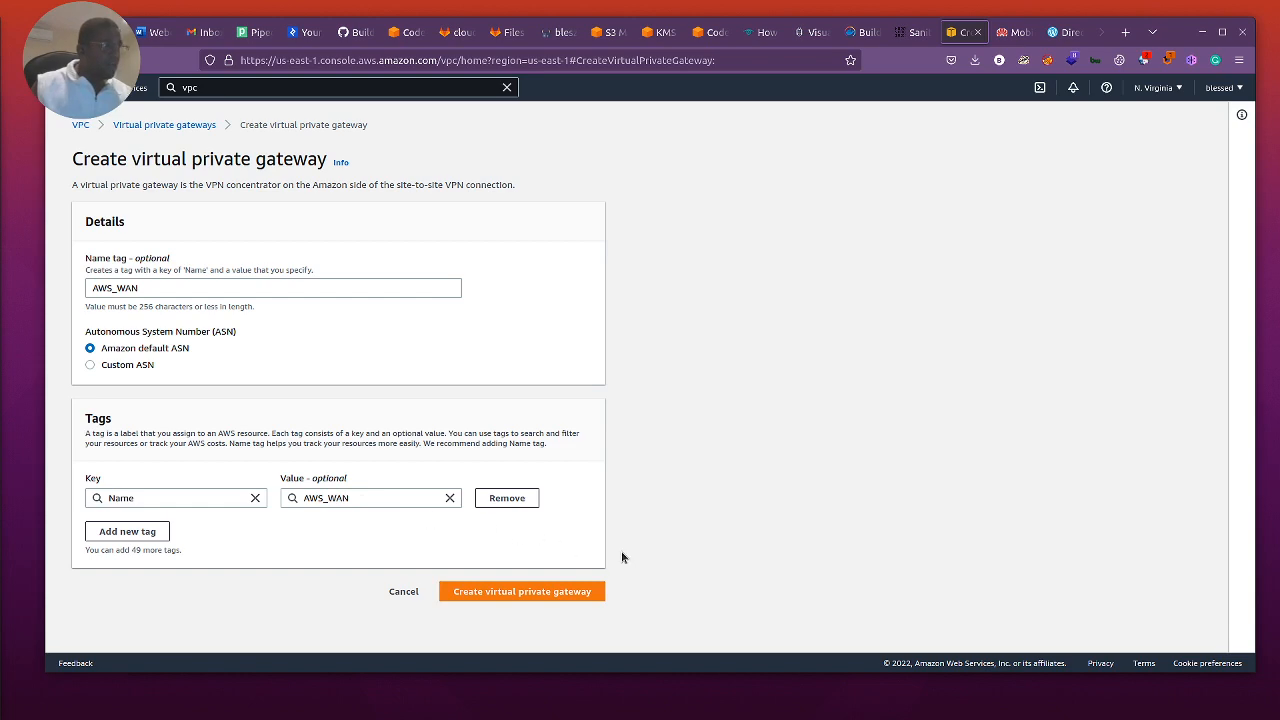
{"action": "left_click", "coordinate": [542, 592]}
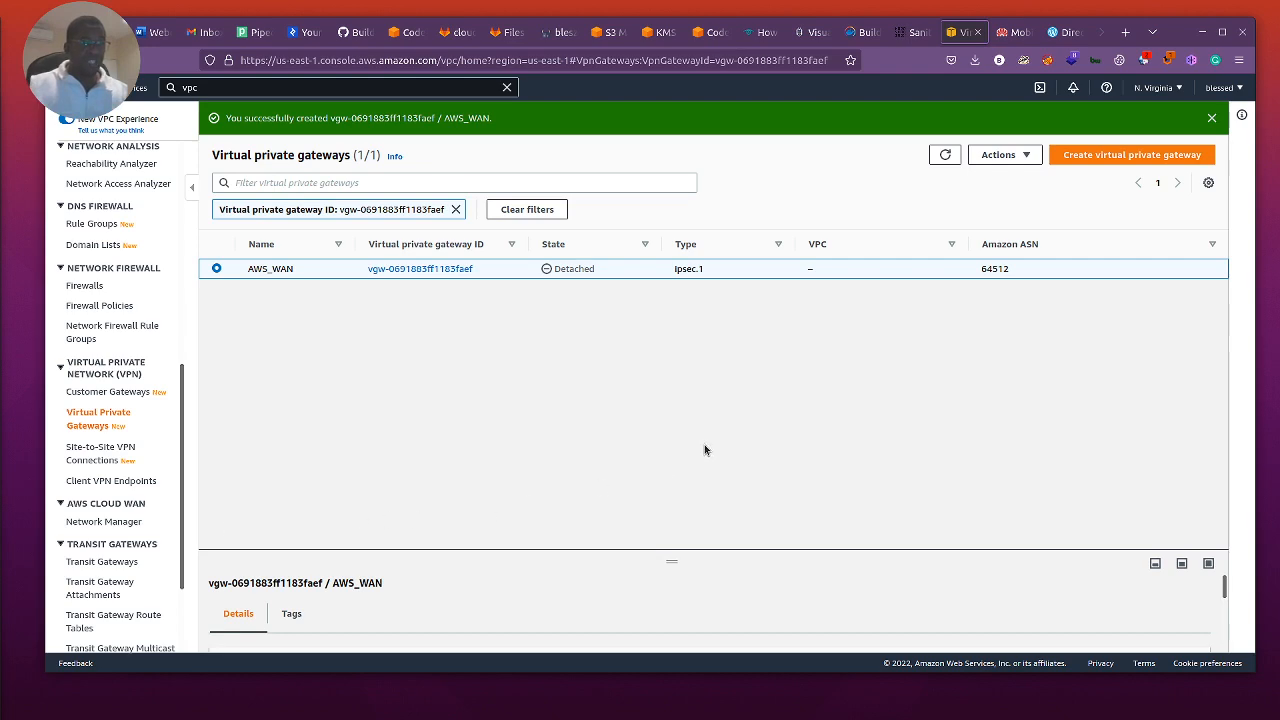
Step: Attach the new AWS_WAN virtual private gateway to the Cisco_lab VPC
{"action": "left_click", "coordinate": [1024, 155]}
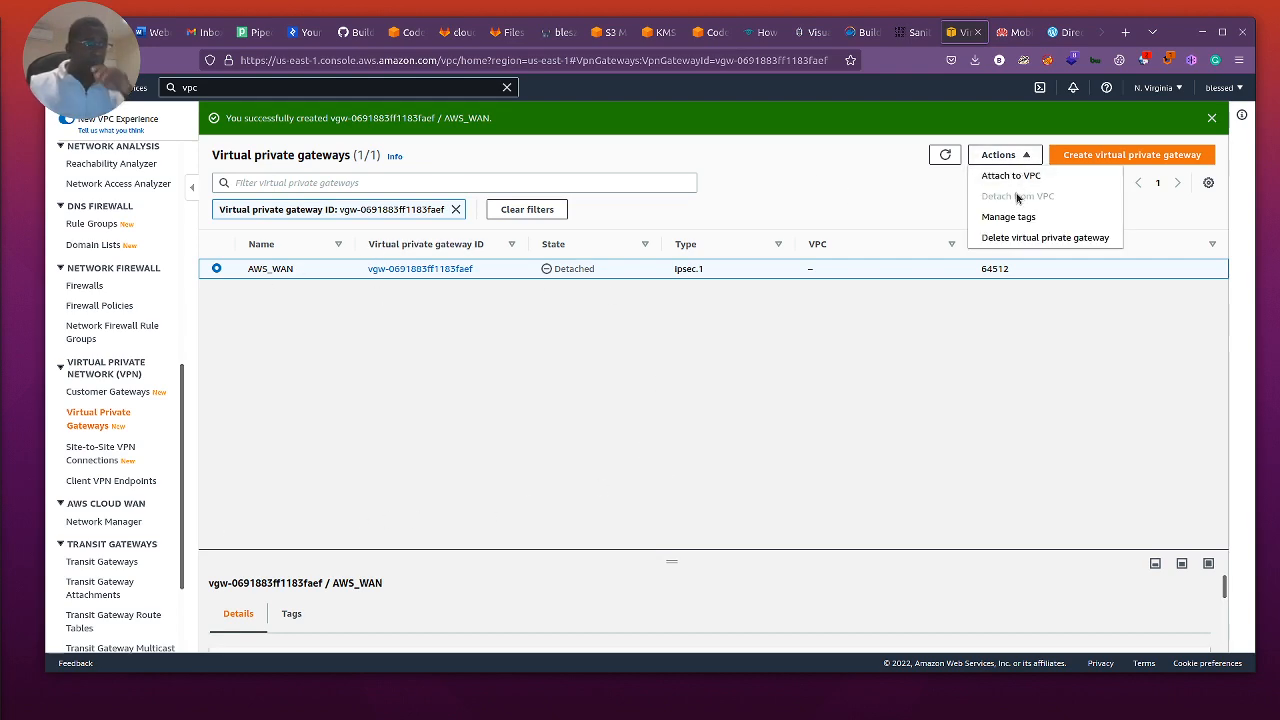
{"action": "left_click", "coordinate": [1010, 175]}
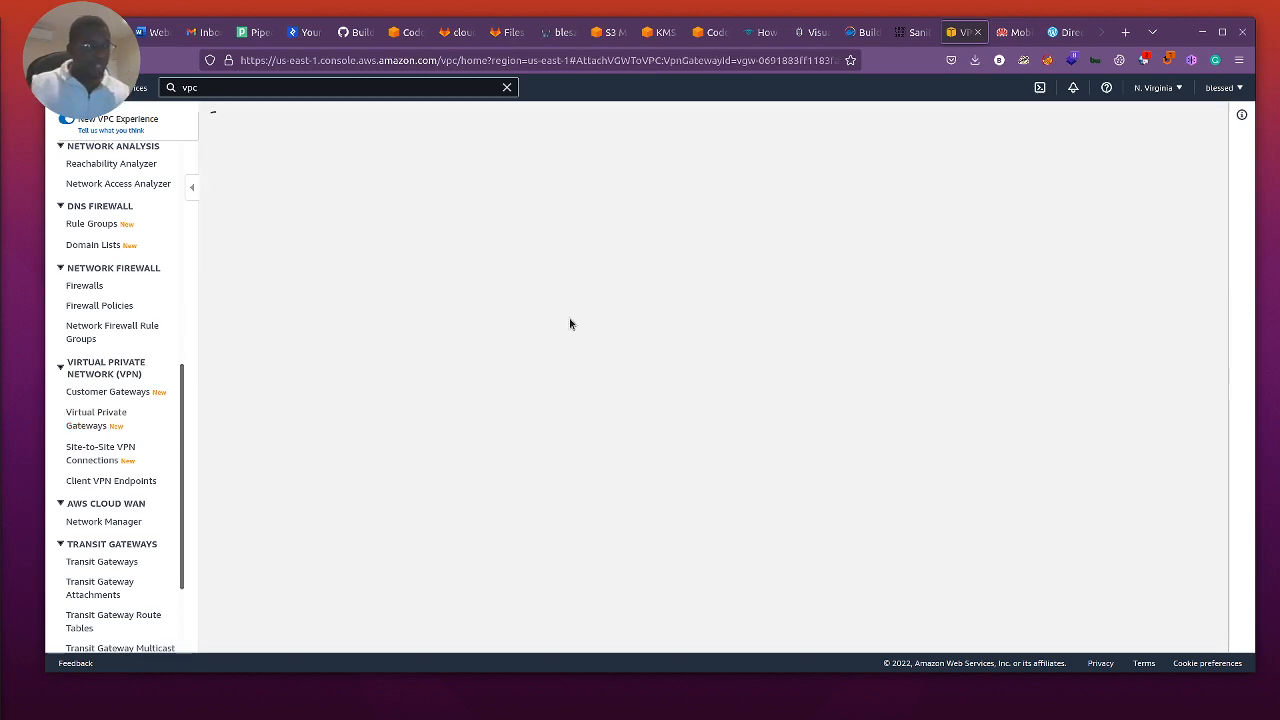
{"action": "left_click", "coordinate": [455, 312]}
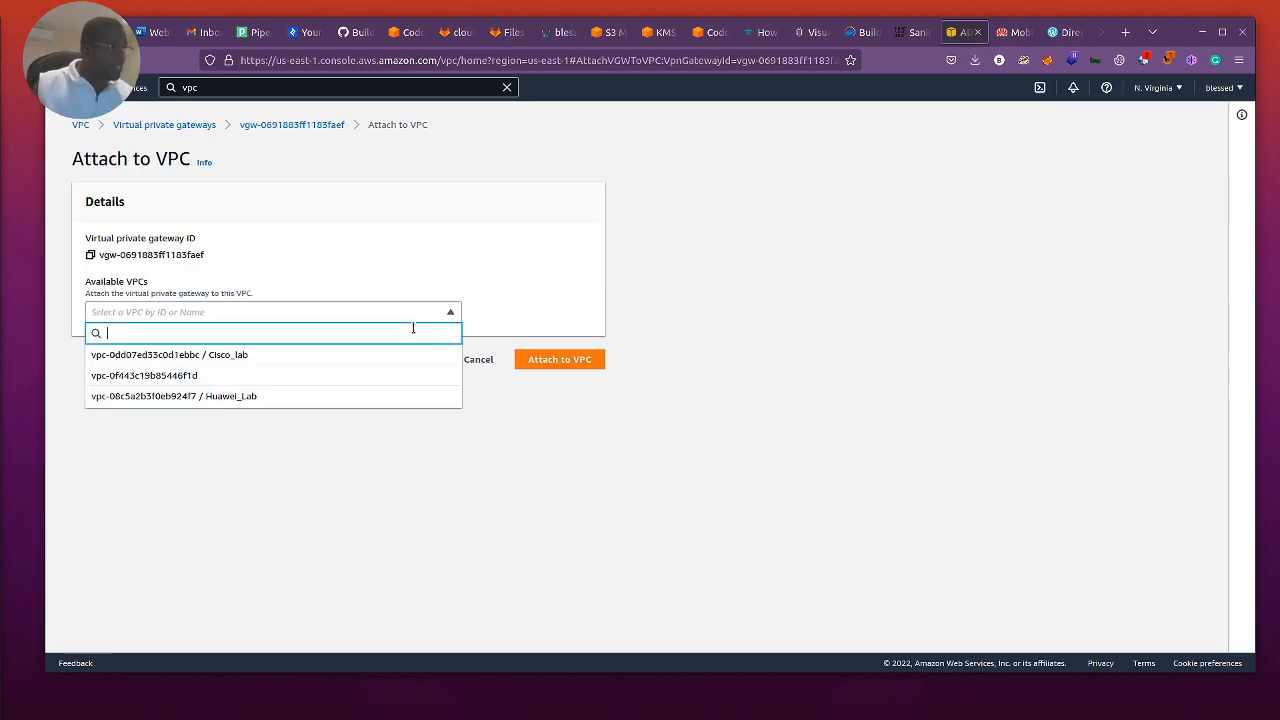
{"action": "left_click", "coordinate": [255, 355]}
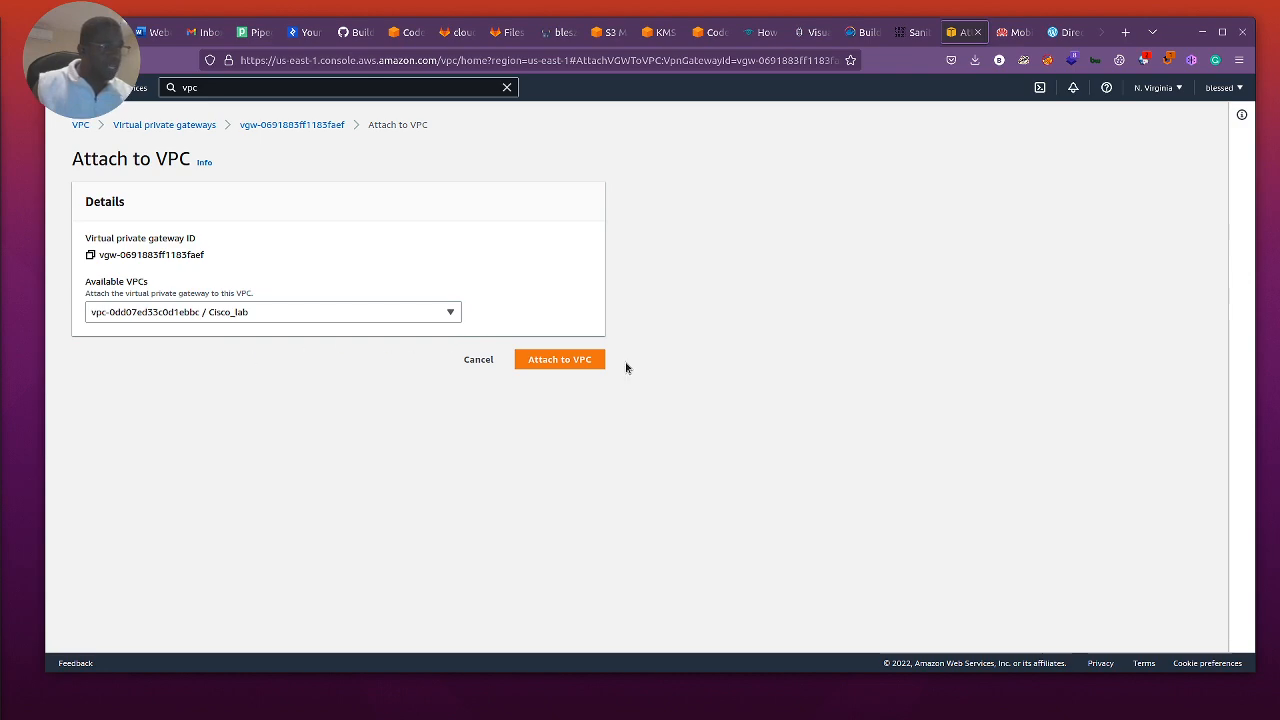
{"action": "left_click", "coordinate": [571, 359]}
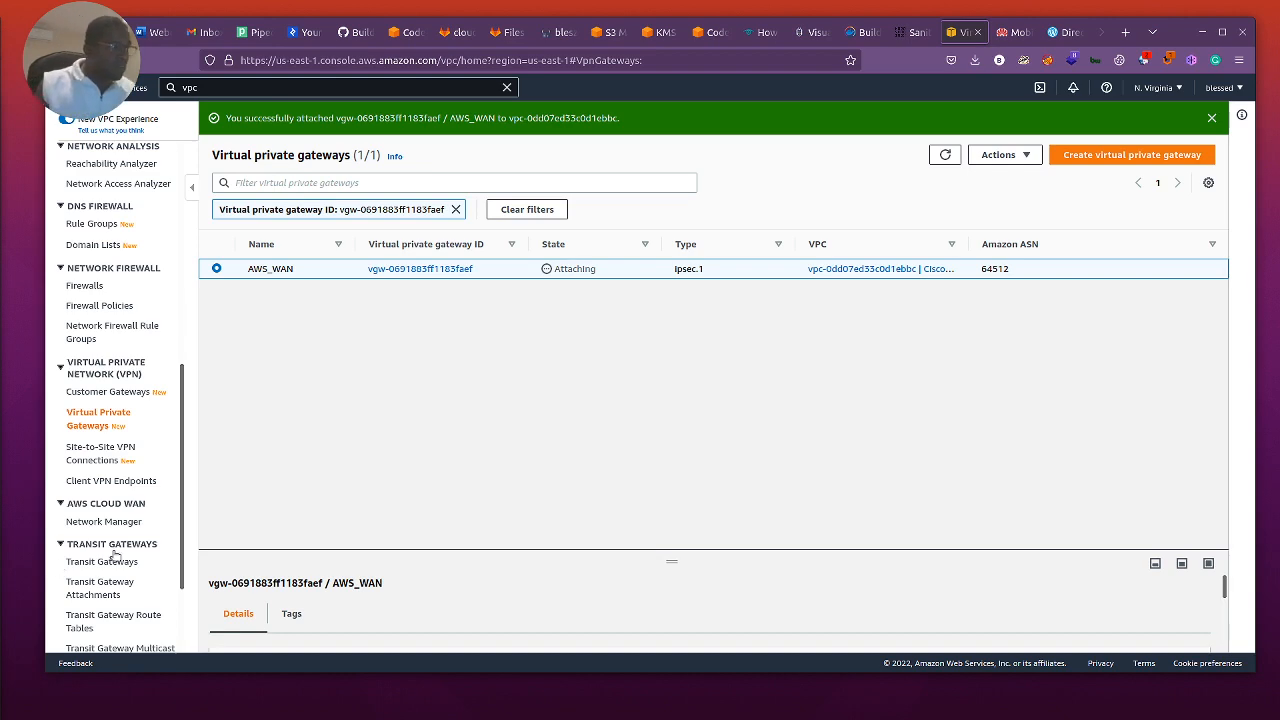
Step: Start a new Site-to-Site VPN connection named ToCiscoLab and show the help information for its target gateway type
{"action": "scroll", "coordinate": [112, 488], "scroll_direction": "down", "scroll_amount": 3}
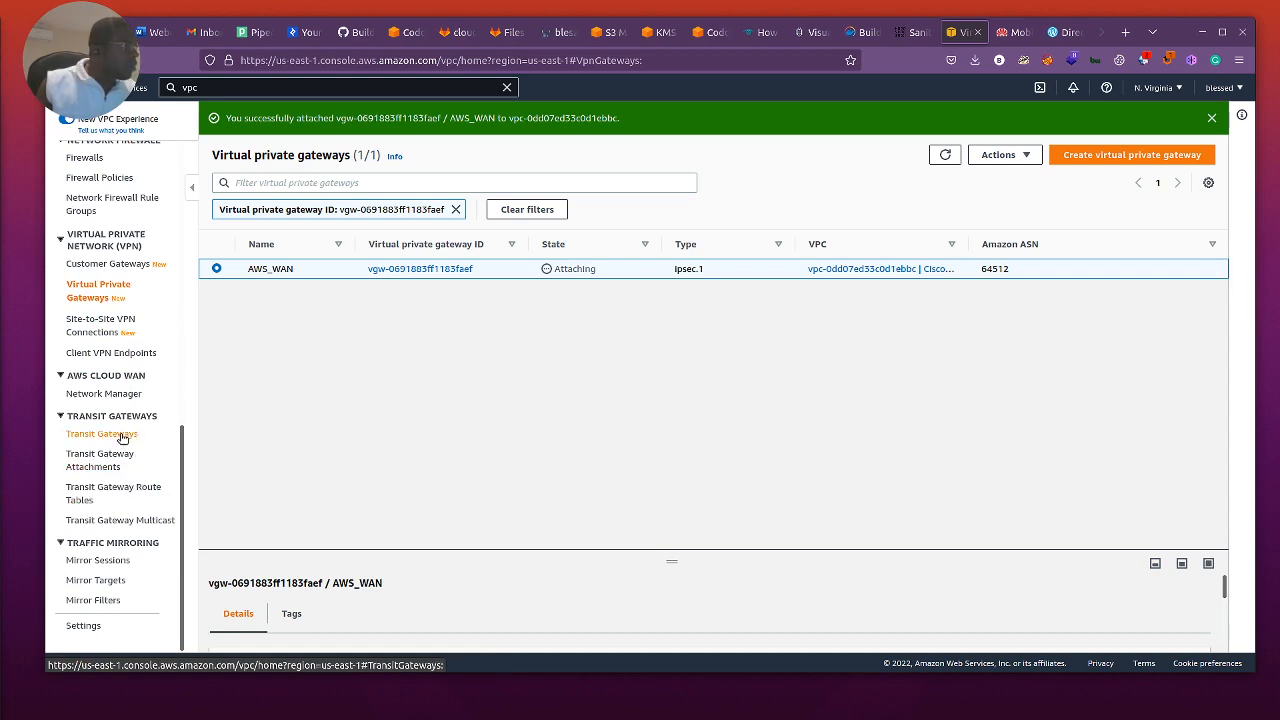
{"action": "scroll", "coordinate": [110, 420], "scroll_direction": "up", "scroll_amount": 2}
{"action": "left_click", "coordinate": [88, 390]}
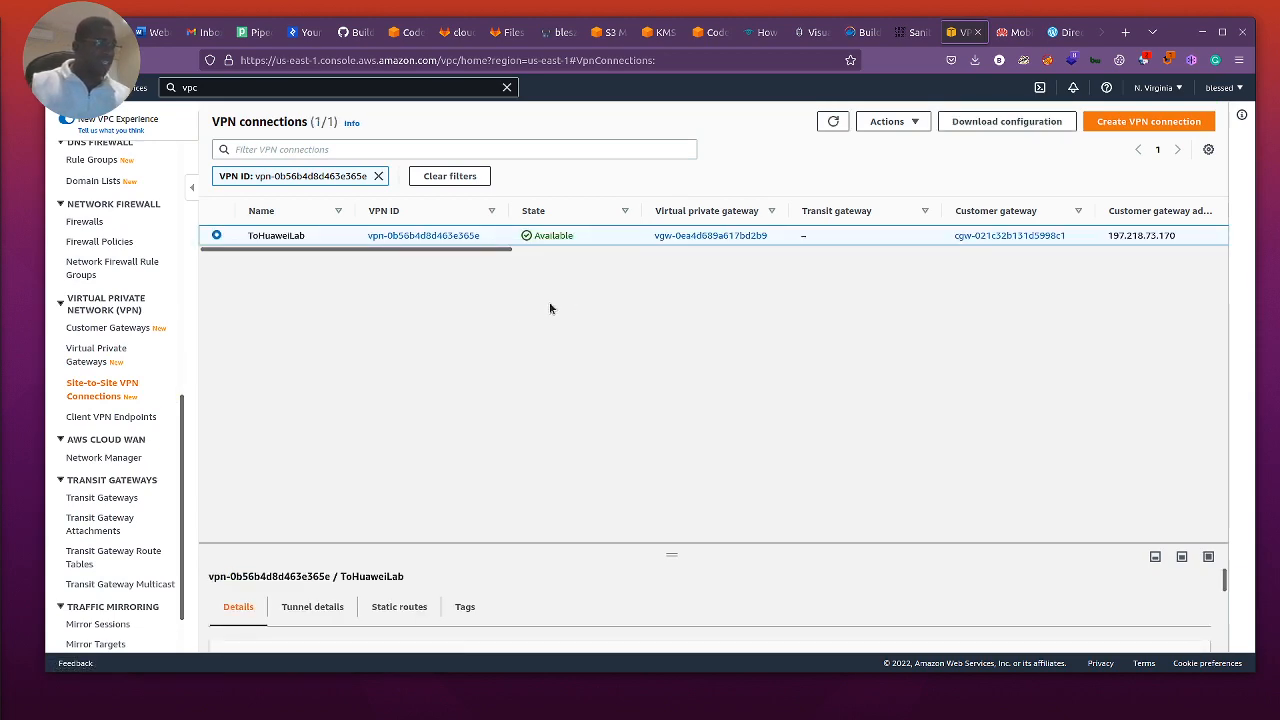
{"action": "left_click", "coordinate": [1150, 121]}
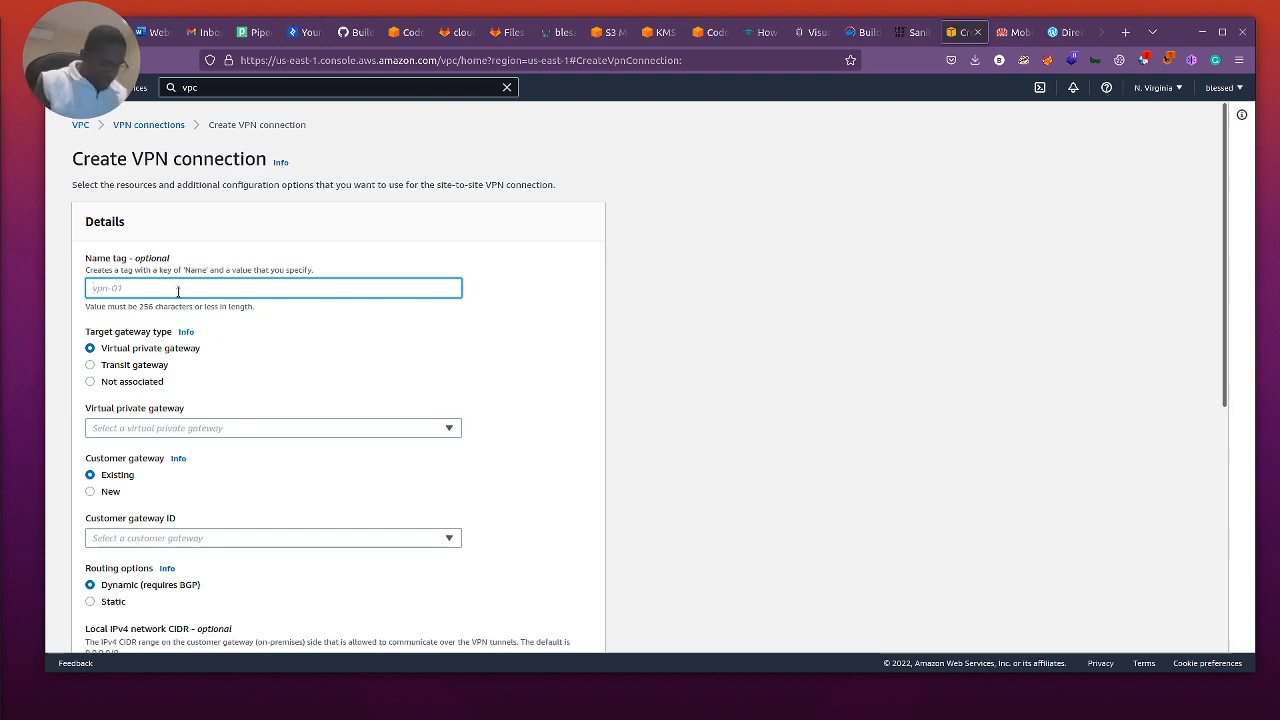
{"action": "type", "text": "ToS"}
{"action": "key", "text": "BackSpace"}
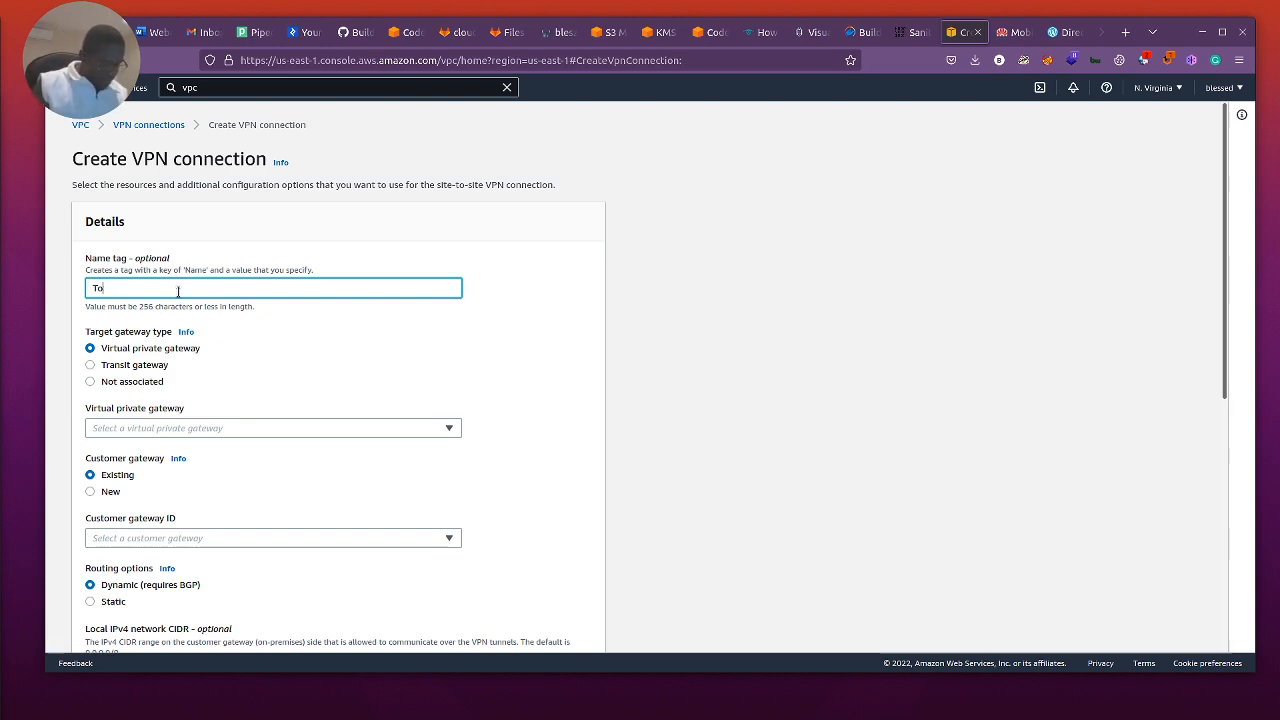
{"action": "type", "text": "Cisco"}
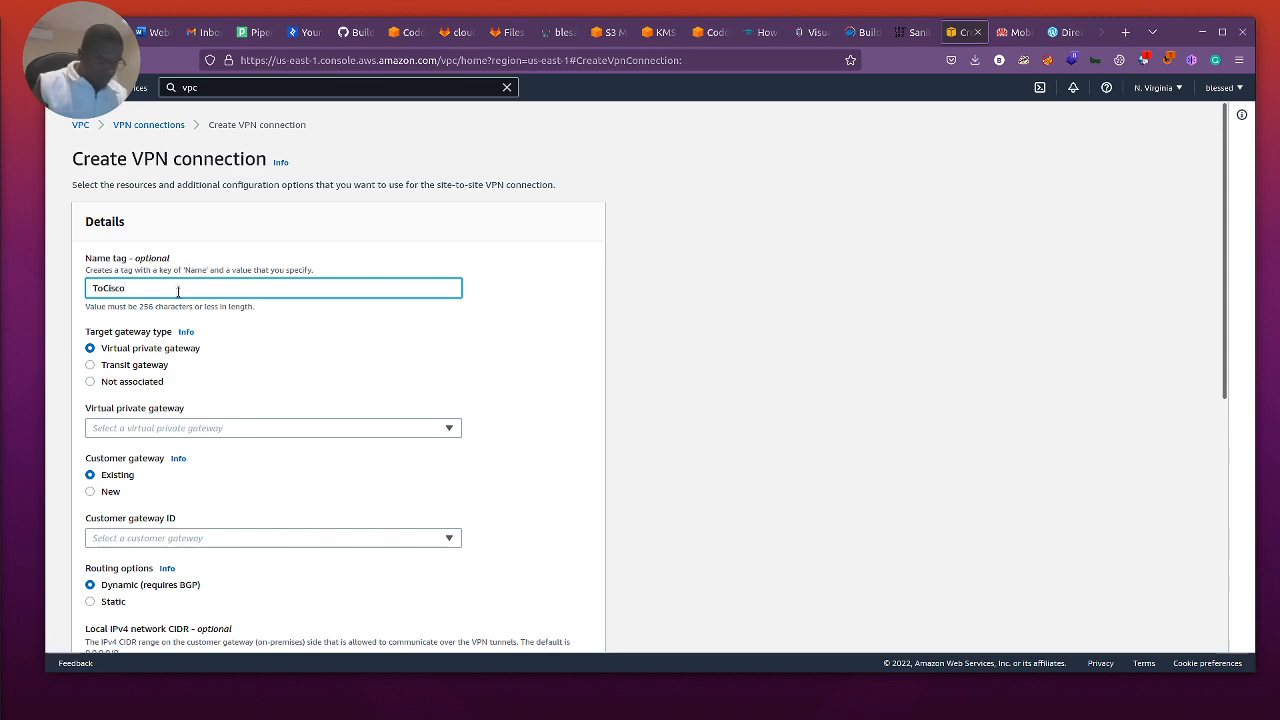
{"action": "type", "text": "l.a"}
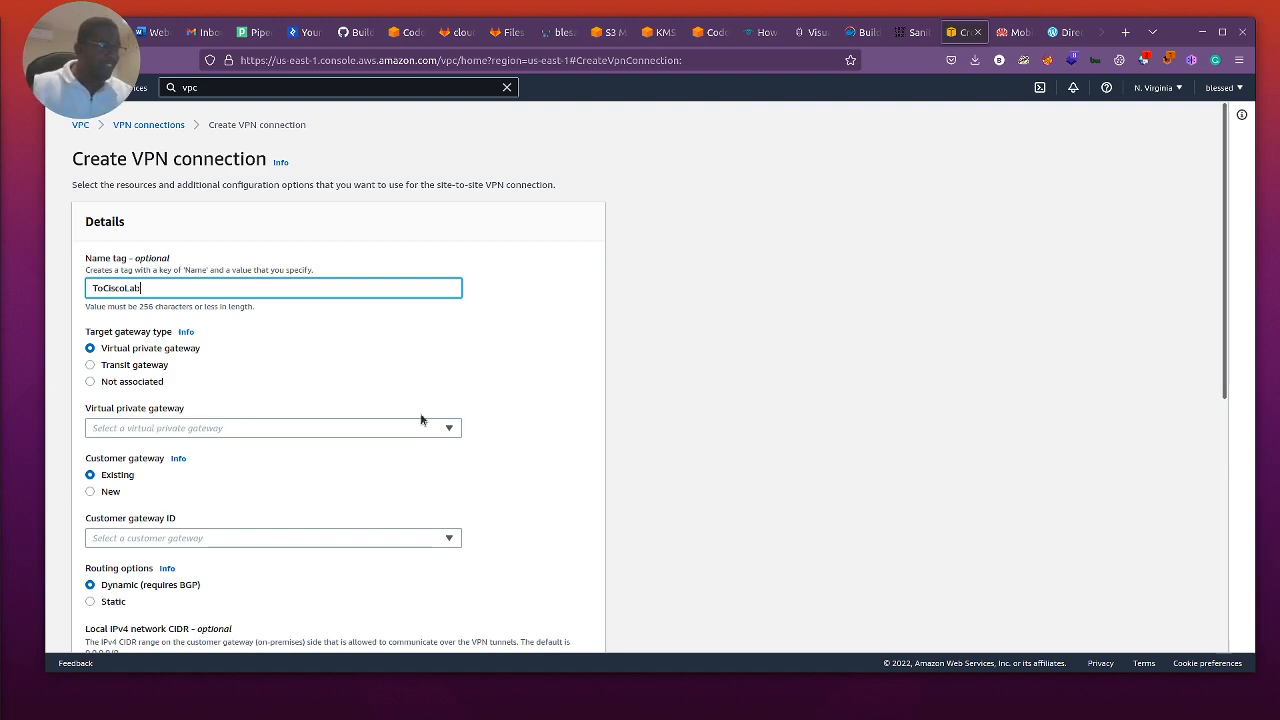
{"action": "left_click", "coordinate": [185, 333]}
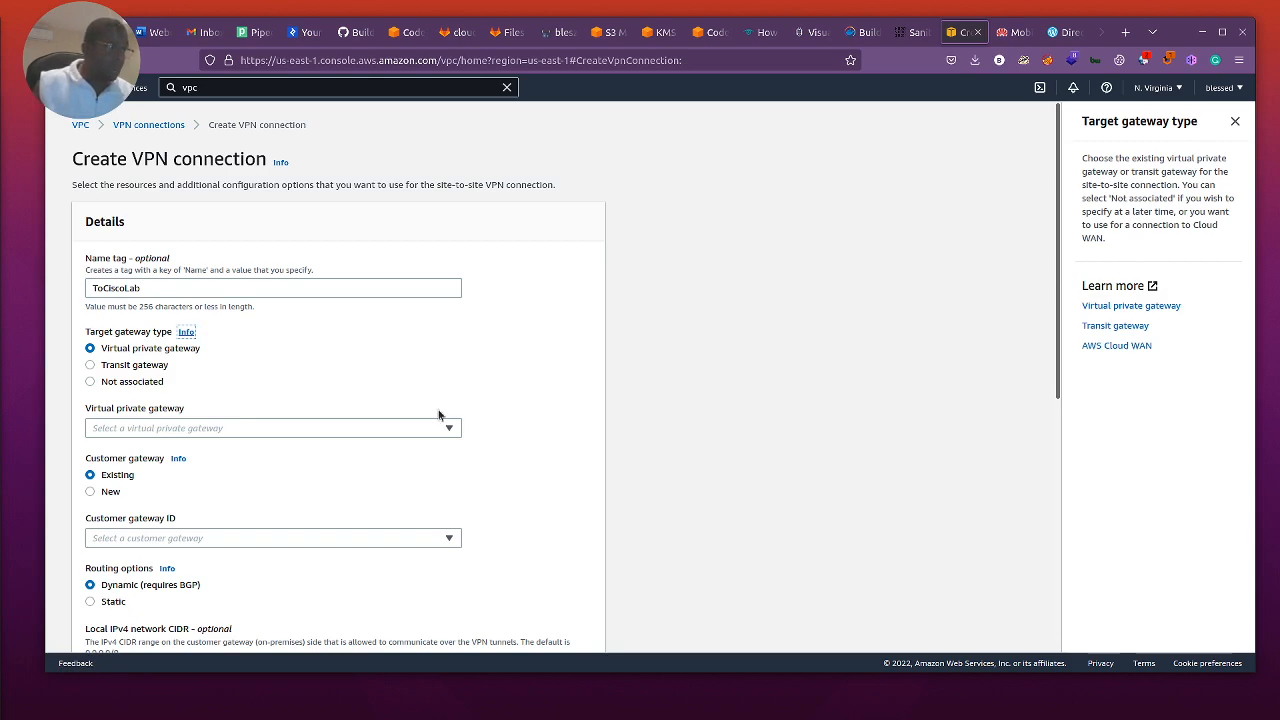
Step: Assign the AWS_WAN virtual private gateway vgw-0691883ff1183faef and the existing ToCiscoLab customer gateway to the VPN connection
{"action": "left_click", "coordinate": [236, 432]}
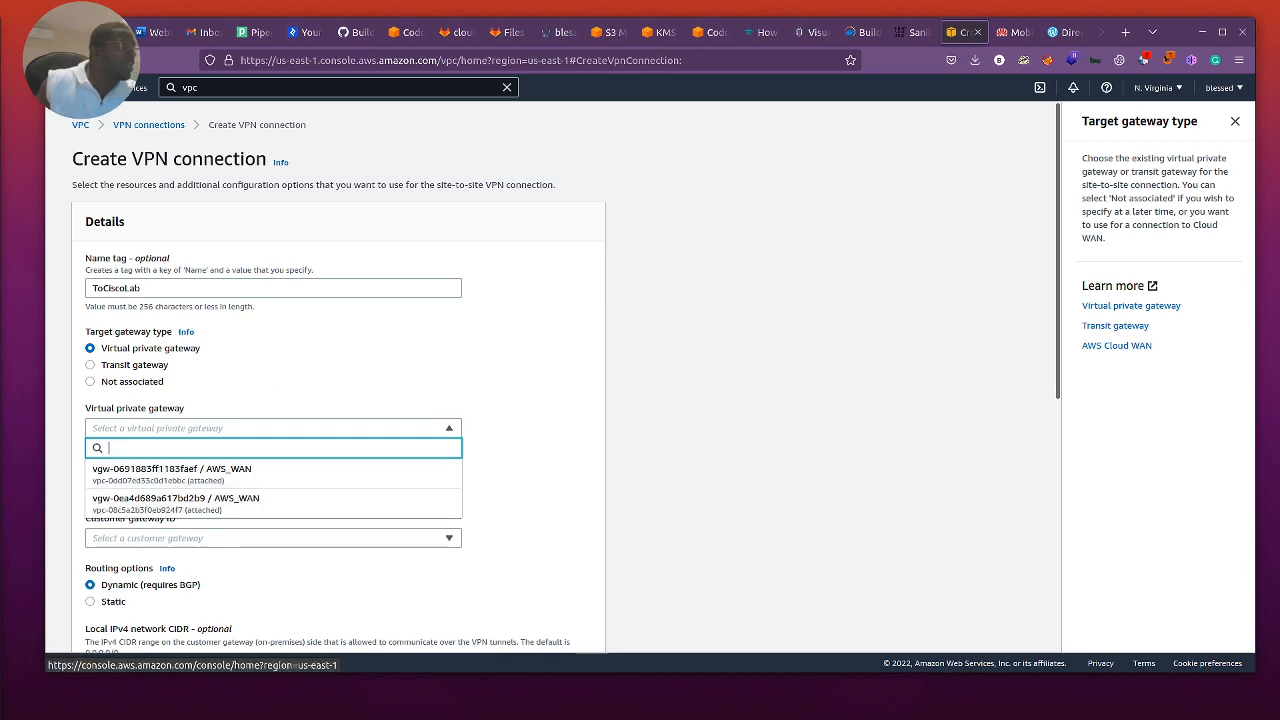
{"action": "left_click", "coordinate": [176, 472]}
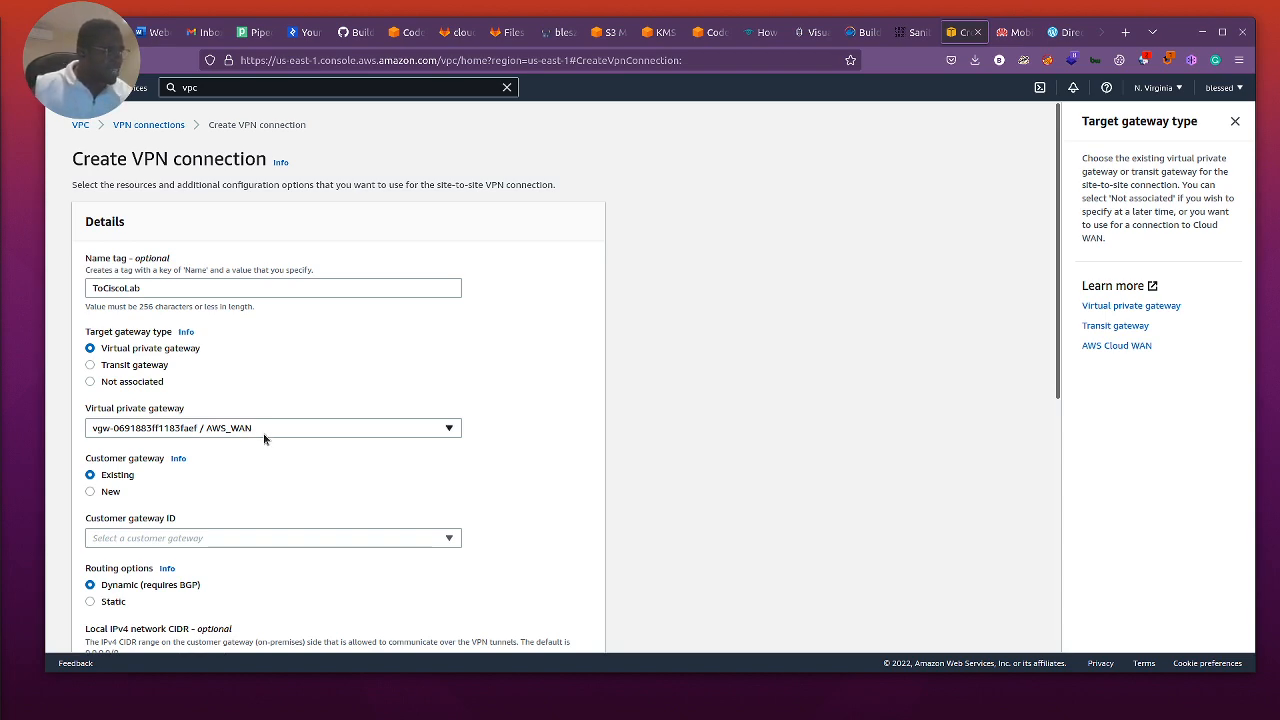
{"action": "scroll", "coordinate": [138, 478], "scroll_direction": "down", "scroll_amount": 1}
{"action": "left_click", "coordinate": [145, 467]}
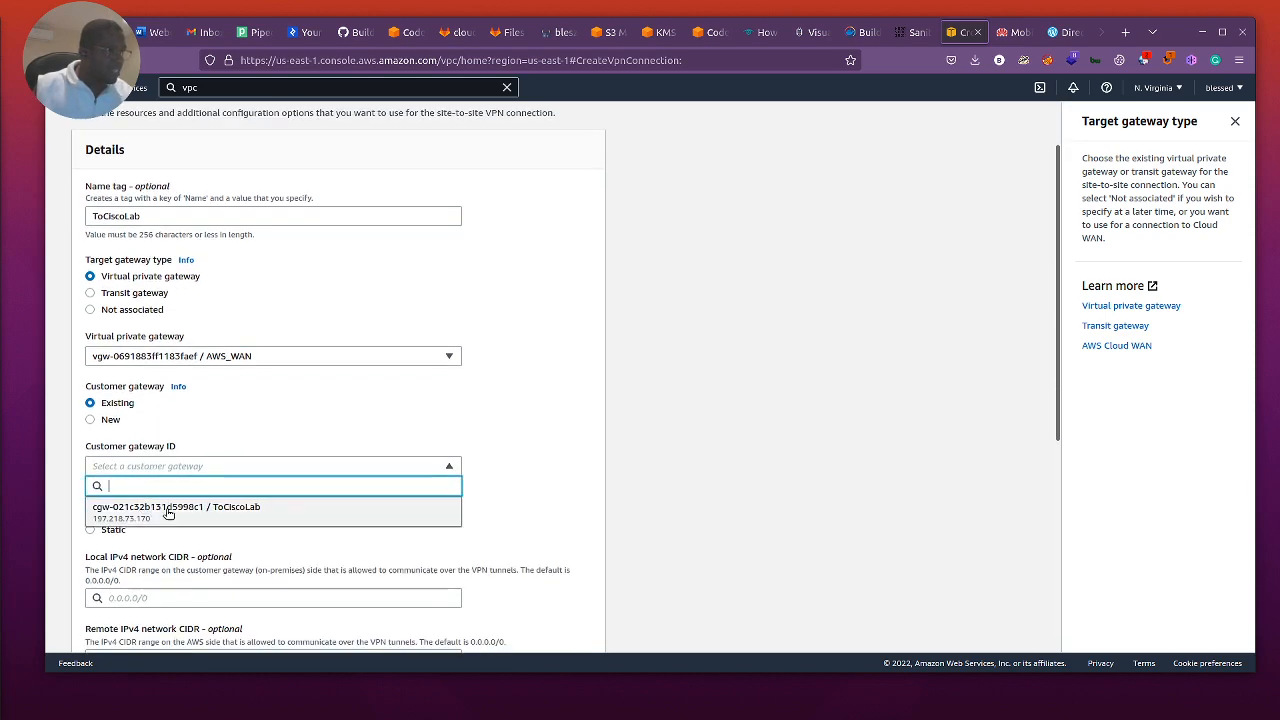
{"action": "left_click", "coordinate": [211, 512]}
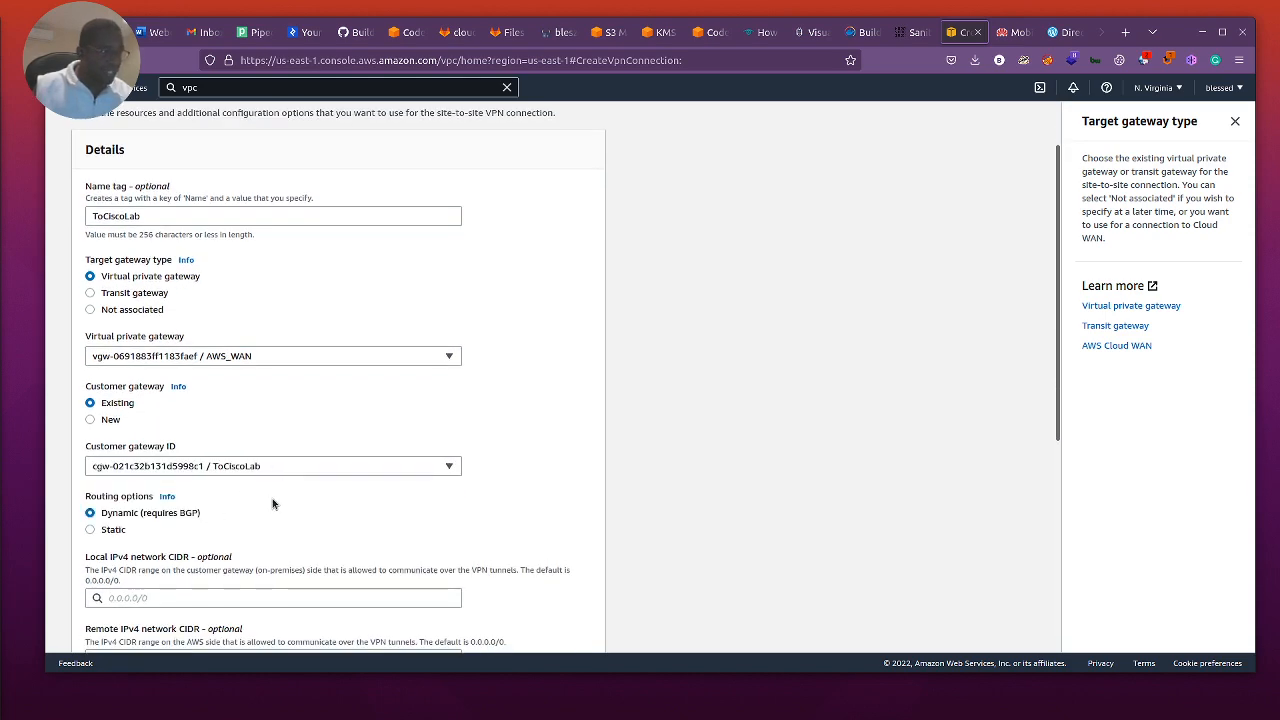
Step: Set the VPN connection's routing to Static and check the suggested static IP prefixes without choosing one
{"action": "scroll", "coordinate": [267, 513], "scroll_direction": "down", "scroll_amount": 2}
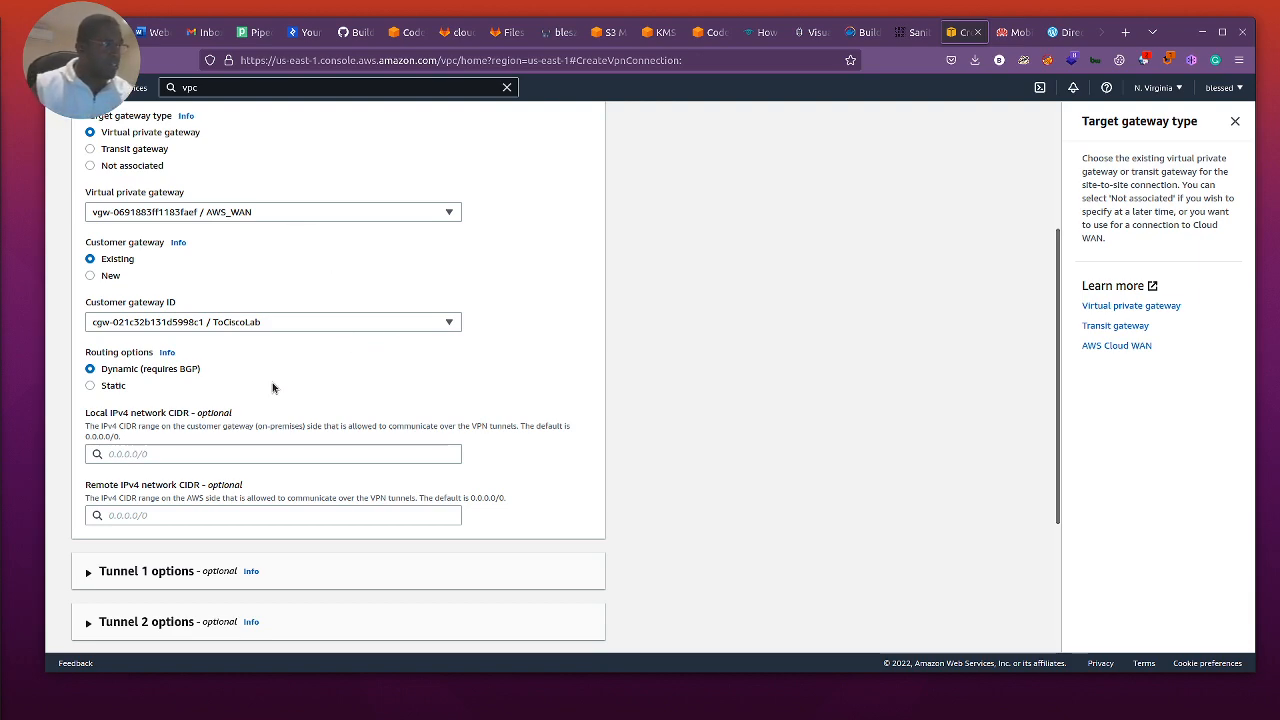
{"action": "left_click", "coordinate": [90, 386]}
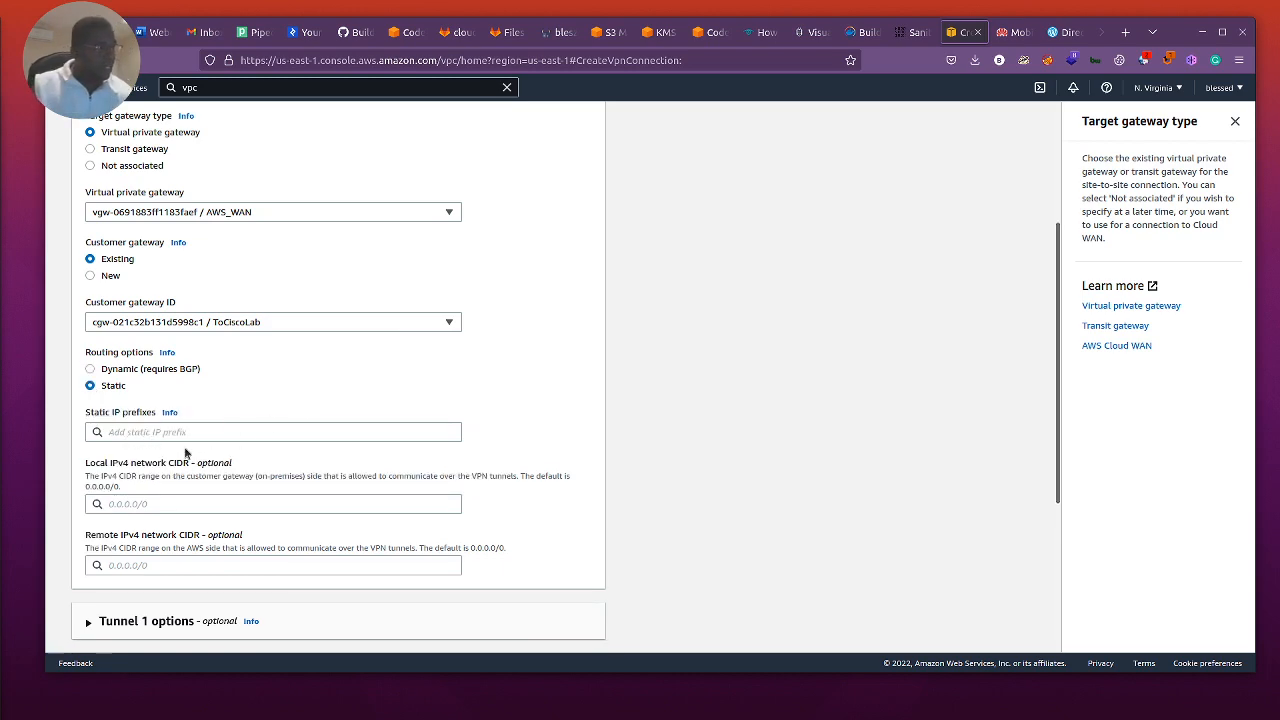
{"action": "left_click", "coordinate": [146, 432]}
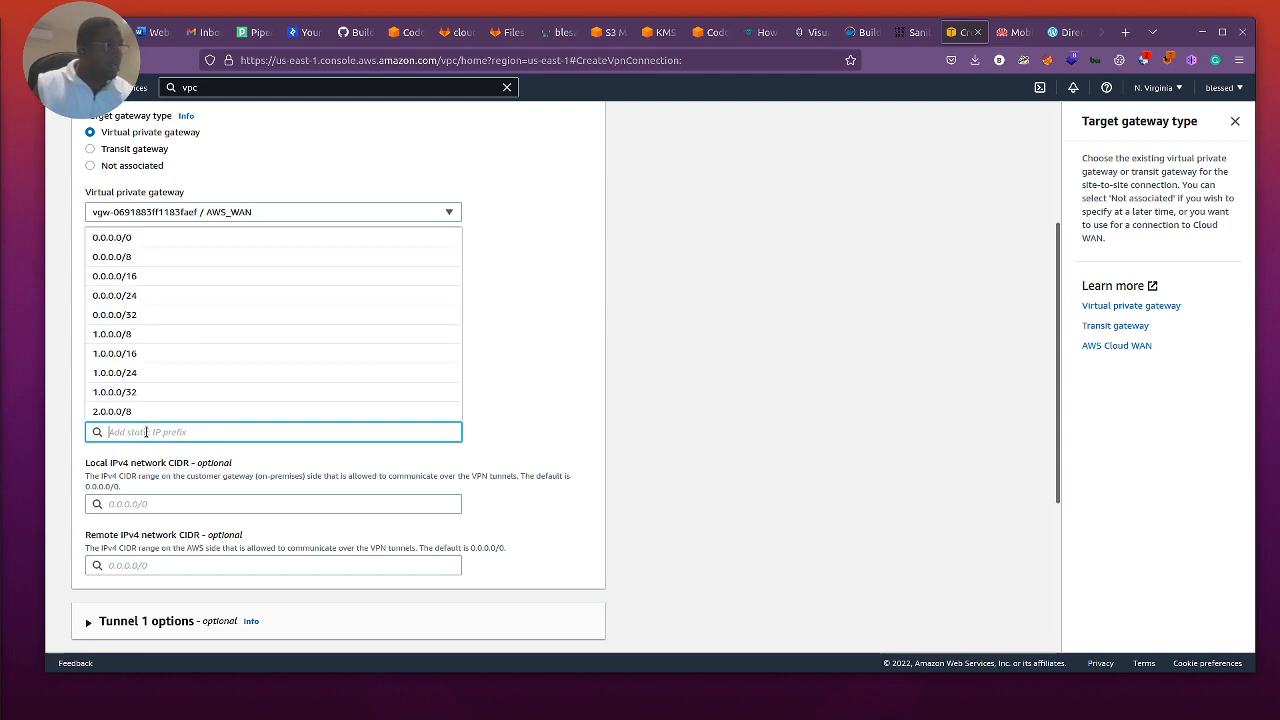
{"action": "left_click", "coordinate": [501, 404]}
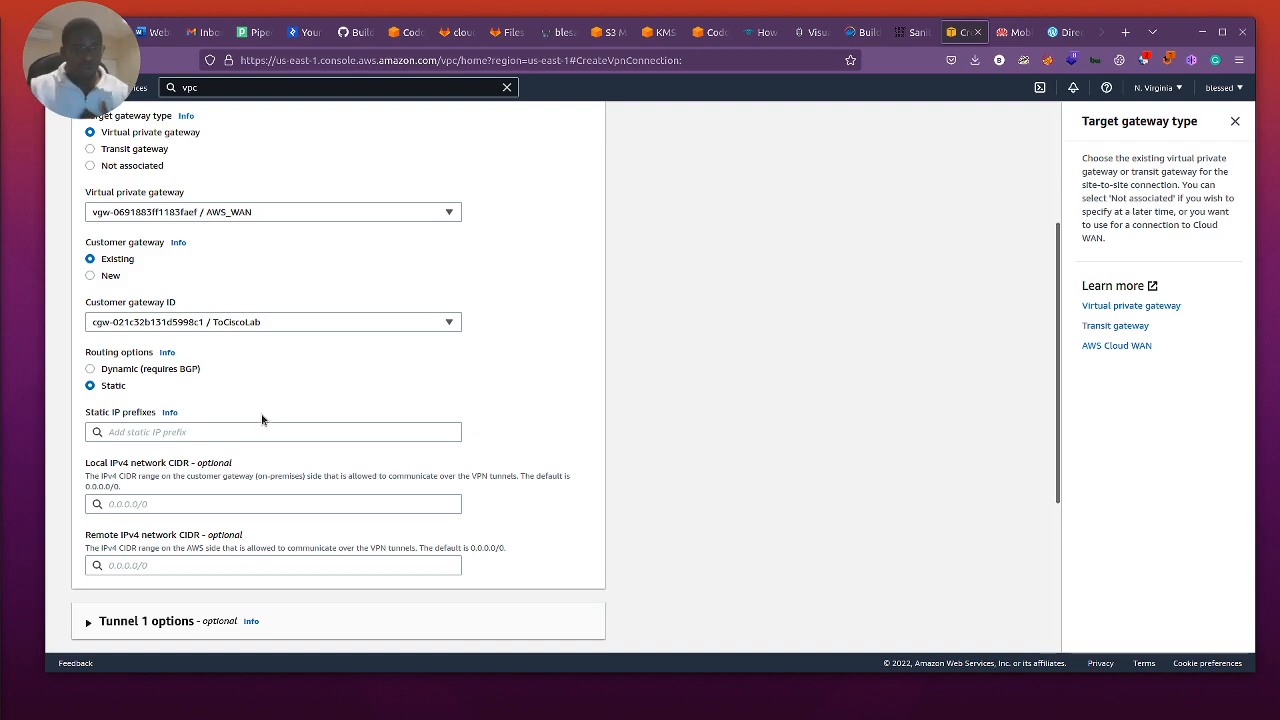
Step: Add 10.0.10.0/24 as a static IP prefix for the VPN connection
{"action": "left_click", "coordinate": [176, 432]}
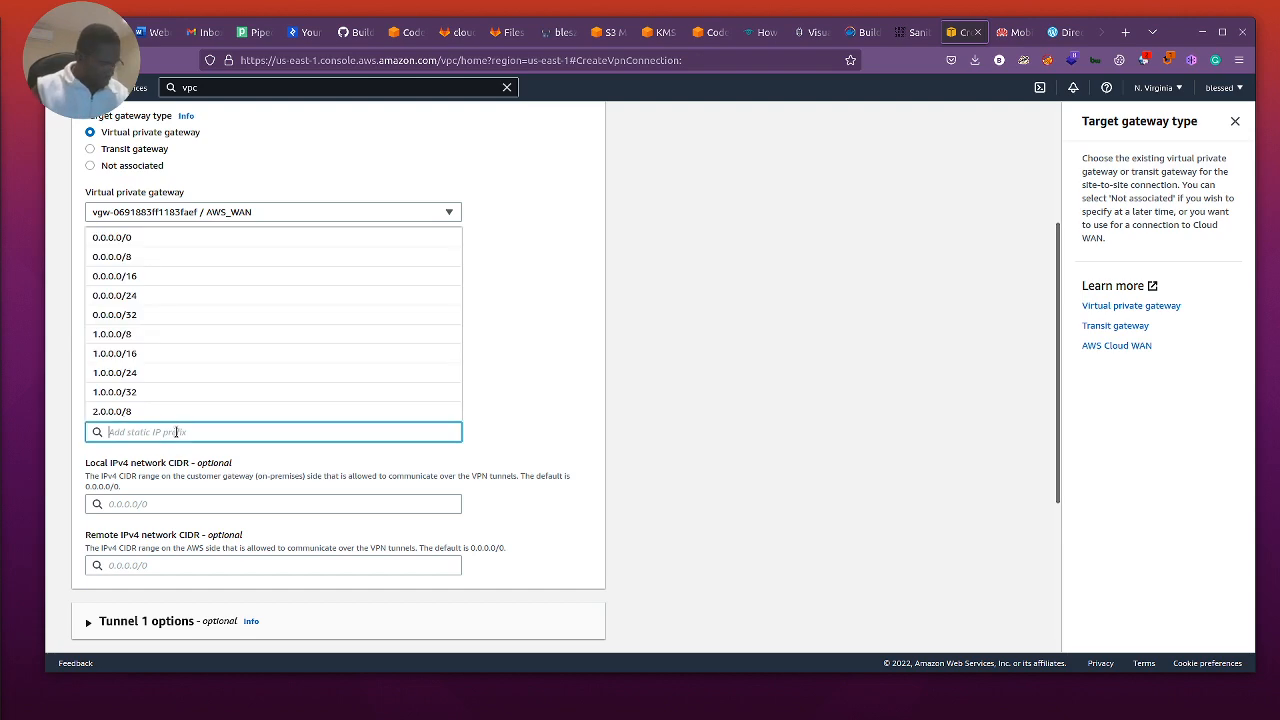
{"action": "type", "text": "10.0.10."}
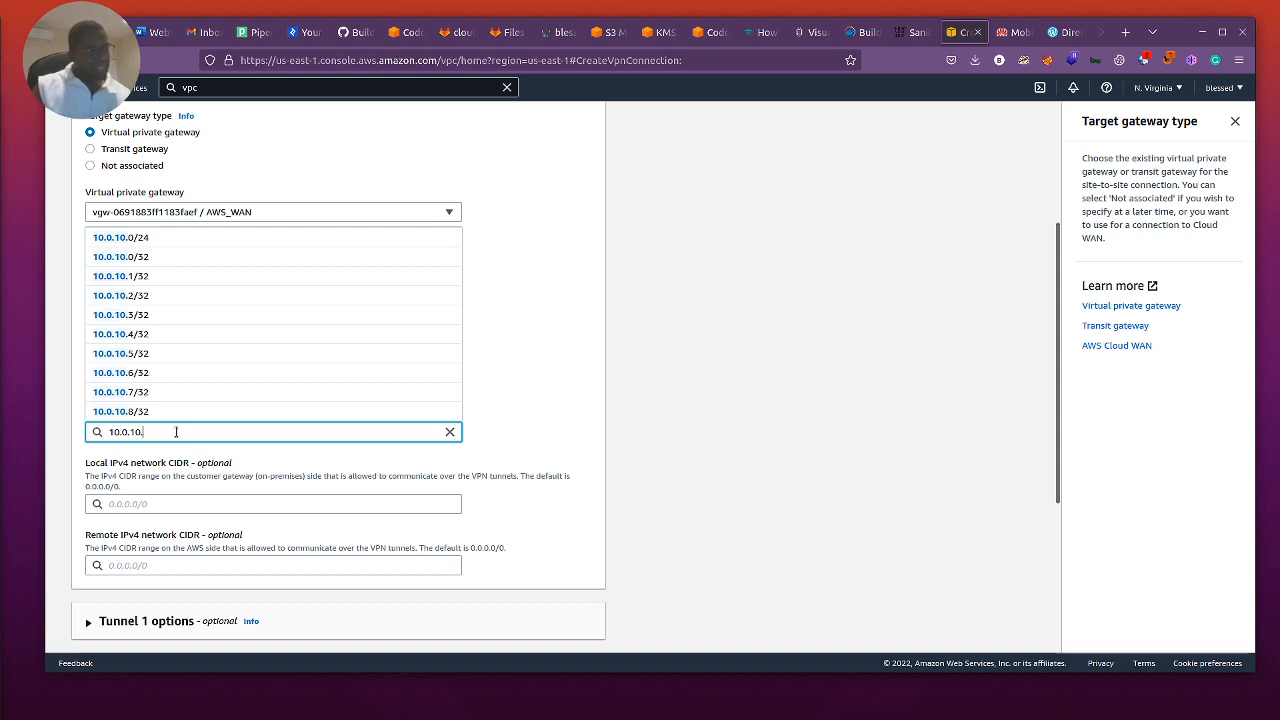
{"action": "left_click", "coordinate": [122, 237]}
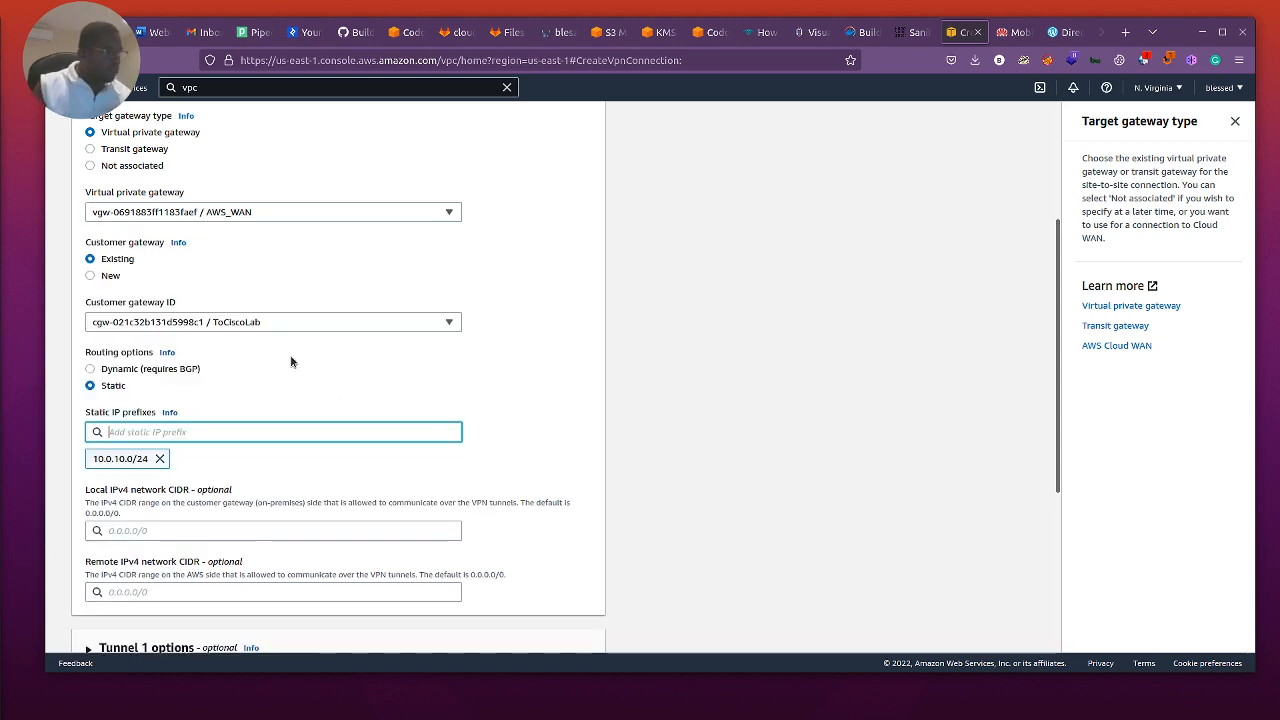
{"action": "left_click", "coordinate": [545, 437]}
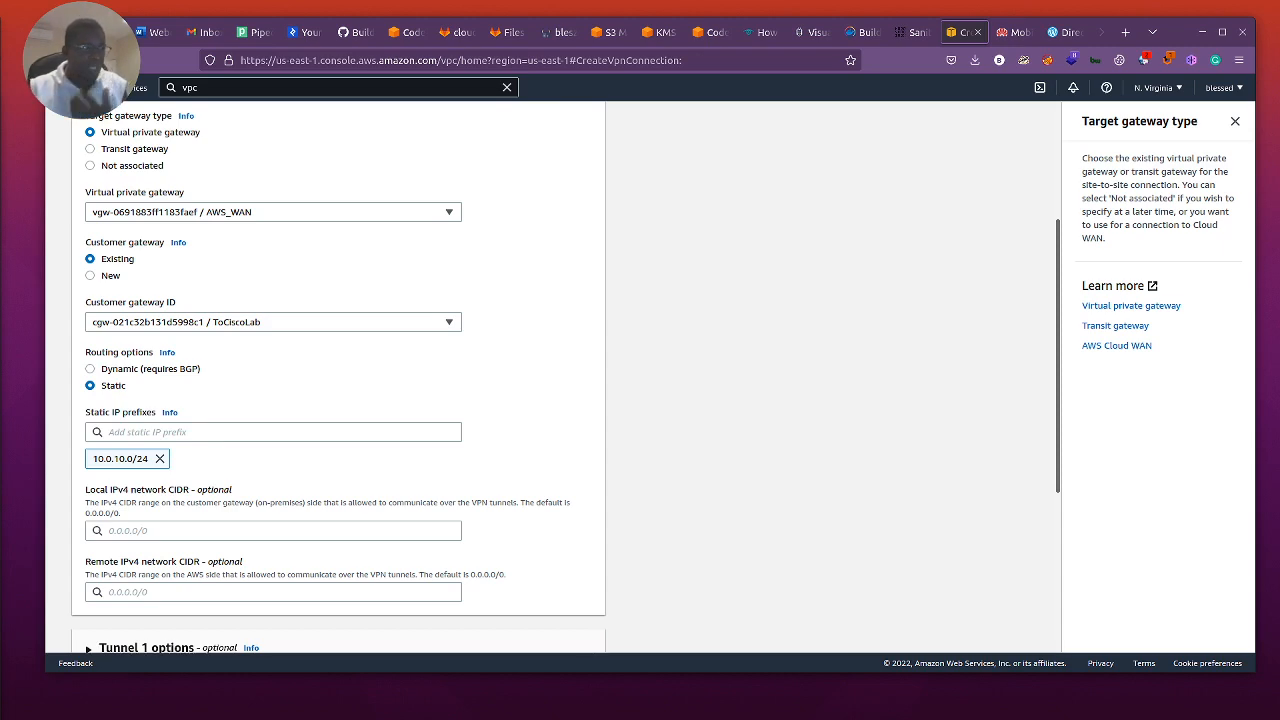
Step: Expand the options of tunnels 1 and 2, keep their defaults, and create the ToCiscoLab VPN connection
{"action": "scroll", "coordinate": [208, 487], "scroll_direction": "down", "scroll_amount": 3}
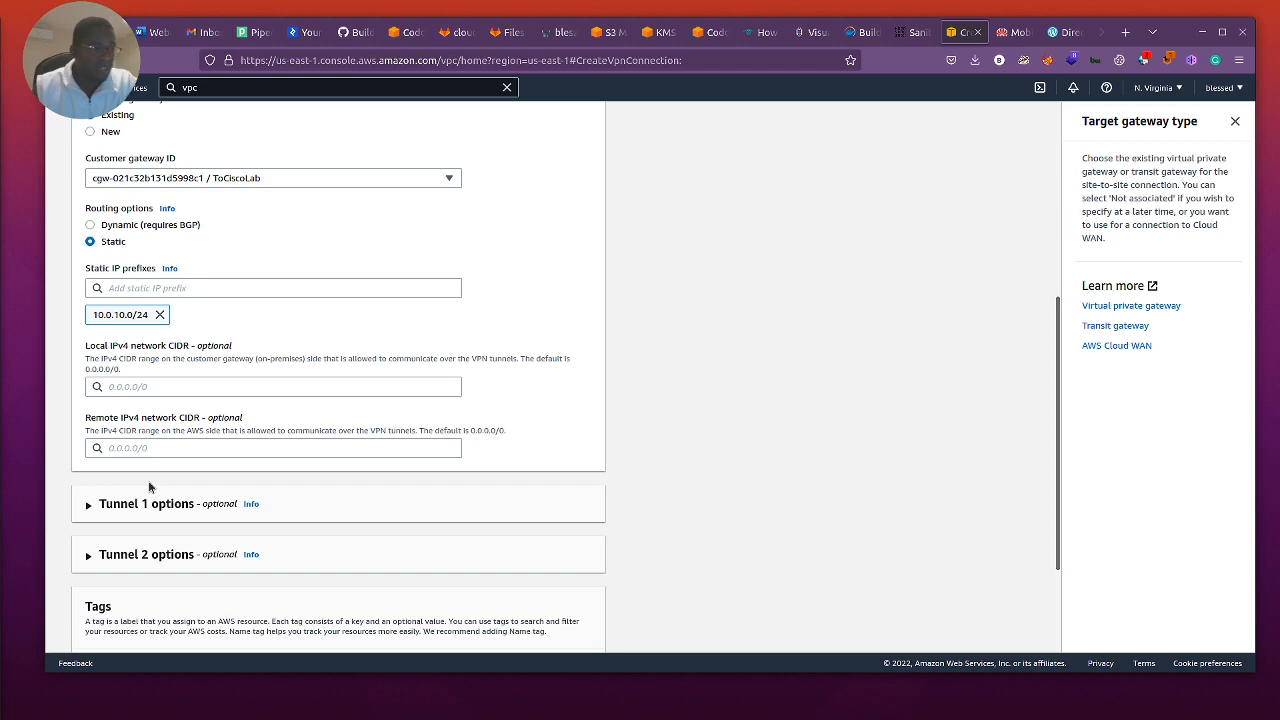
{"action": "left_click", "coordinate": [90, 506]}
{"action": "scroll", "coordinate": [366, 511], "scroll_direction": "down", "scroll_amount": 3}
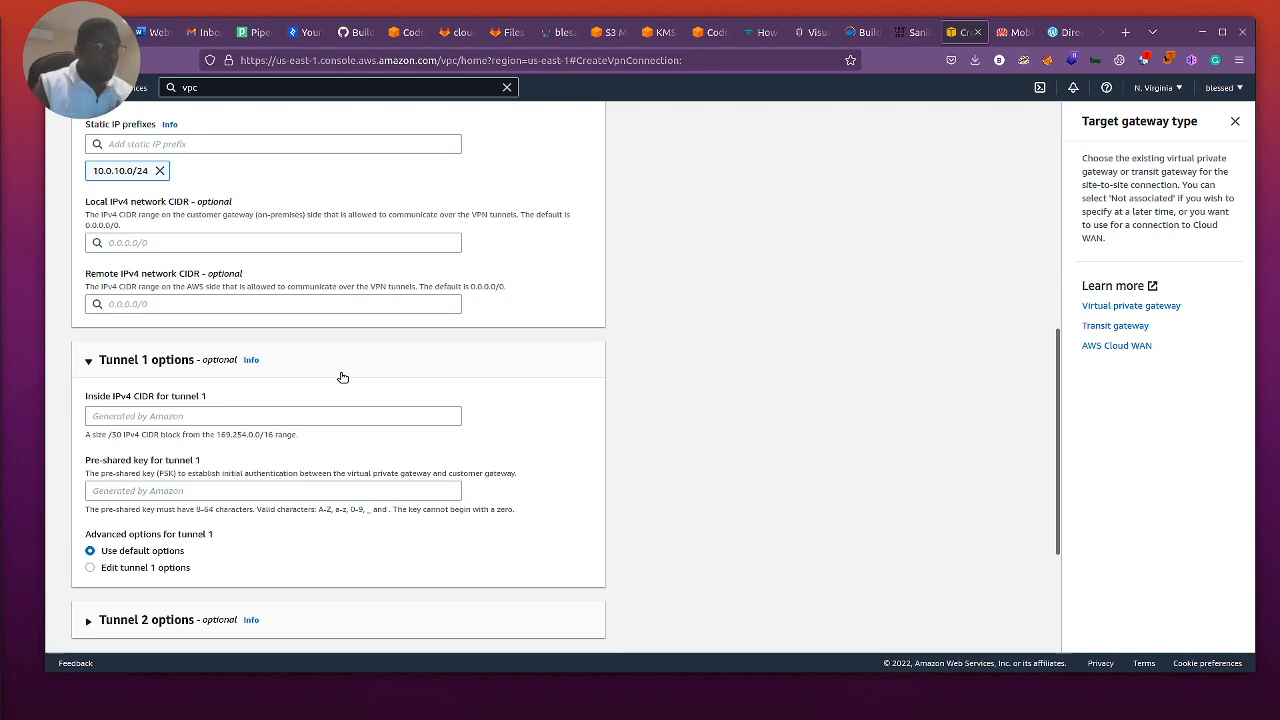
{"action": "scroll", "coordinate": [342, 377], "scroll_direction": "down", "scroll_amount": 3}
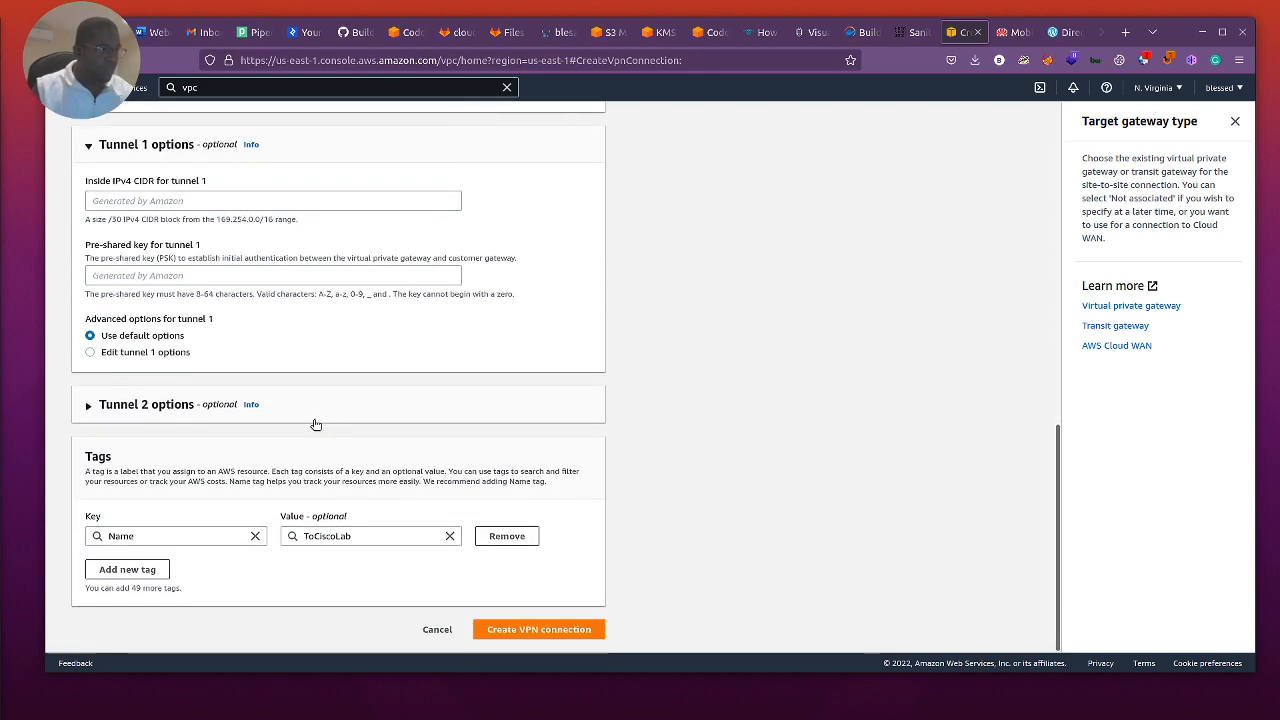
{"action": "left_click", "coordinate": [88, 408]}
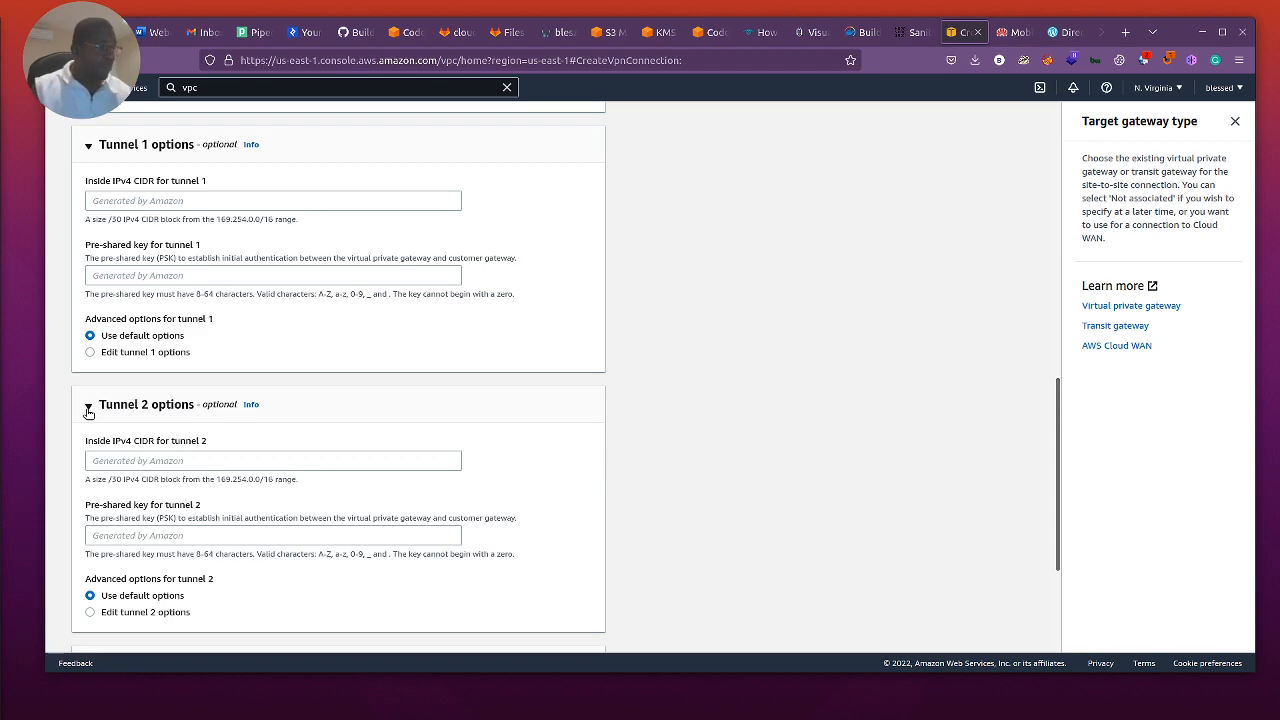
{"action": "scroll", "coordinate": [315, 497], "scroll_direction": "down", "scroll_amount": 3}
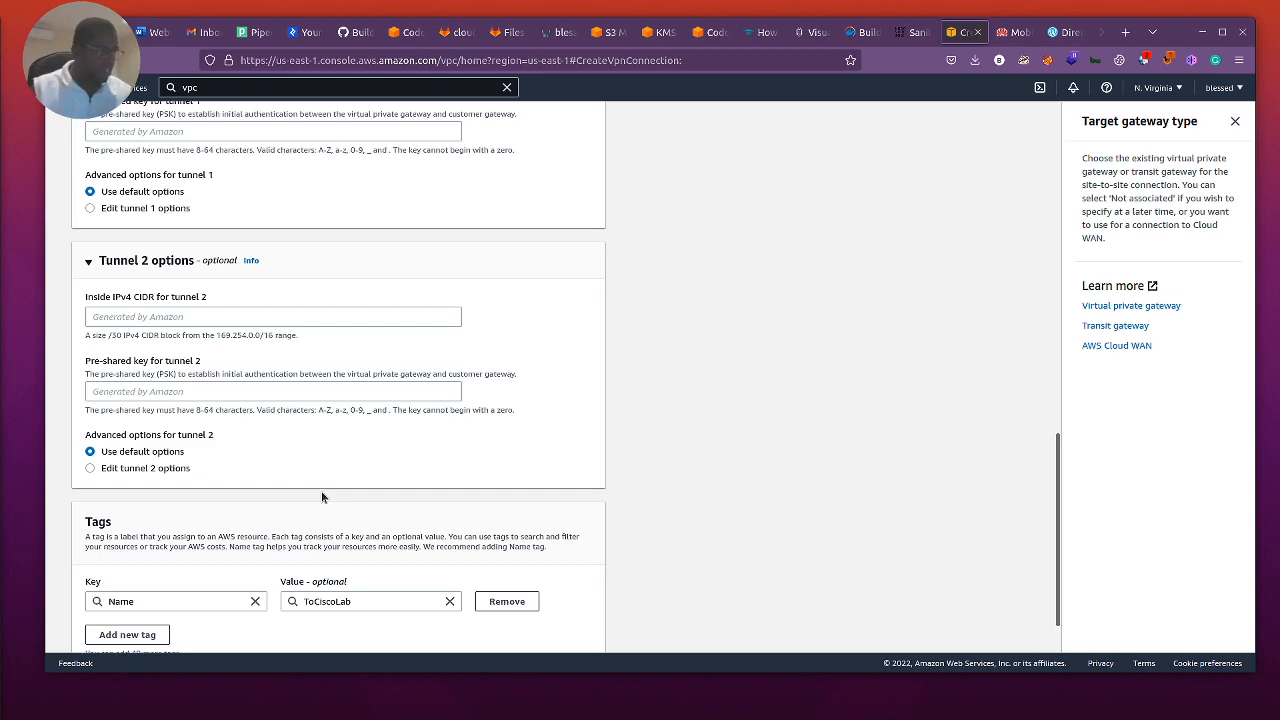
{"action": "scroll", "coordinate": [322, 496], "scroll_direction": "down", "scroll_amount": 1}
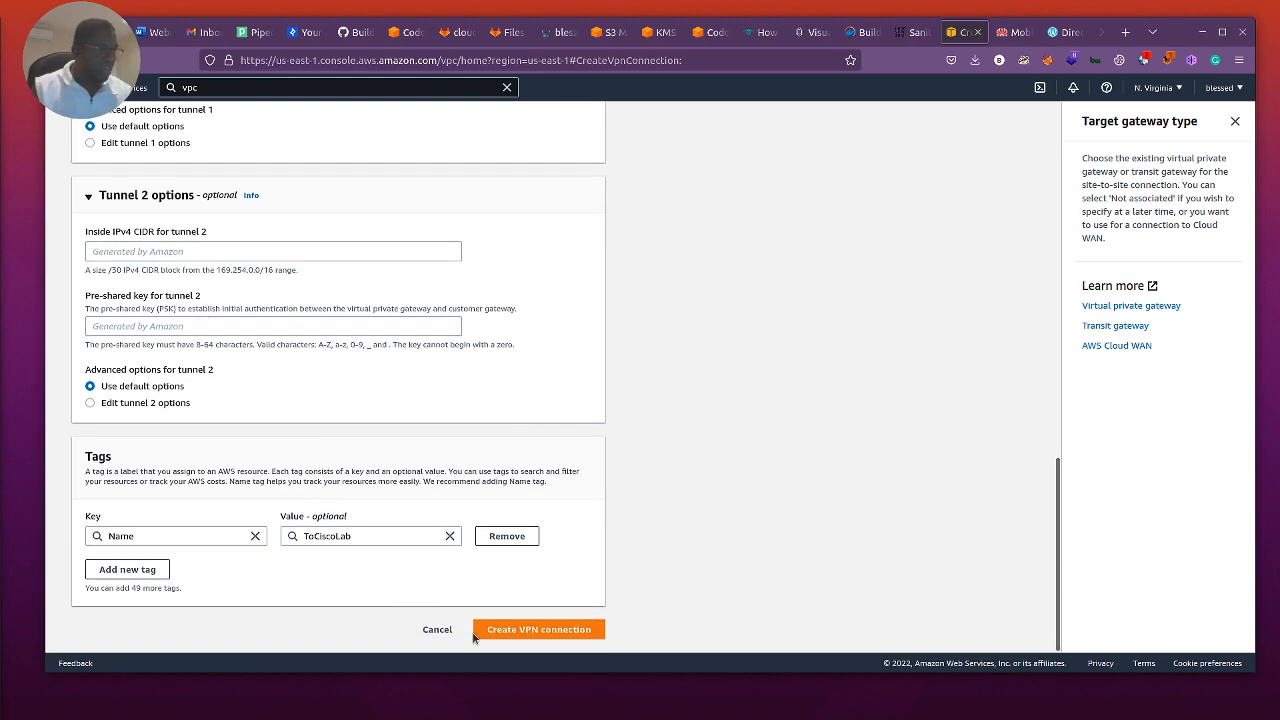
{"action": "left_click", "coordinate": [535, 634]}
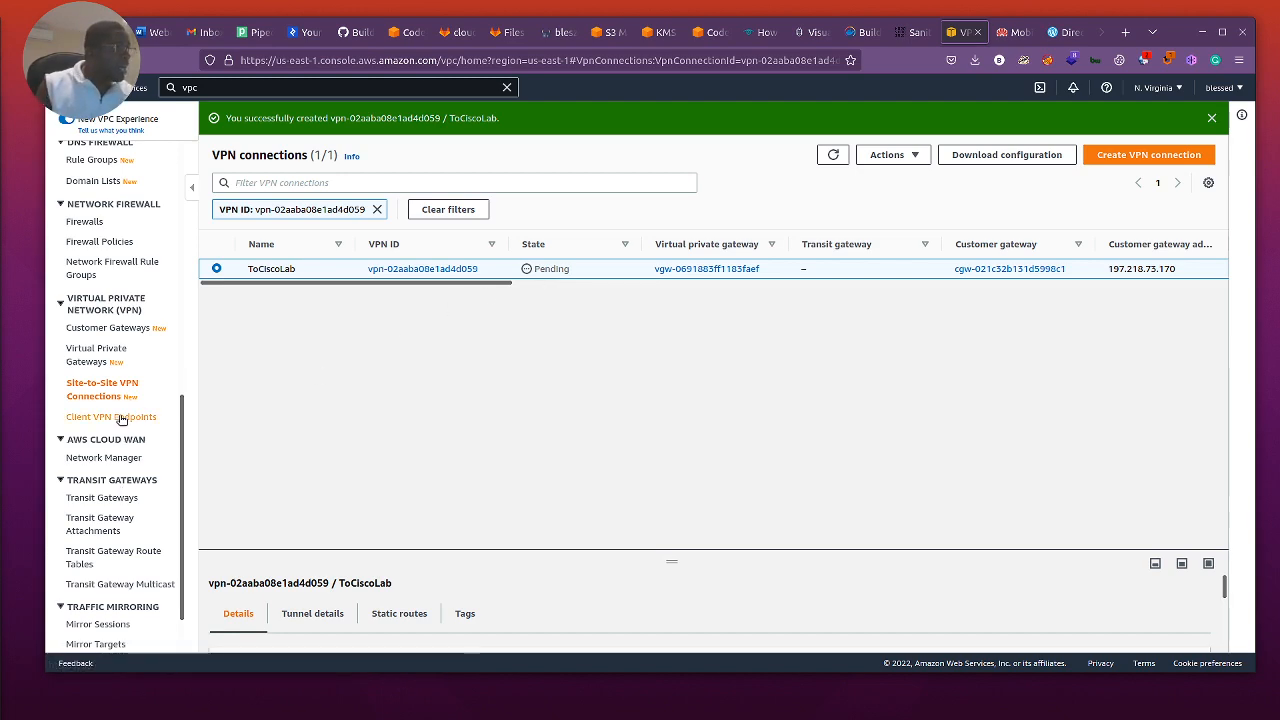
Step: Create a route table named CiscoLab in the Cisco_lab VPC
{"action": "scroll", "coordinate": [103, 437], "scroll_direction": "up", "scroll_amount": 4}
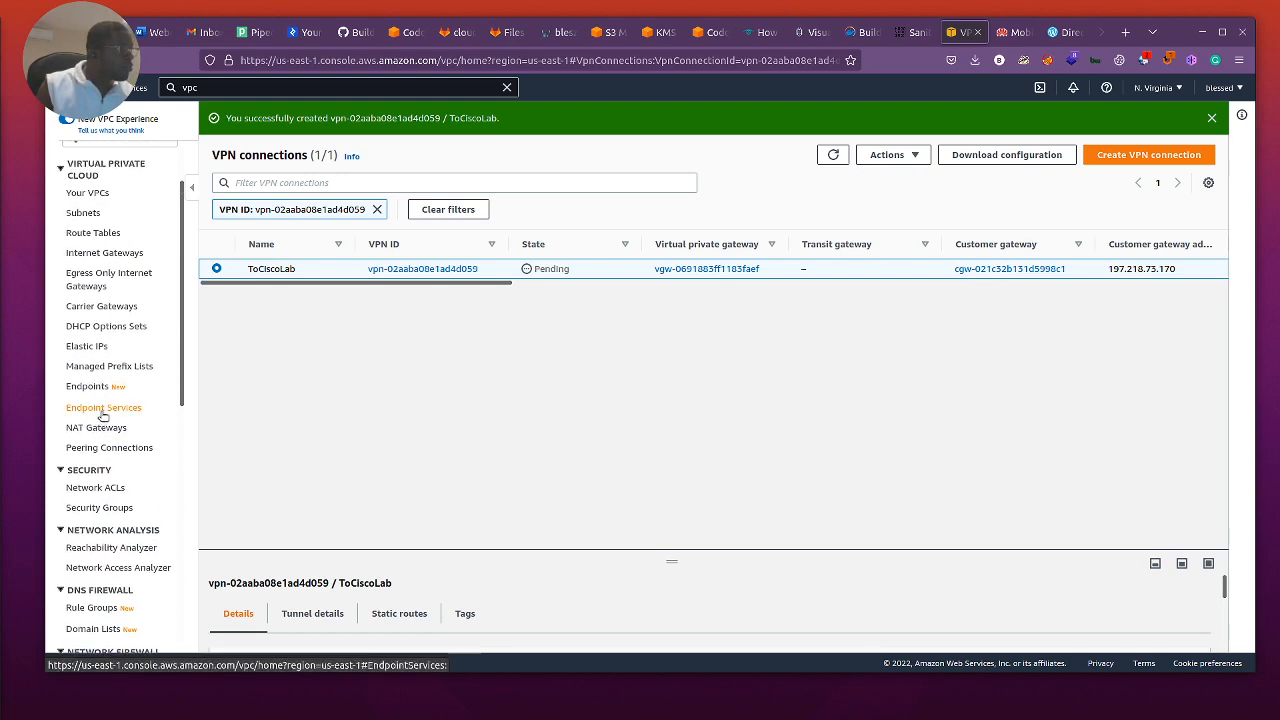
{"action": "left_click", "coordinate": [85, 231]}
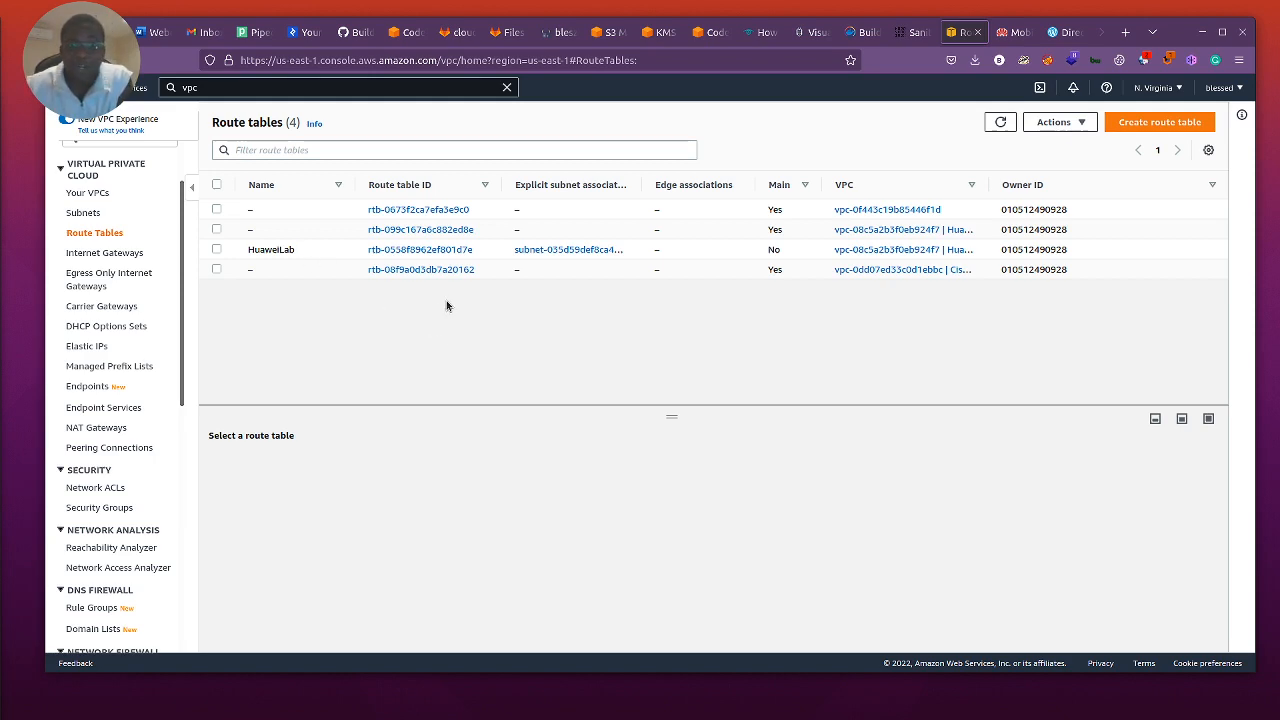
{"action": "left_click", "coordinate": [1149, 121]}
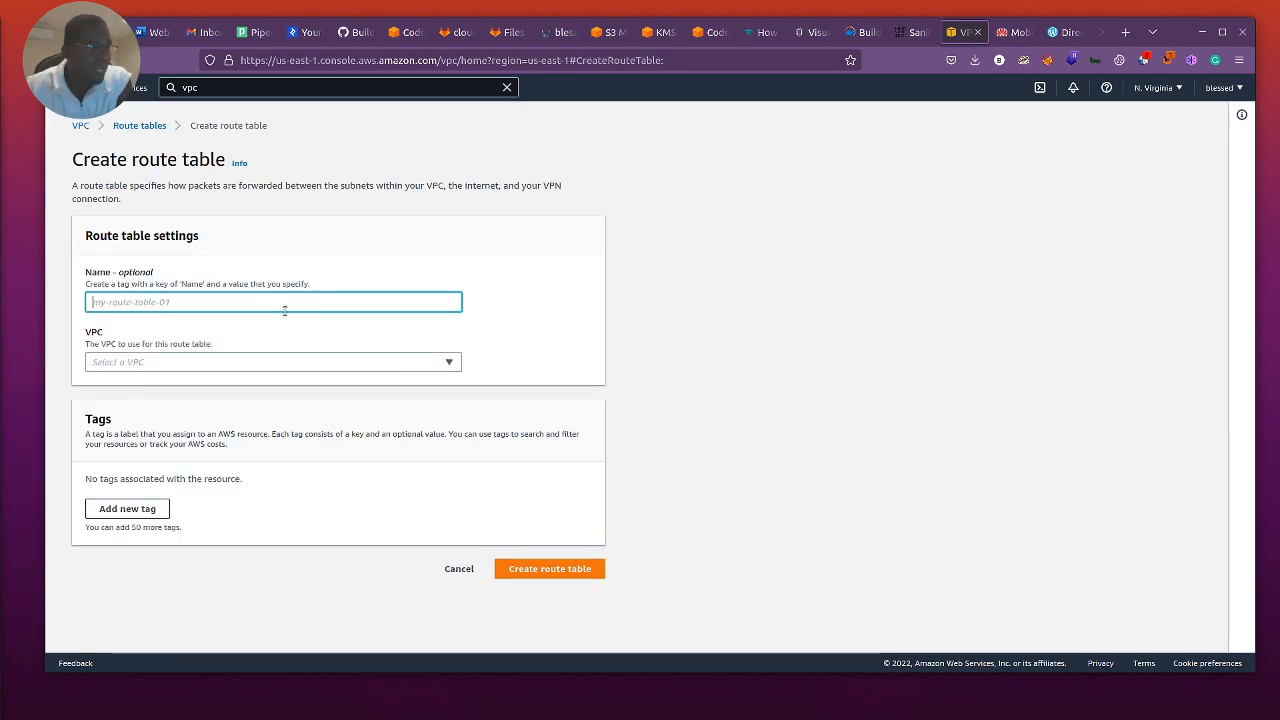
{"action": "type", "text": "Ci"}
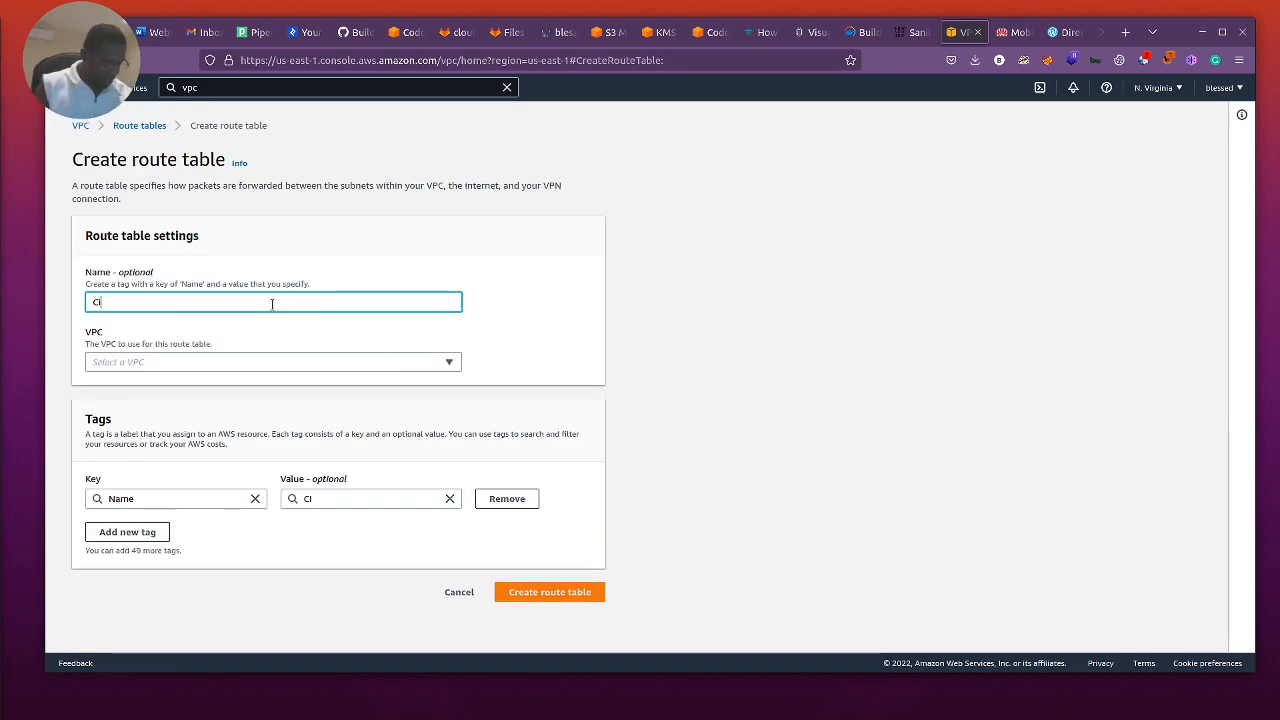
{"action": "type", "text": "scoLab"}
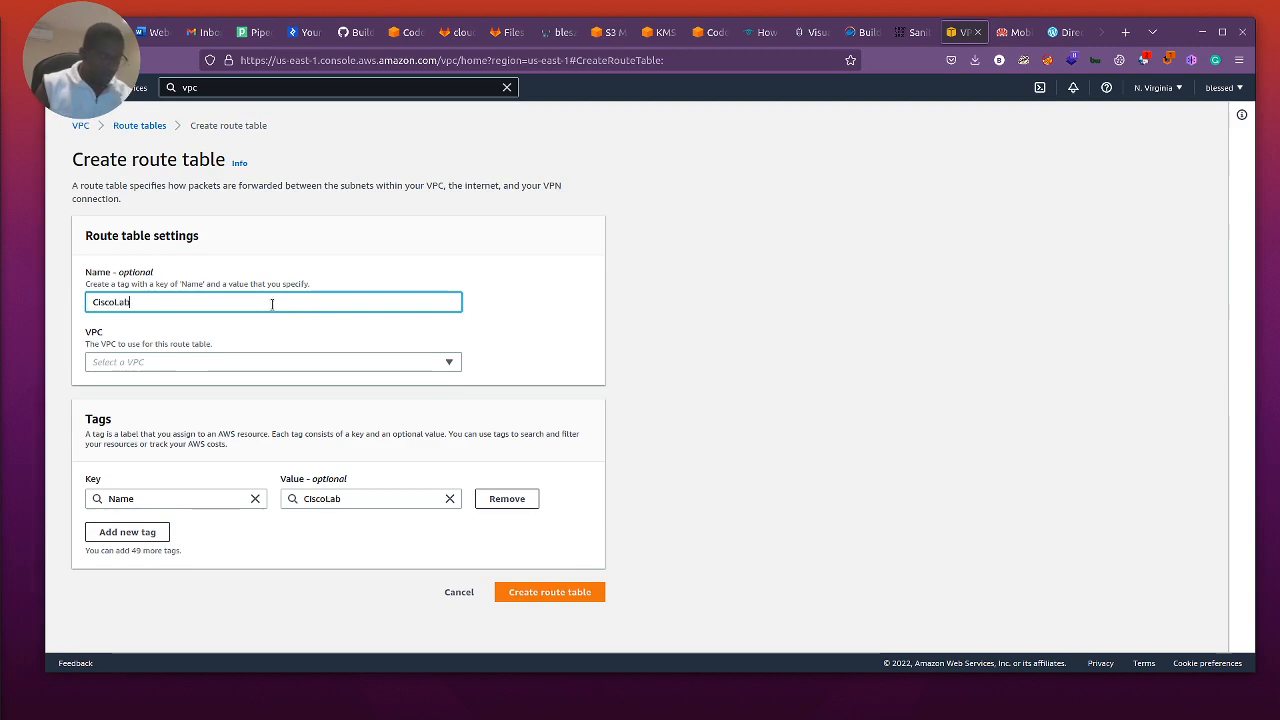
{"action": "left_click", "coordinate": [236, 364]}
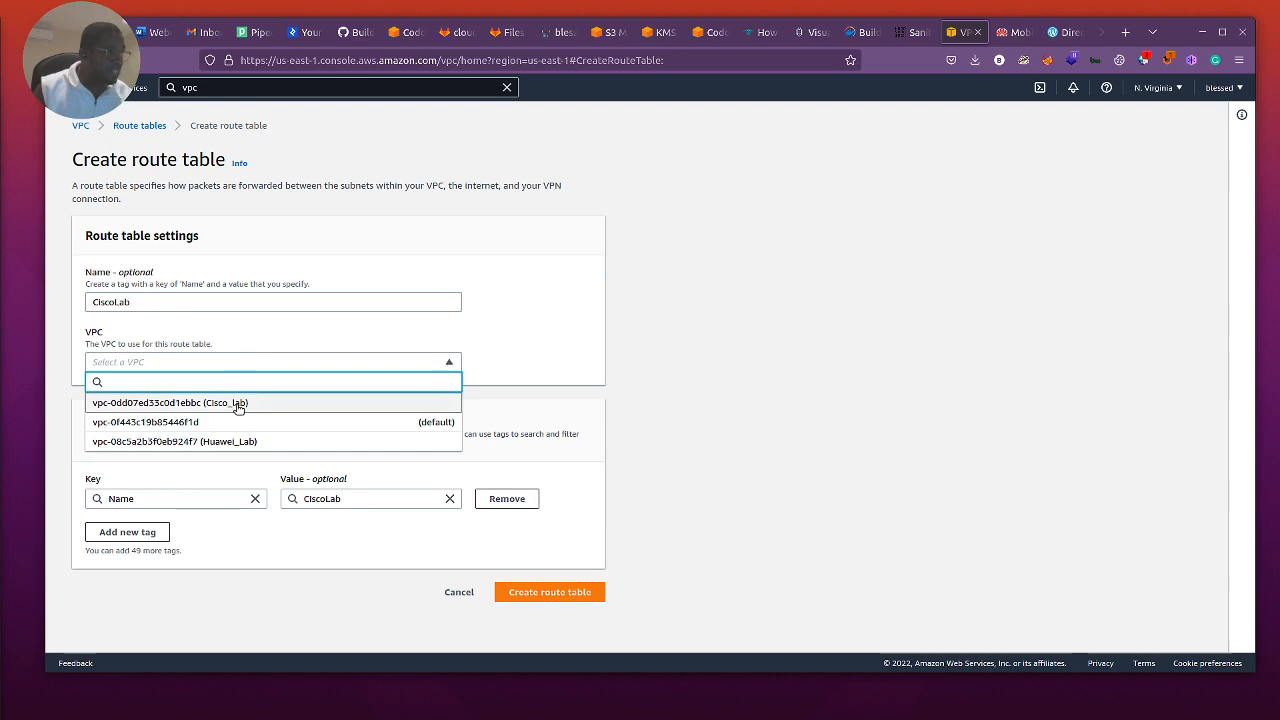
{"action": "left_click", "coordinate": [237, 403]}
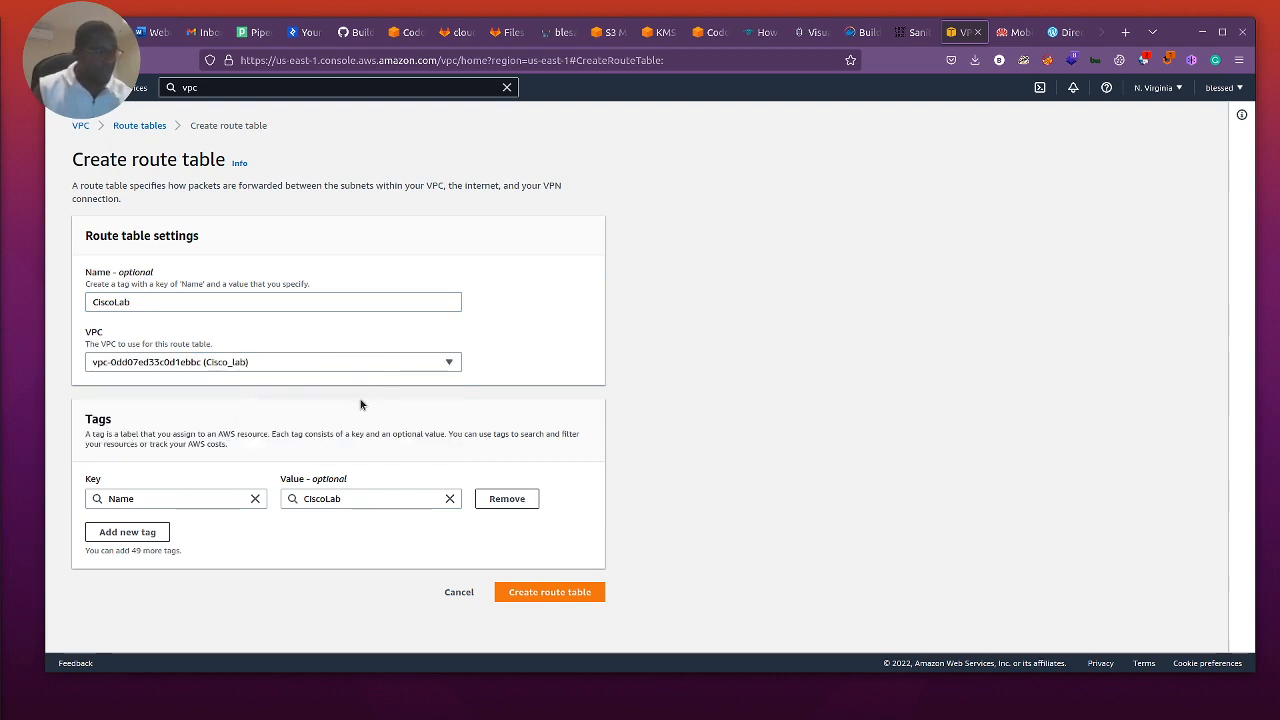
{"action": "left_click", "coordinate": [547, 594]}
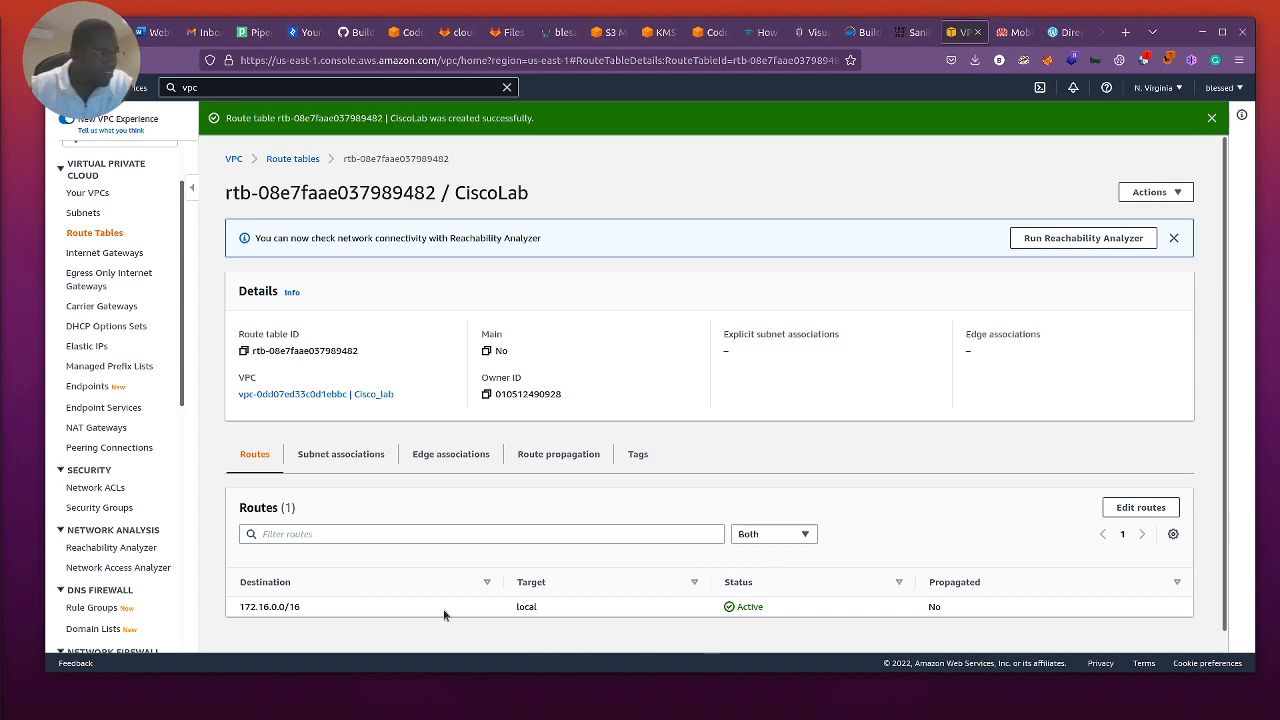
Step: Explicitly associate the AWS_Connect subnet with the CiscoLab route table
{"action": "left_click", "coordinate": [1141, 507]}
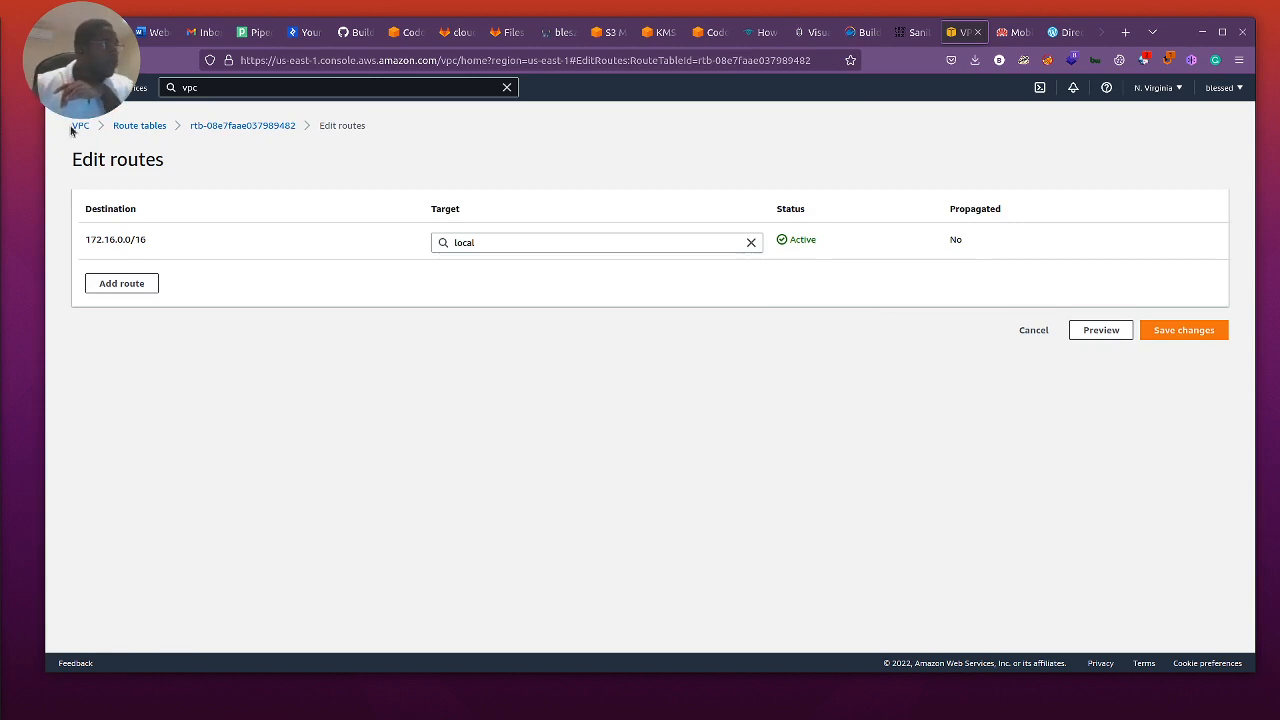
{"action": "left_click", "coordinate": [234, 125]}
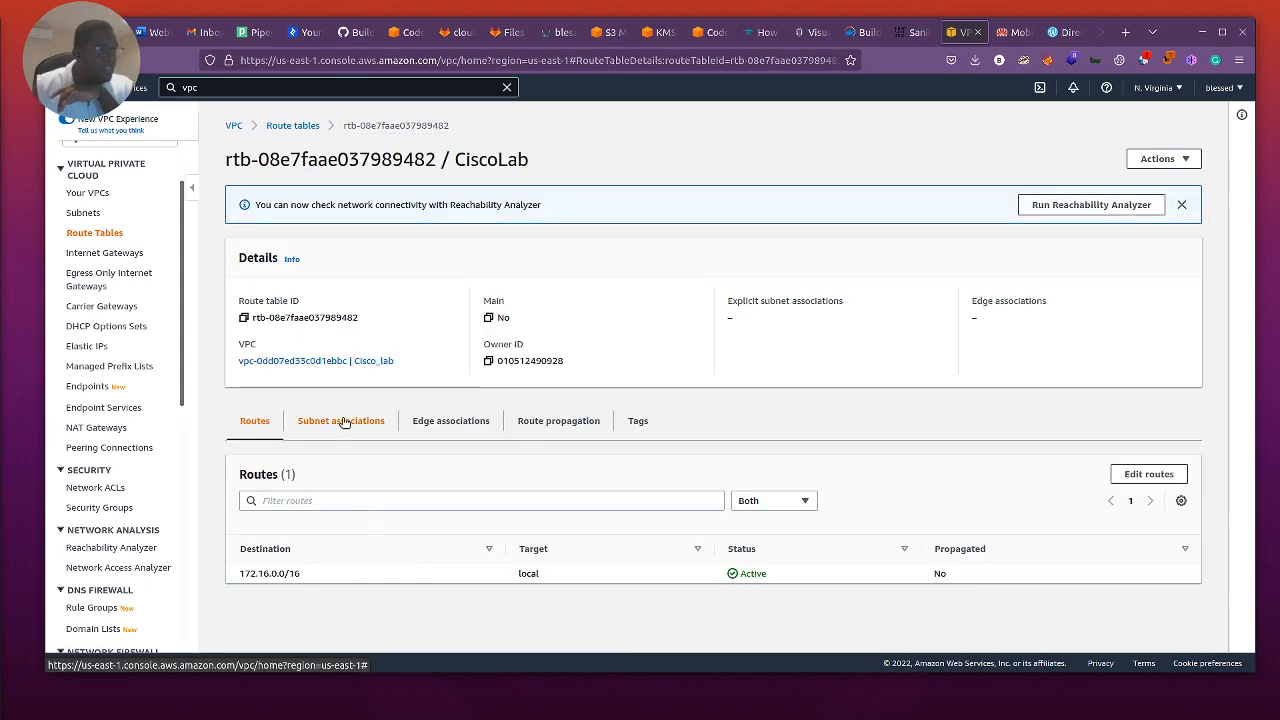
{"action": "left_click", "coordinate": [343, 421]}
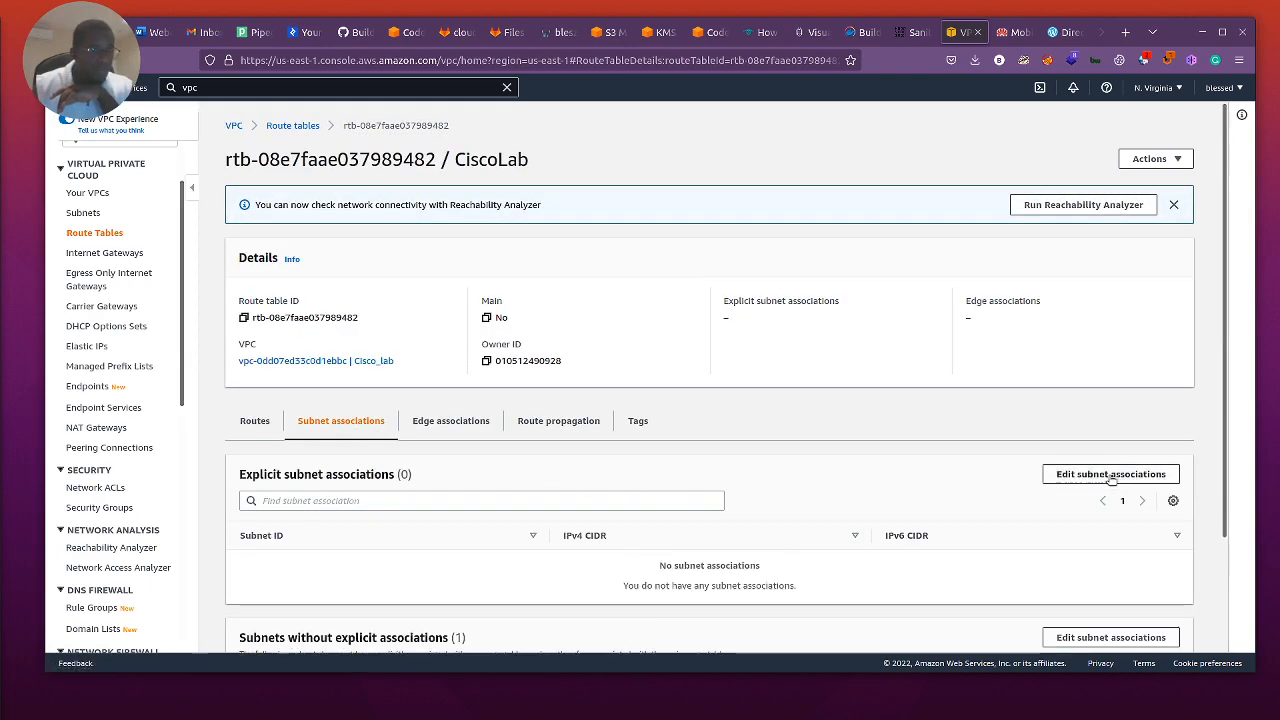
{"action": "scroll", "coordinate": [1110, 481], "scroll_direction": "down", "scroll_amount": 2}
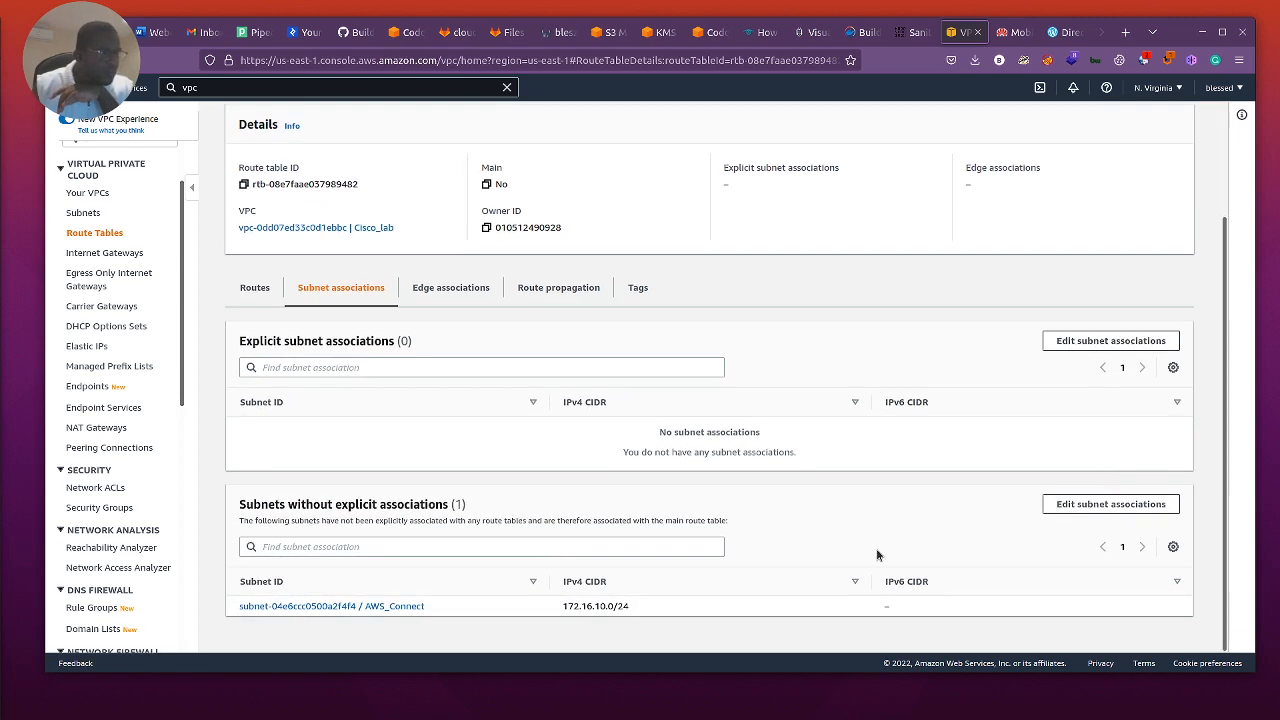
{"action": "left_click", "coordinate": [1143, 341]}
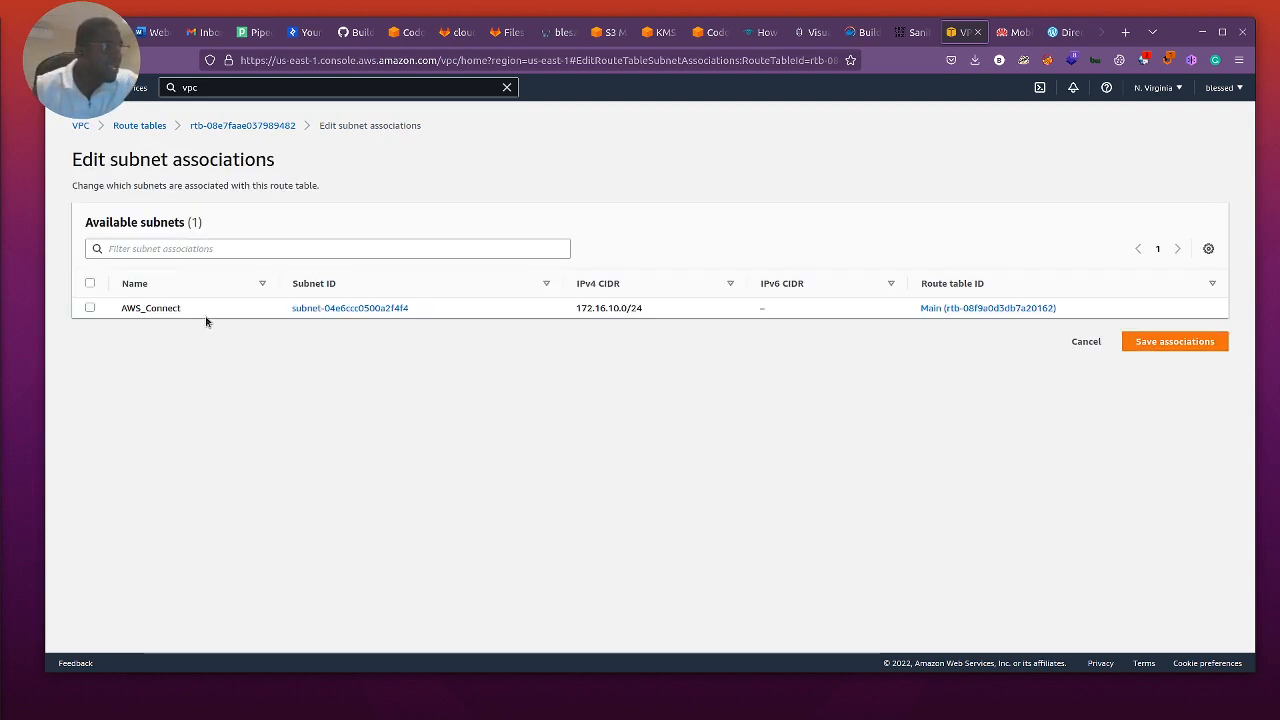
{"action": "left_click", "coordinate": [90, 308]}
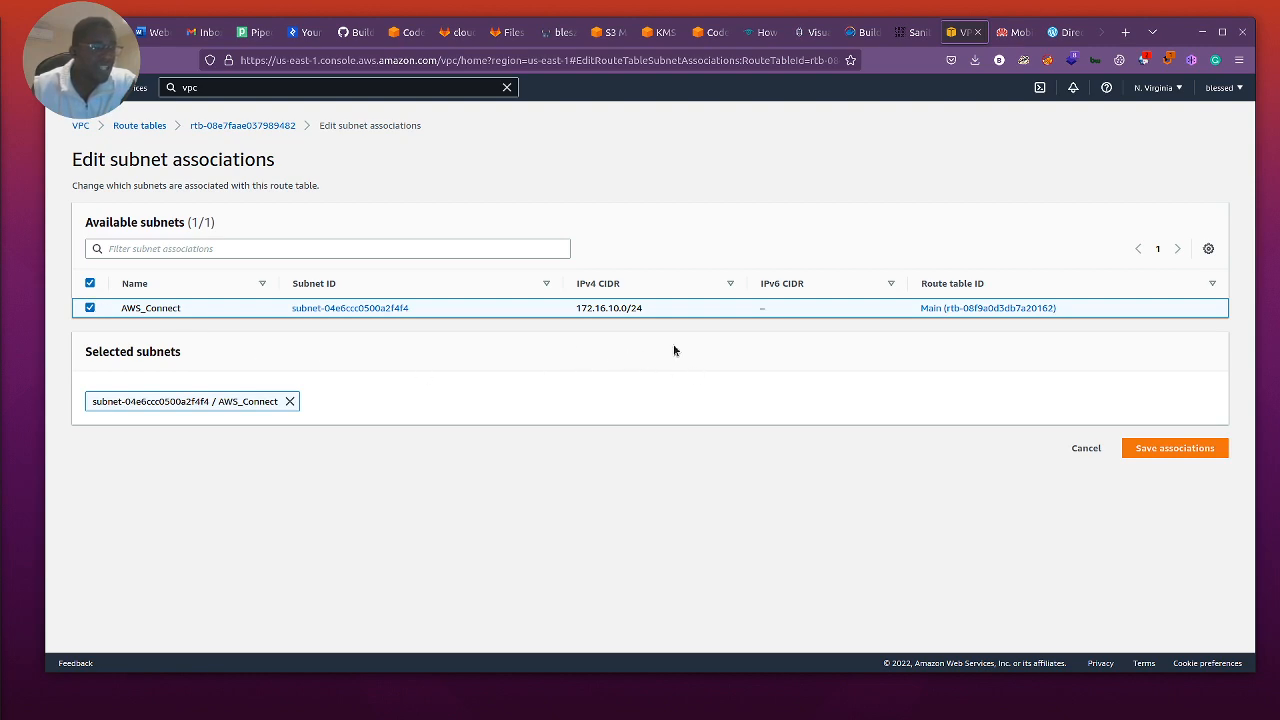
{"action": "left_click", "coordinate": [1186, 452]}
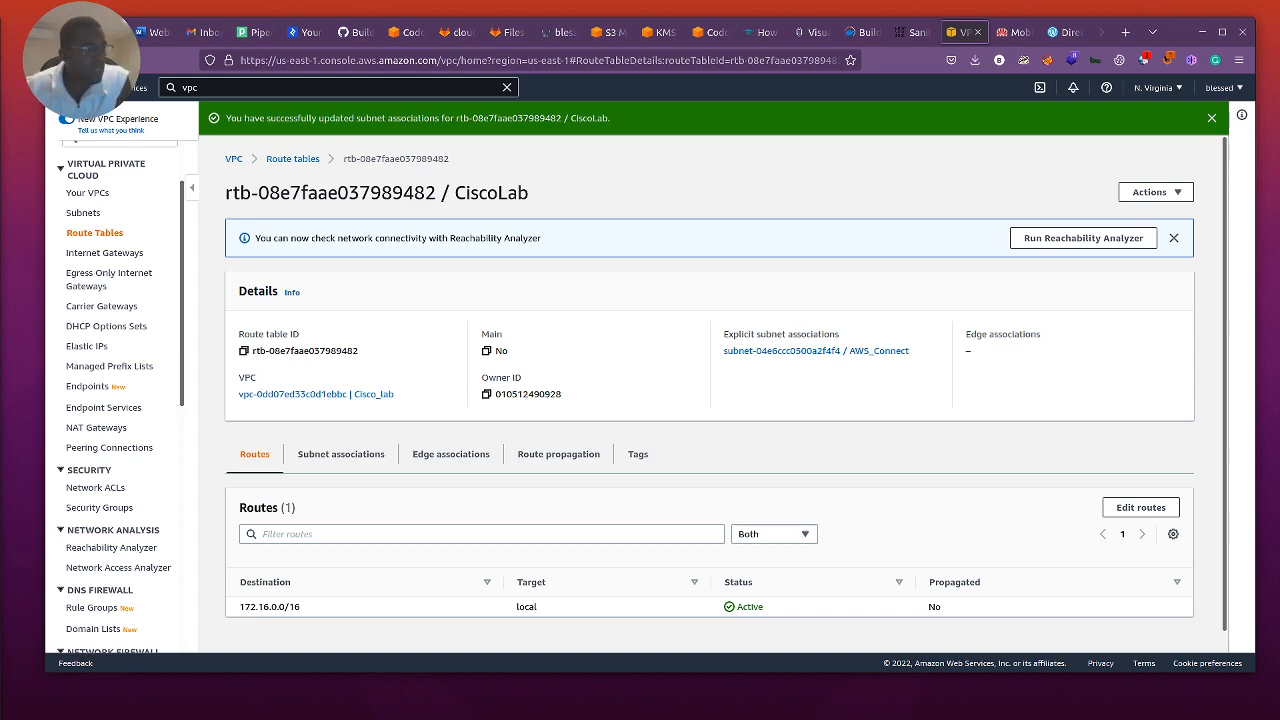
Step: Enable route propagation from the AWS_WAN virtual private gateway on the CiscoLab route table and check its propagation setting
{"action": "left_click", "coordinate": [571, 467]}
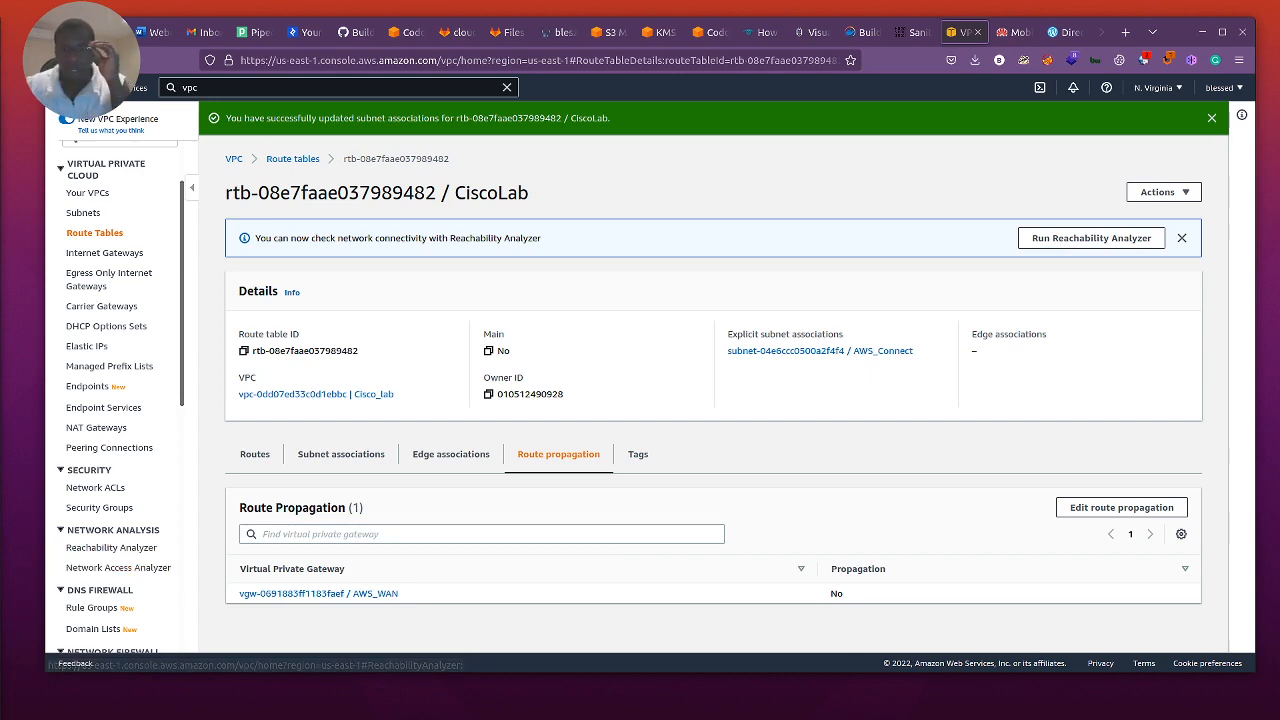
{"action": "left_click", "coordinate": [1106, 505]}
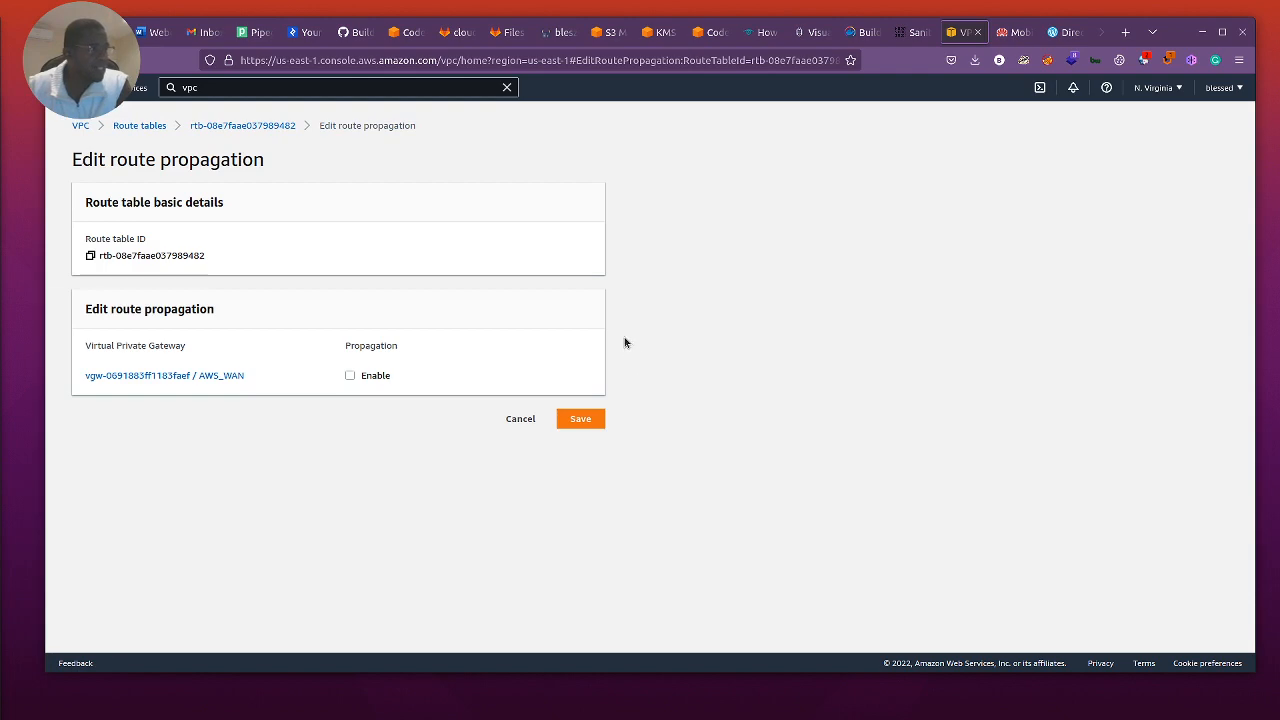
{"action": "left_click", "coordinate": [350, 376]}
{"action": "left_click", "coordinate": [569, 420]}
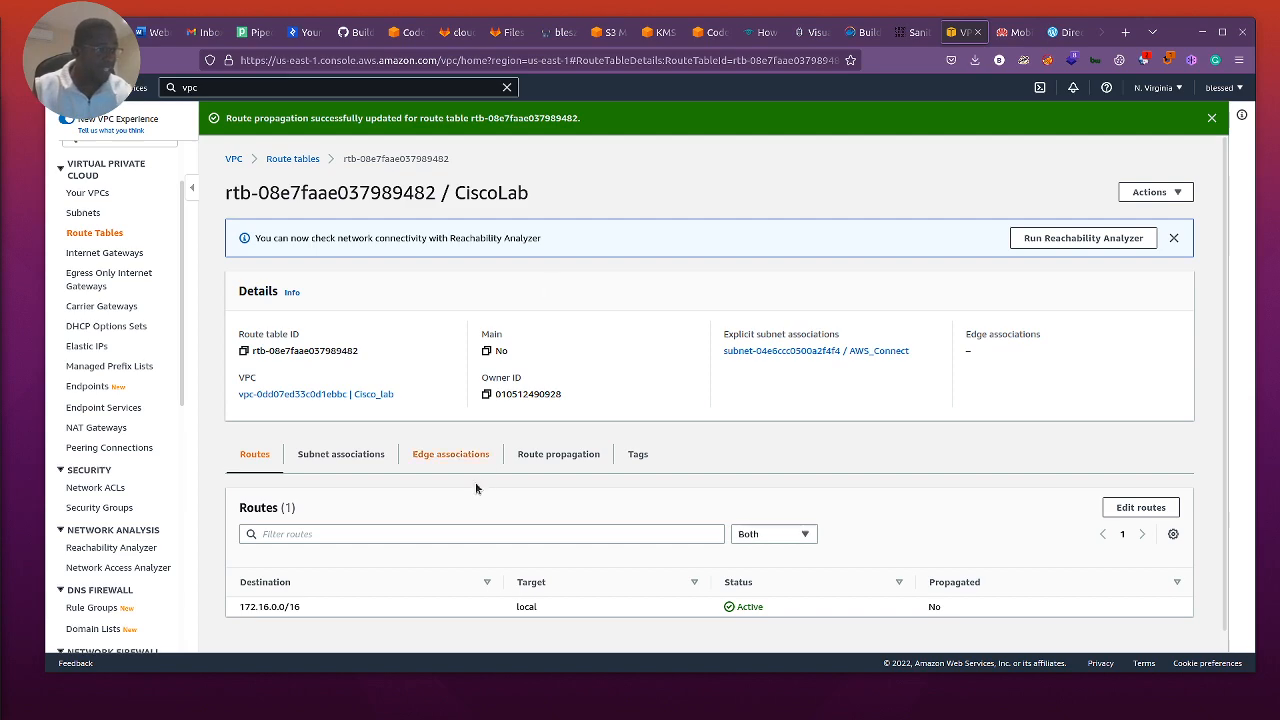
{"action": "left_click", "coordinate": [551, 457]}
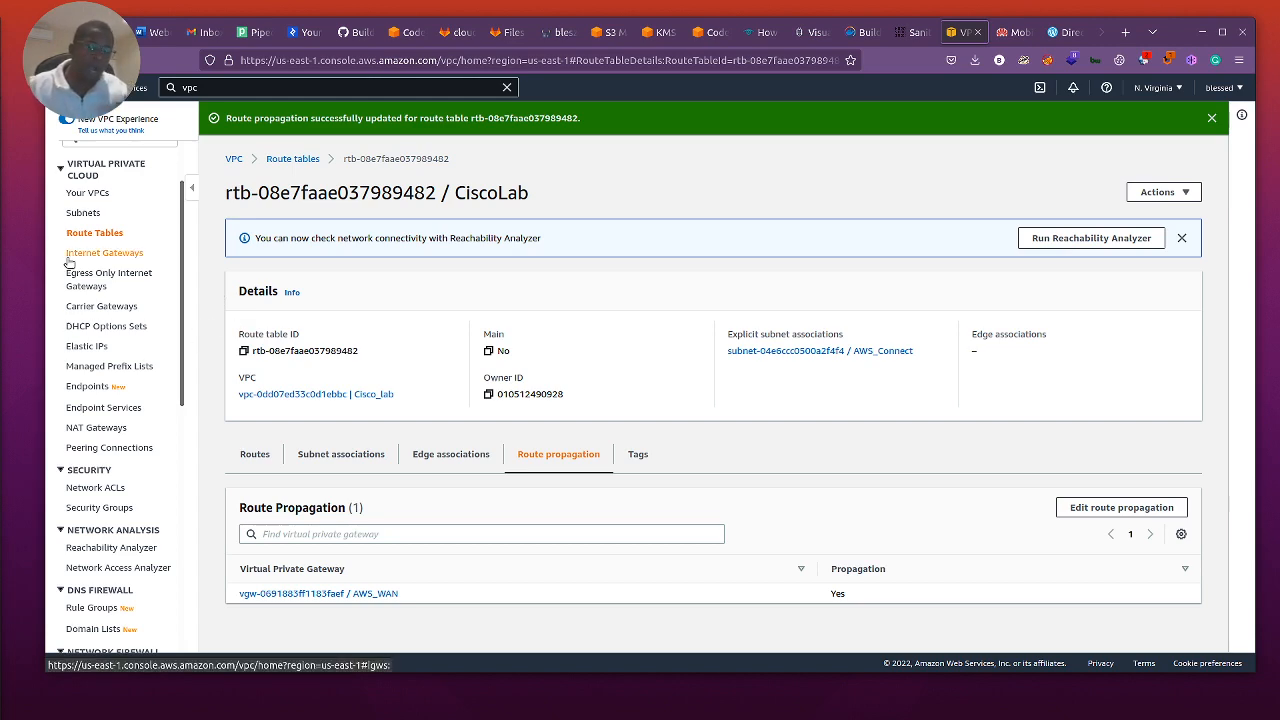
Step: Check the actions available for the Cisco_lab VPC in the VPC list and show its details page
{"action": "left_click", "coordinate": [82, 196]}
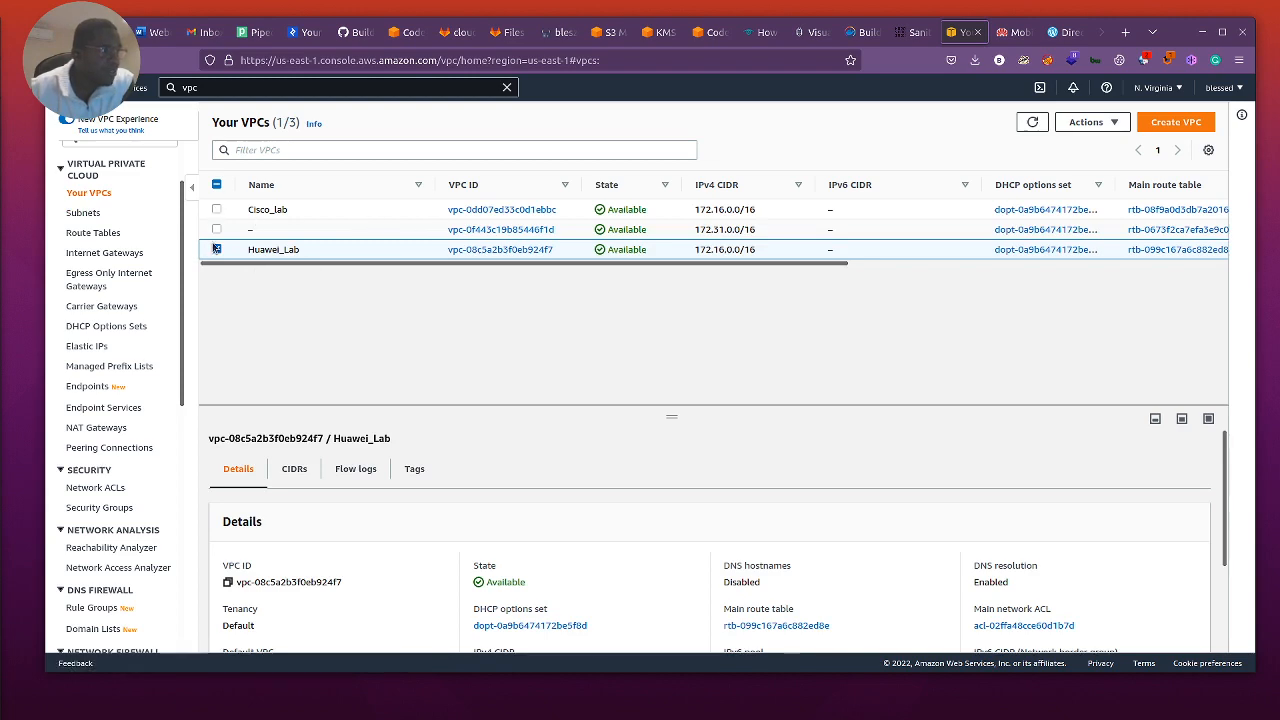
{"action": "left_click", "coordinate": [216, 209]}
{"action": "left_click", "coordinate": [290, 250]}
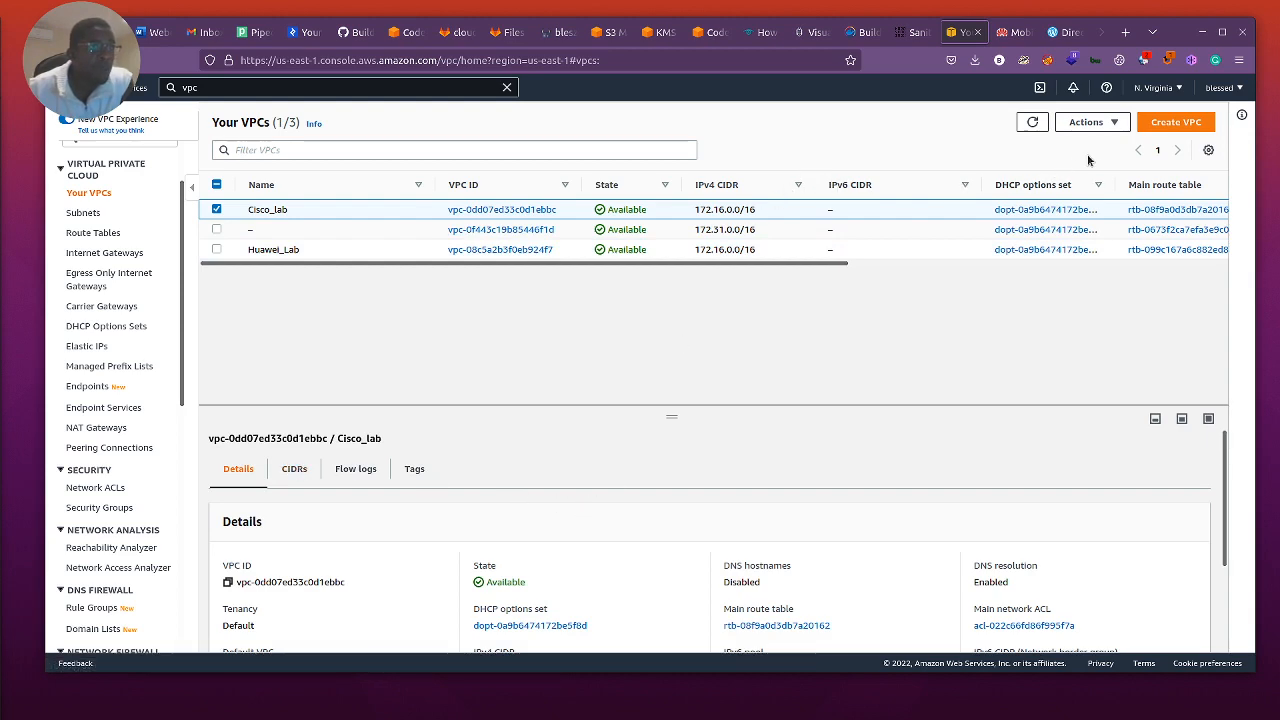
{"action": "left_click", "coordinate": [1118, 125]}
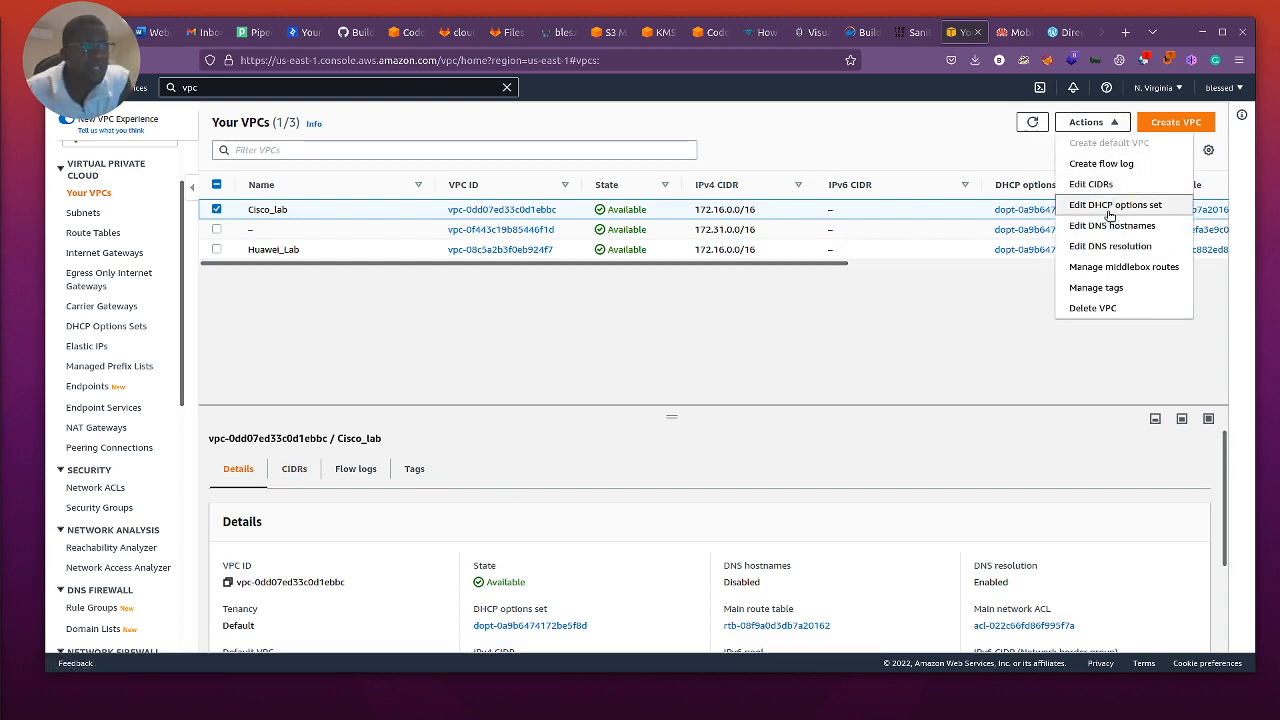
{"action": "left_click", "coordinate": [730, 310]}
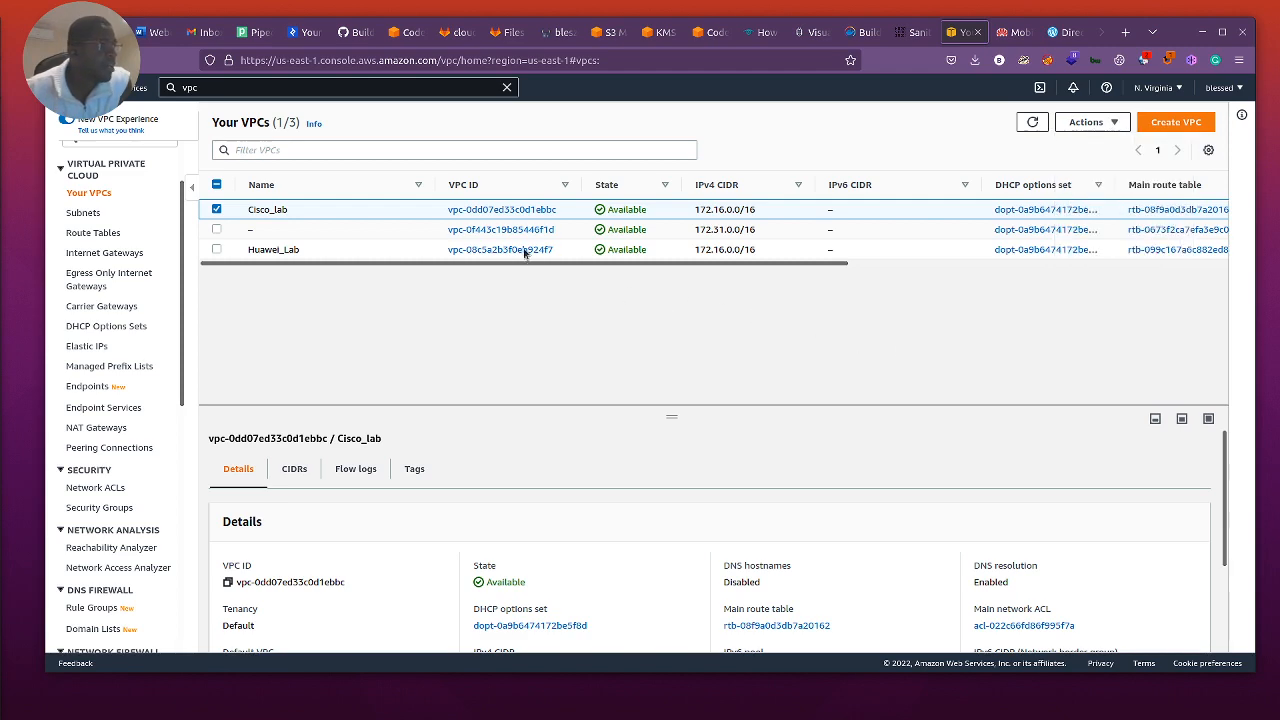
{"action": "left_click", "coordinate": [502, 211]}
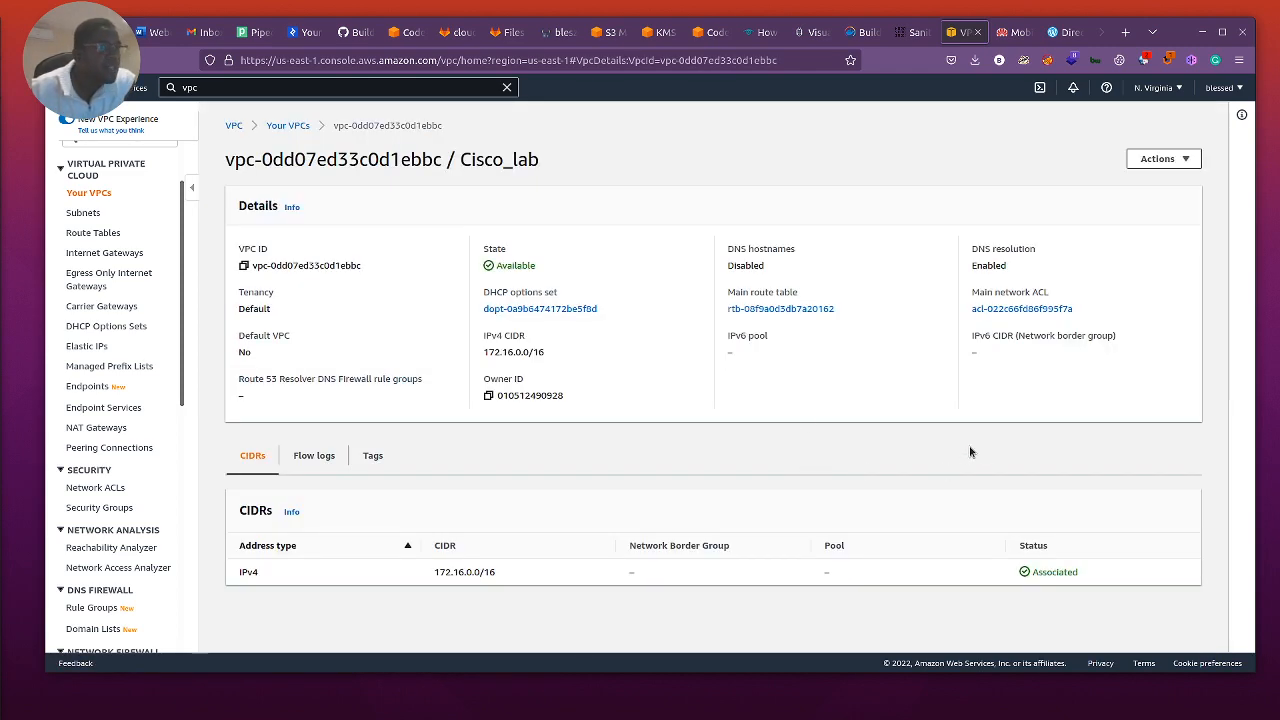
Step: Start creating a new security group from the VPC dashboard's security group list
{"action": "left_click", "coordinate": [1184, 160]}
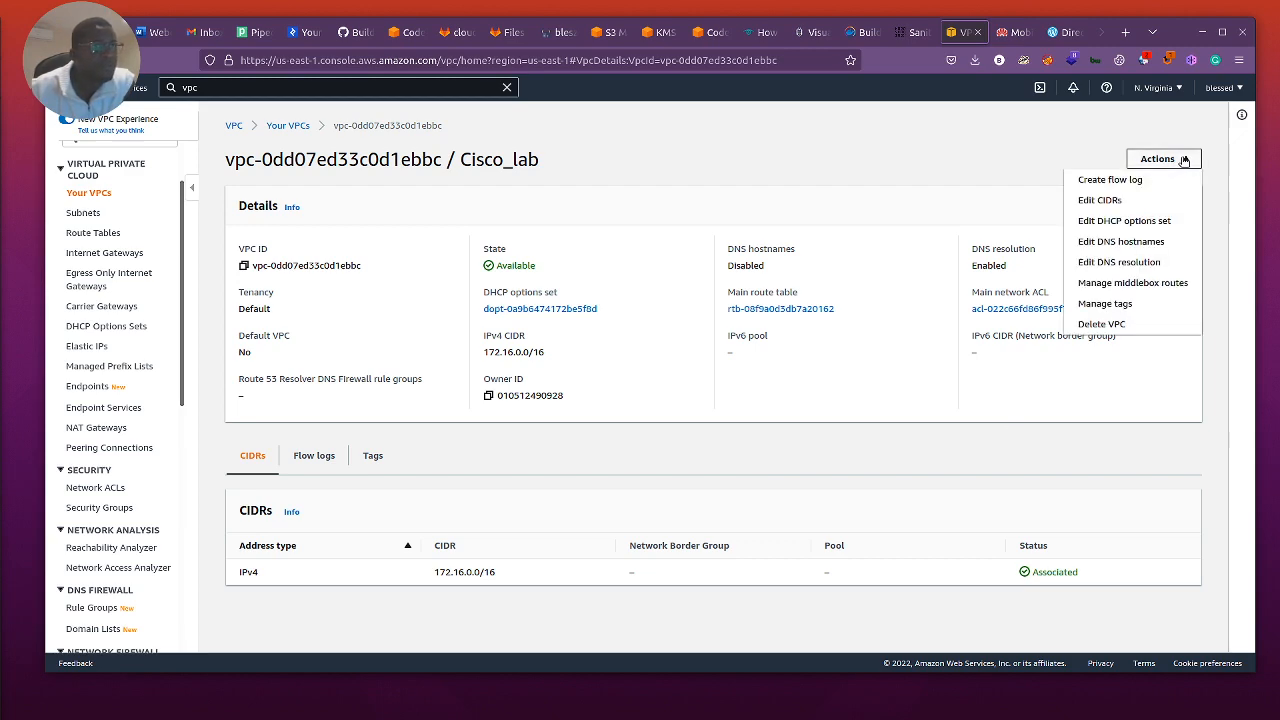
{"action": "left_click", "coordinate": [932, 177]}
{"action": "scroll", "coordinate": [98, 177], "scroll_direction": "up", "scroll_amount": 2}
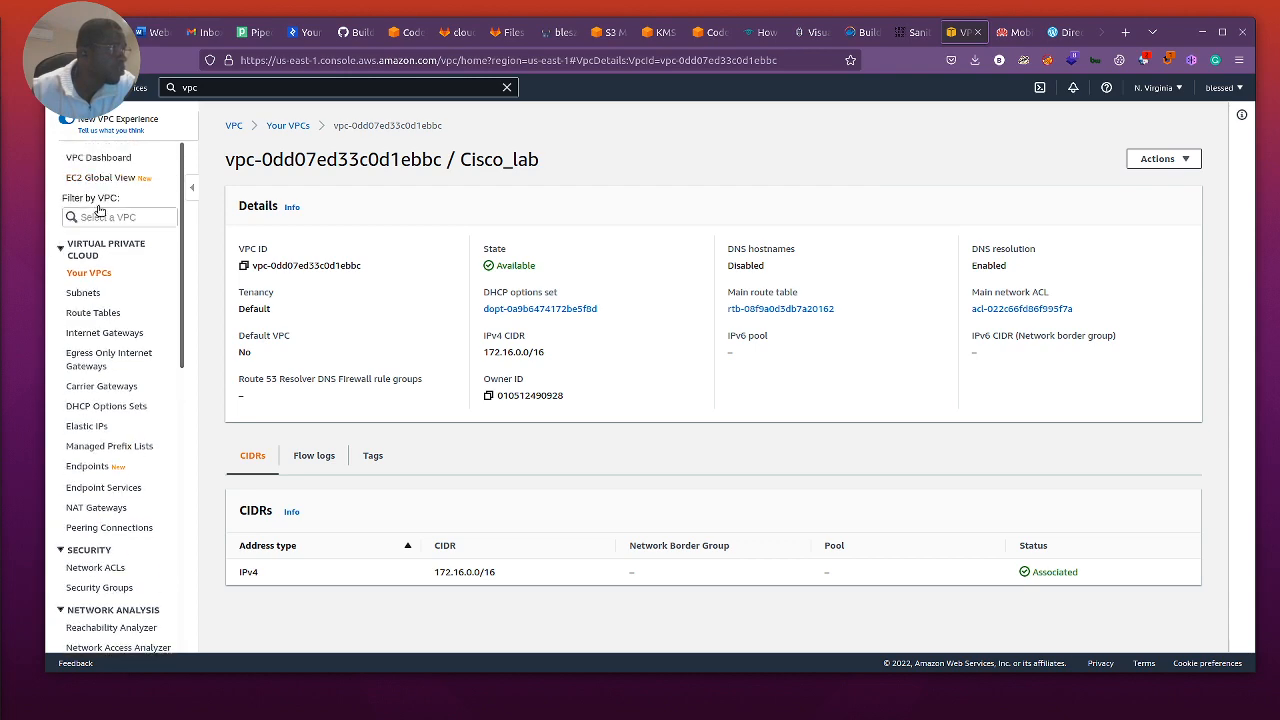
{"action": "left_click", "coordinate": [104, 160]}
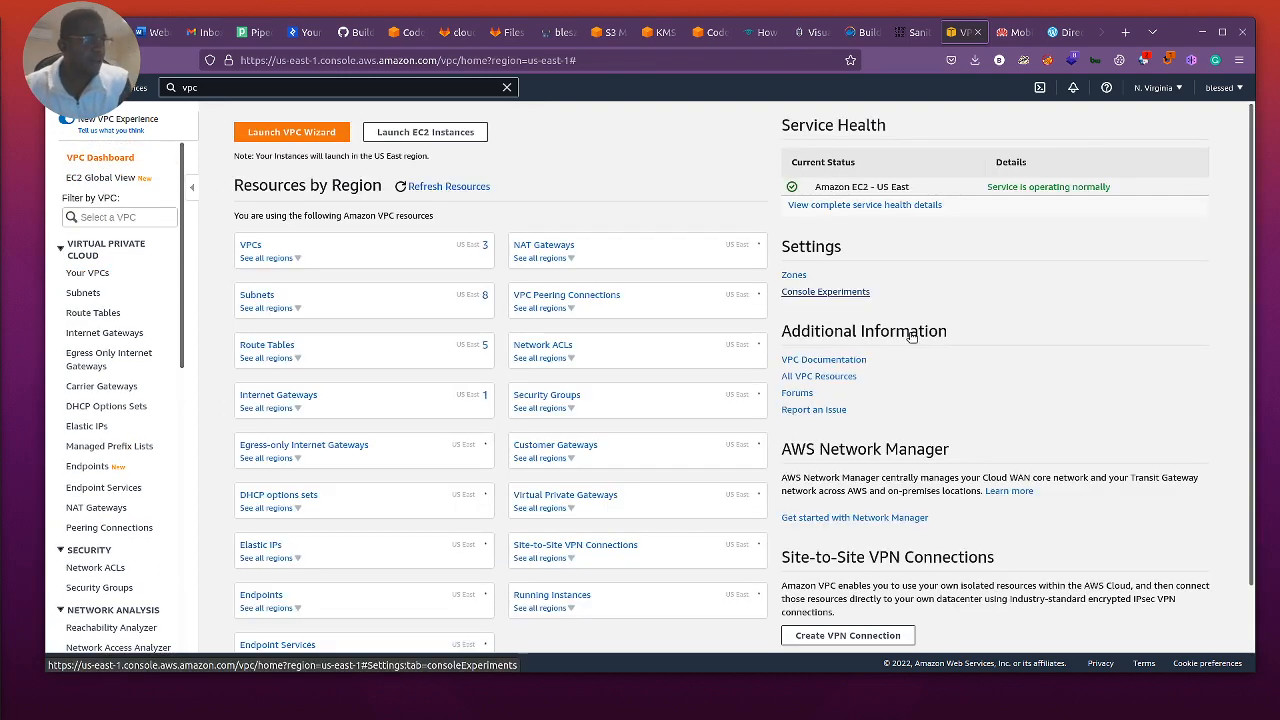
{"action": "left_click", "coordinate": [547, 396]}
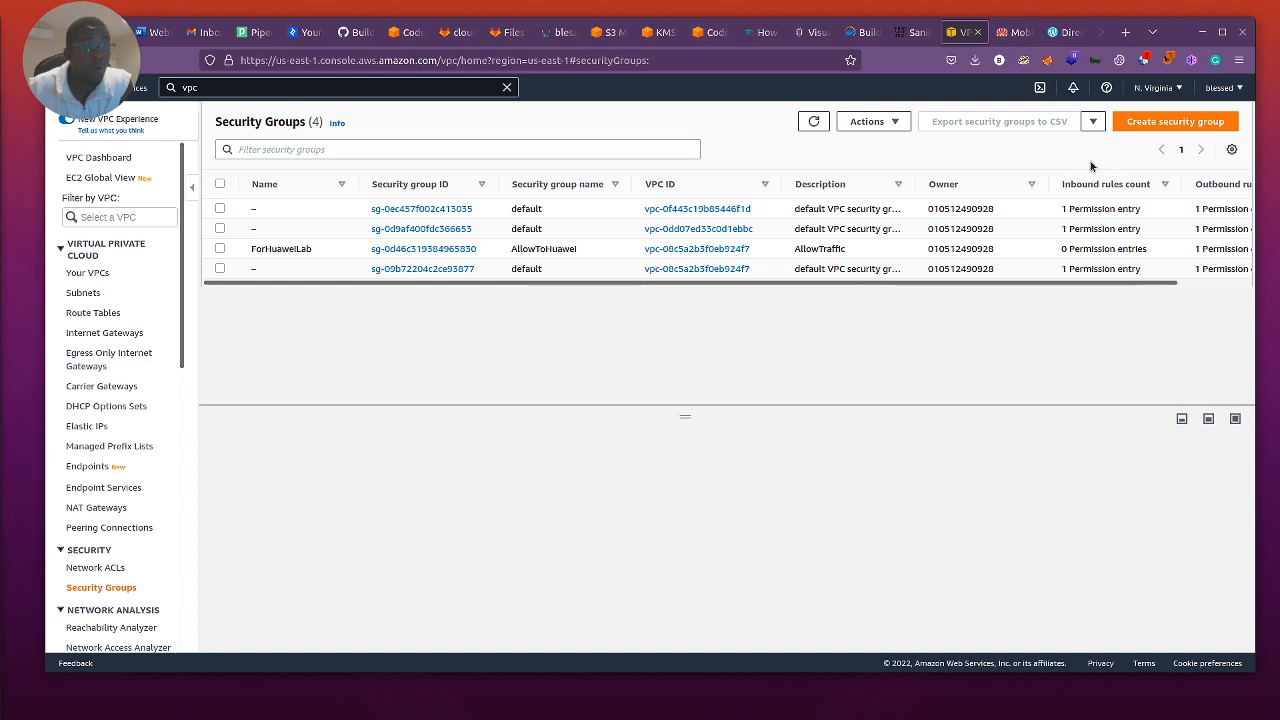
{"action": "left_click", "coordinate": [1180, 125]}
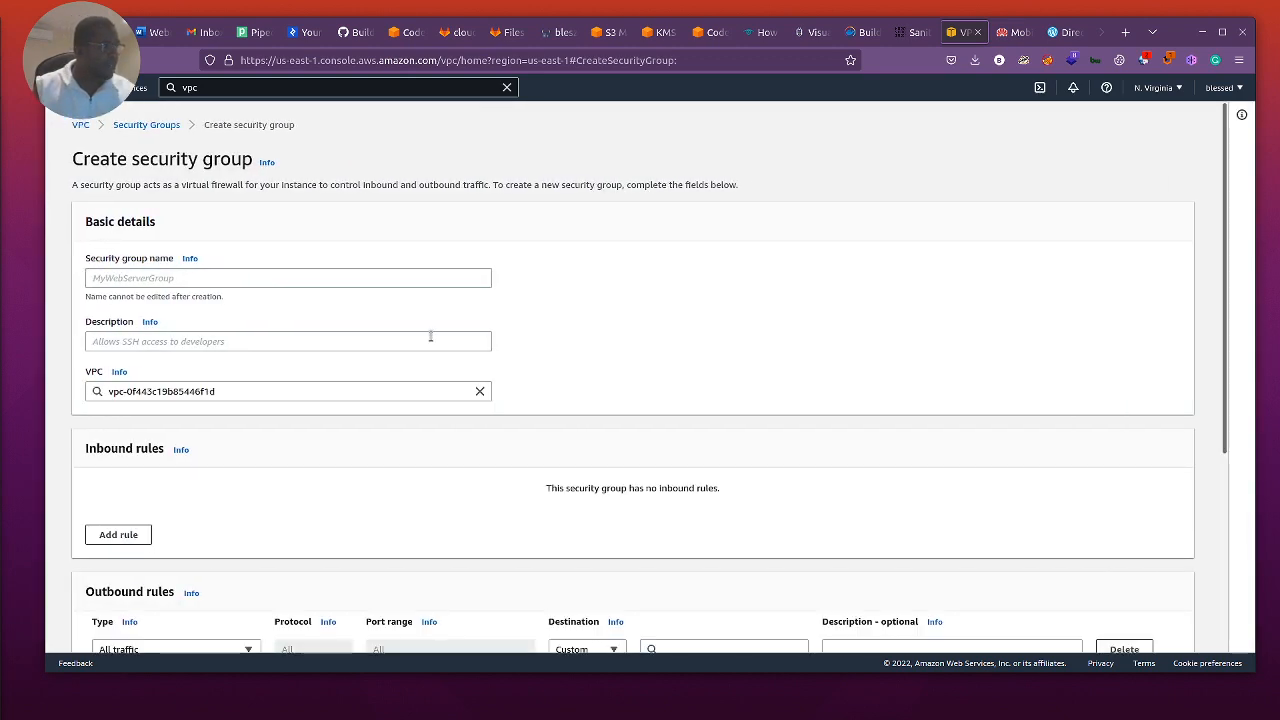
Step: Name the new security group AllowCOnnection
{"action": "left_click", "coordinate": [185, 280]}
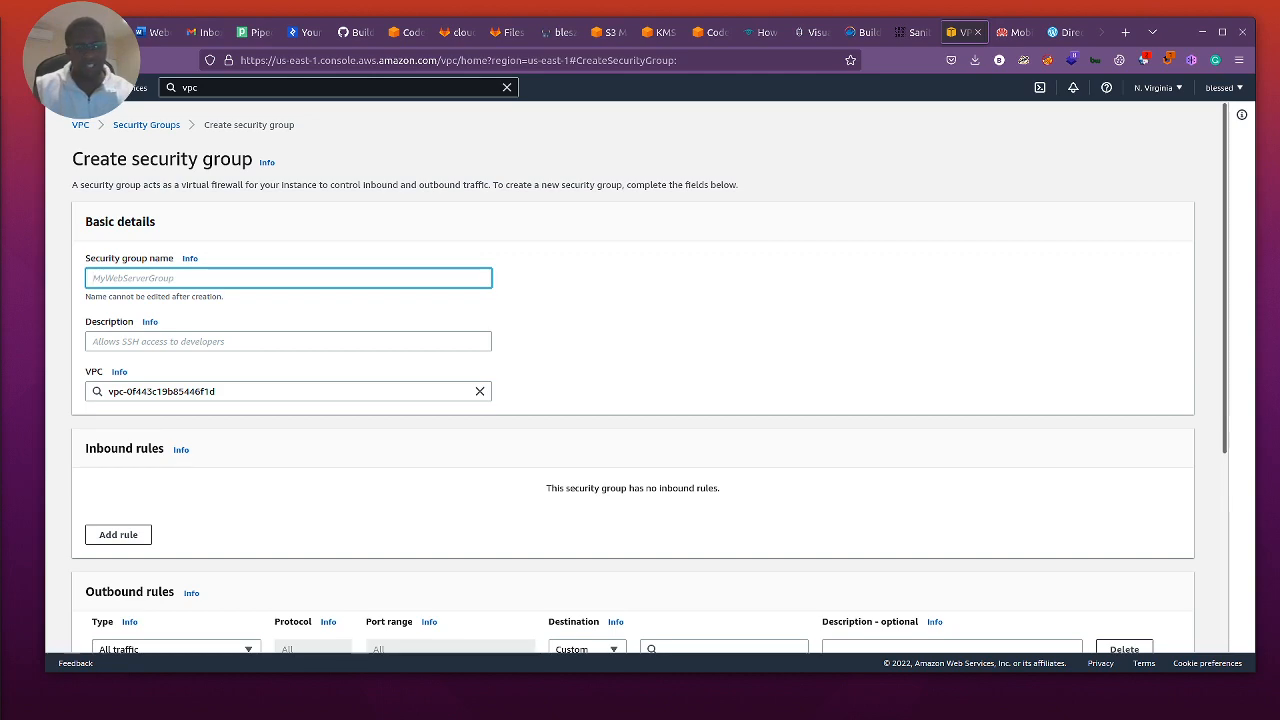
{"action": "key", "text": "alt+Tab"}
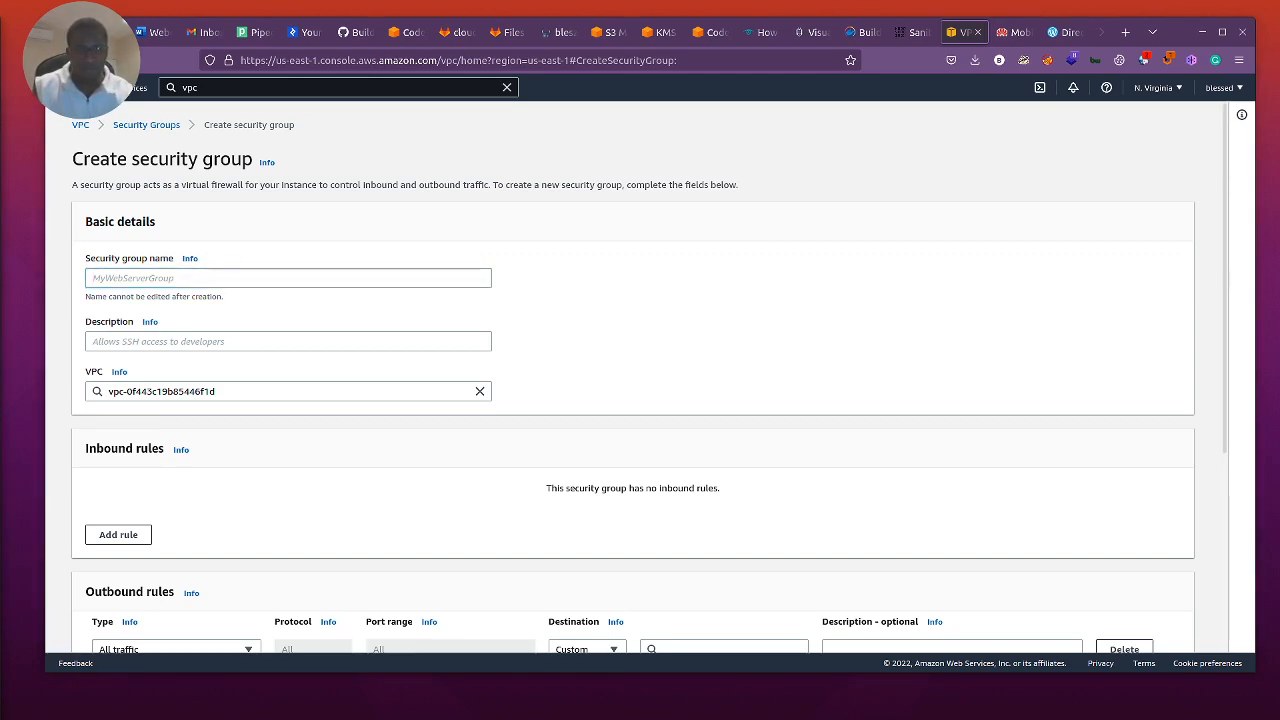
{"action": "left_click", "coordinate": [146, 279]}
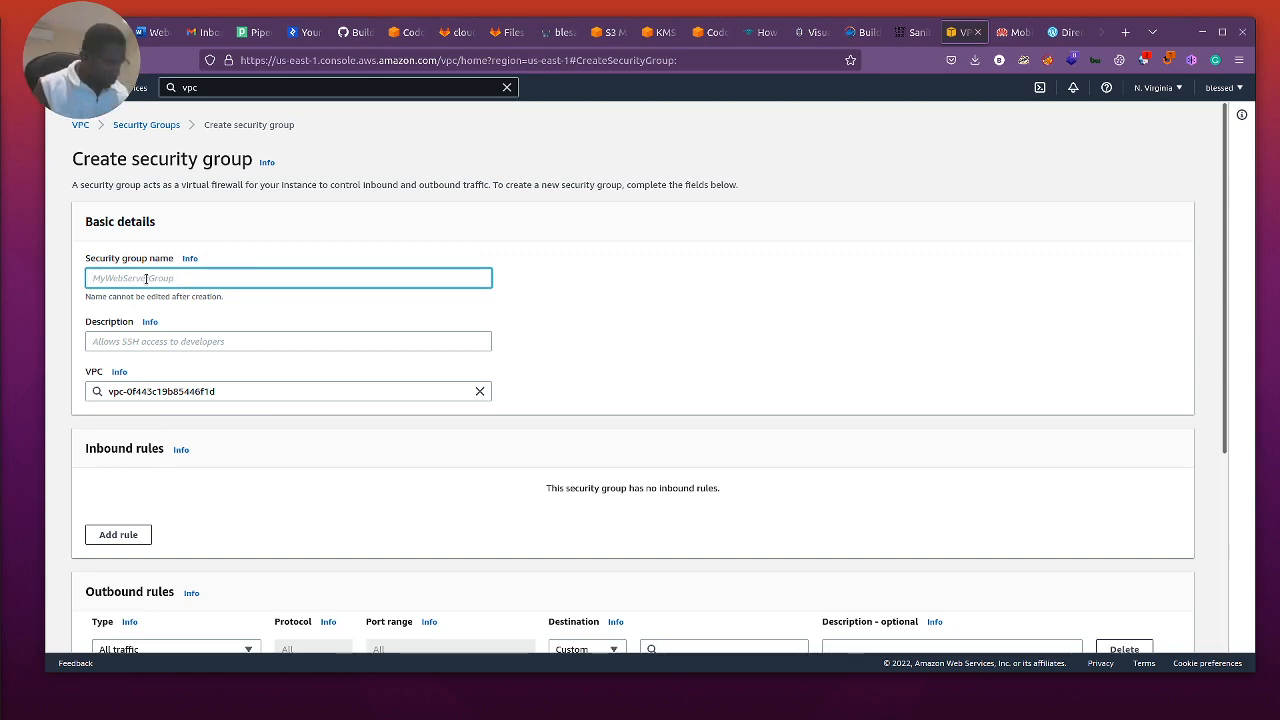
{"action": "type", "text": "All"}
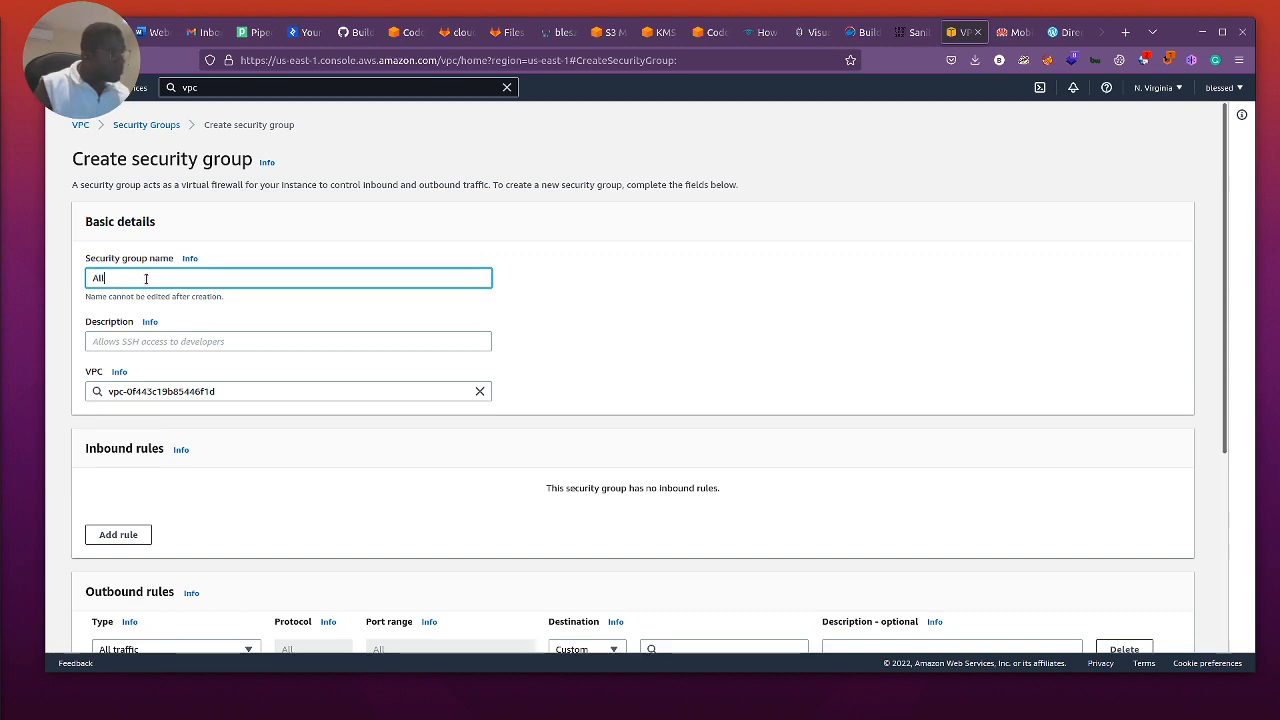
{"action": "type", "text": "owC"}
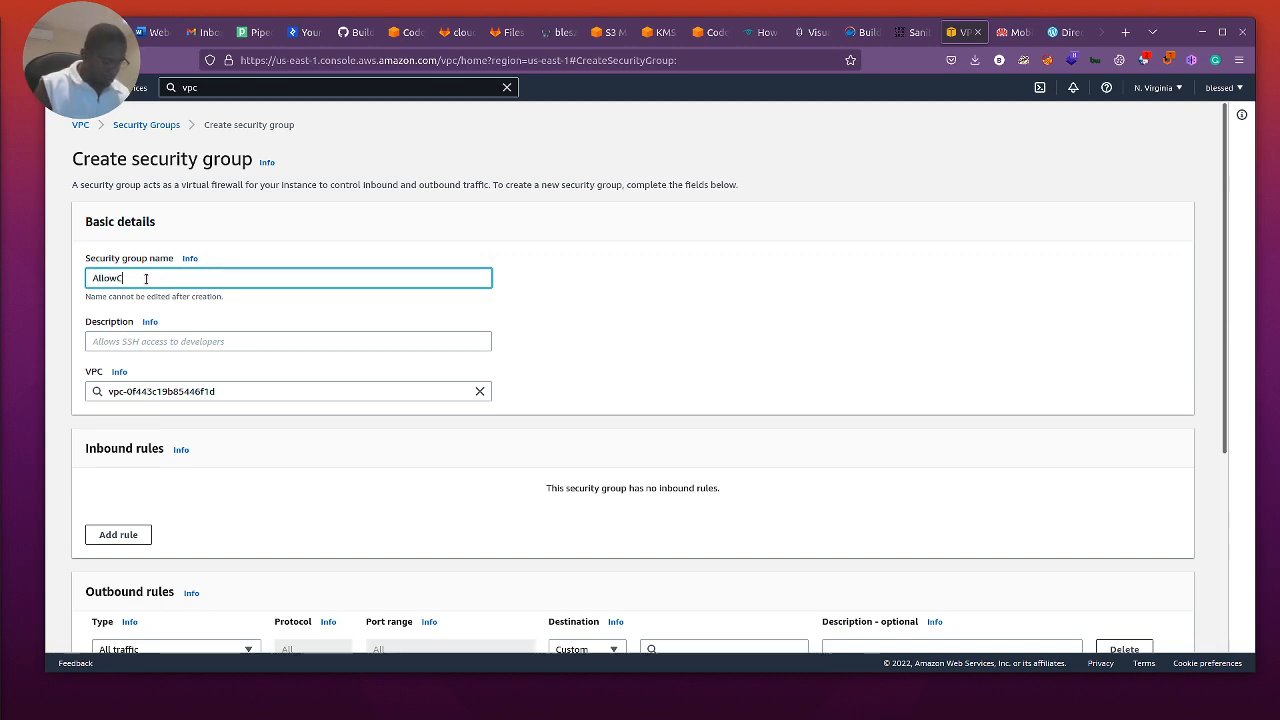
{"action": "type", "text": "Onnection"}
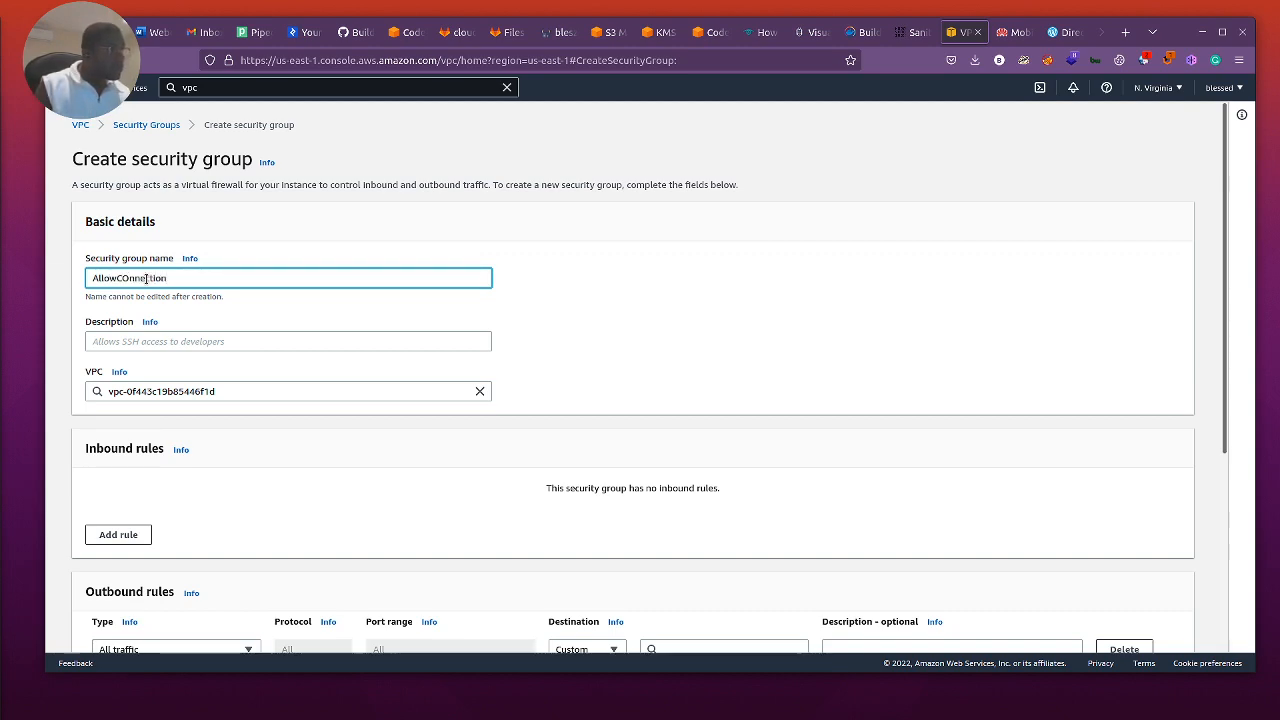
Step: Assign the new security group to the Cisco_lab VPC instead of the default VPC
{"action": "left_click", "coordinate": [164, 342]}
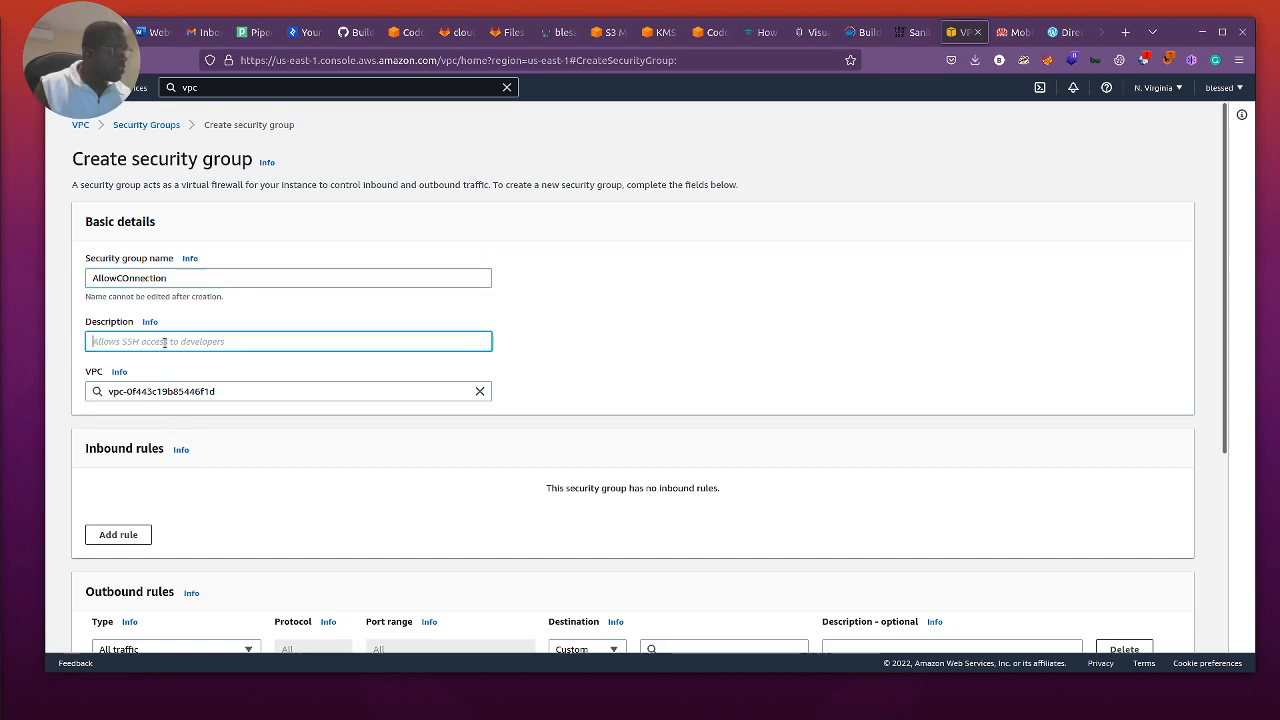
{"action": "left_click", "coordinate": [283, 394]}
{"action": "left_click", "coordinate": [480, 391]}
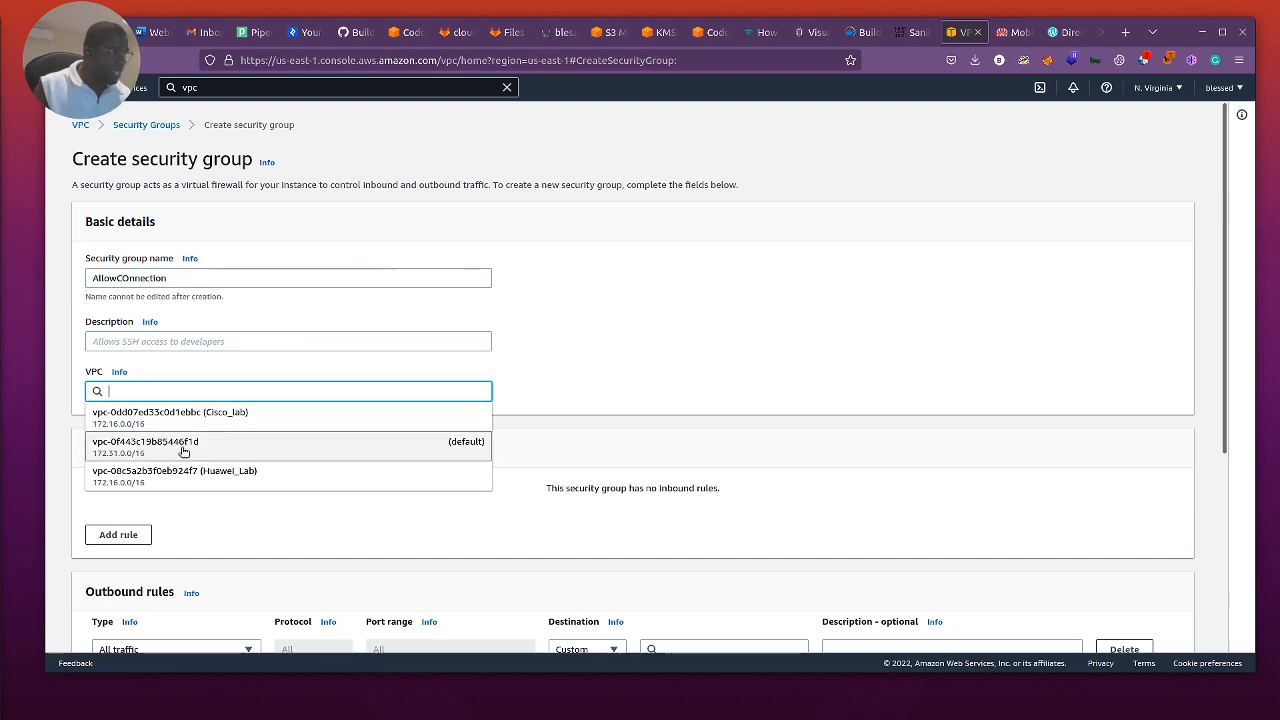
{"action": "left_click", "coordinate": [232, 417]}
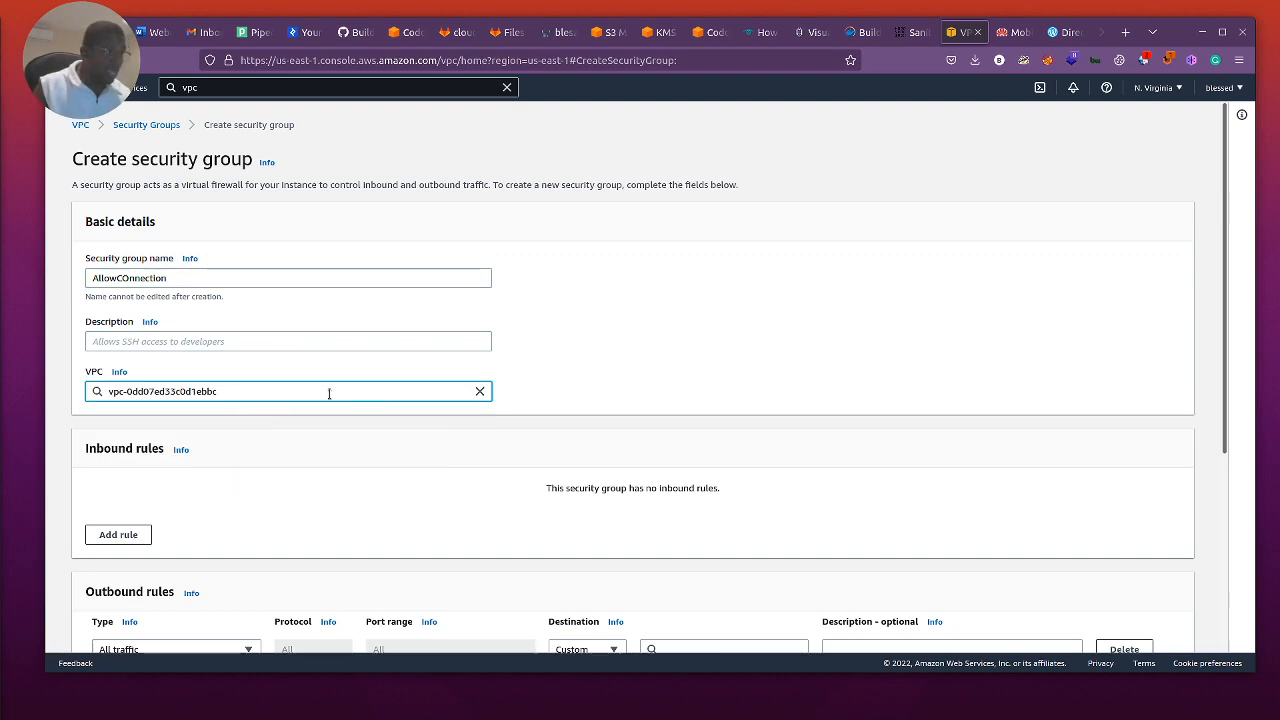
{"action": "left_click", "coordinate": [480, 391]}
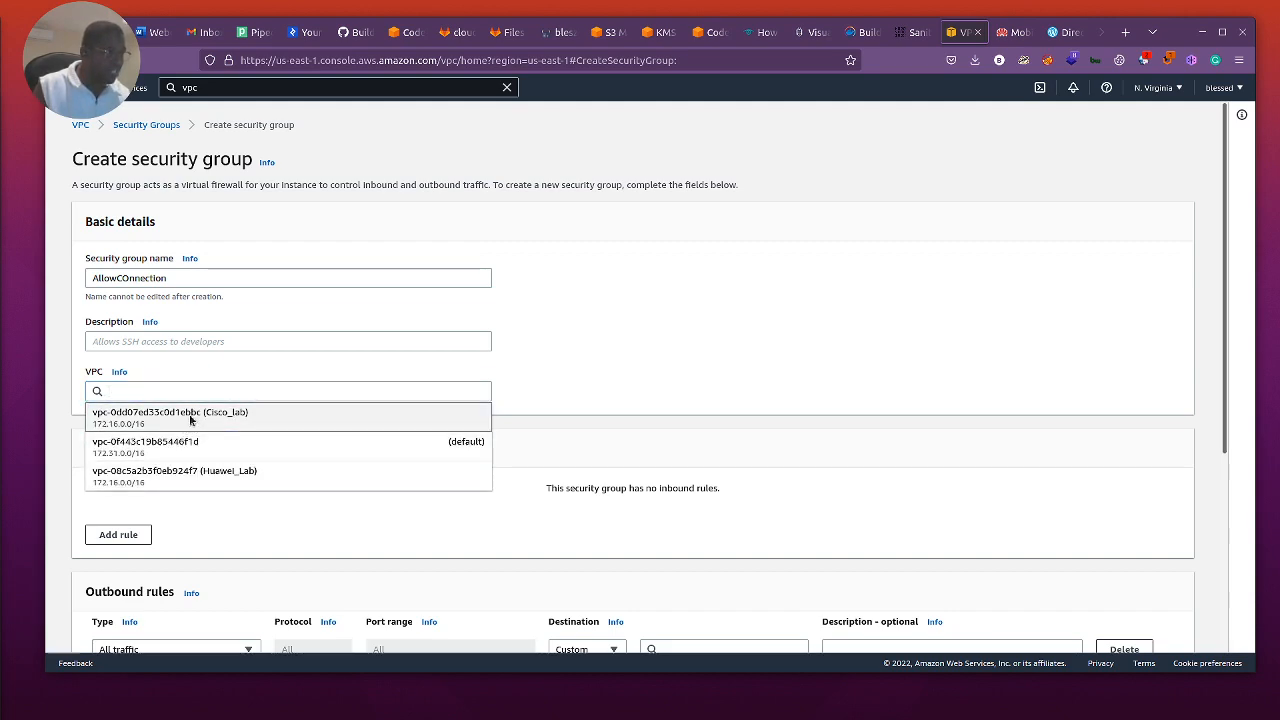
{"action": "left_click", "coordinate": [190, 420]}
Step: Replace the 0.0.0.0/0 destination of the all-traffic outbound rule with the custom CIDR block 192.168.8.0/24
{"action": "scroll", "coordinate": [255, 437], "scroll_direction": "down", "scroll_amount": 4}
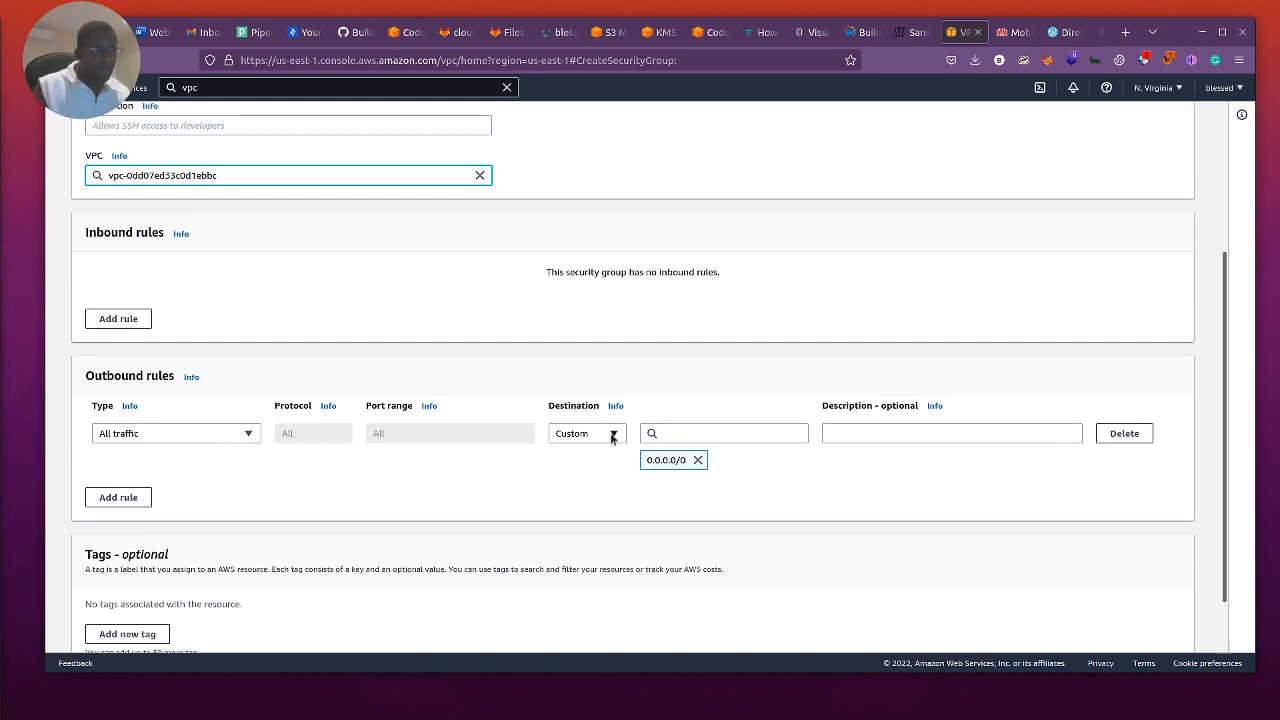
{"action": "left_click", "coordinate": [697, 460]}
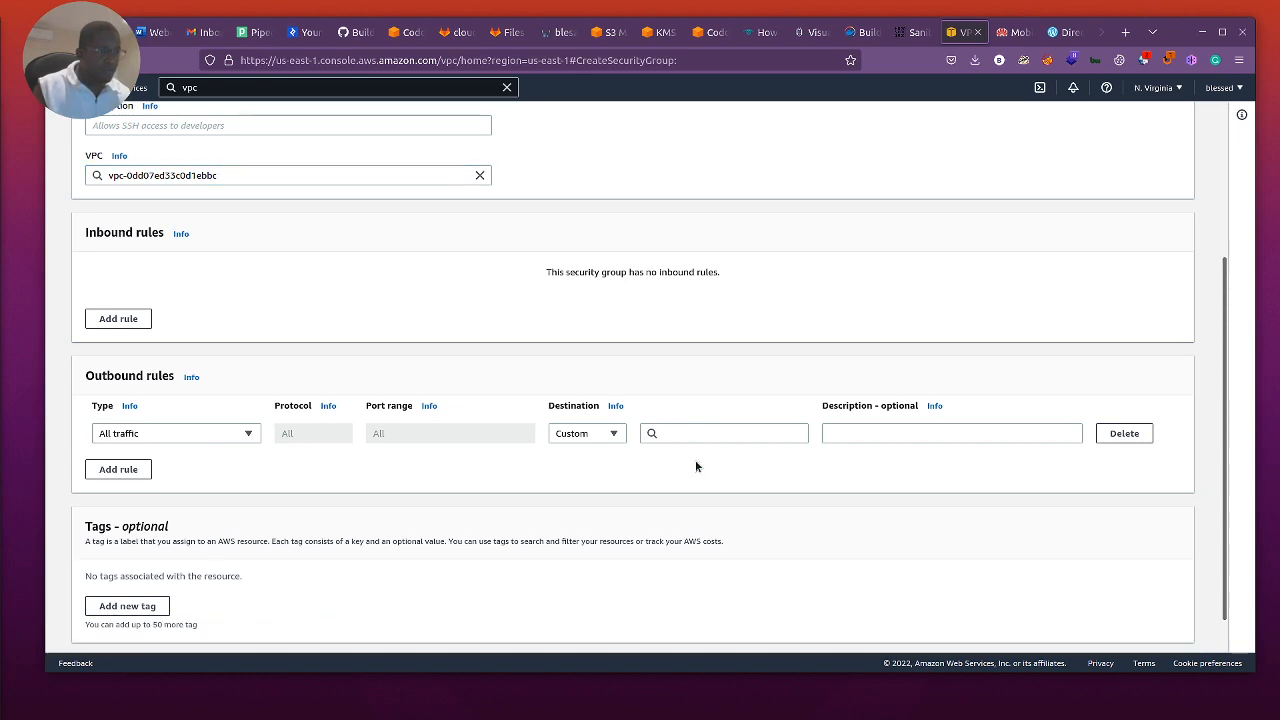
{"action": "left_click", "coordinate": [657, 432]}
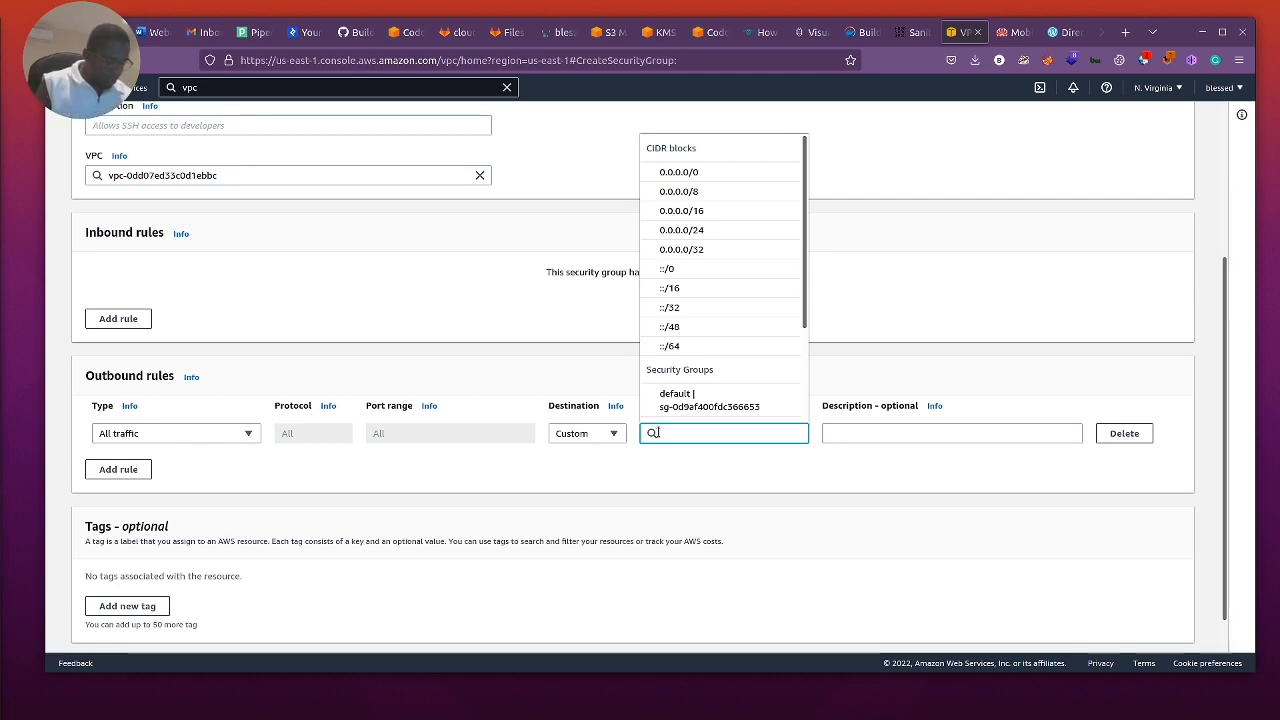
{"action": "type", "text": "192.168."}
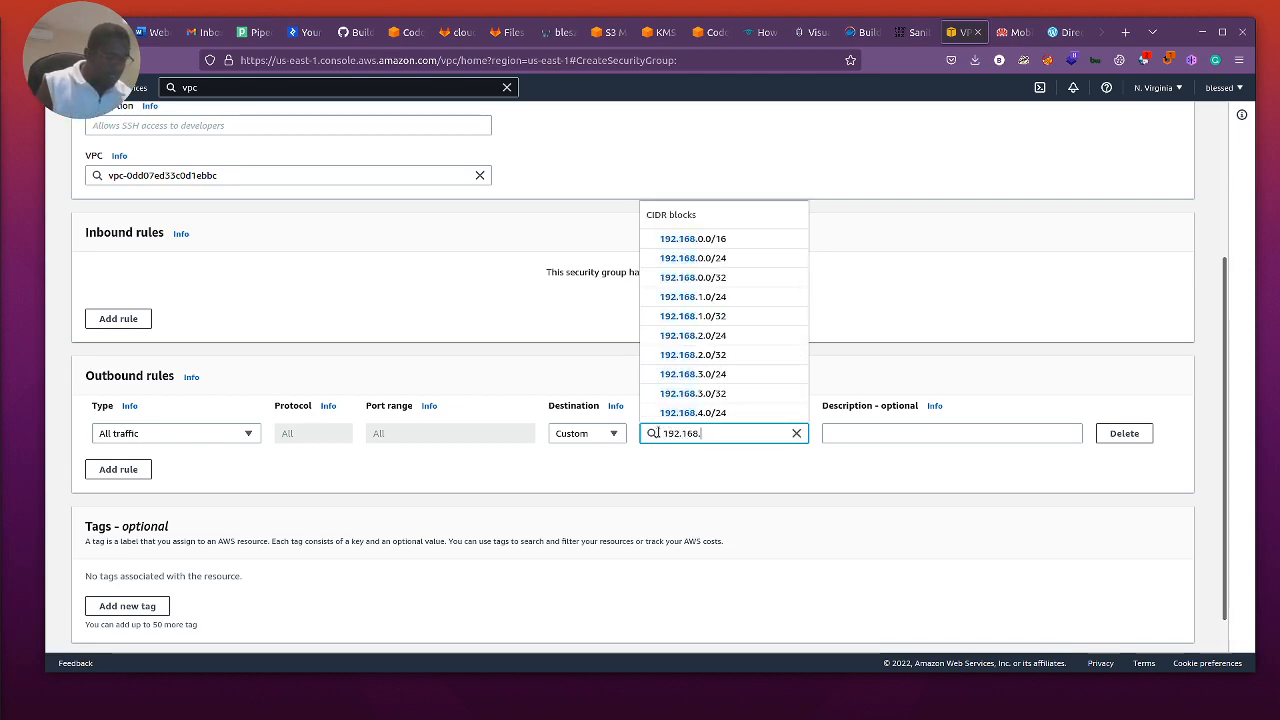
{"action": "type", "text": "0.8"}
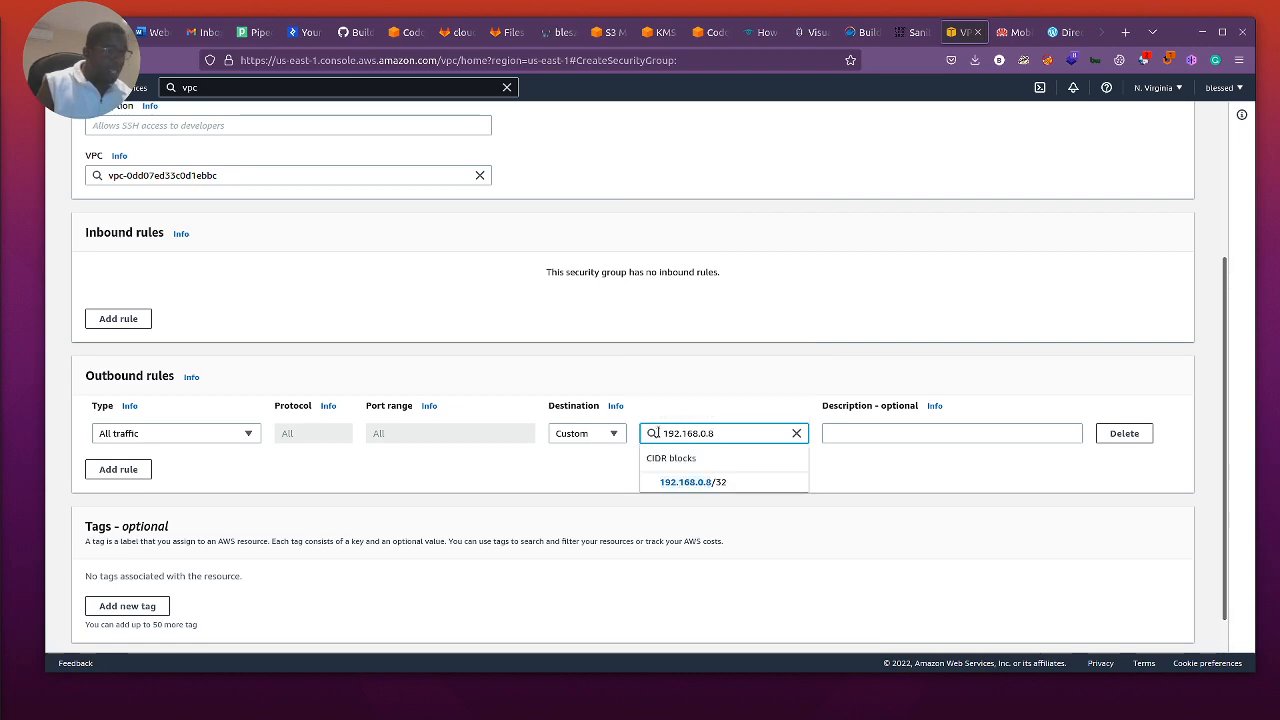
{"action": "key", "text": "BackSpace"}
{"action": "key", "text": "BackSpace"}
{"action": "key", "text": "BackSpace"}
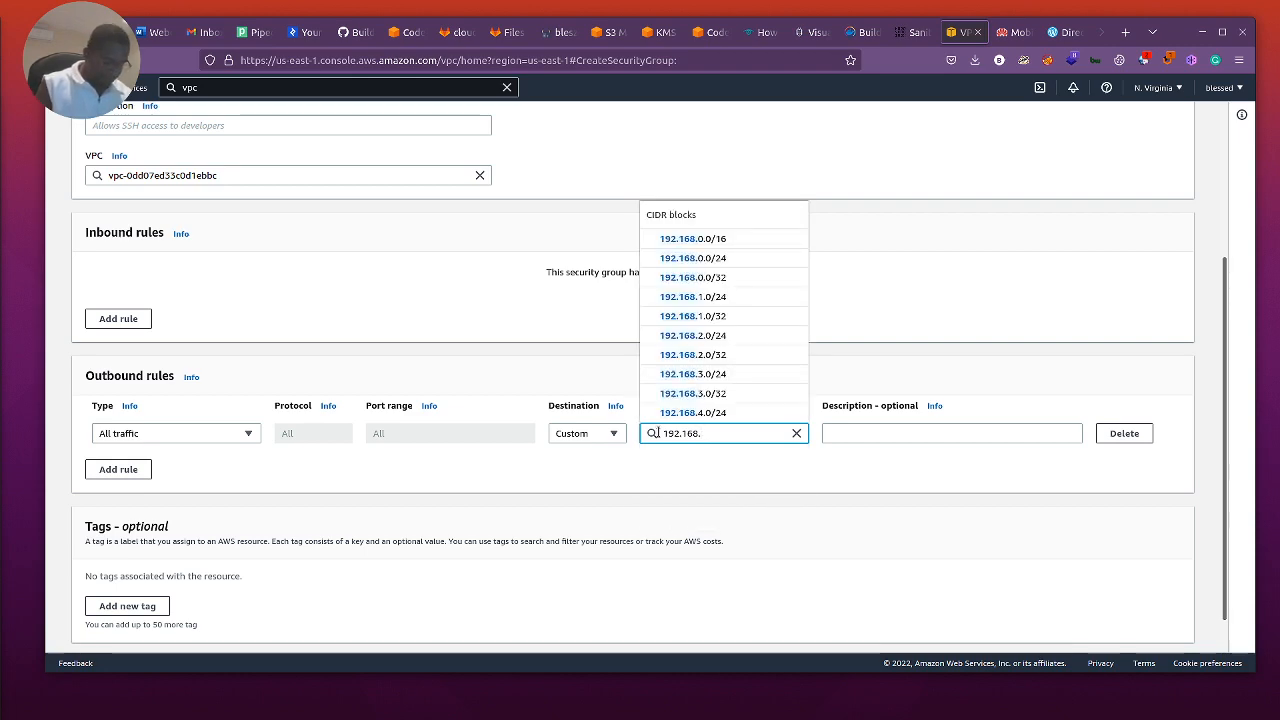
{"action": "type", "text": "8.0"}
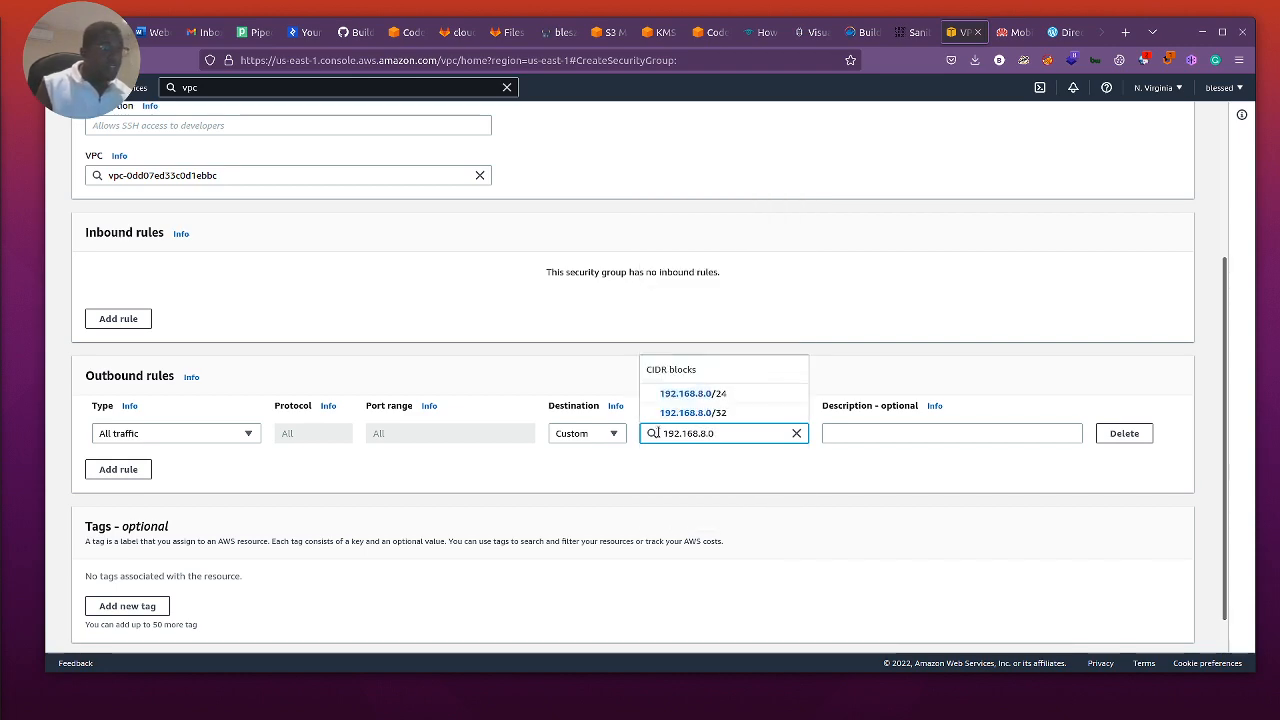
{"action": "left_click", "coordinate": [690, 394]}
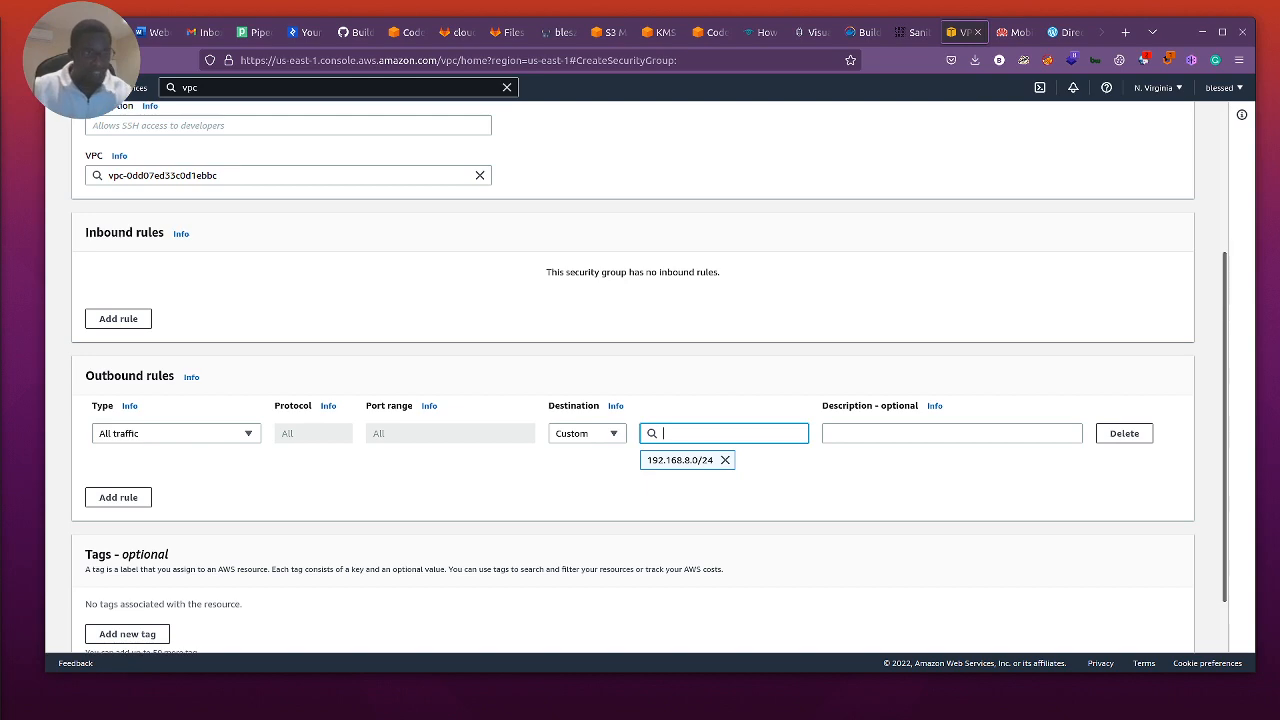
Step: Switch to the Huawei router's admin page, log in with the saved password and examine its mobile network and basic Wi-Fi settings
{"action": "left_click", "coordinate": [1010, 32]}
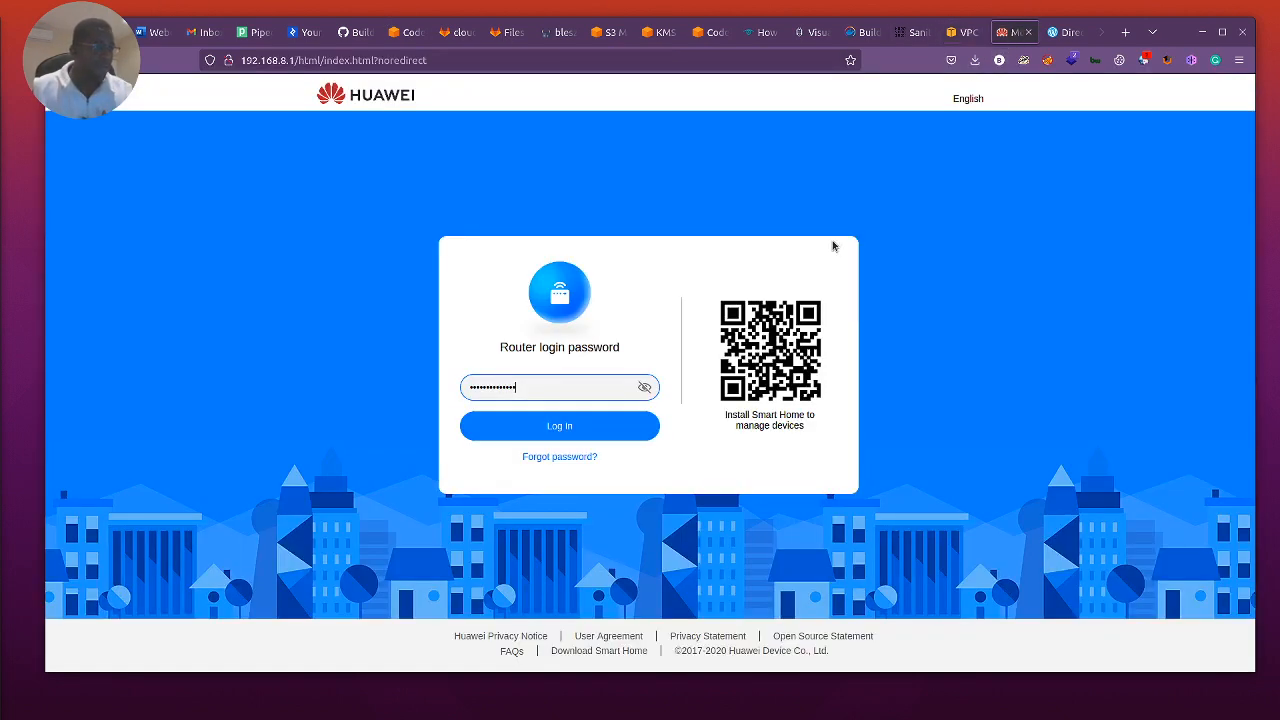
{"action": "left_click", "coordinate": [556, 426]}
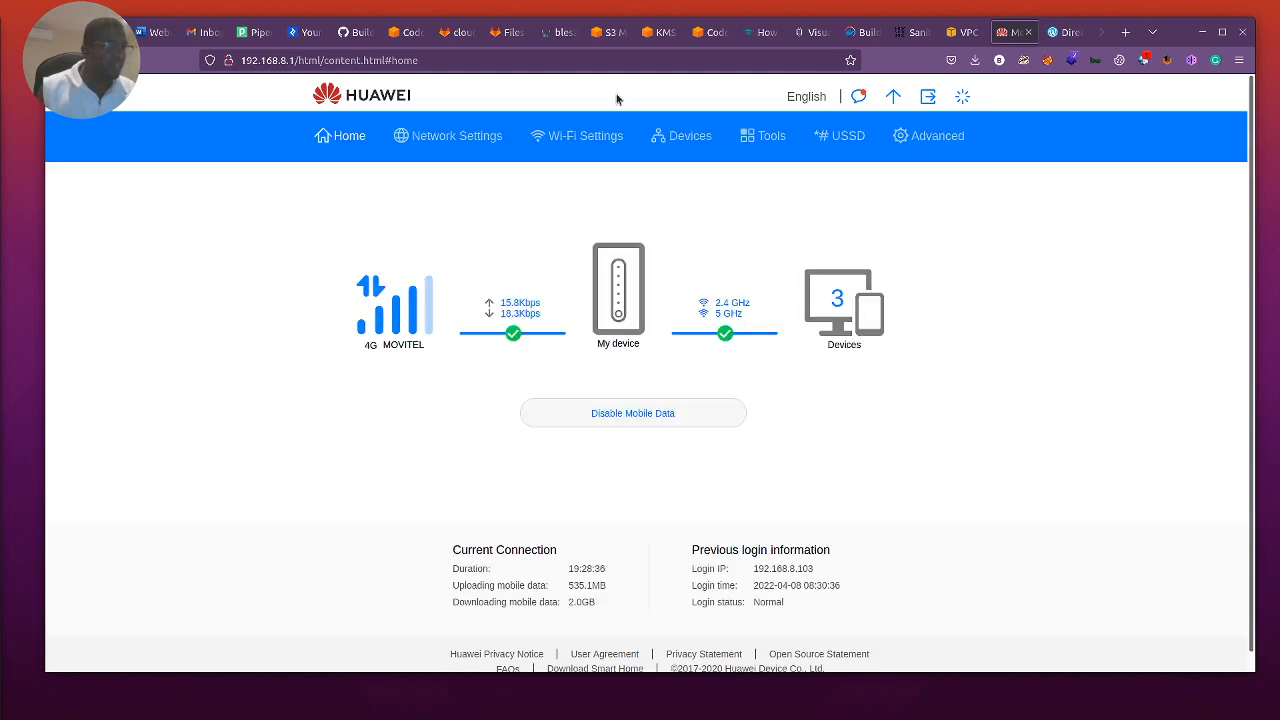
{"action": "left_click", "coordinate": [459, 135]}
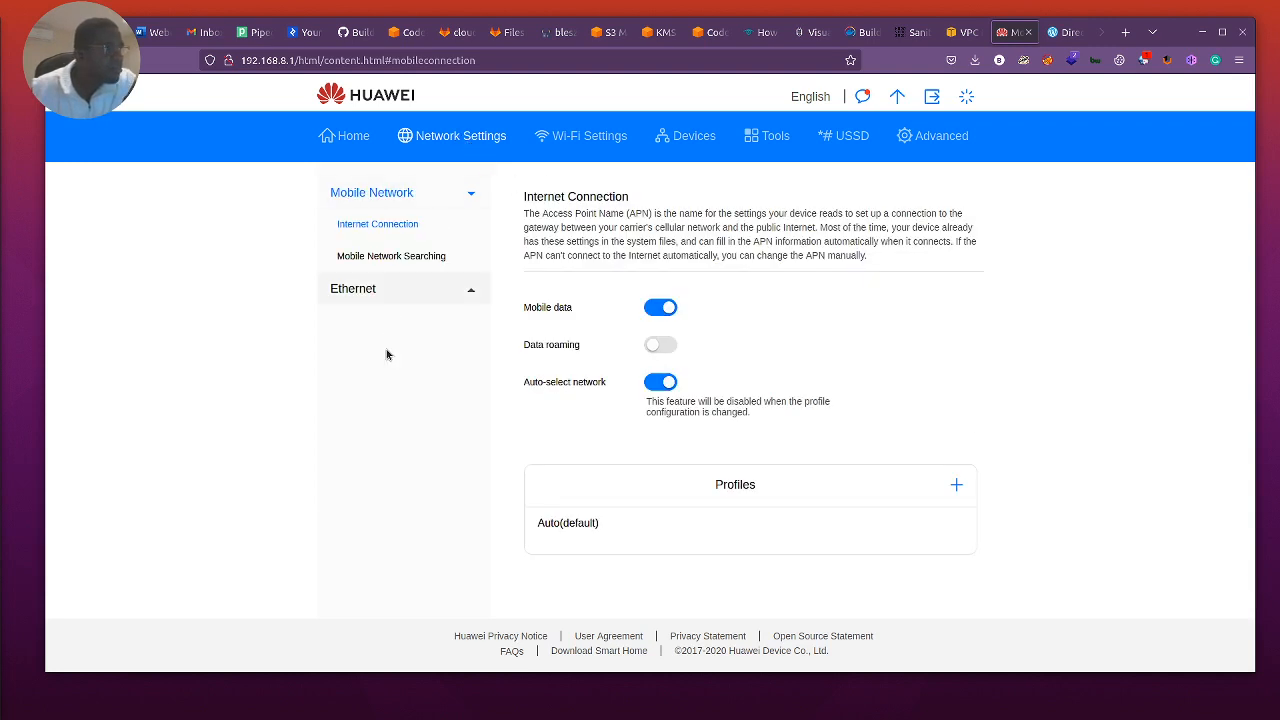
{"action": "left_click", "coordinate": [565, 134]}
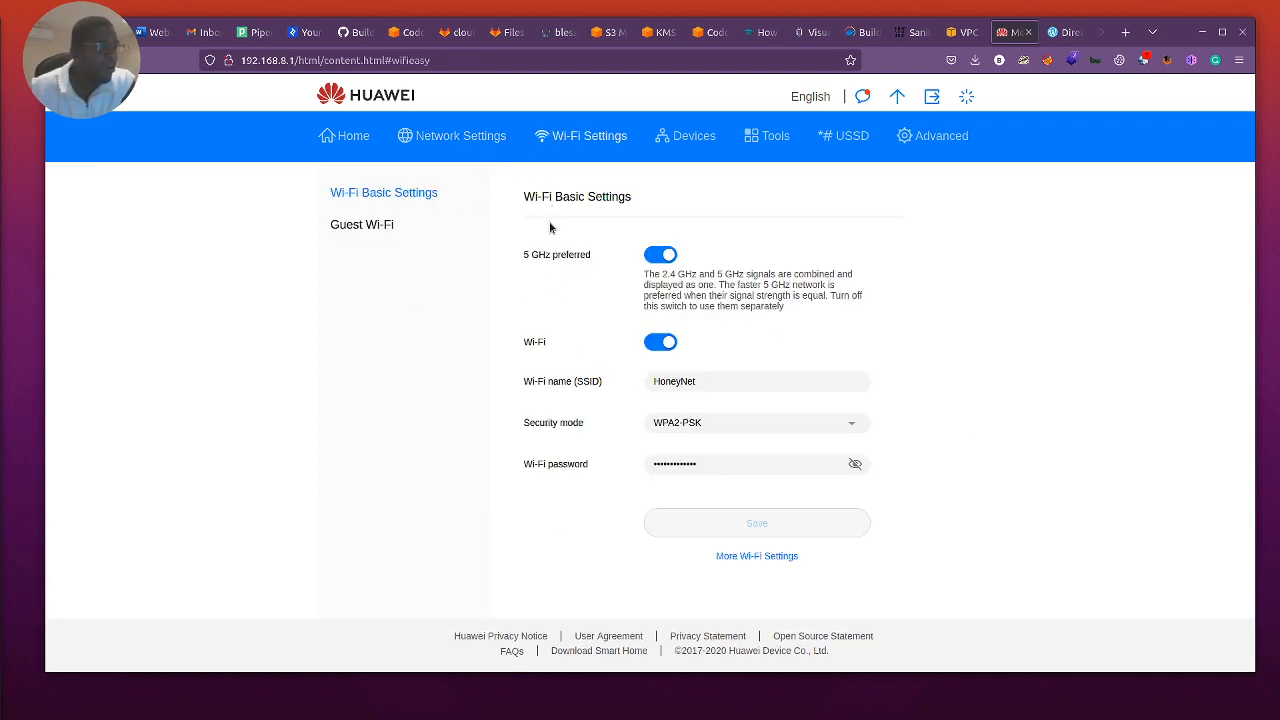
{"action": "left_click", "coordinate": [474, 135]}
{"action": "left_click", "coordinate": [371, 226]}
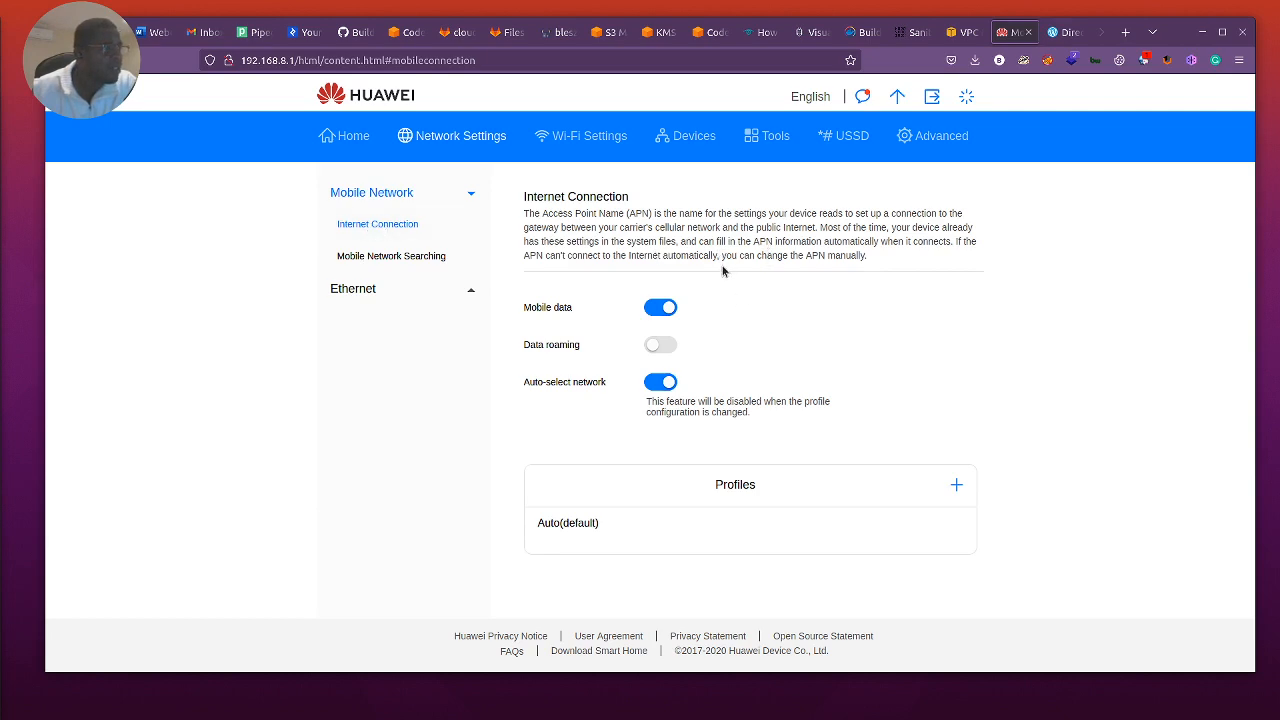
Step: Examine the Huawei router's Ethernet settings, including the PPPoE, Dynamic IP and Clone MAC Address sections
{"action": "left_click", "coordinate": [366, 290]}
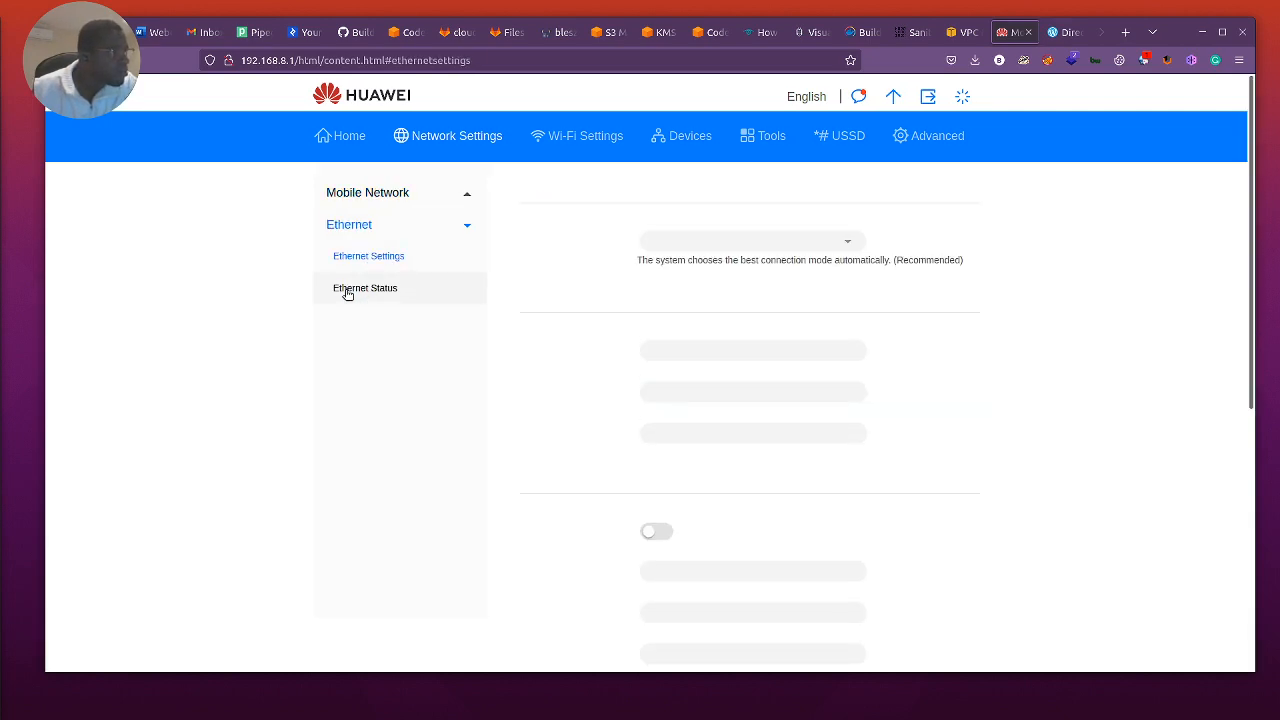
{"action": "scroll", "coordinate": [655, 383], "scroll_direction": "down", "scroll_amount": 5}
{"action": "scroll", "coordinate": [654, 380], "scroll_direction": "down", "scroll_amount": 2}
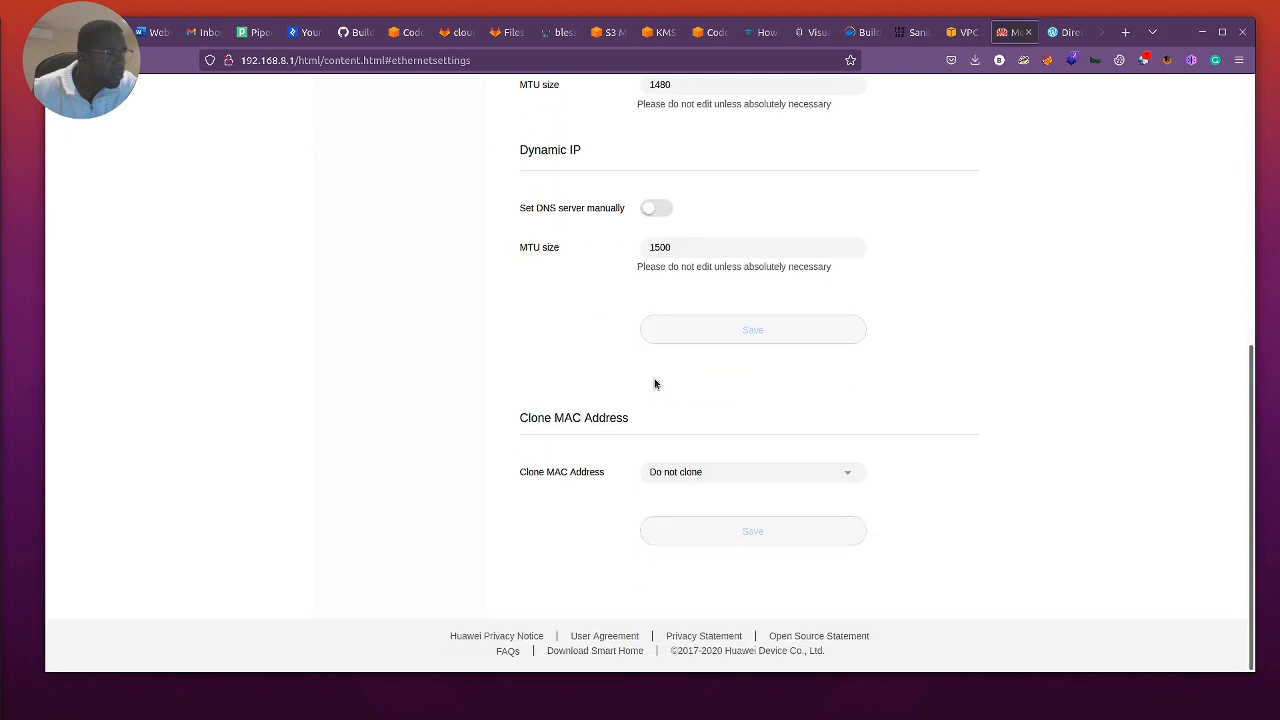
{"action": "scroll", "coordinate": [654, 375], "scroll_direction": "up", "scroll_amount": 6}
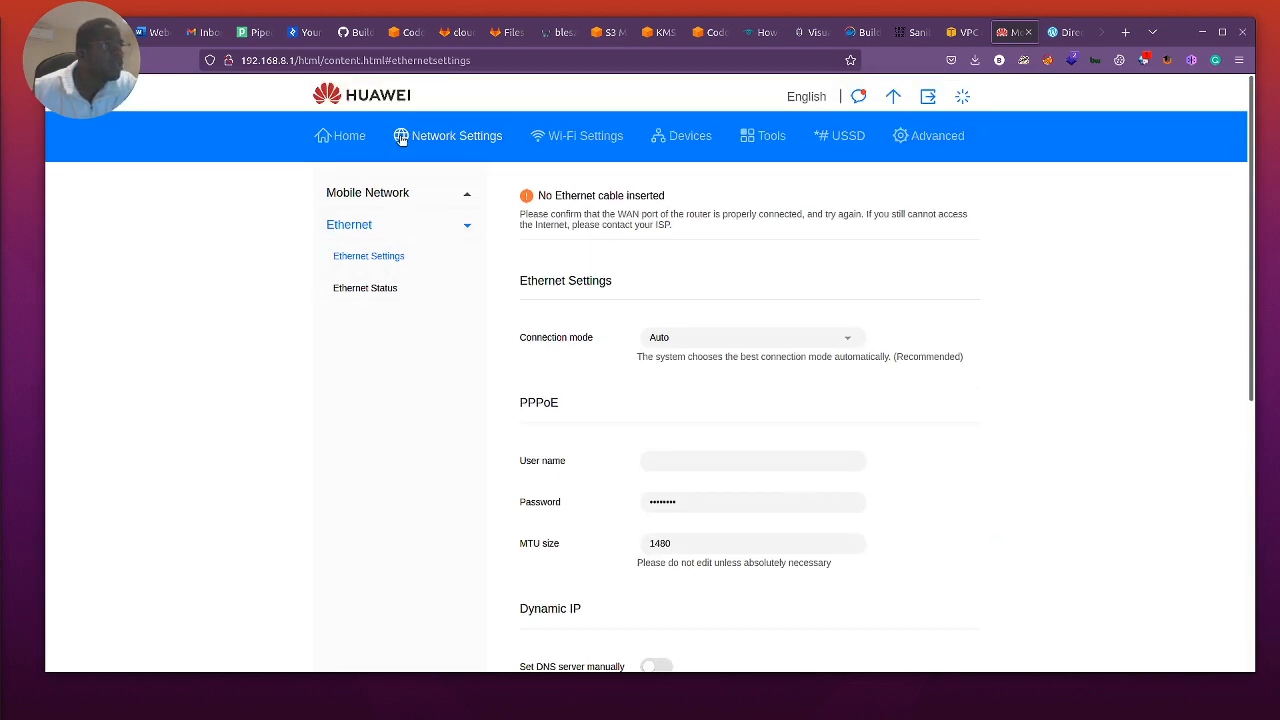
Step: Examine the Huawei router's advanced Wi-Fi settings and Wi-Fi security settings
{"action": "left_click", "coordinate": [938, 139]}
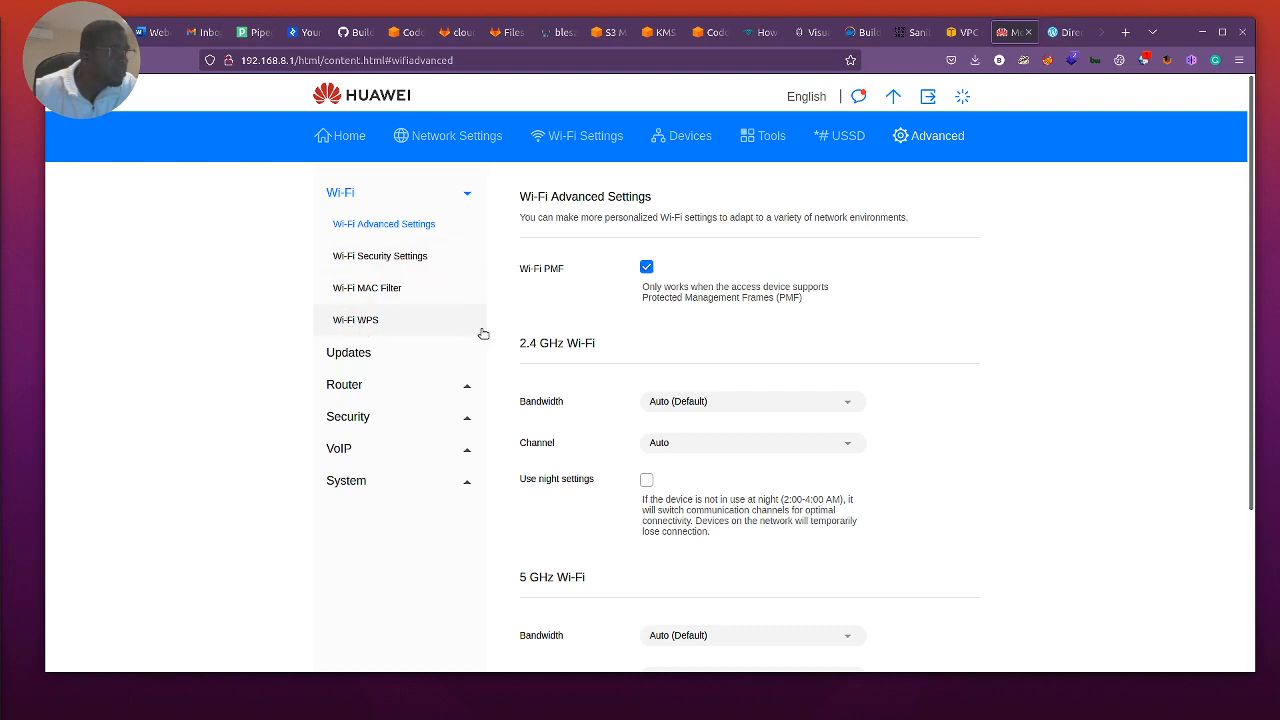
{"action": "scroll", "coordinate": [607, 403], "scroll_direction": "down", "scroll_amount": 2}
{"action": "scroll", "coordinate": [607, 403], "scroll_direction": "up", "scroll_amount": 2}
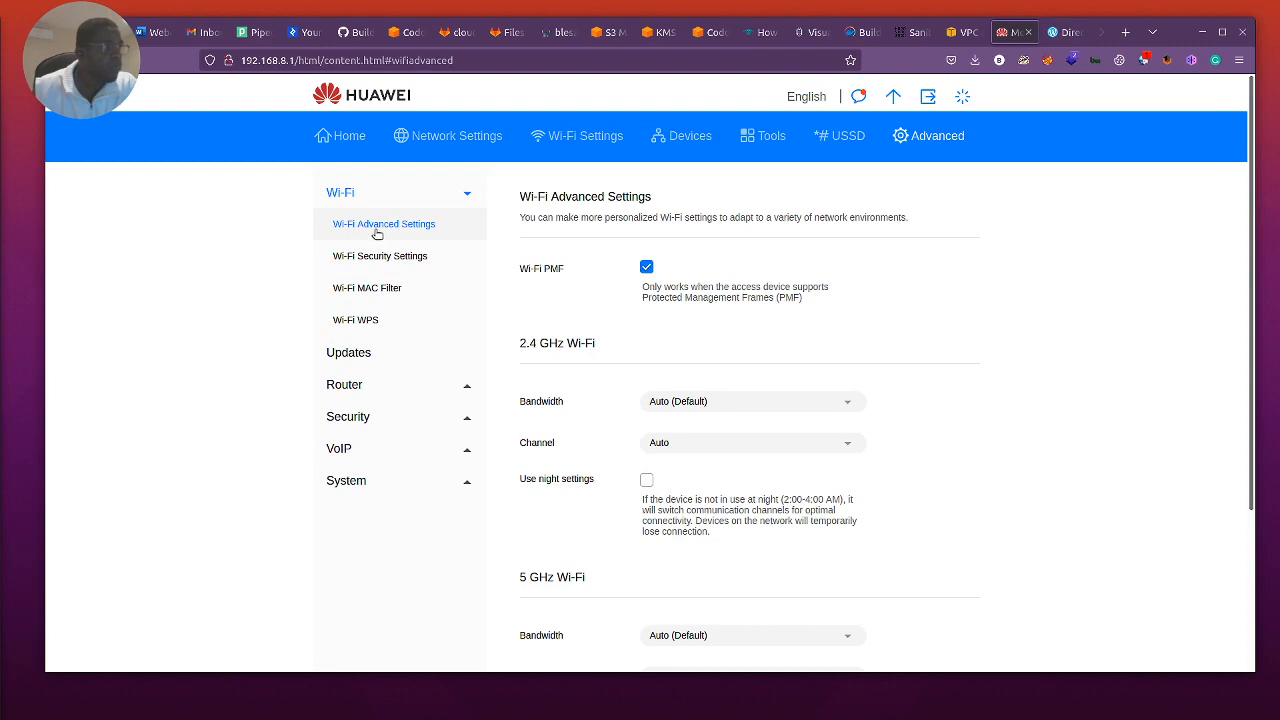
{"action": "left_click", "coordinate": [352, 257]}
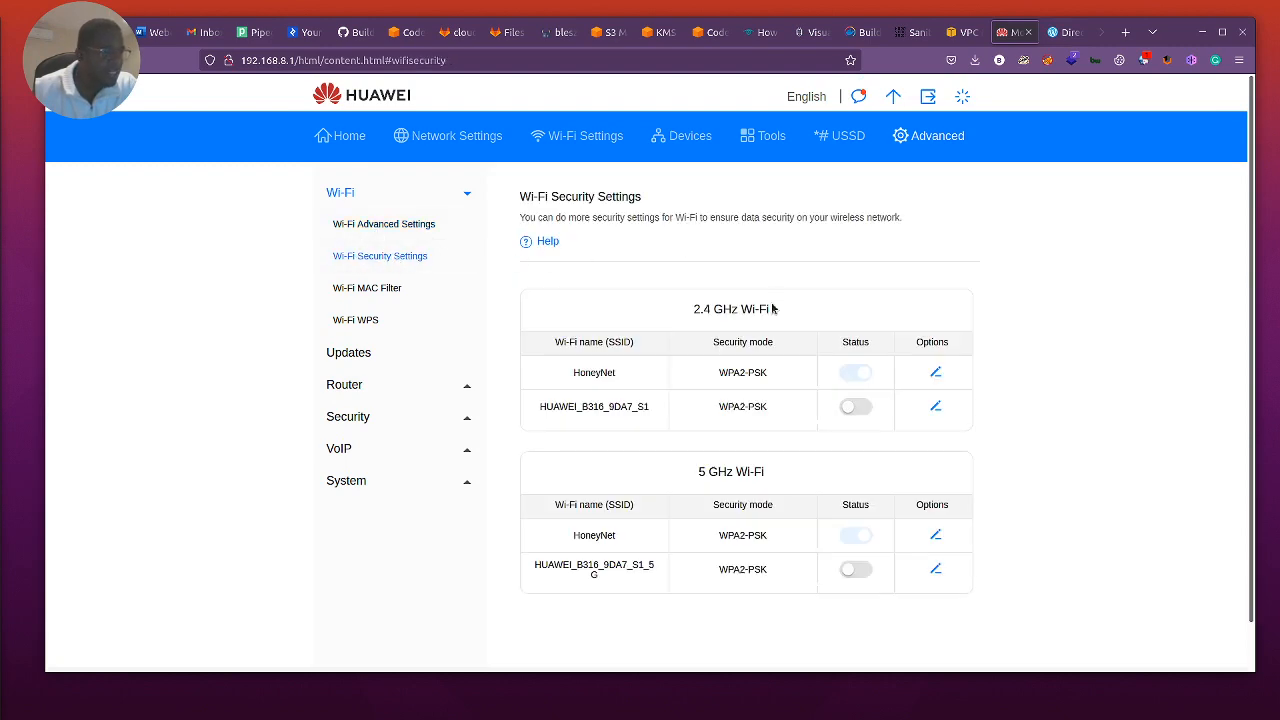
{"action": "scroll", "coordinate": [680, 460], "scroll_direction": "down", "scroll_amount": 1}
{"action": "scroll", "coordinate": [591, 517], "scroll_direction": "up", "scroll_amount": 1}
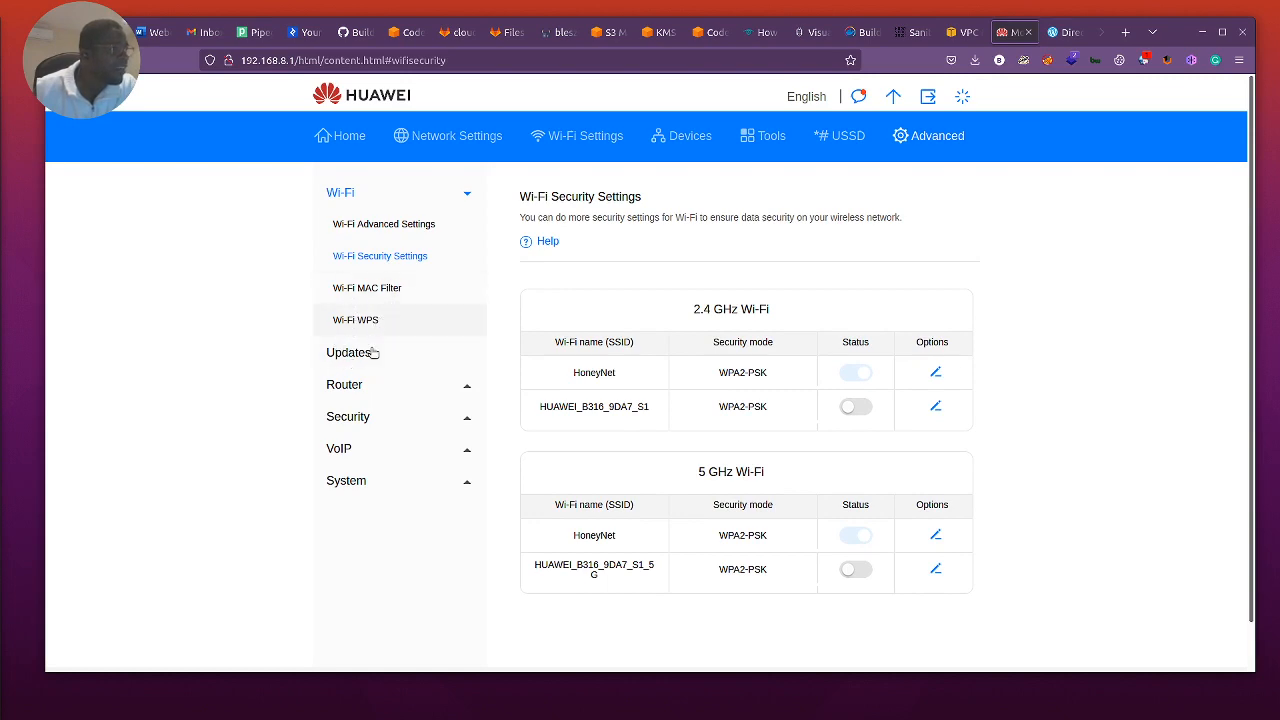
Step: Examine the Huawei router's DHCP settings, including the LAN IP address and DHCP IP range
{"action": "left_click", "coordinate": [350, 390]}
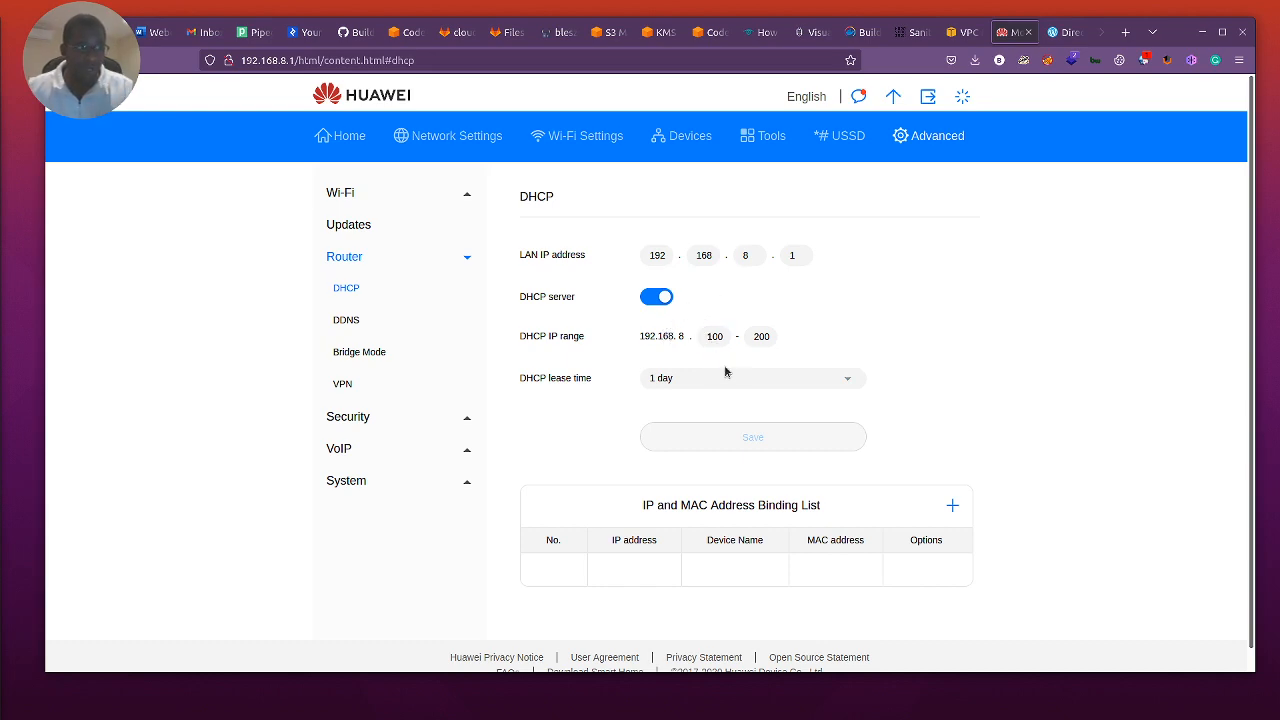
{"action": "left_click", "coordinate": [840, 335]}
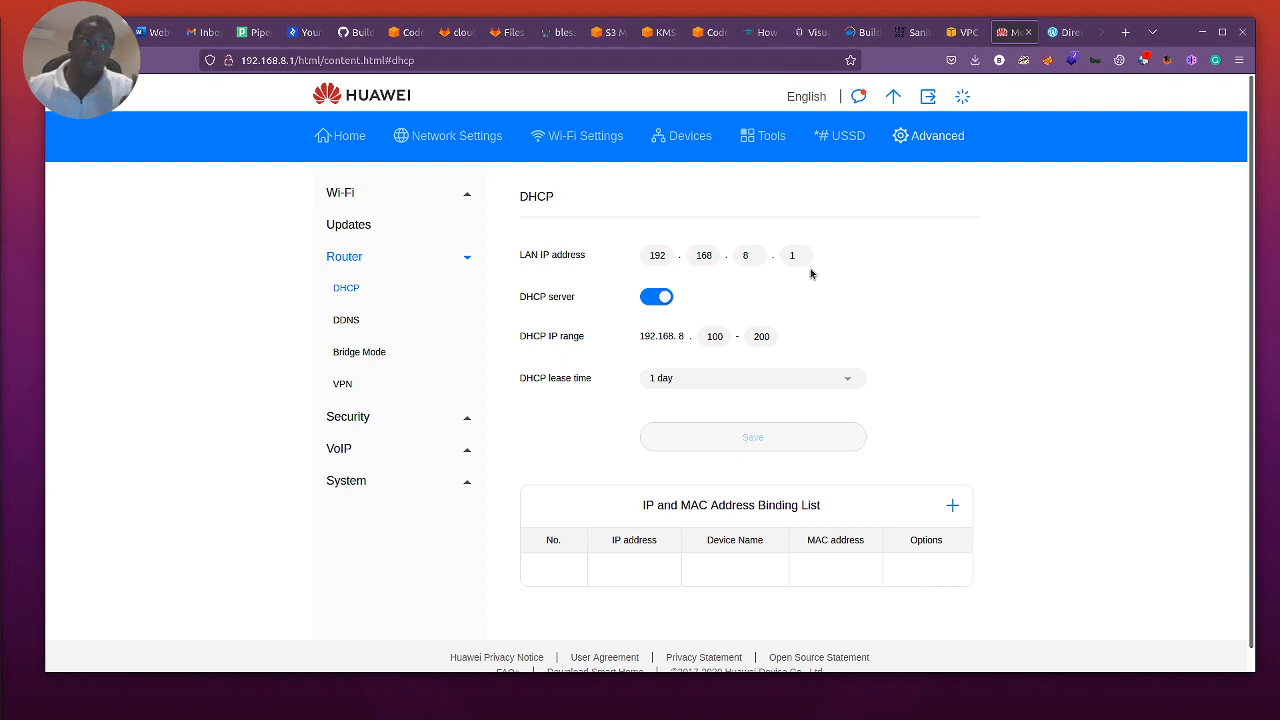
Step: Return to the AWS security group form and try to create the group with its 192.168.8.0/24 outbound rule
{"action": "left_click", "coordinate": [962, 32]}
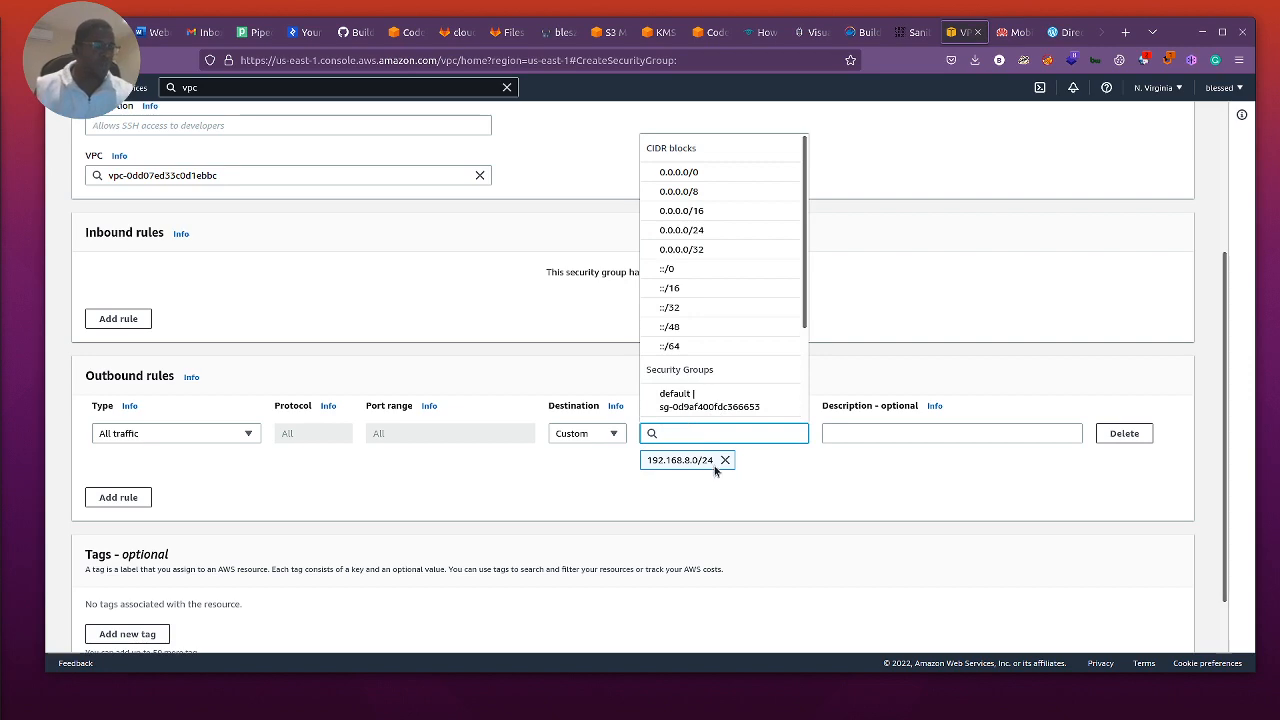
{"action": "left_click", "coordinate": [804, 496]}
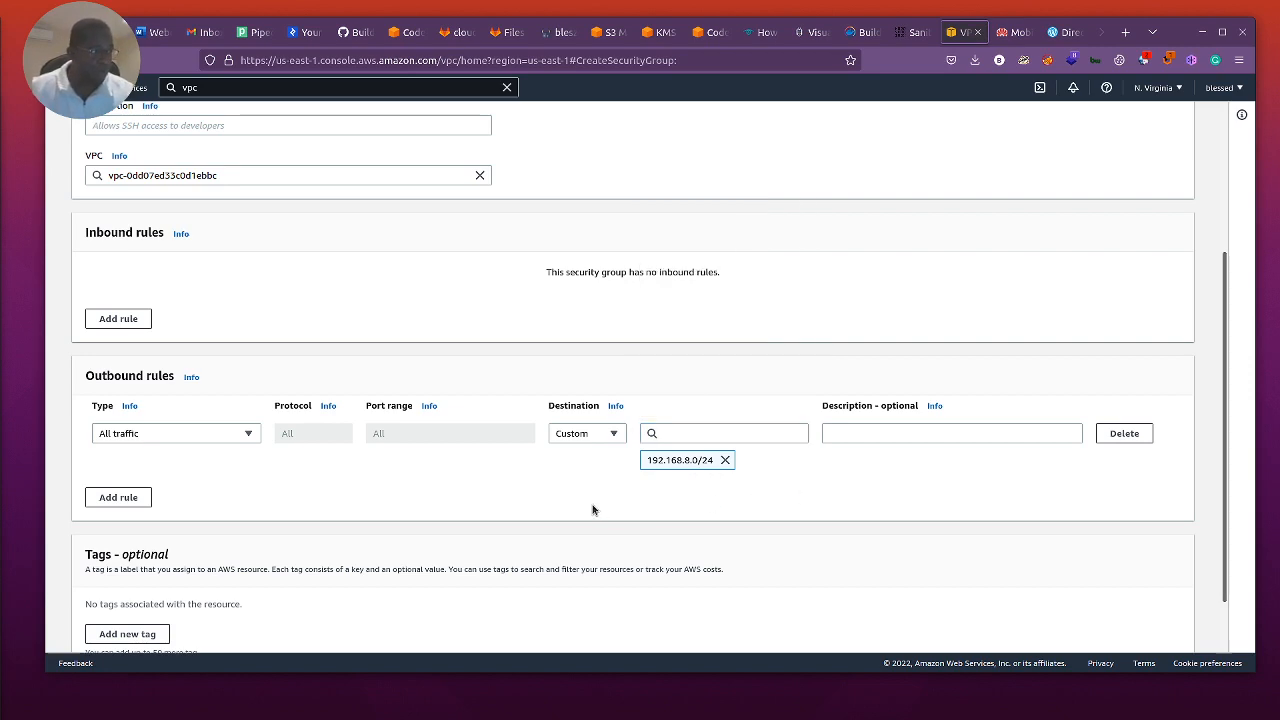
{"action": "scroll", "coordinate": [722, 492], "scroll_direction": "down", "scroll_amount": 2}
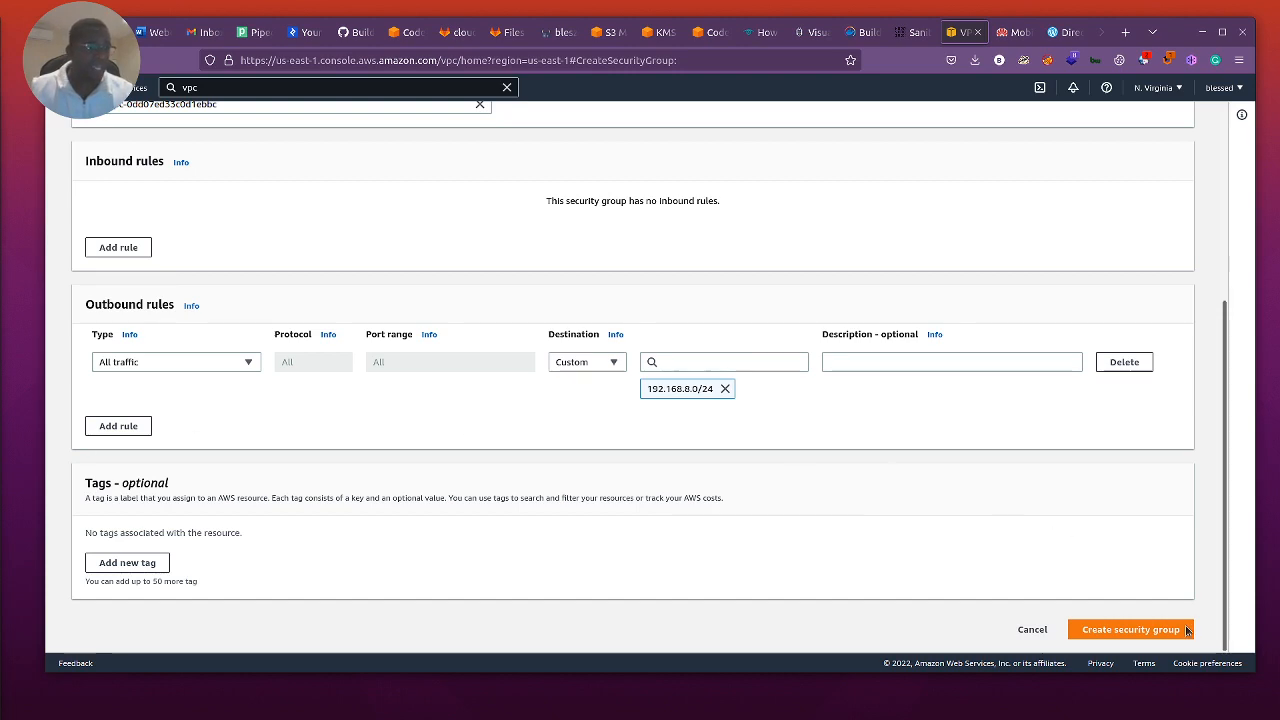
{"action": "left_click", "coordinate": [1130, 630]}
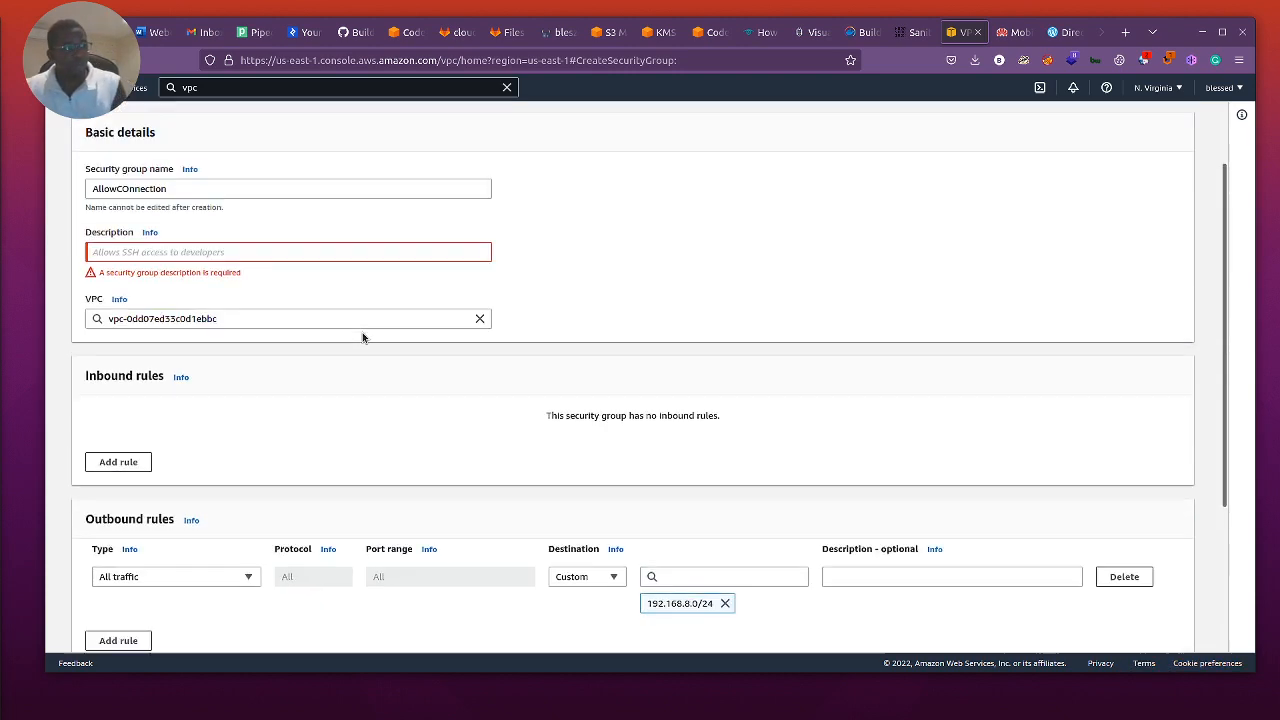
Step: Enter "Allow inbound from Home" as the security group's description and create the AllowCOnnection group
{"action": "left_click", "coordinate": [215, 342]}
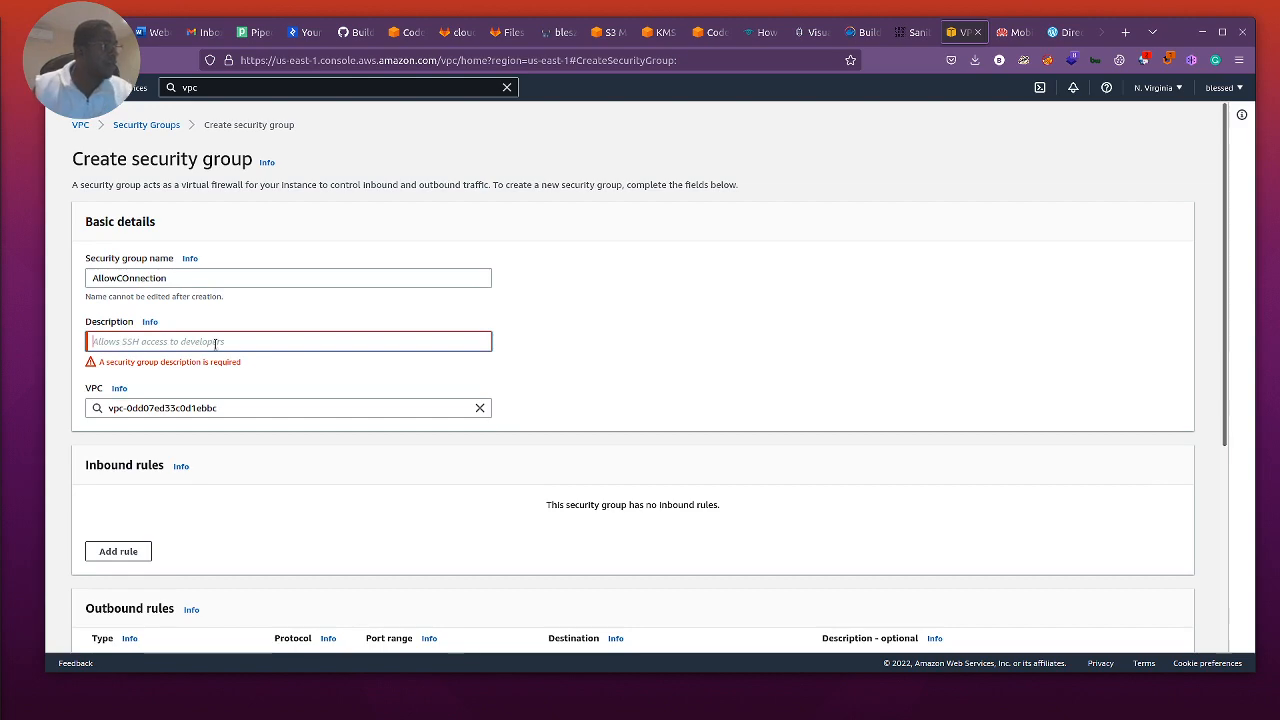
{"action": "type", "text": "A"}
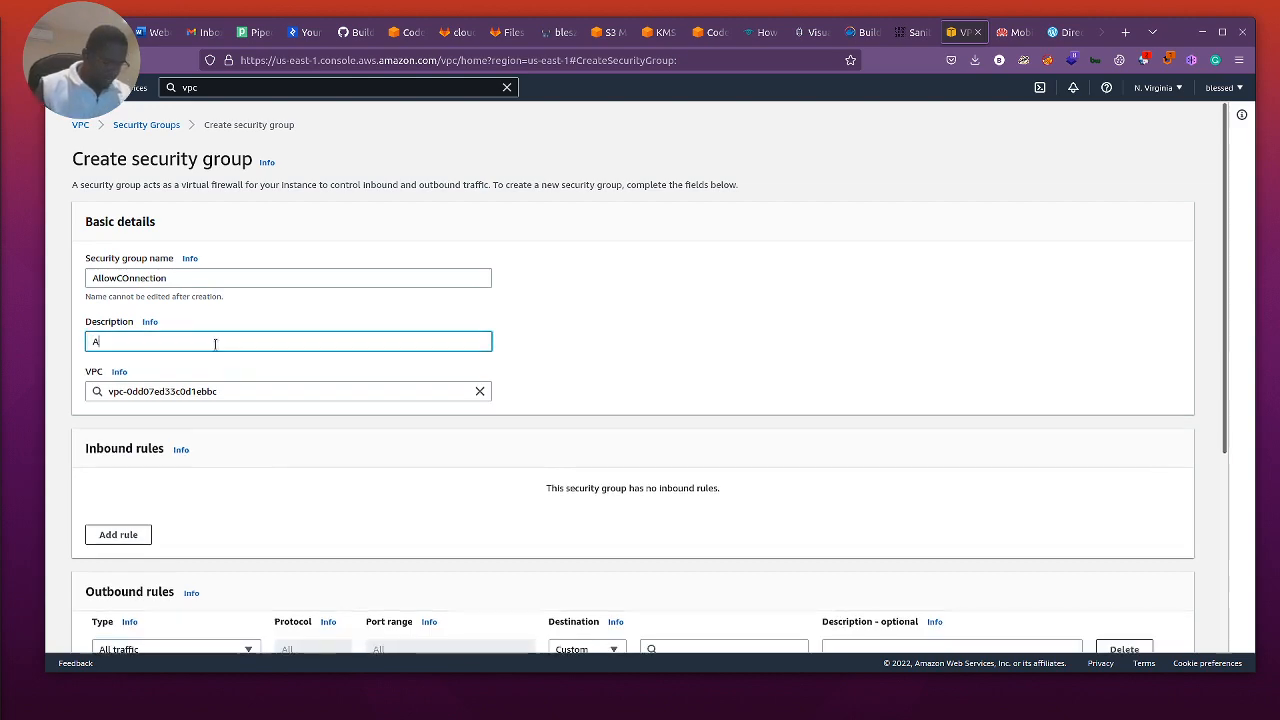
{"action": "type", "text": "llow inboun"}
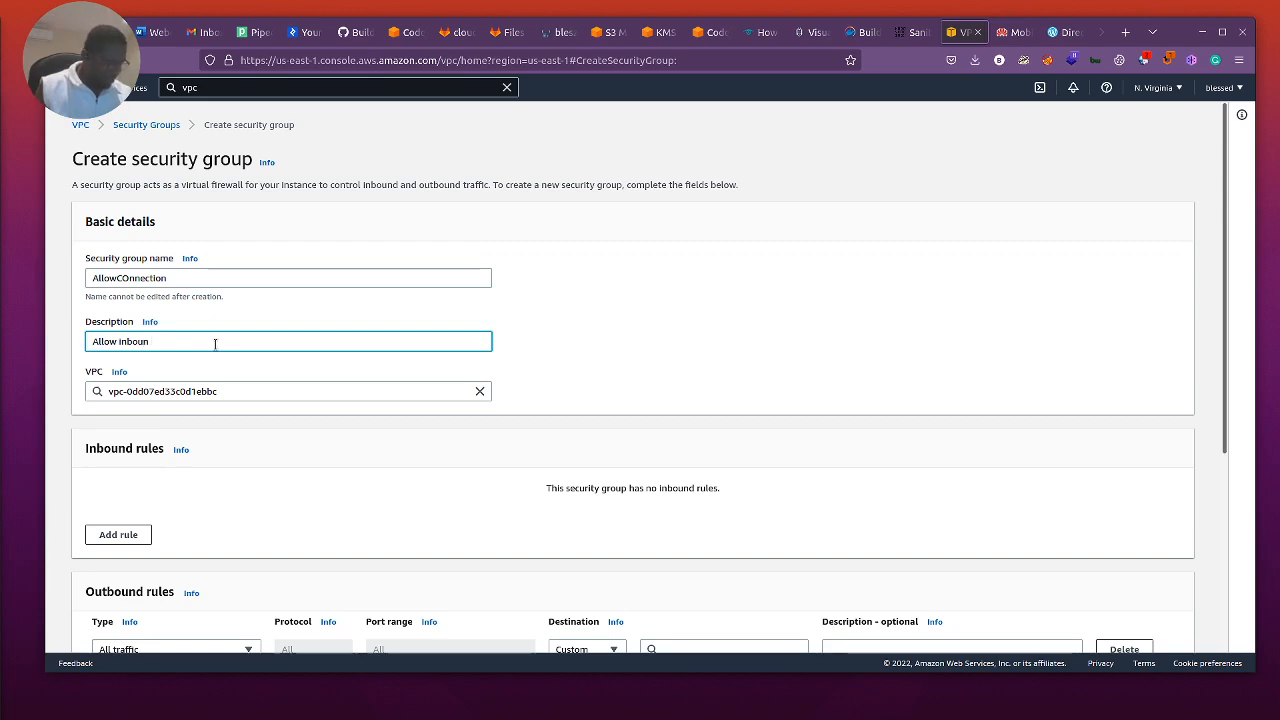
{"action": "type", "text": "d from home"}
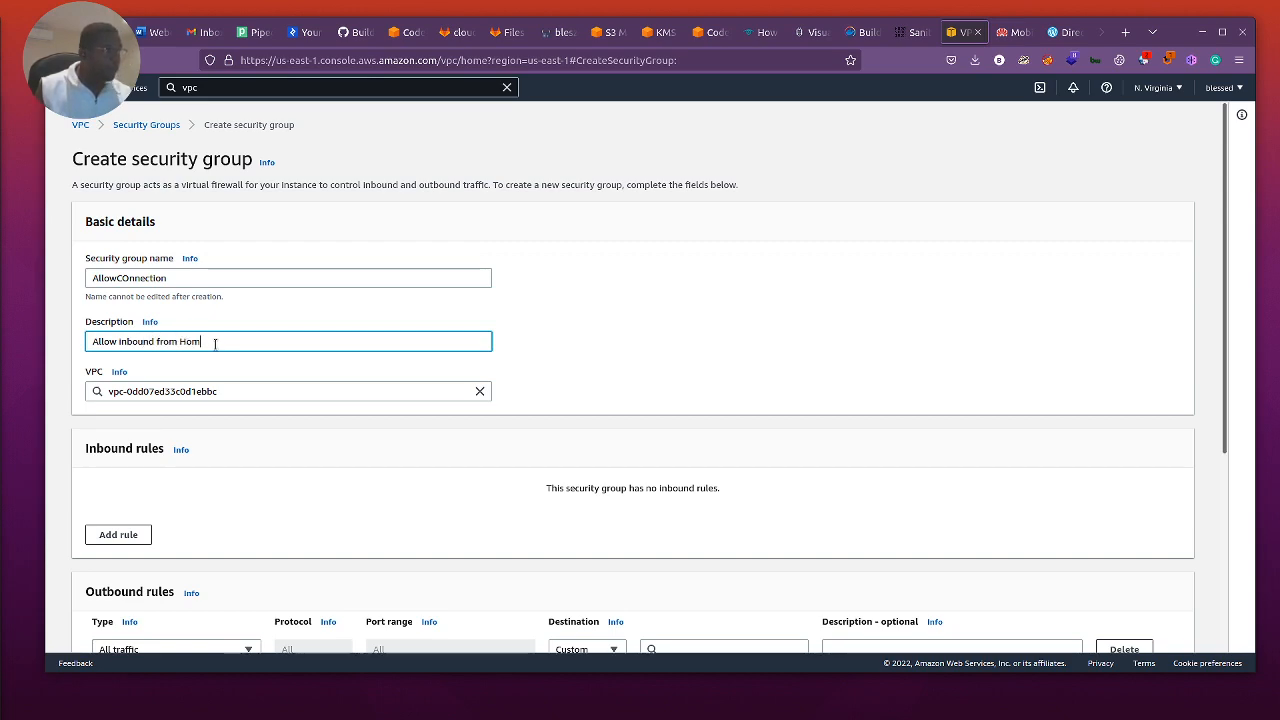
{"action": "scroll", "coordinate": [1193, 432], "scroll_direction": "down", "scroll_amount": 3}
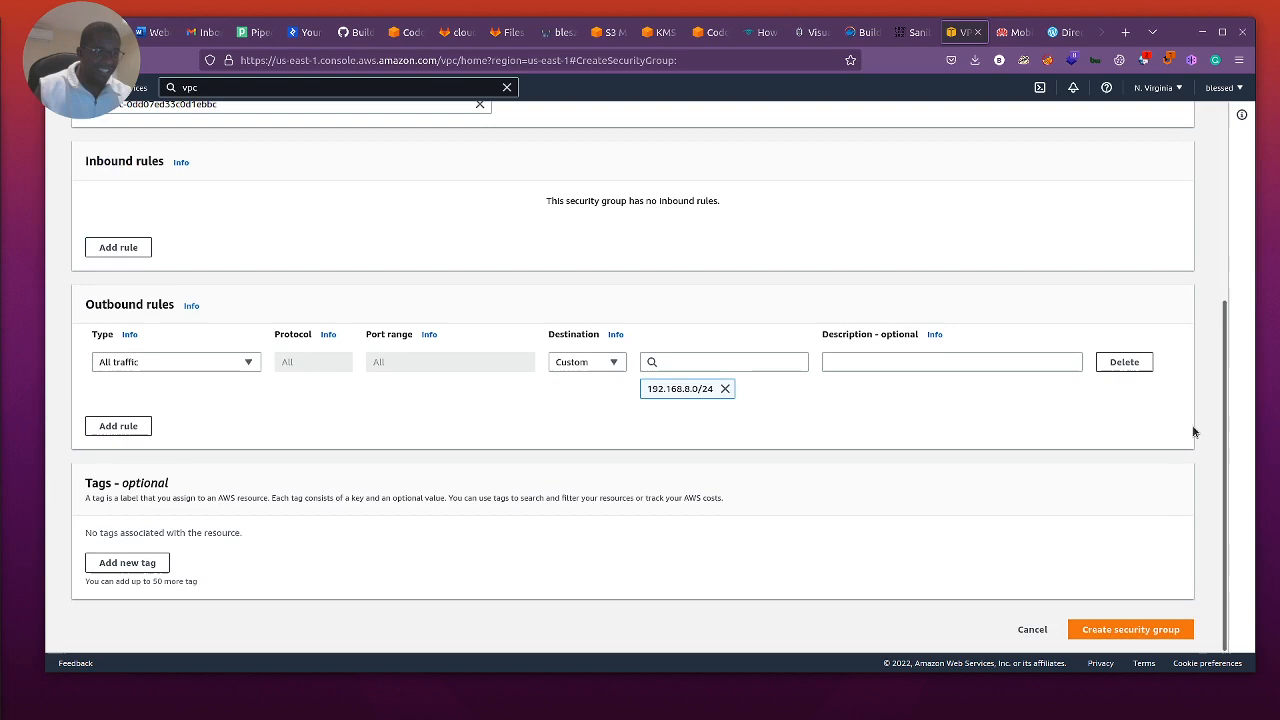
{"action": "left_click", "coordinate": [1155, 631]}
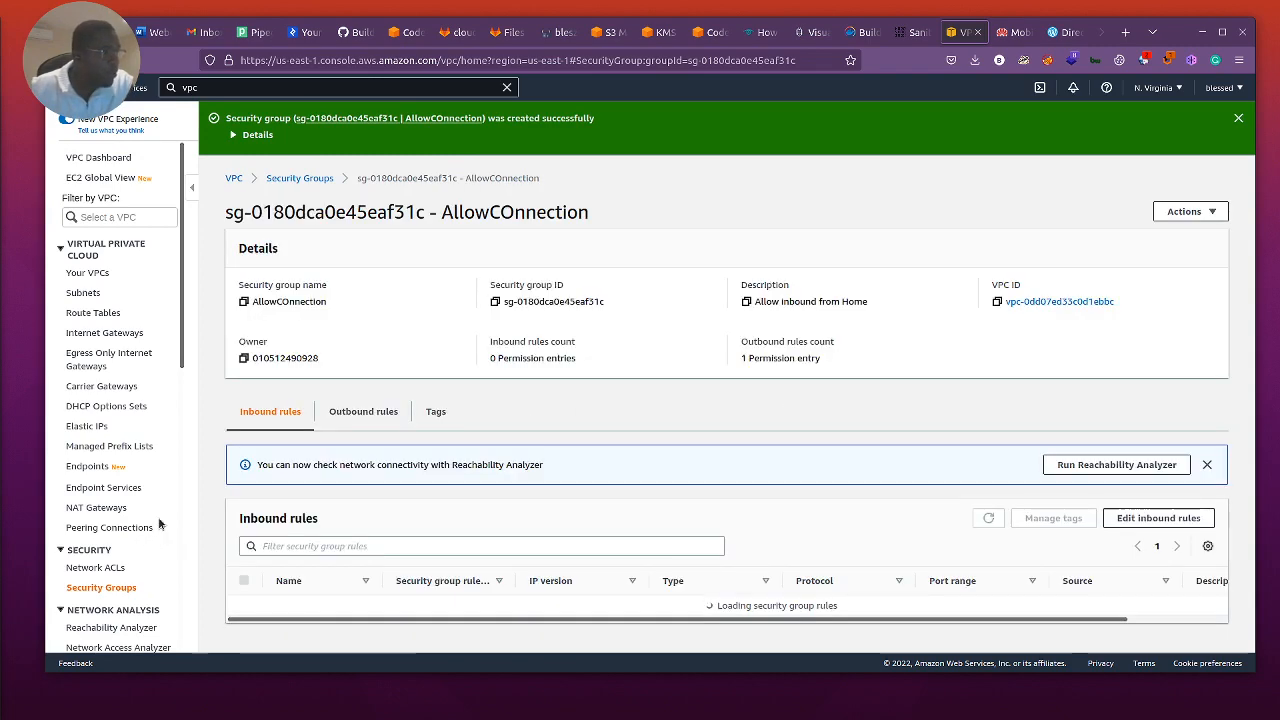
Step: Go to the site-to-site VPN connections and open the configuration download options for the ToCiscoLab connection
{"action": "scroll", "coordinate": [160, 523], "scroll_direction": "down", "scroll_amount": 4}
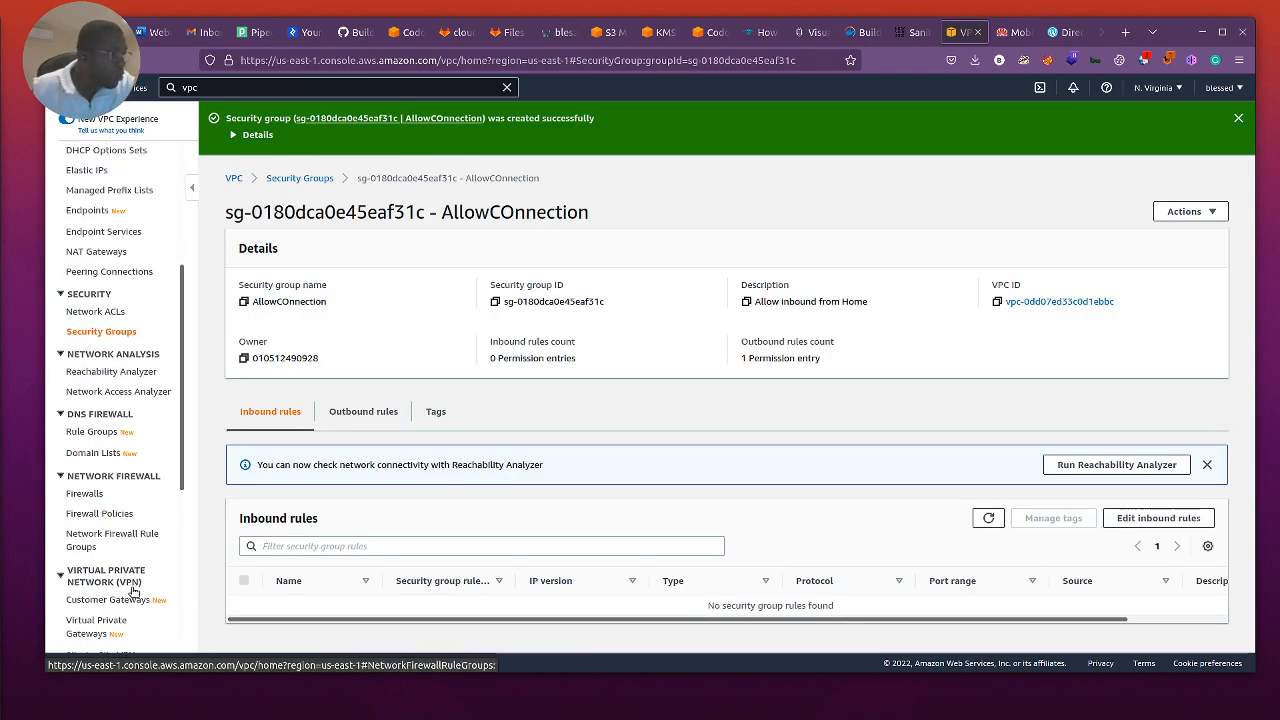
{"action": "scroll", "coordinate": [130, 560], "scroll_direction": "down", "scroll_amount": 2}
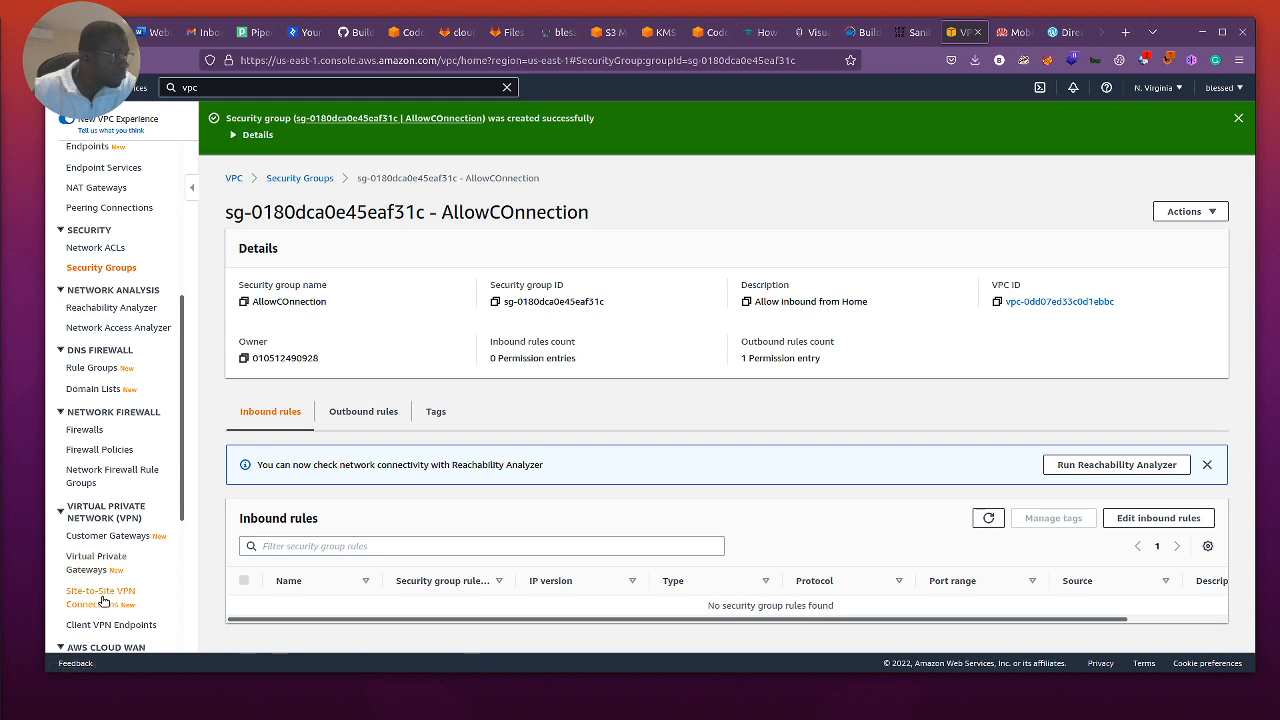
{"action": "scroll", "coordinate": [128, 565], "scroll_direction": "down", "scroll_amount": 3}
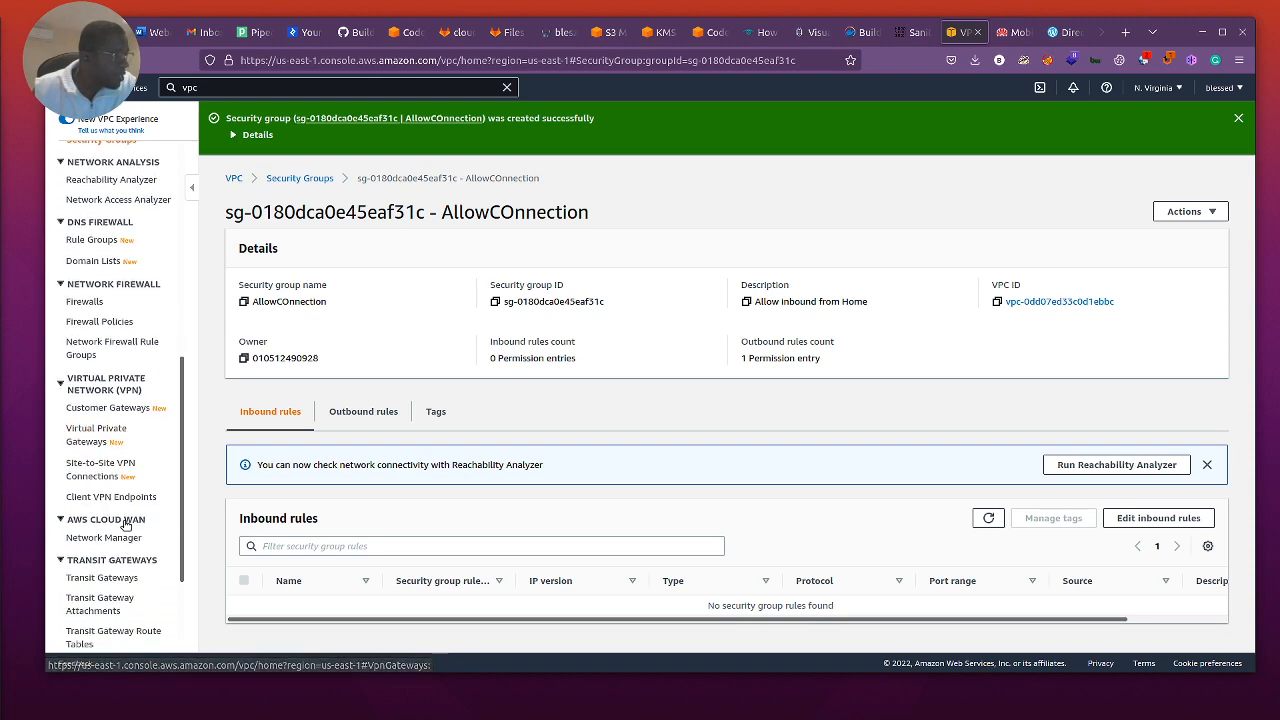
{"action": "left_click", "coordinate": [92, 470]}
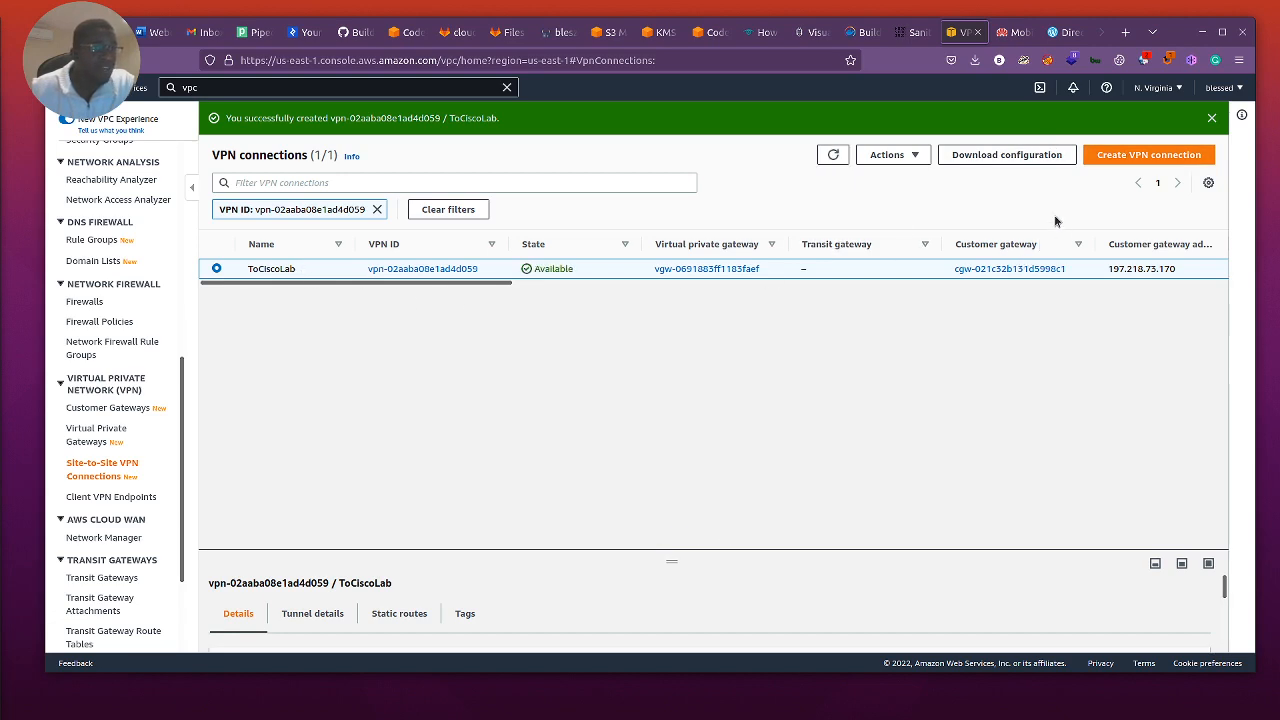
{"action": "left_click", "coordinate": [1026, 156]}
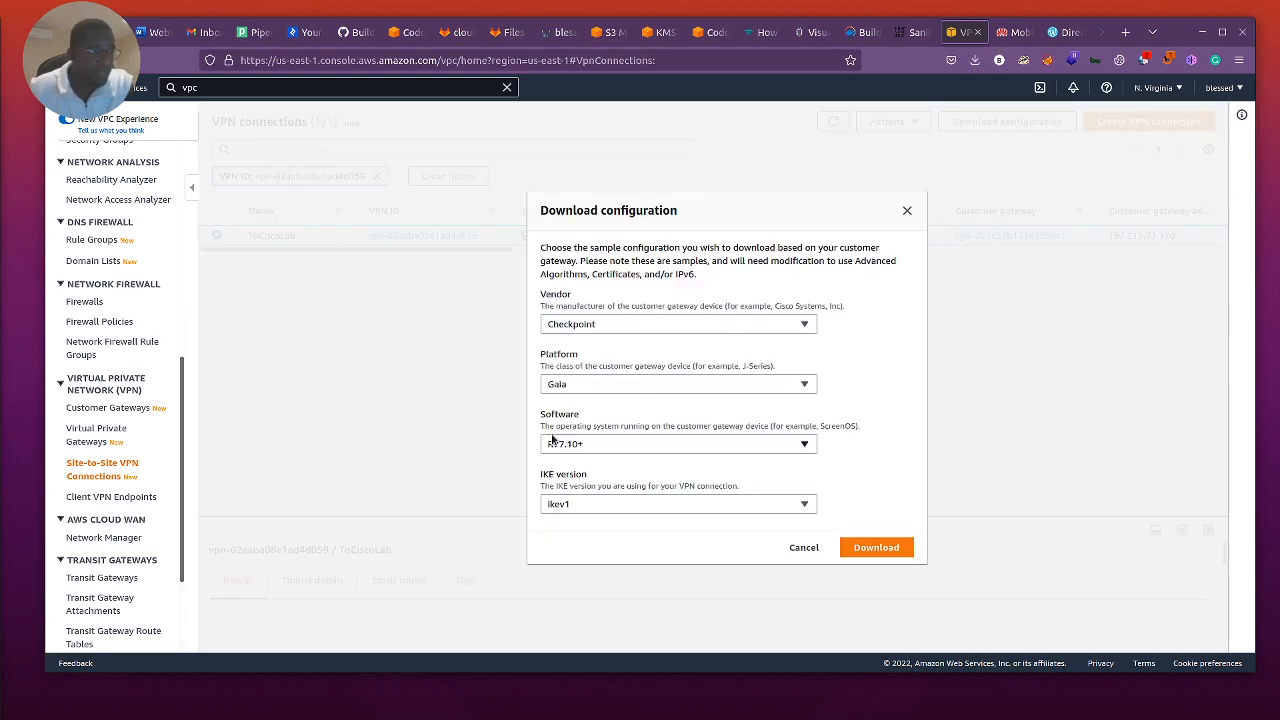
Step: Set the vendor of the sample configuration to Cisco Systems, Inc
{"action": "left_click", "coordinate": [715, 324]}
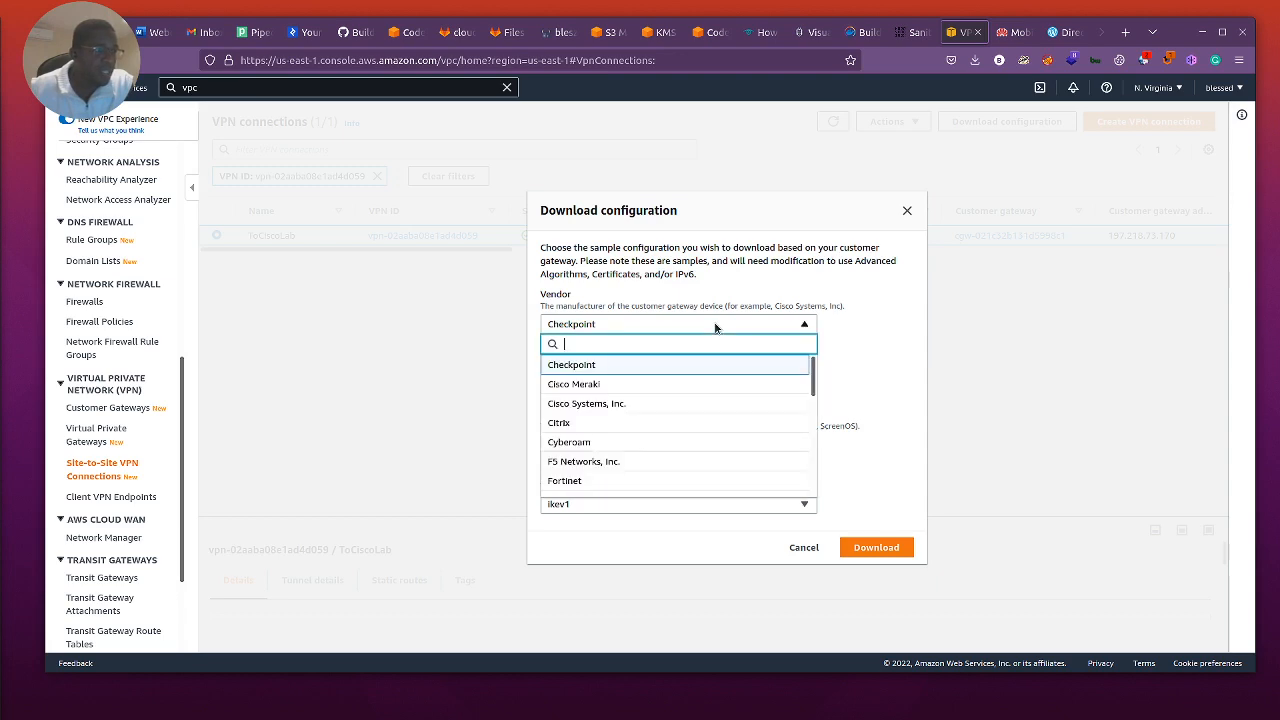
{"action": "scroll", "coordinate": [631, 398], "scroll_direction": "down", "scroll_amount": 5}
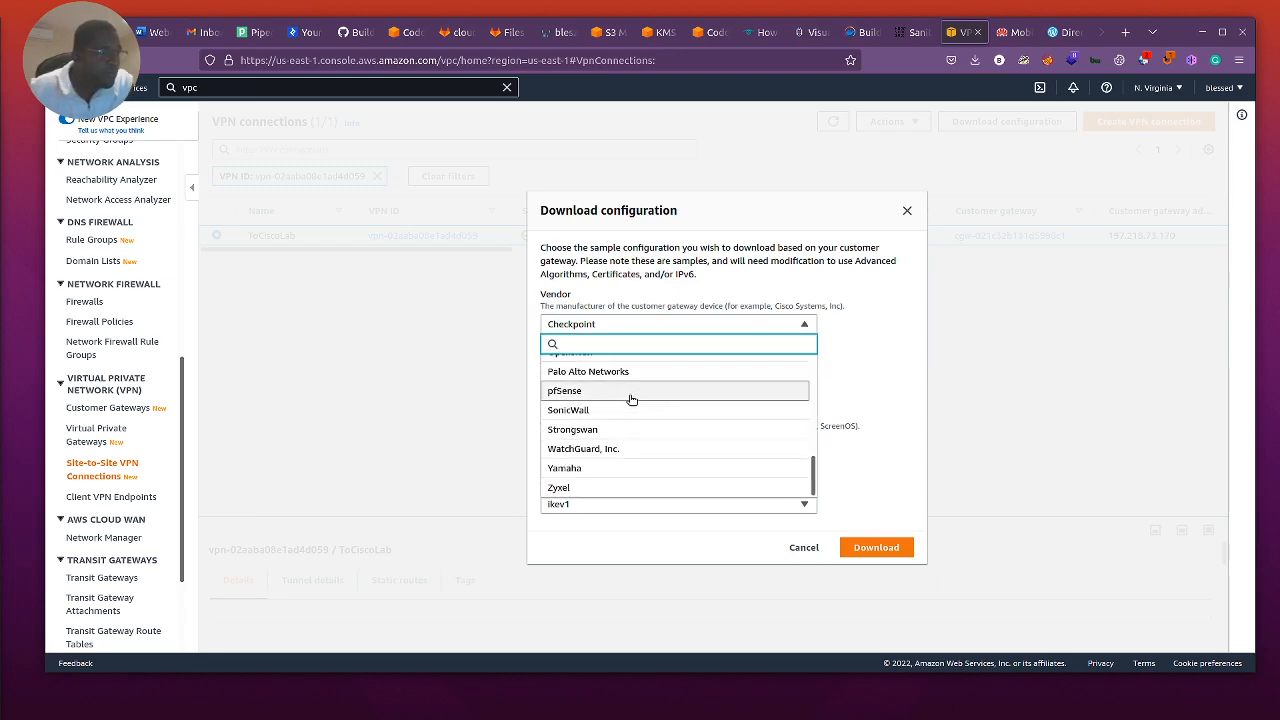
{"action": "scroll", "coordinate": [631, 426], "scroll_direction": "up", "scroll_amount": 2}
{"action": "scroll", "coordinate": [633, 426], "scroll_direction": "down", "scroll_amount": 2}
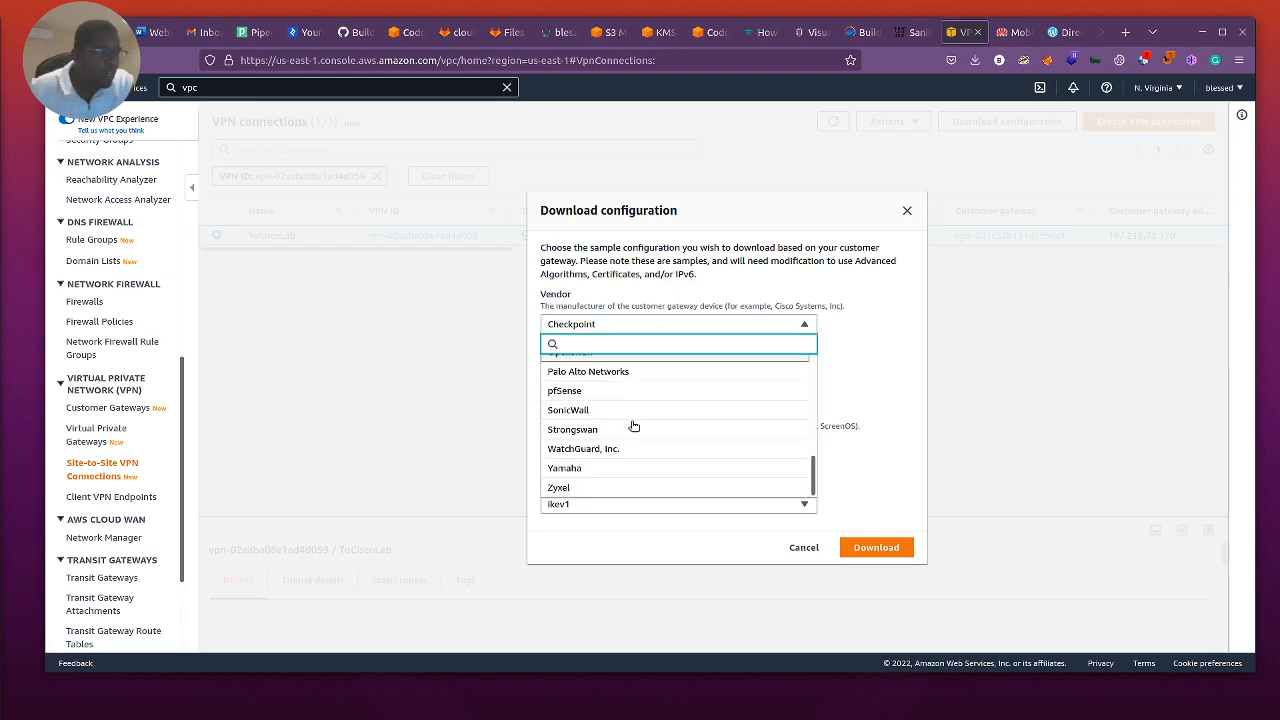
{"action": "scroll", "coordinate": [624, 449], "scroll_direction": "up", "scroll_amount": 4}
{"action": "scroll", "coordinate": [630, 440], "scroll_direction": "up", "scroll_amount": 3}
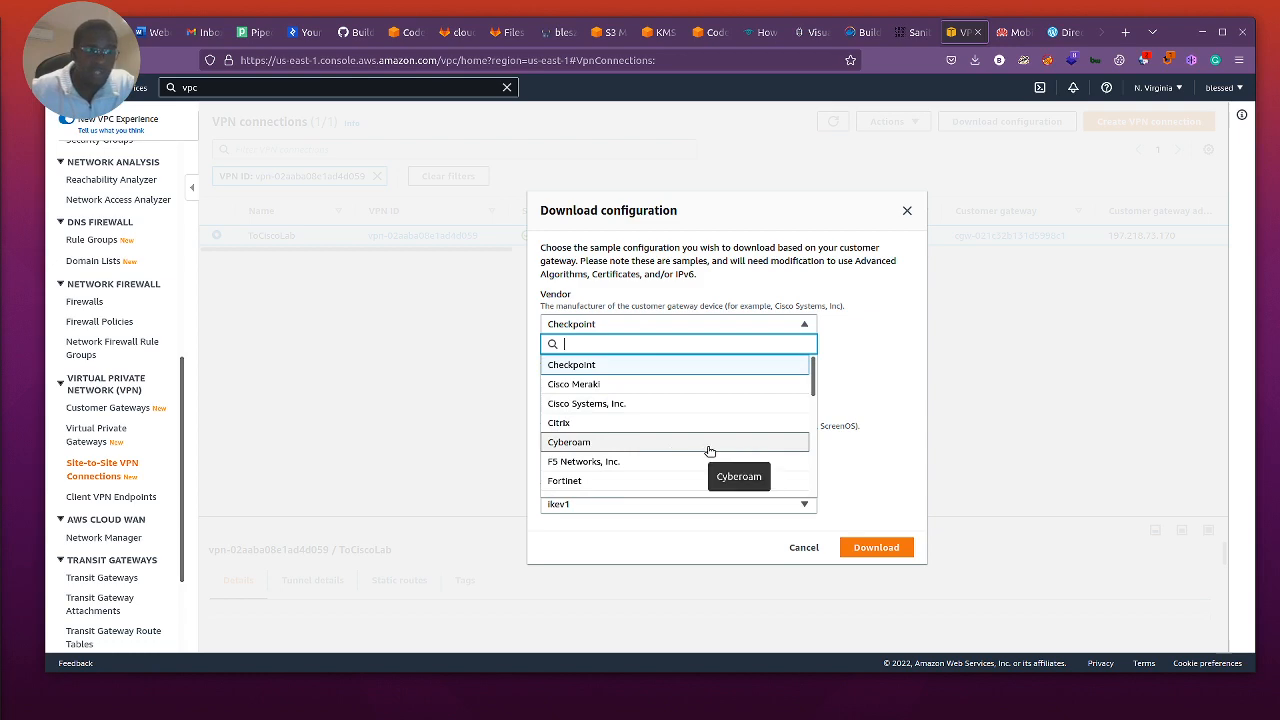
{"action": "left_click", "coordinate": [595, 405]}
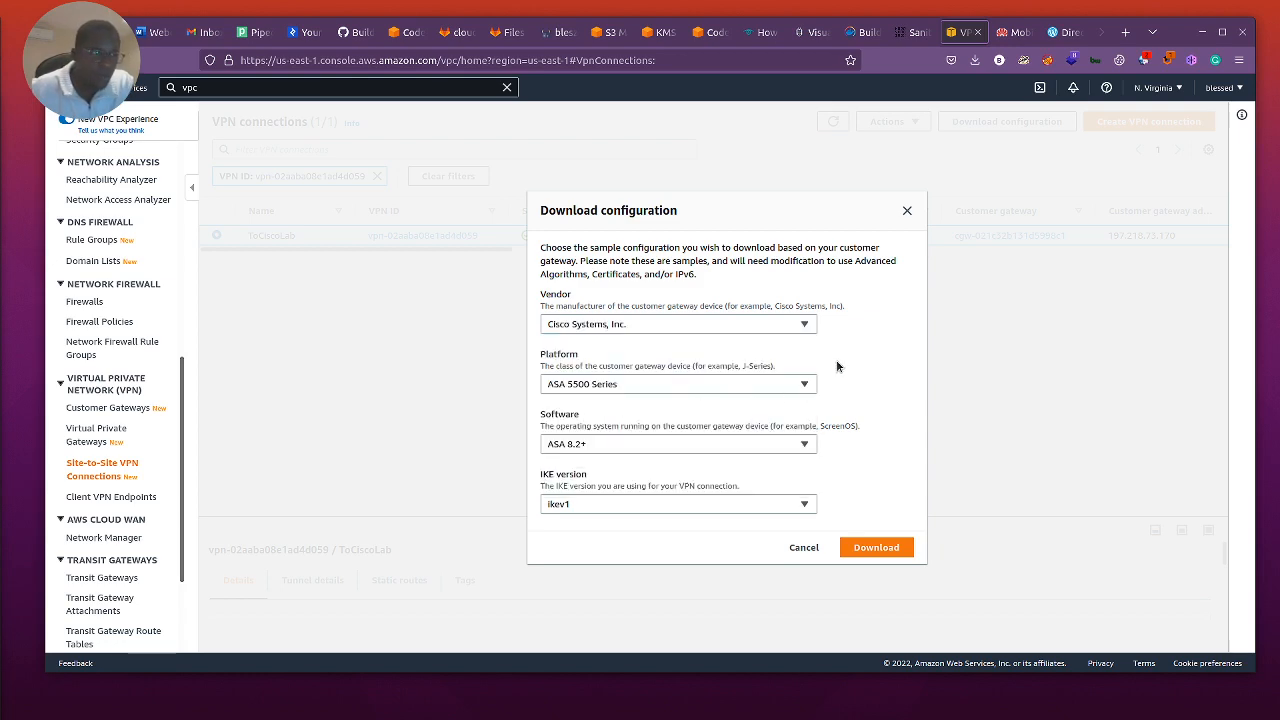
Step: Set the platform of the sample configuration to Cisco ASR 1000
{"action": "left_click", "coordinate": [680, 385]}
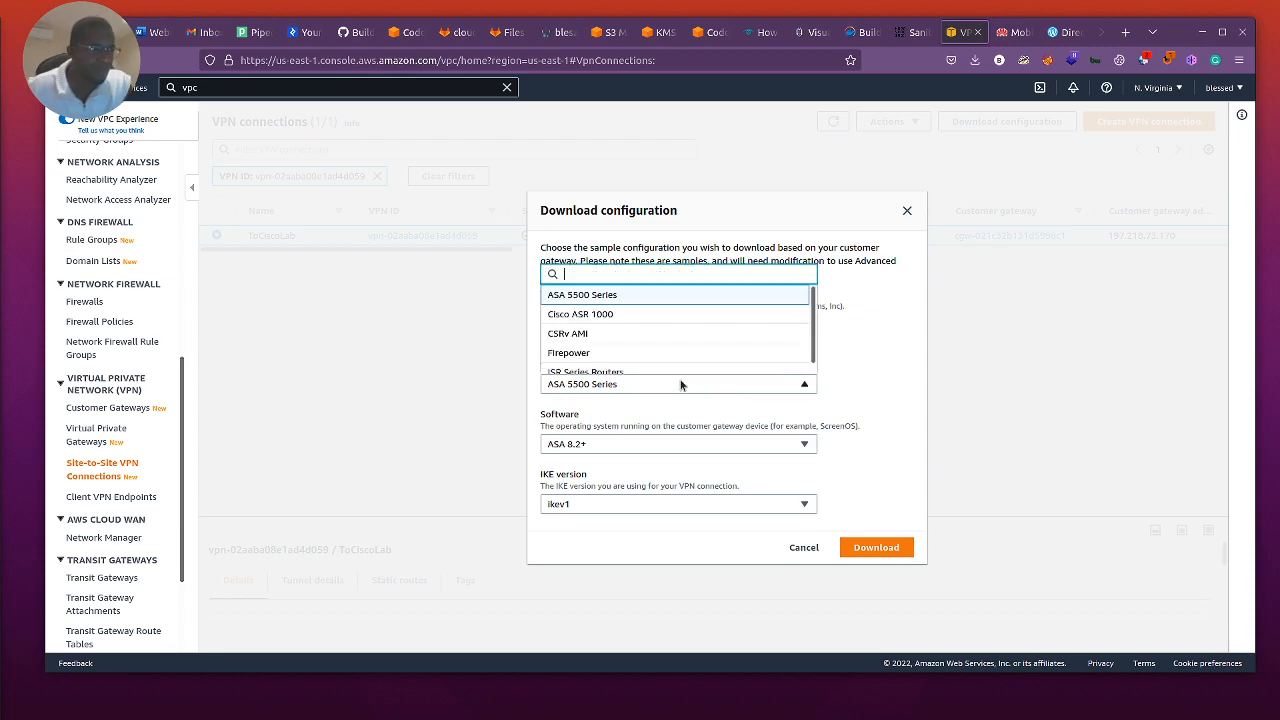
{"action": "scroll", "coordinate": [702, 340], "scroll_direction": "down", "scroll_amount": 1}
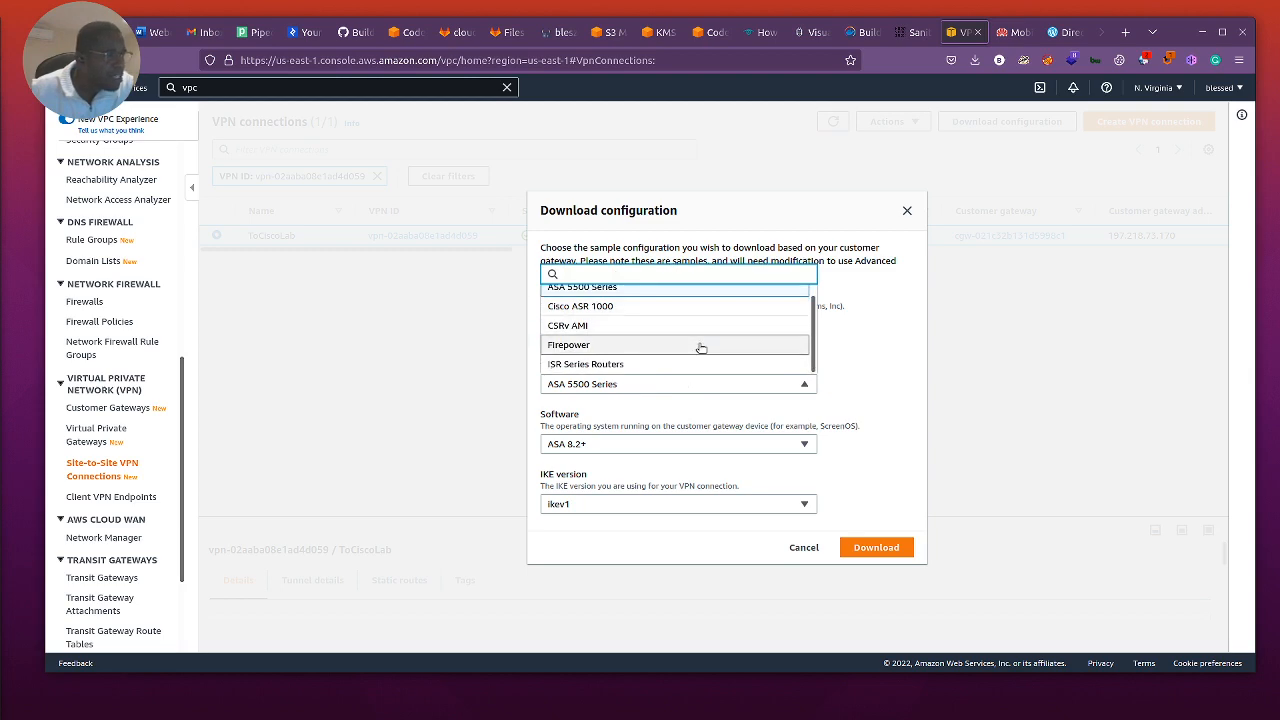
{"action": "scroll", "coordinate": [702, 347], "scroll_direction": "up", "scroll_amount": 1}
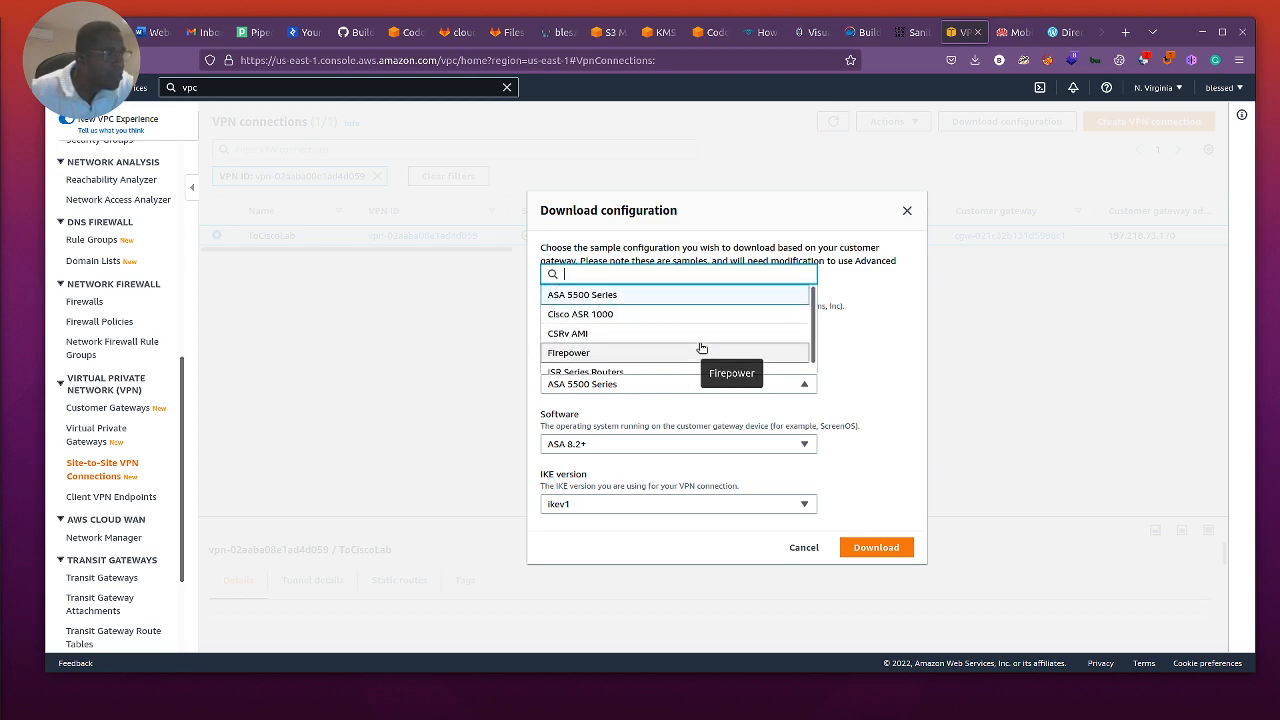
{"action": "left_click", "coordinate": [600, 316]}
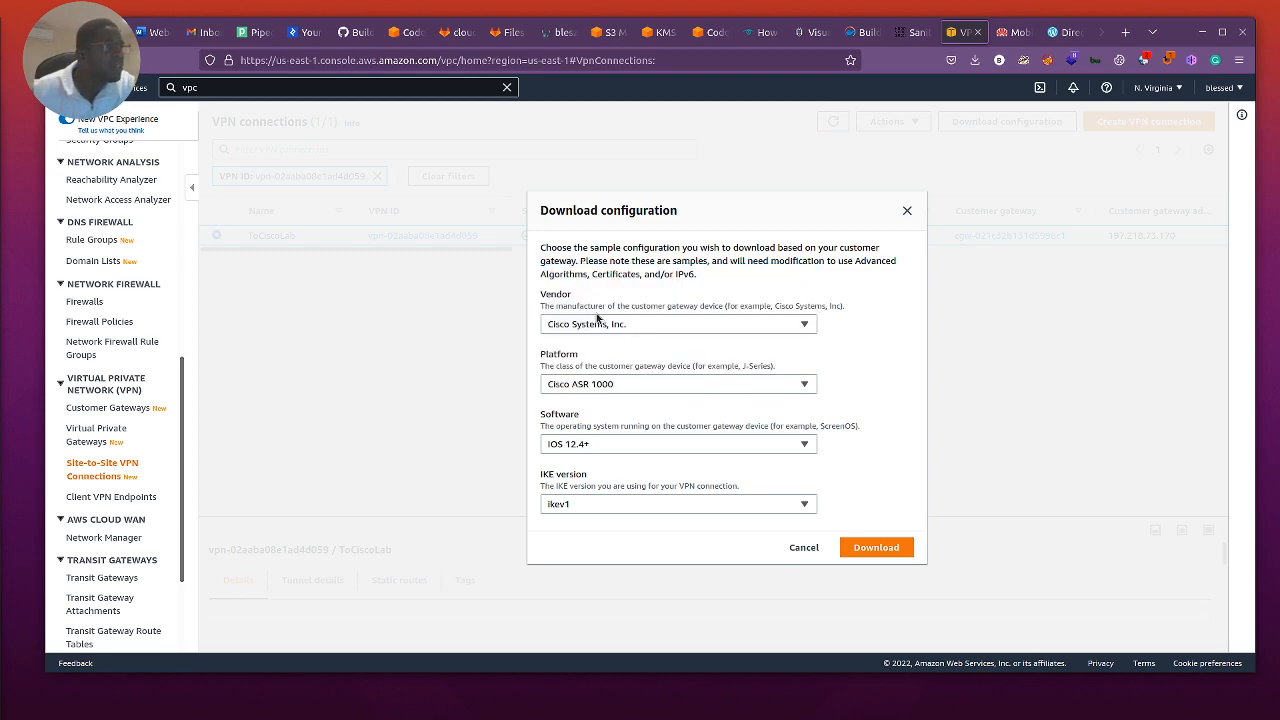
Step: Keep IOS 12.4+ as the software and ikev1 as the IKE version, and download the sample configuration
{"action": "left_click", "coordinate": [655, 448]}
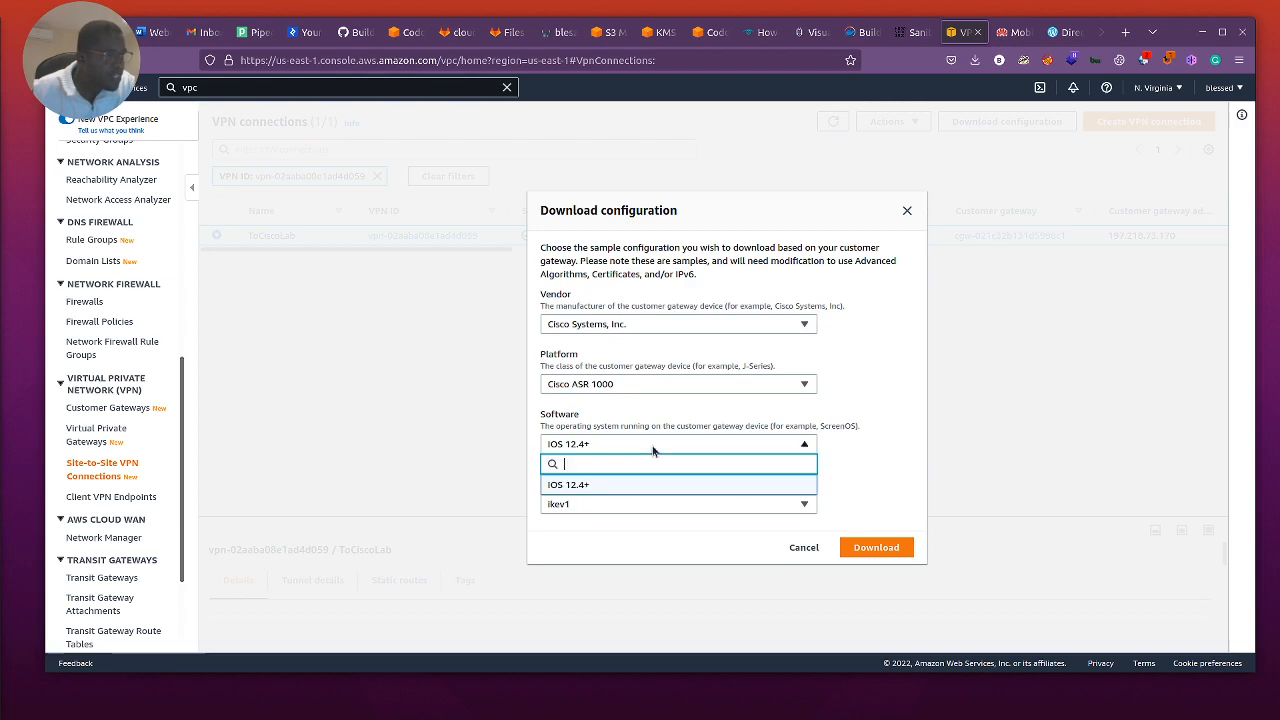
{"action": "left_click", "coordinate": [864, 450]}
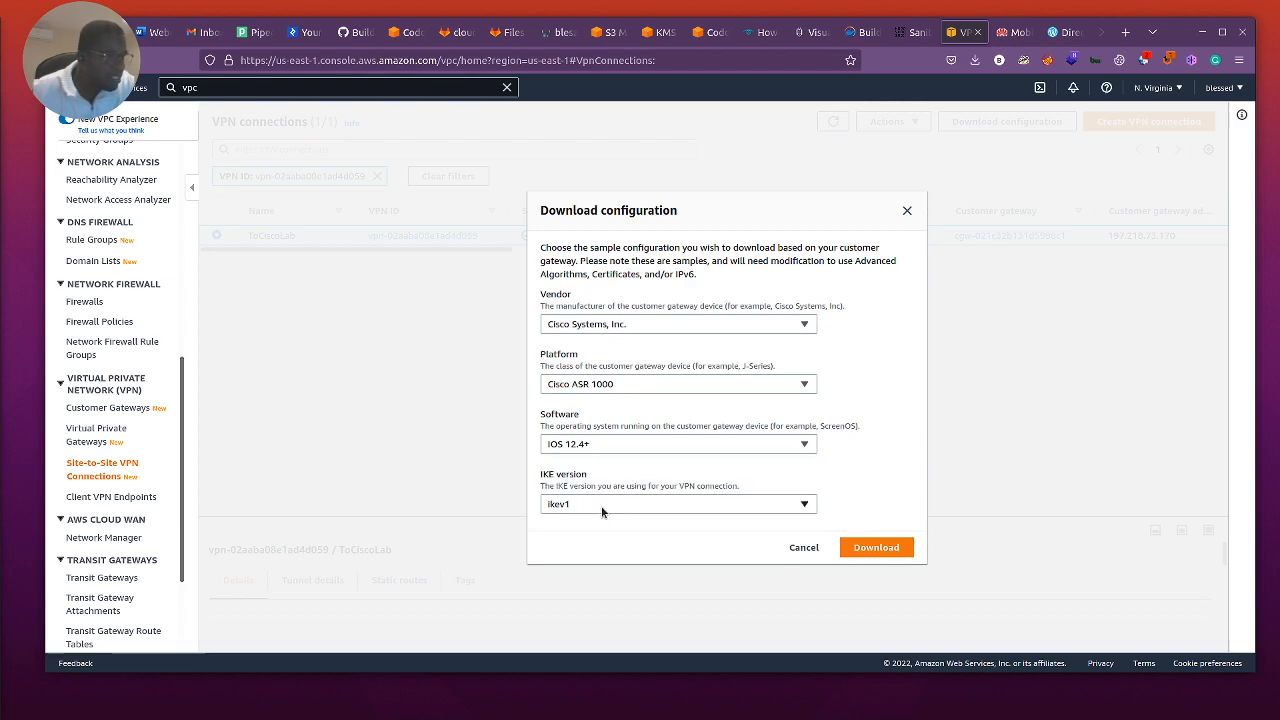
{"action": "left_click", "coordinate": [587, 508]}
{"action": "left_click", "coordinate": [874, 484]}
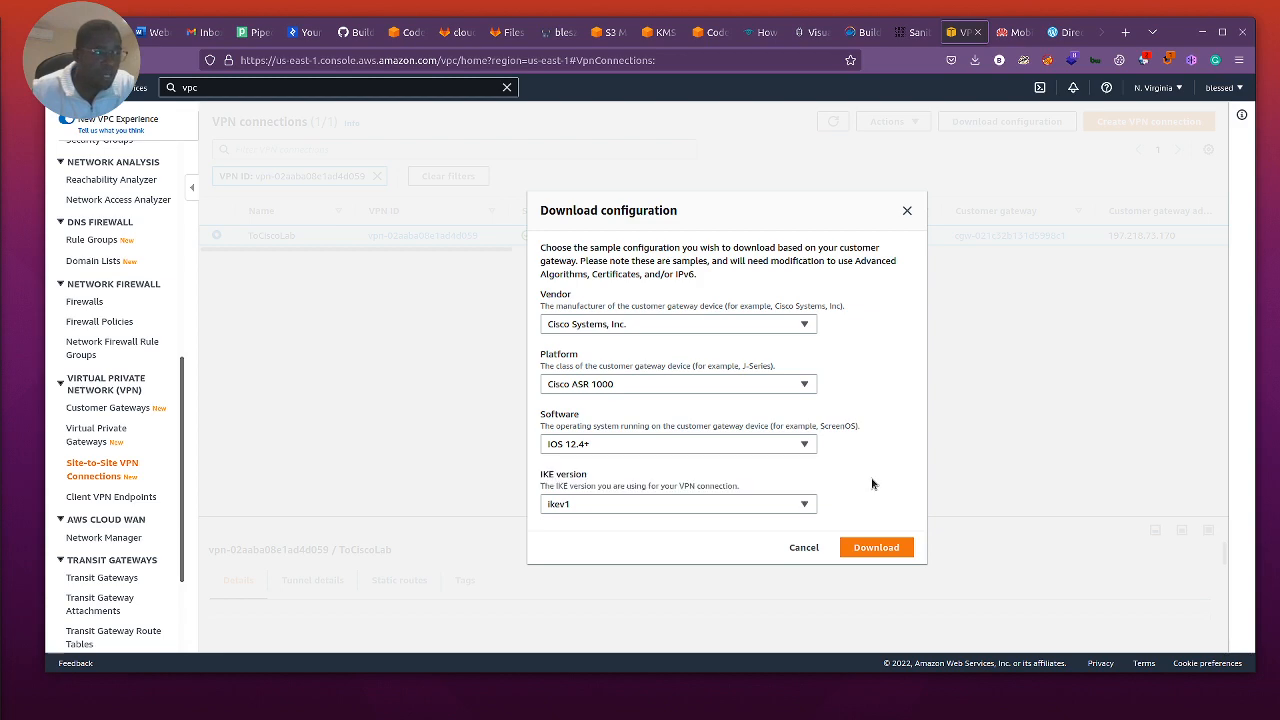
{"action": "left_click", "coordinate": [872, 549]}
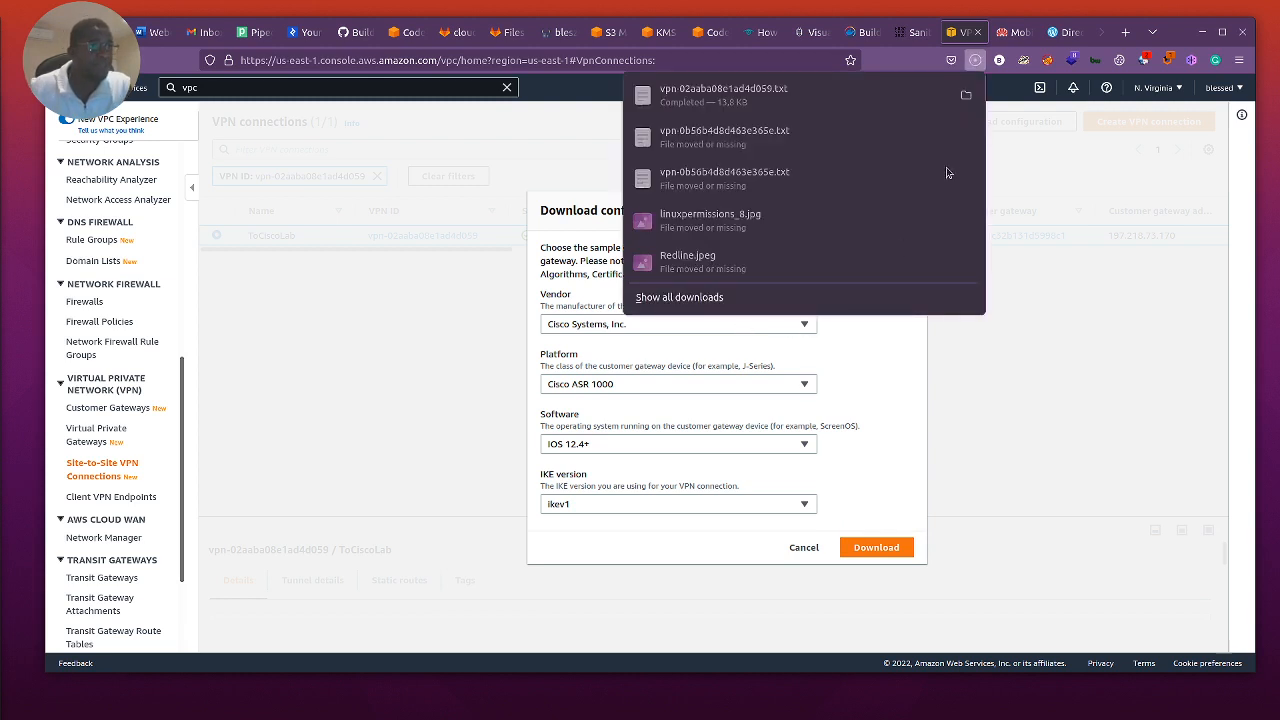
Step: Open the downloaded vpn-02aaba08e1ad4d059.txt in the text editor, restore its window from full size and return to the browser
{"action": "left_click", "coordinate": [706, 90]}
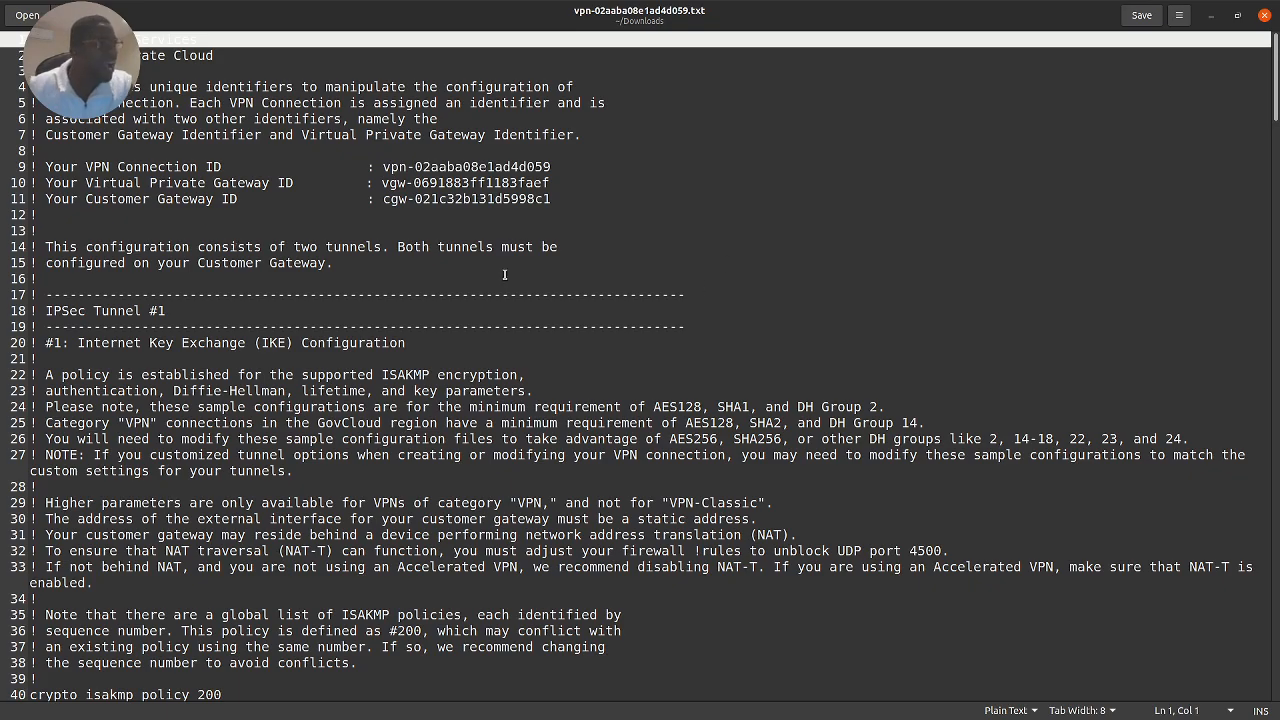
{"action": "left_click", "coordinate": [1238, 18]}
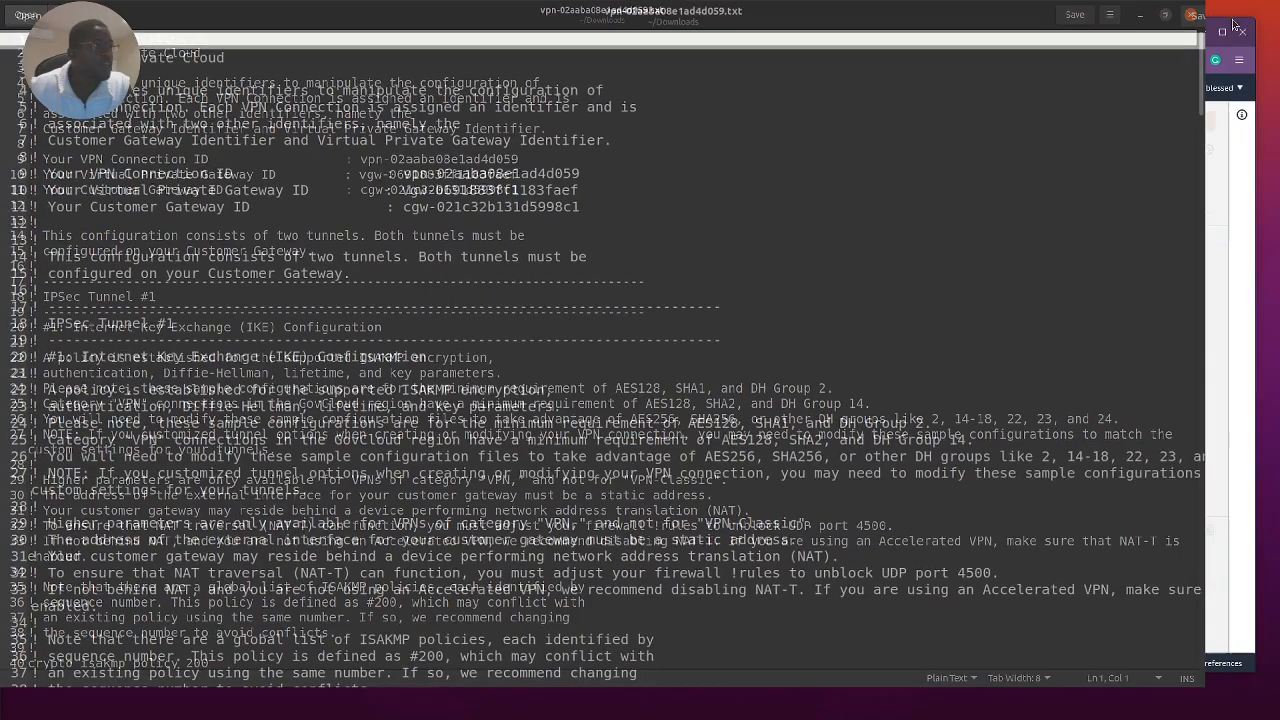
{"action": "left_click", "coordinate": [1222, 356]}
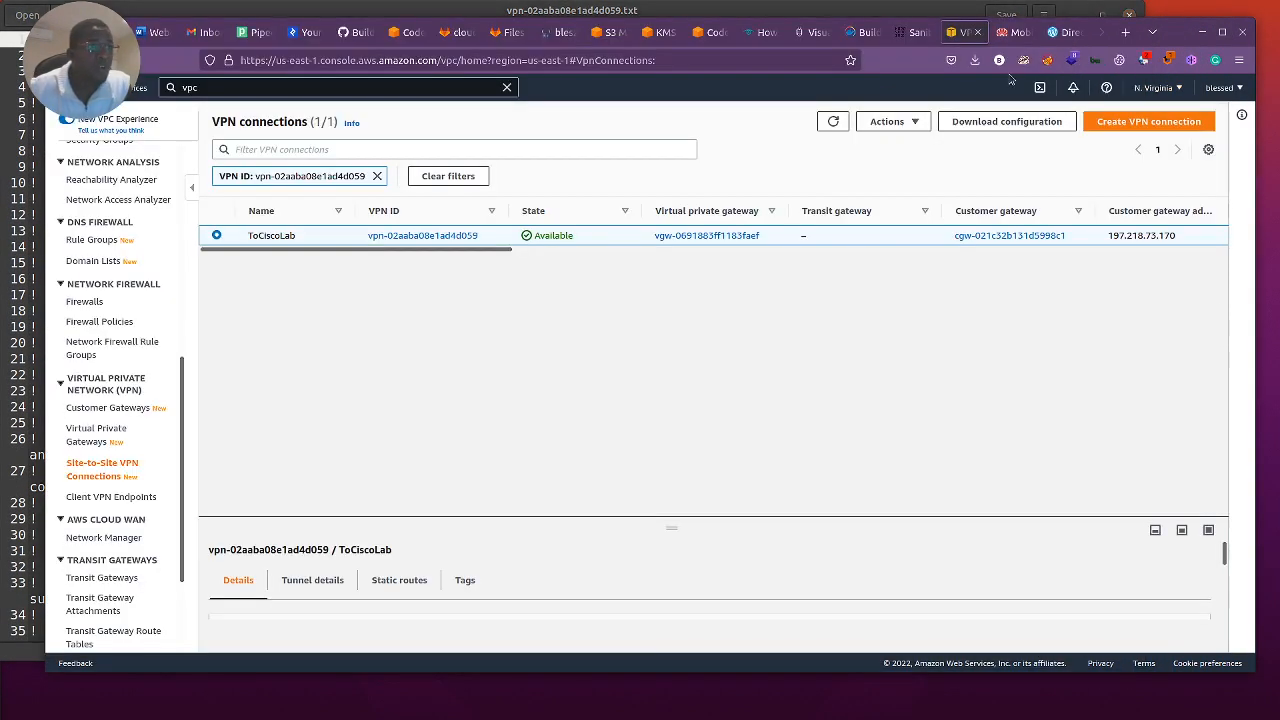
Step: Switch to the Huawei router's admin page and open its VPN settings
{"action": "left_click", "coordinate": [1015, 32]}
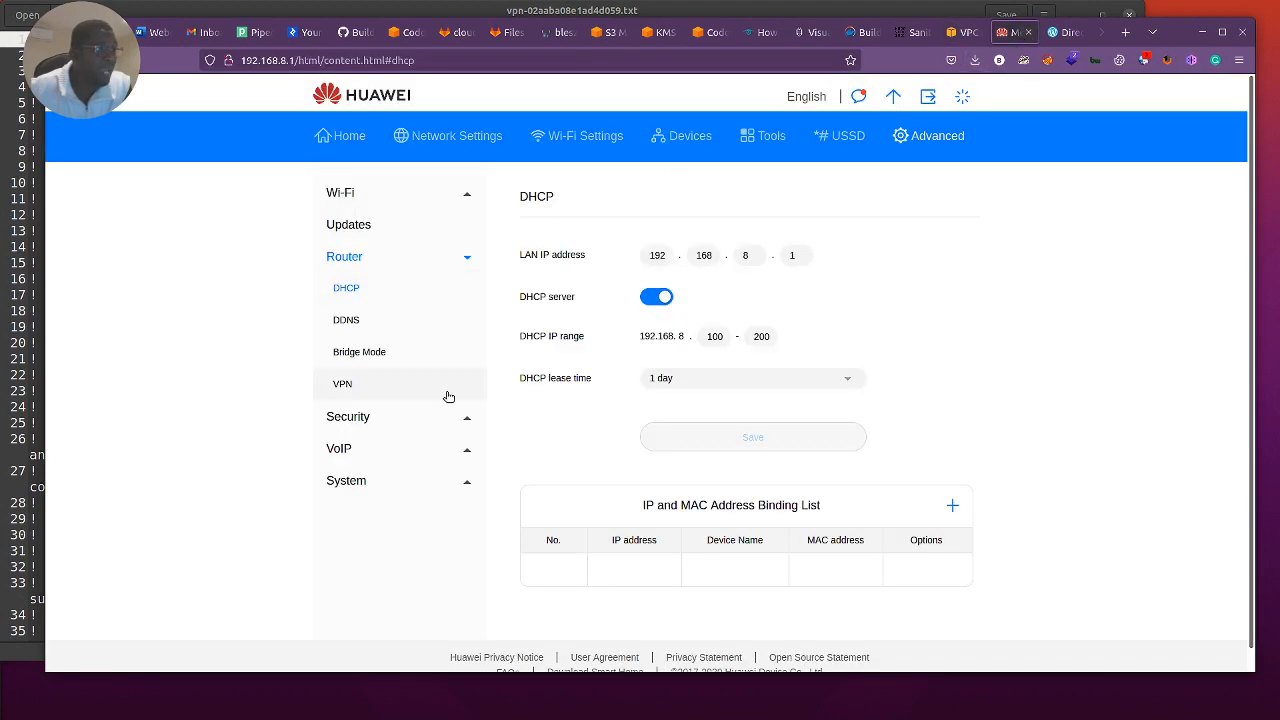
{"action": "left_click", "coordinate": [342, 385]}
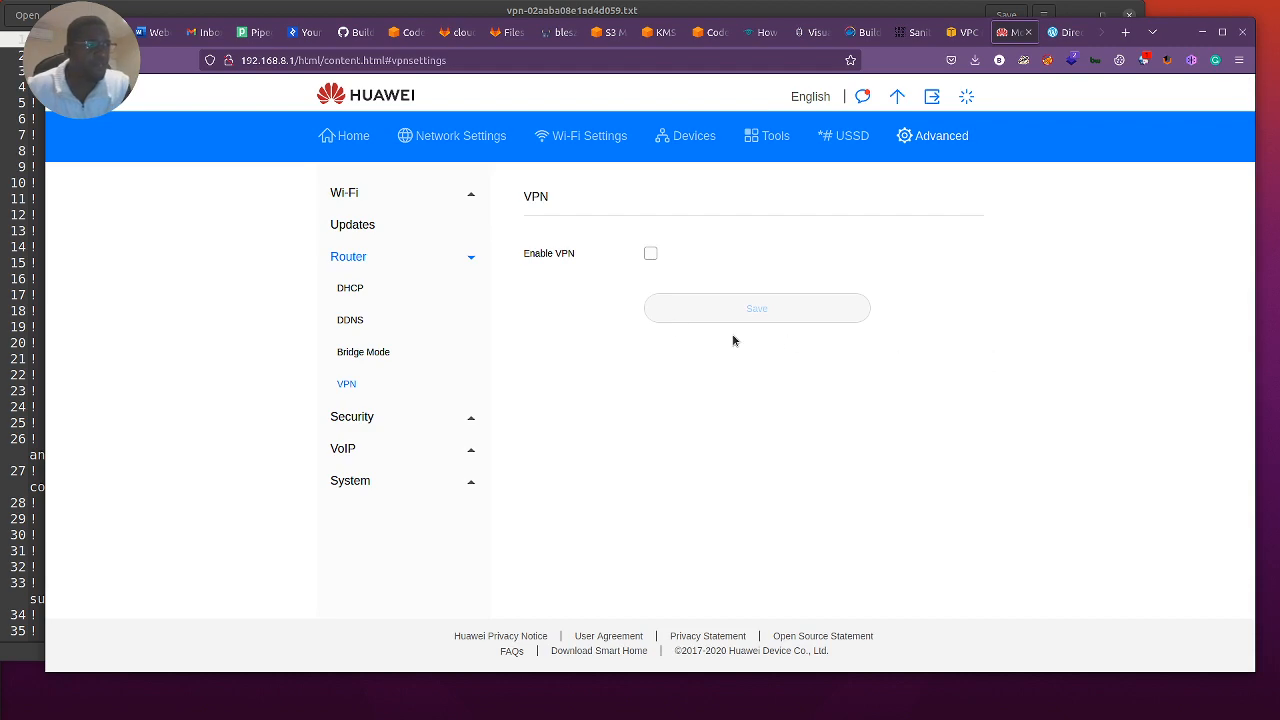
Step: Enable VPN on the router and review the L2TP VPN client fields that need filling in
{"action": "left_click", "coordinate": [650, 253]}
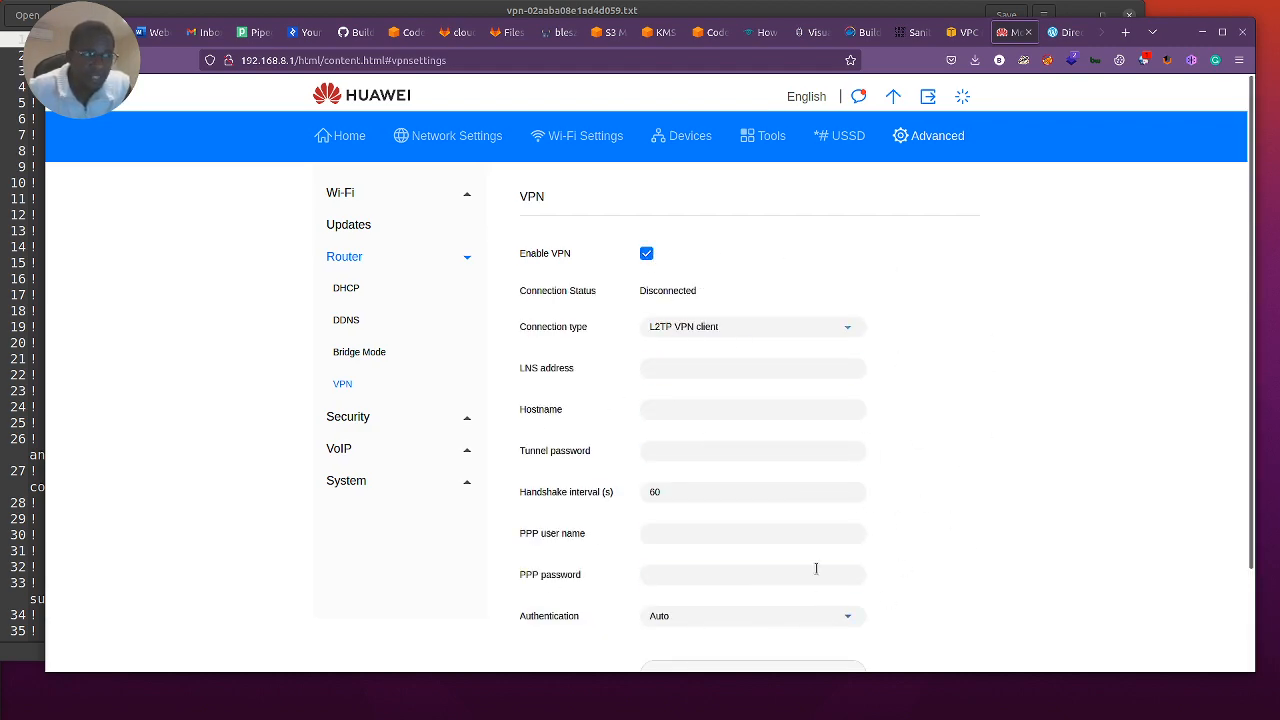
{"action": "scroll", "coordinate": [823, 551], "scroll_direction": "down", "scroll_amount": 2}
{"action": "scroll", "coordinate": [826, 554], "scroll_direction": "up", "scroll_amount": 3}
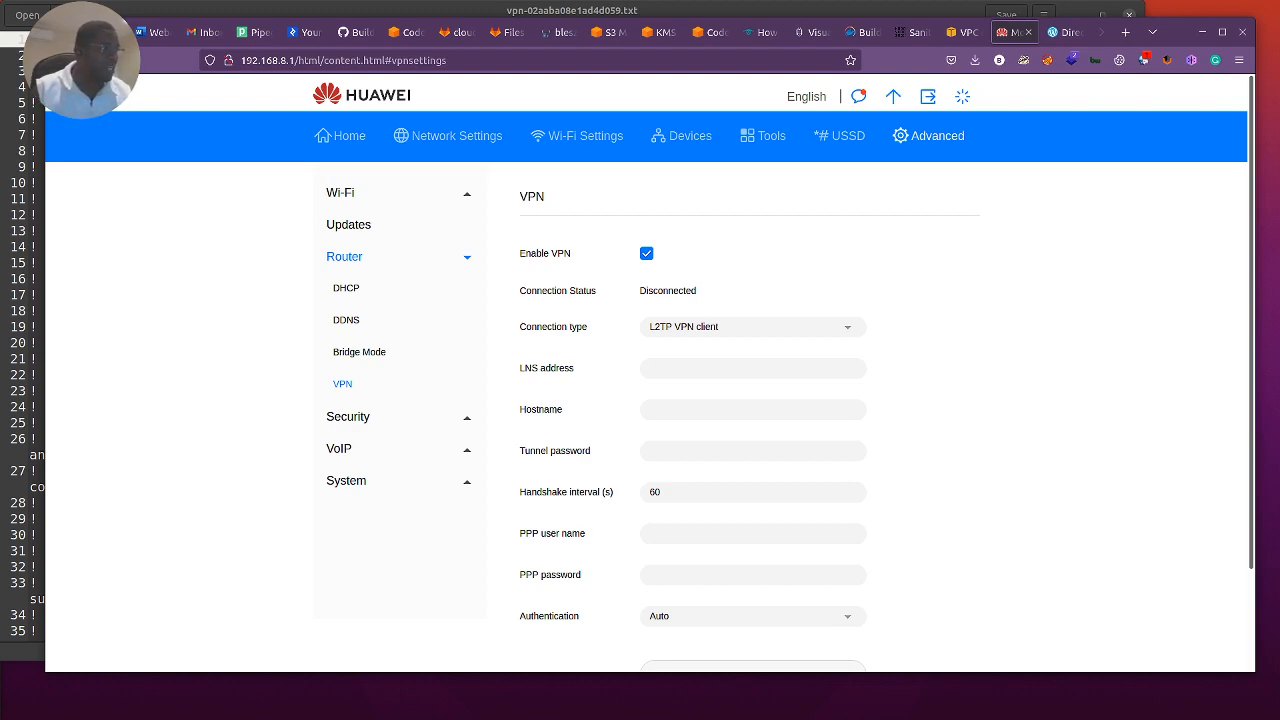
Step: Switch to the downloaded configuration in the text editor and examine its VPN connection, virtual private gateway and customer gateway IDs
{"action": "left_click", "coordinate": [18, 340]}
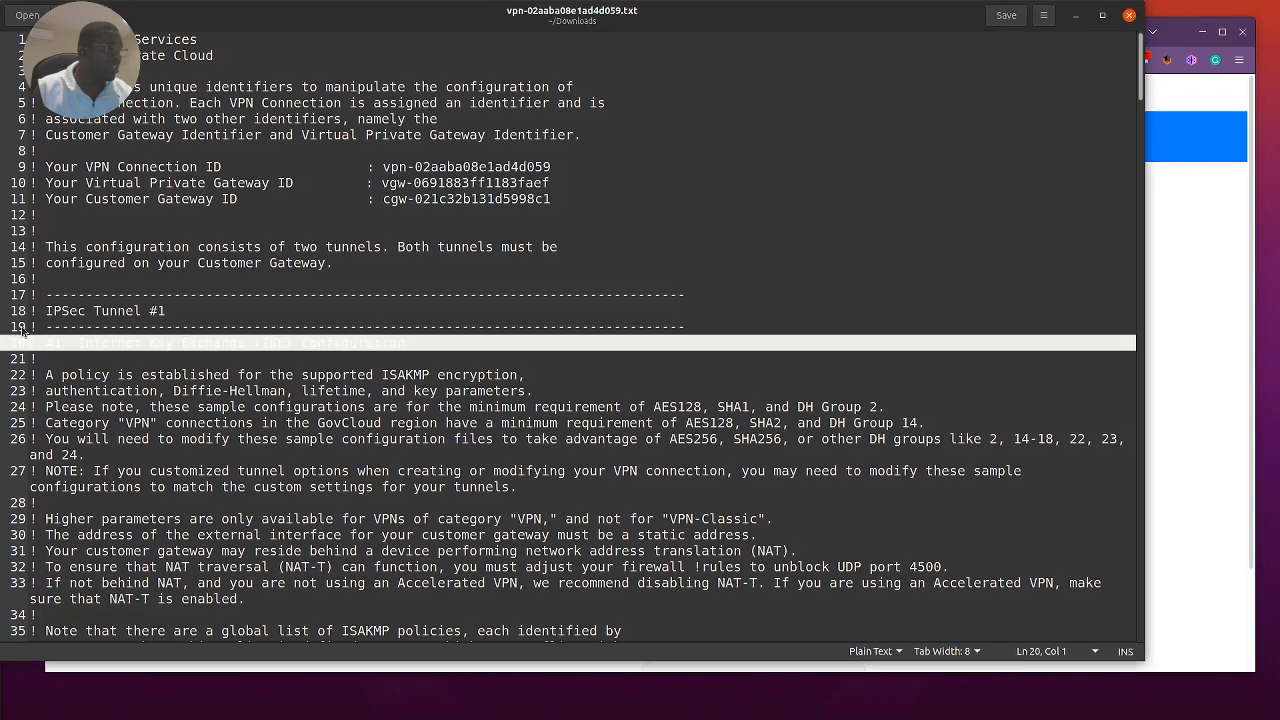
{"action": "scroll", "coordinate": [469, 272], "scroll_direction": "down", "scroll_amount": 5}
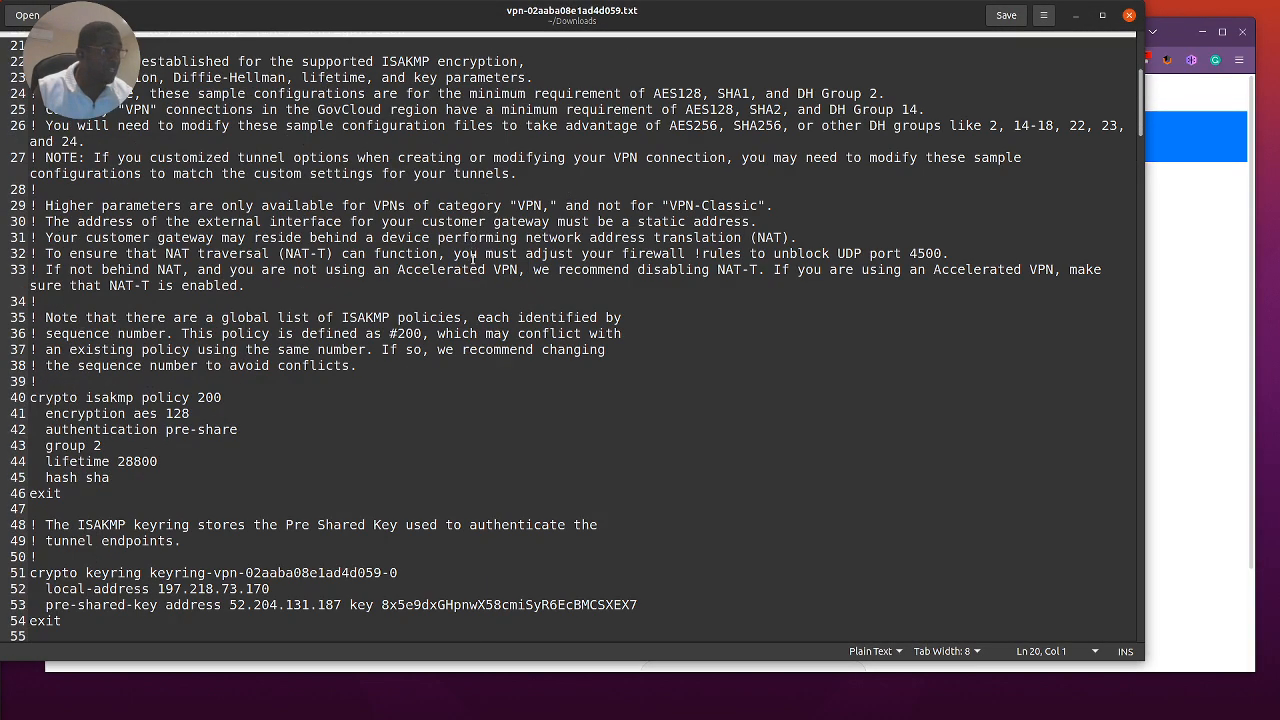
{"action": "scroll", "coordinate": [469, 272], "scroll_direction": "up", "scroll_amount": 5}
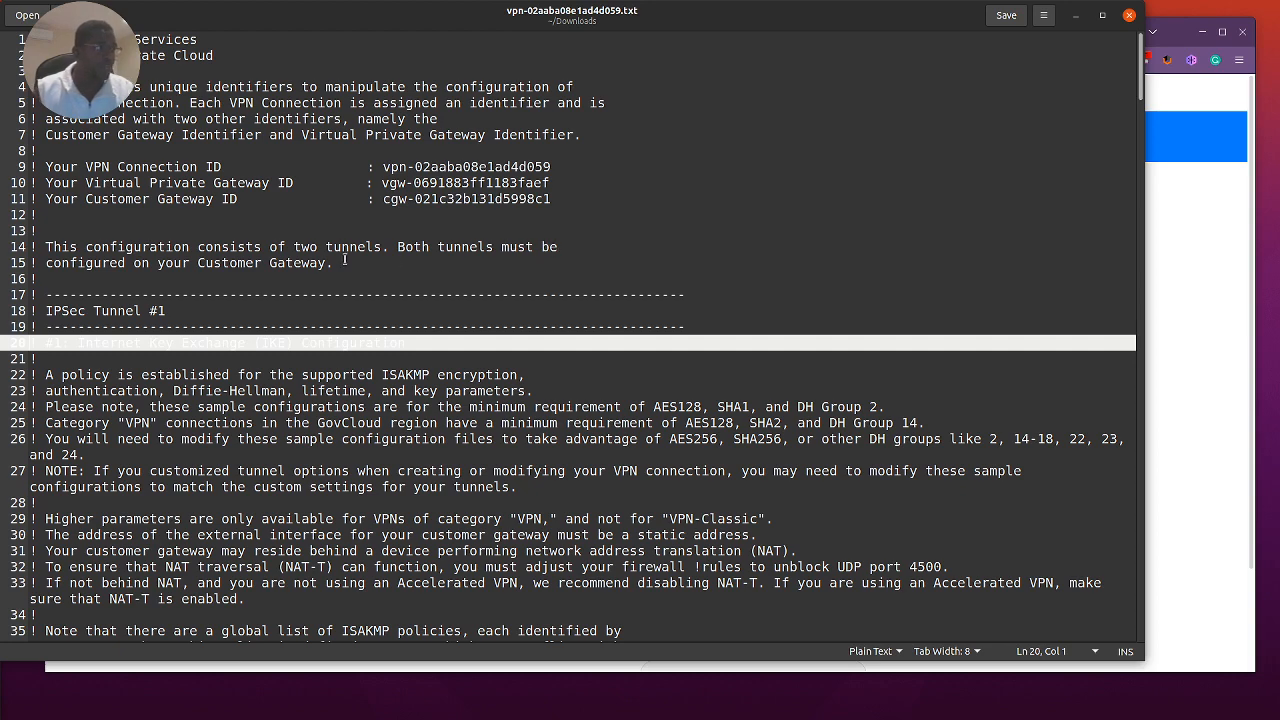
{"action": "left_click", "coordinate": [440, 165]}
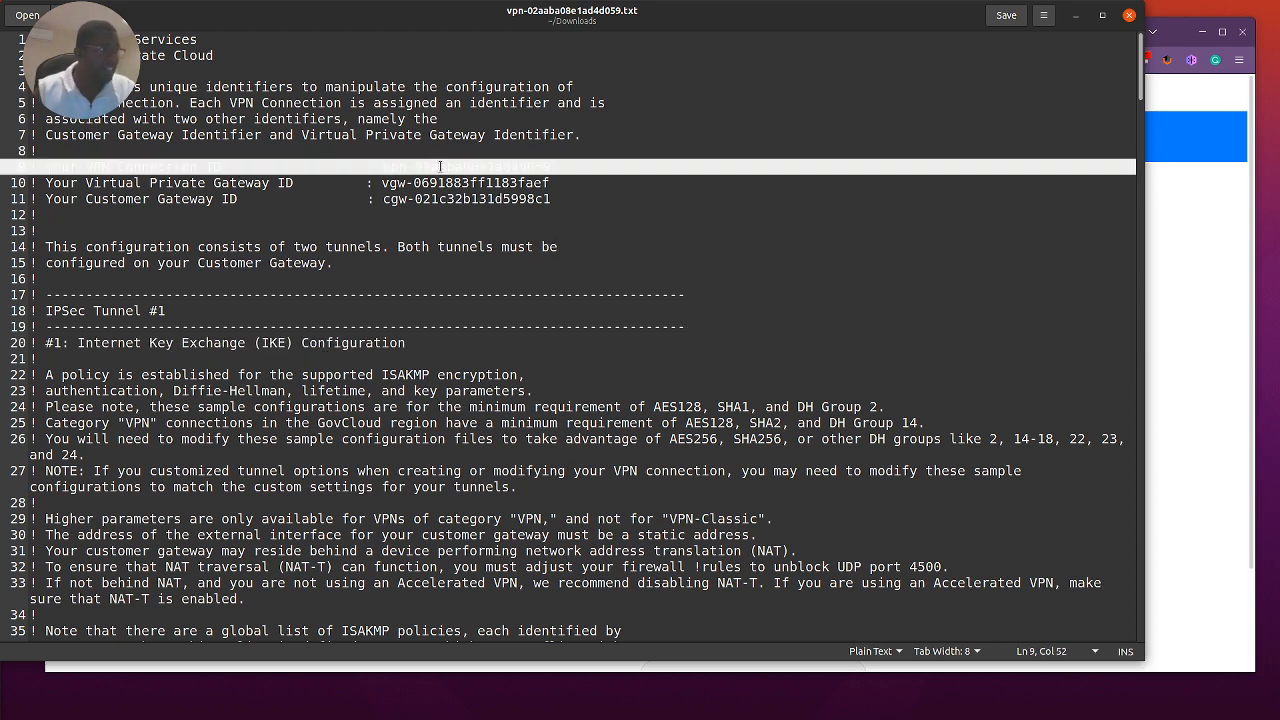
{"action": "left_click", "coordinate": [452, 186]}
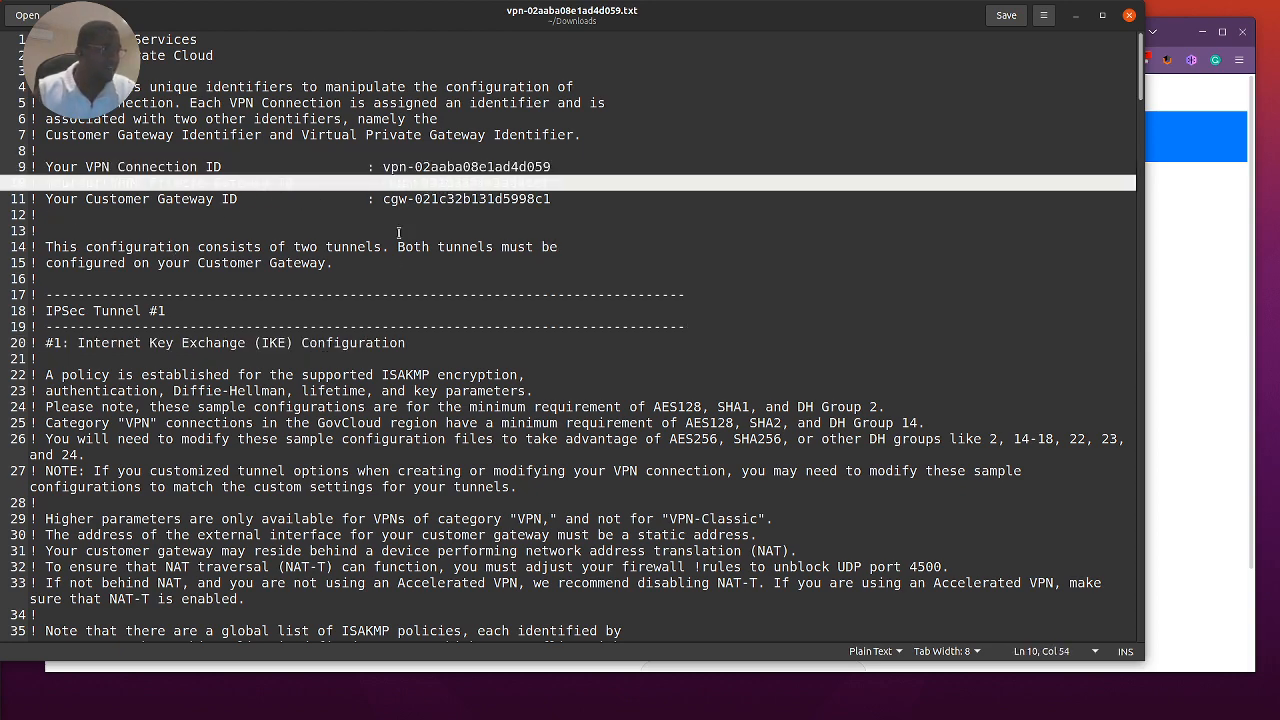
{"action": "left_click", "coordinate": [476, 199]}
Step: Examine the IKE section of IPSec Tunnel #1, highlighting the keyring name, local address and pre-shared key
{"action": "scroll", "coordinate": [405, 362], "scroll_direction": "down", "scroll_amount": 5}
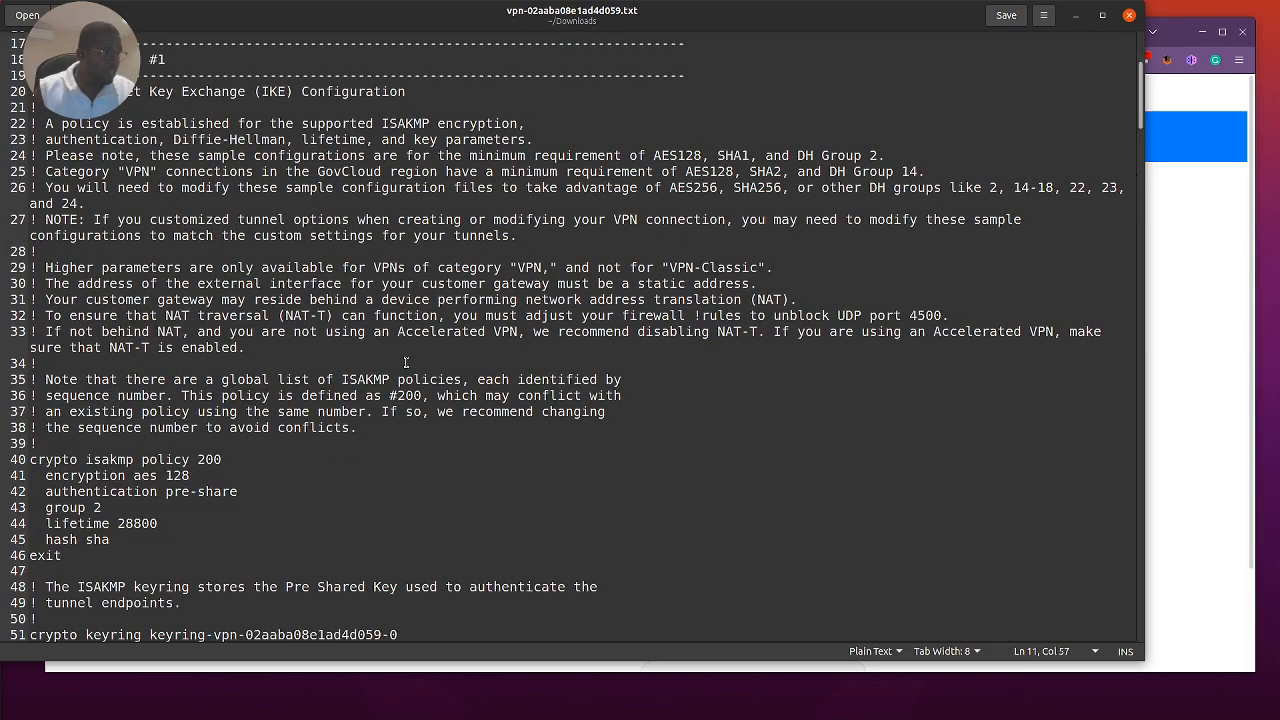
{"action": "scroll", "coordinate": [405, 362], "scroll_direction": "down", "scroll_amount": 2}
{"action": "scroll", "coordinate": [412, 364], "scroll_direction": "down", "scroll_amount": 4}
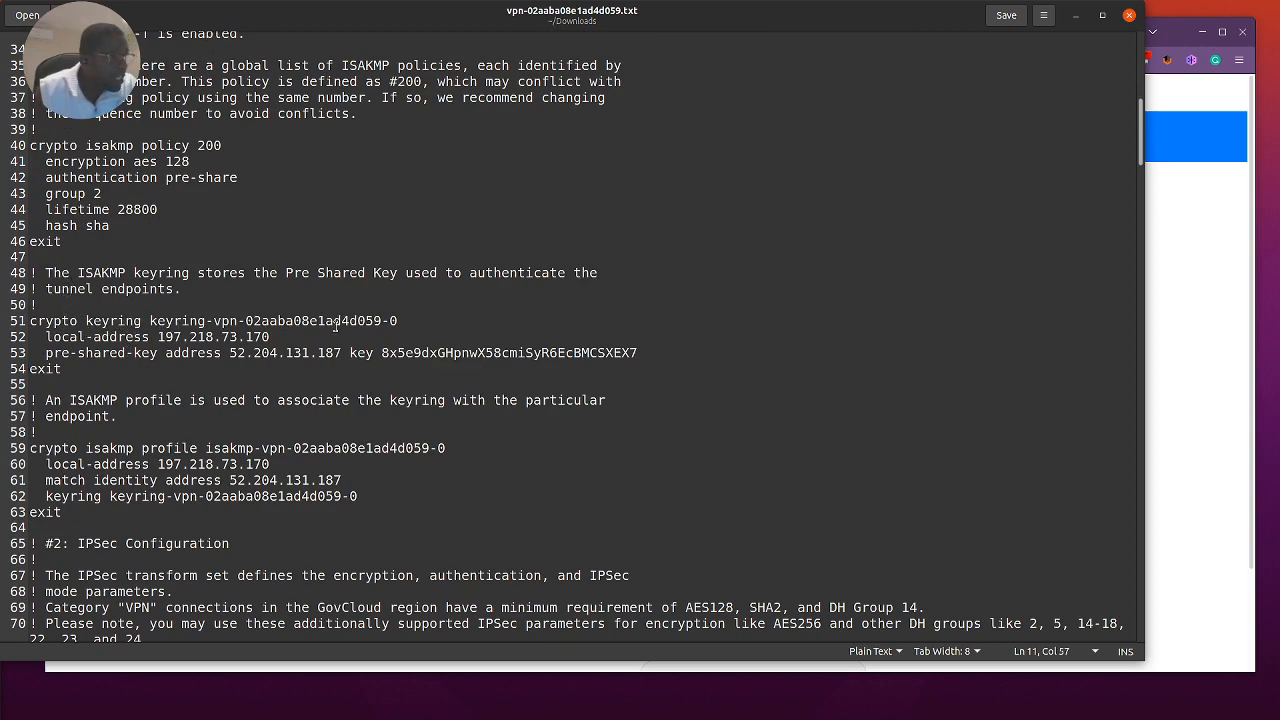
{"action": "left_click_drag", "start_coordinate": [402, 321], "coordinate": [237, 321]}
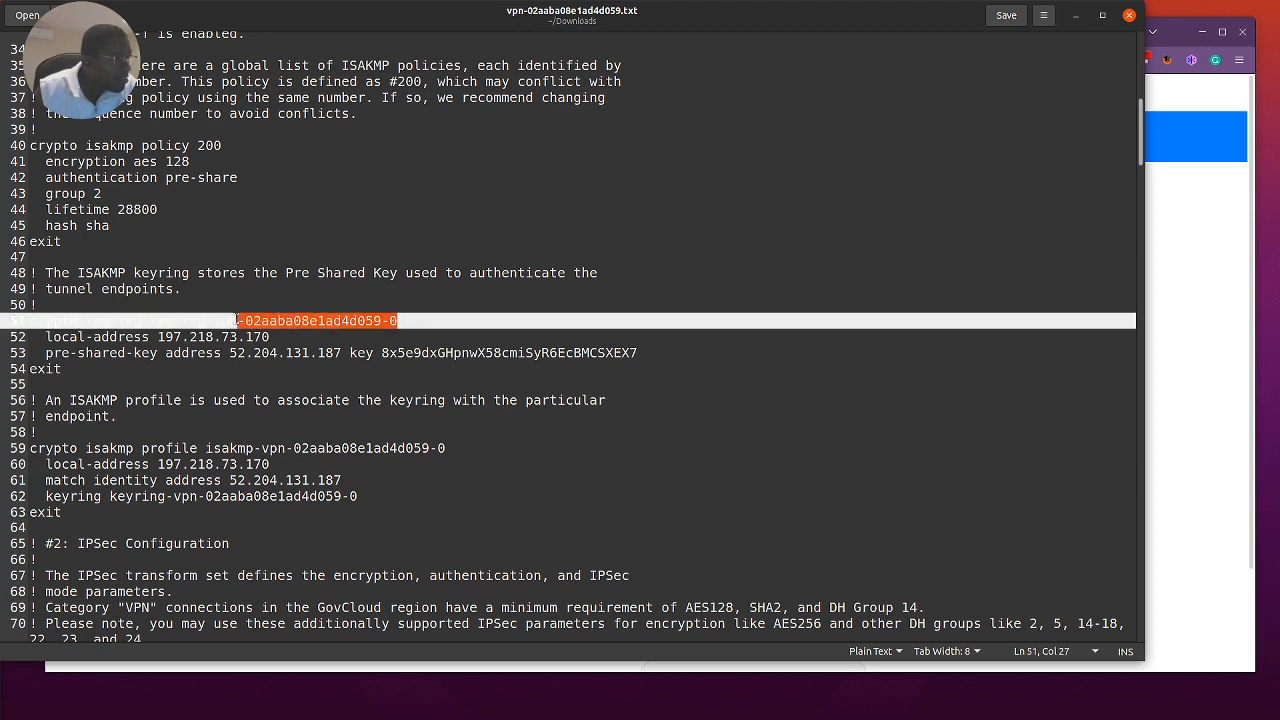
{"action": "left_click", "coordinate": [133, 347]}
{"action": "left_click", "coordinate": [275, 336]}
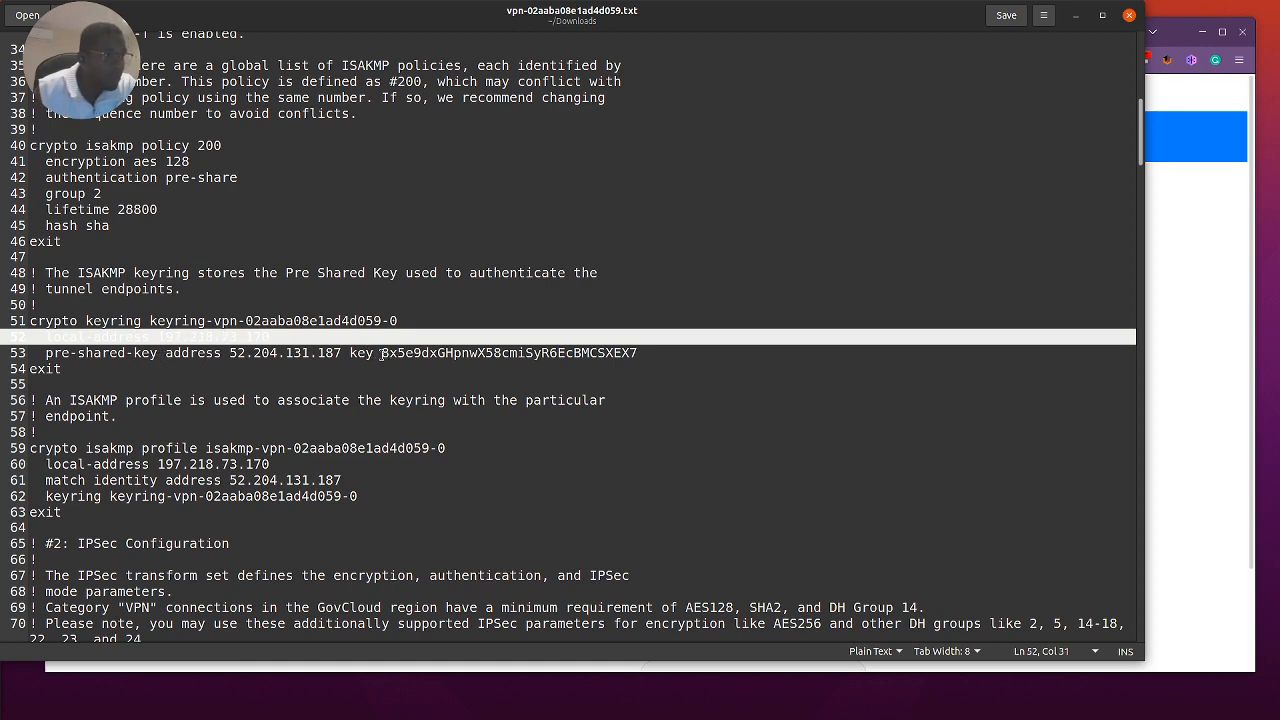
{"action": "left_click_drag", "start_coordinate": [382, 353], "coordinate": [517, 354]}
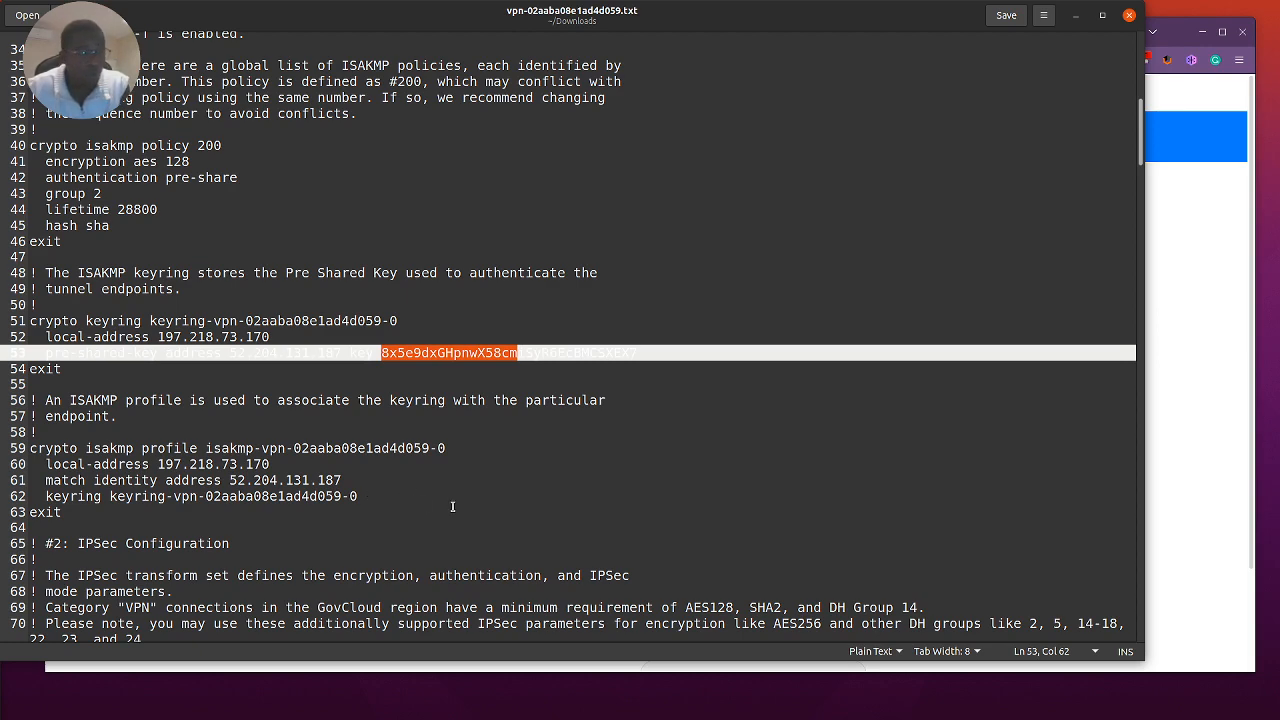
{"action": "left_click_drag", "start_coordinate": [271, 337], "coordinate": [156, 337]}
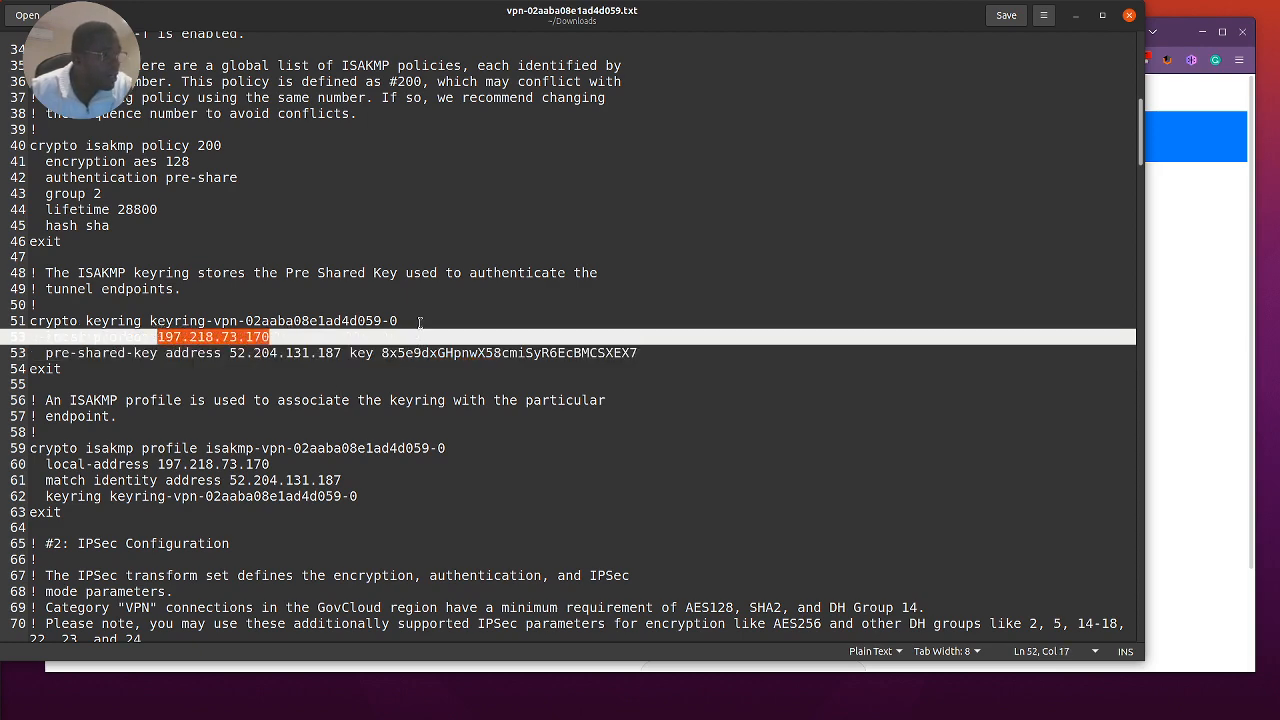
{"action": "left_click_drag", "start_coordinate": [419, 321], "coordinate": [237, 321]}
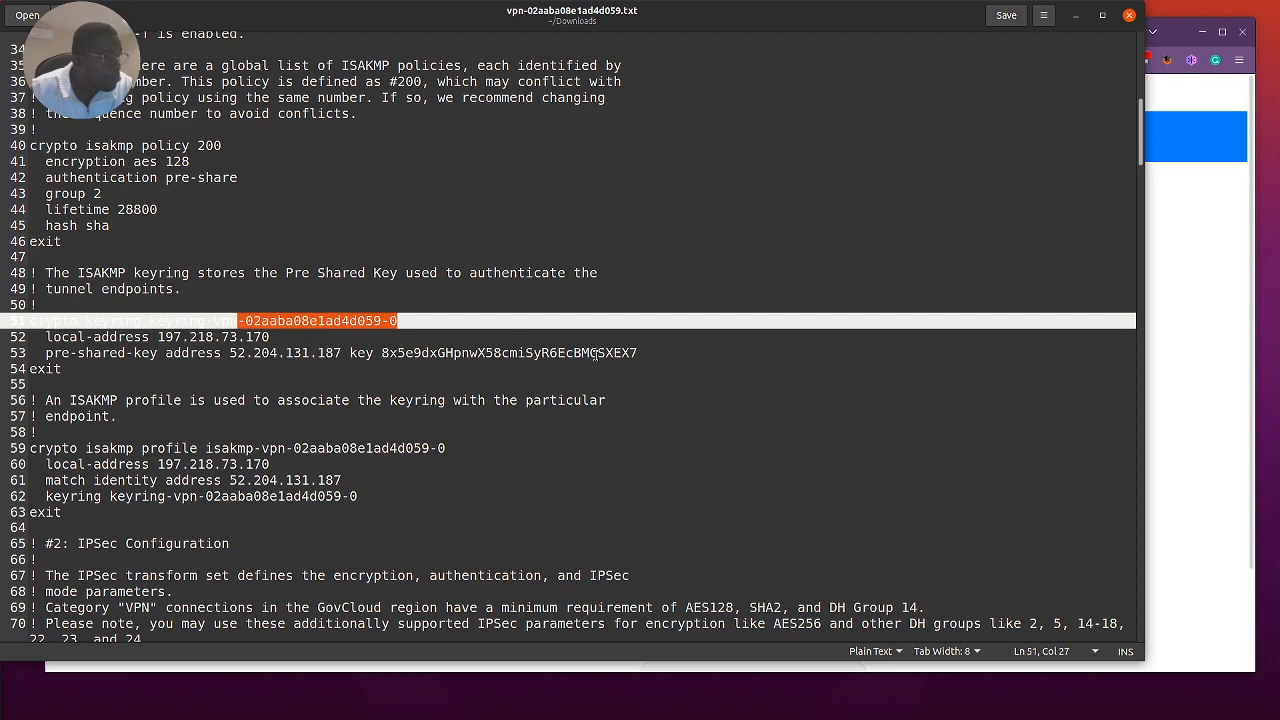
{"action": "left_click_drag", "start_coordinate": [637, 352], "coordinate": [322, 354]}
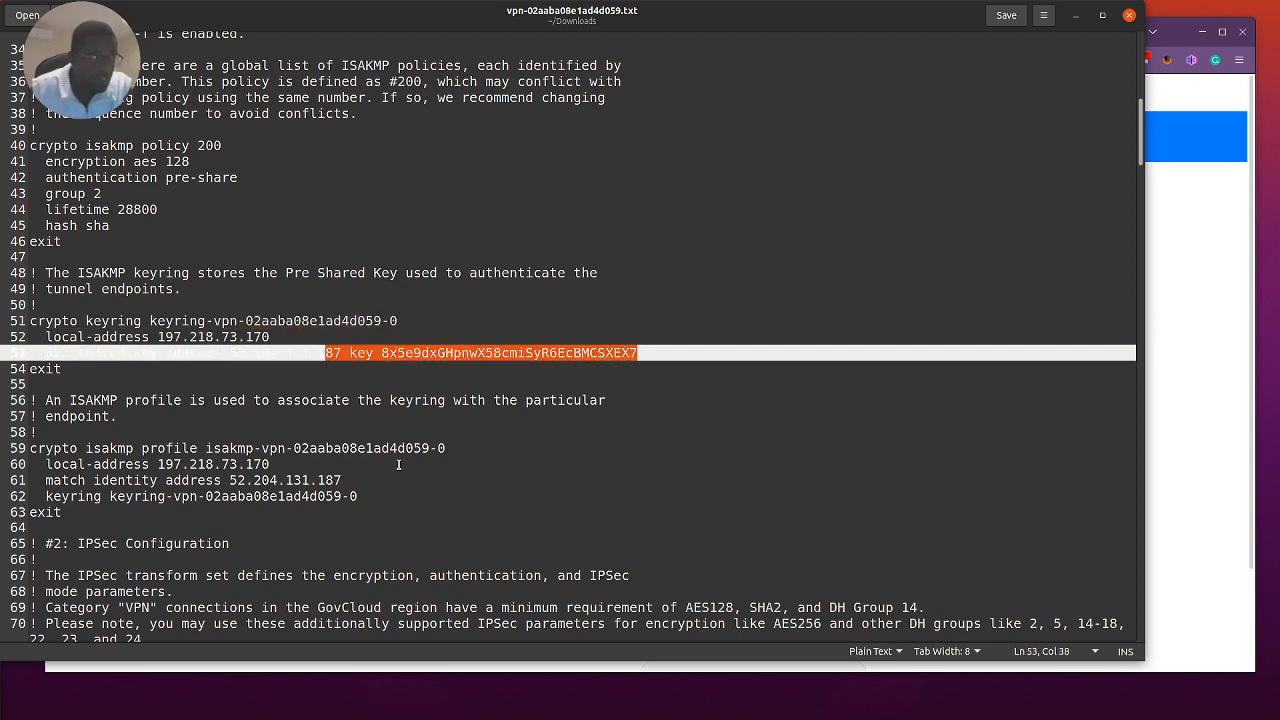
Step: Read through the IPSec, tunnel interface and static route sections, continuing into the IPSec Tunnel #2 configuration
{"action": "scroll", "coordinate": [402, 460], "scroll_direction": "down", "scroll_amount": 3}
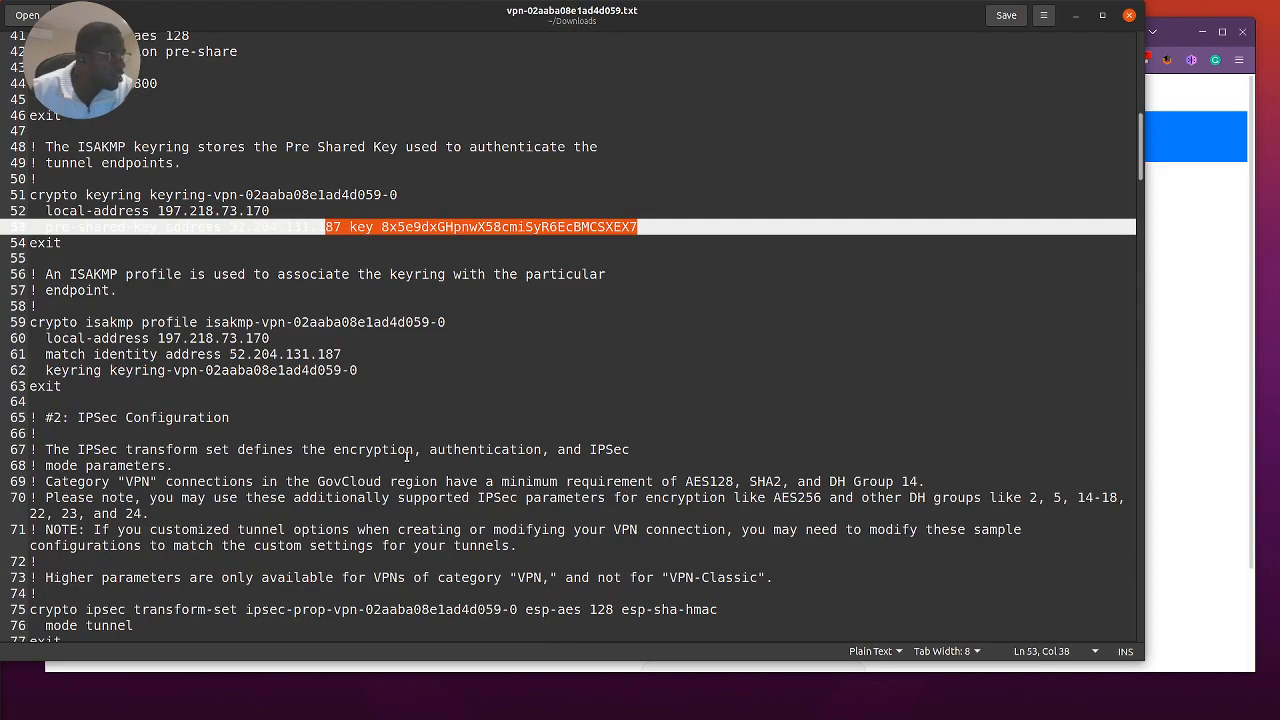
{"action": "scroll", "coordinate": [340, 465], "scroll_direction": "down", "scroll_amount": 15}
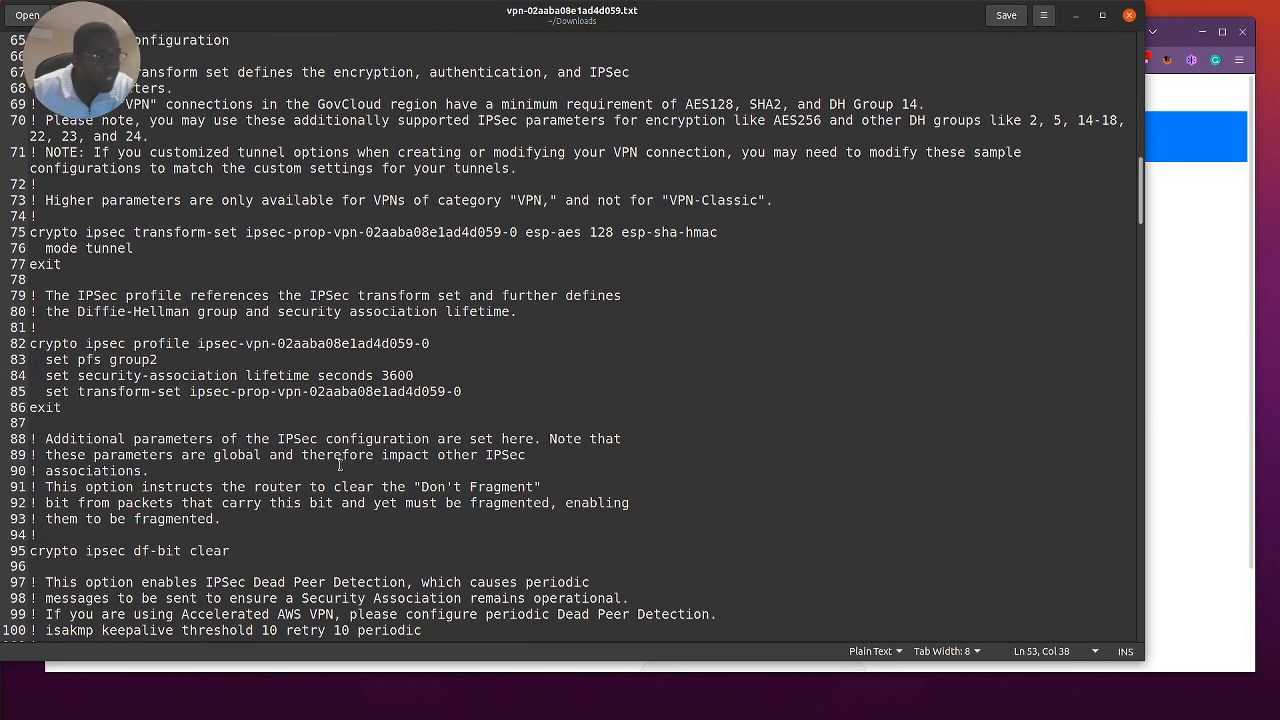
{"action": "scroll", "coordinate": [354, 468], "scroll_direction": "down", "scroll_amount": 7}
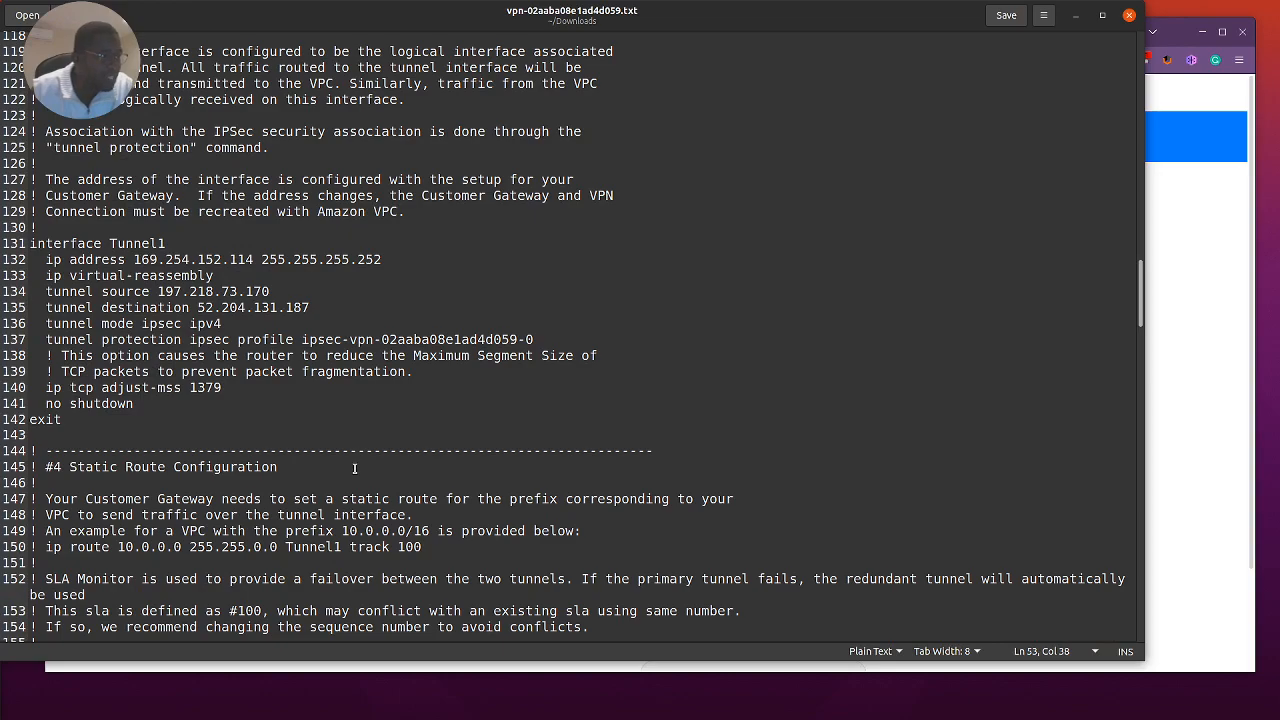
{"action": "scroll", "coordinate": [354, 468], "scroll_direction": "down", "scroll_amount": 12}
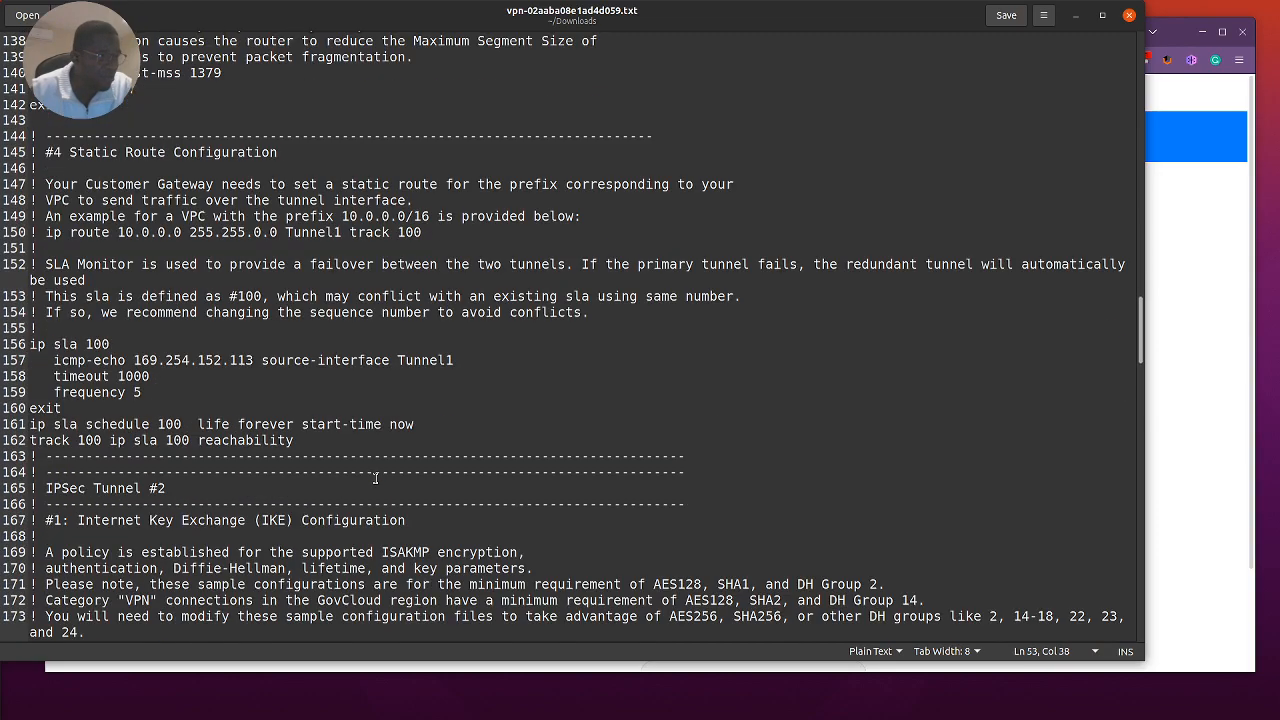
{"action": "scroll", "coordinate": [382, 476], "scroll_direction": "down", "scroll_amount": 16}
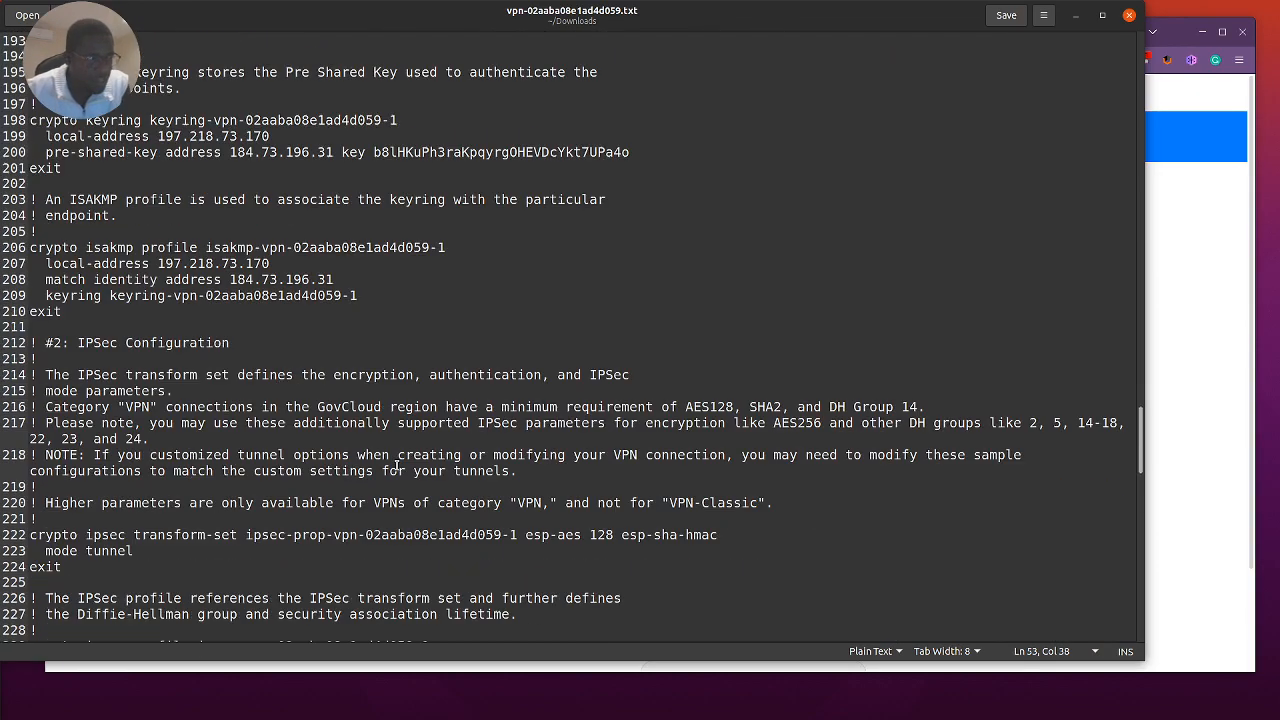
{"action": "scroll", "coordinate": [422, 452], "scroll_direction": "down", "scroll_amount": 1}
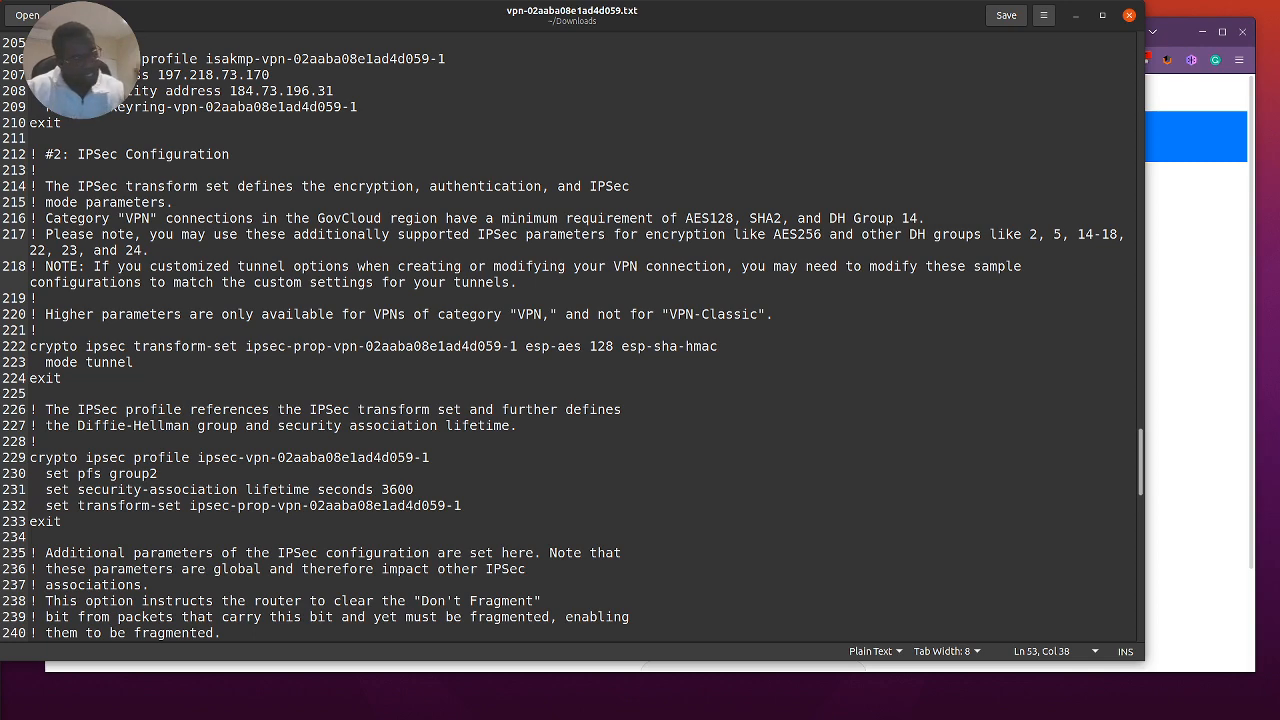
Step: Return to the router's VPN form in the browser to check its tunnel password field, and switch to the AWS VPN connections page
{"action": "left_click", "coordinate": [1212, 234]}
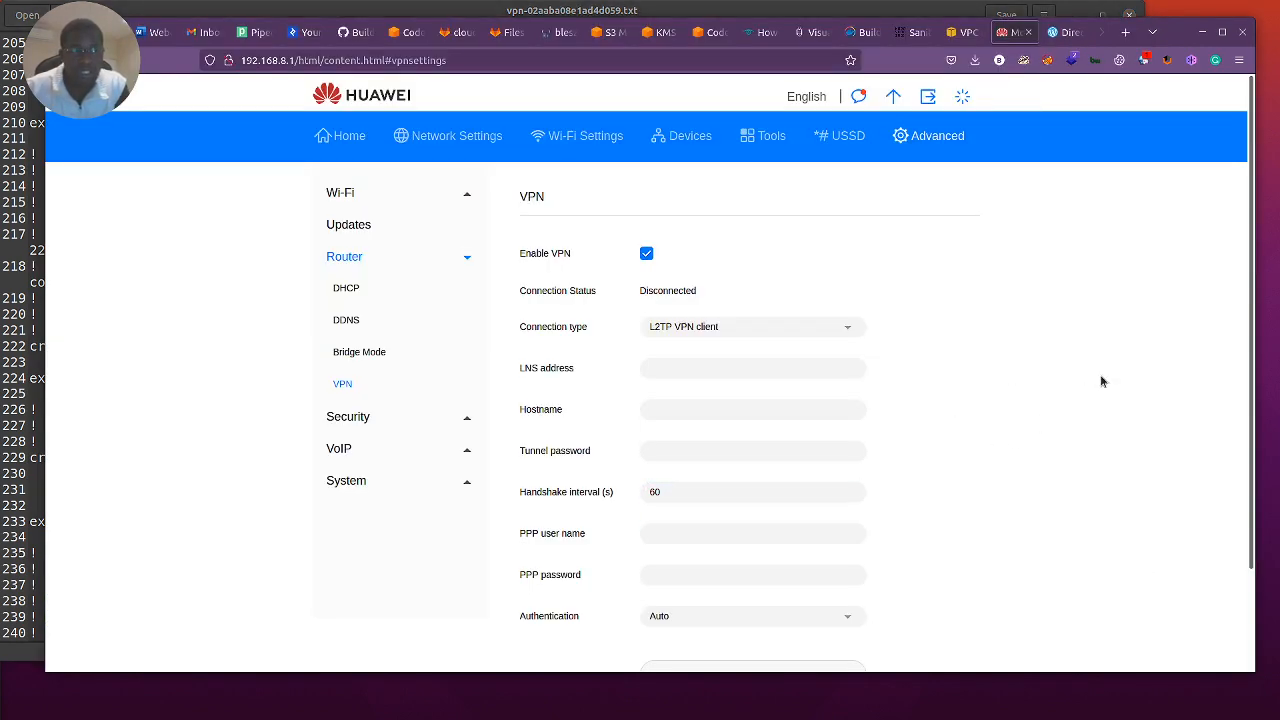
{"action": "left_click", "coordinate": [772, 446]}
{"action": "left_click", "coordinate": [503, 459]}
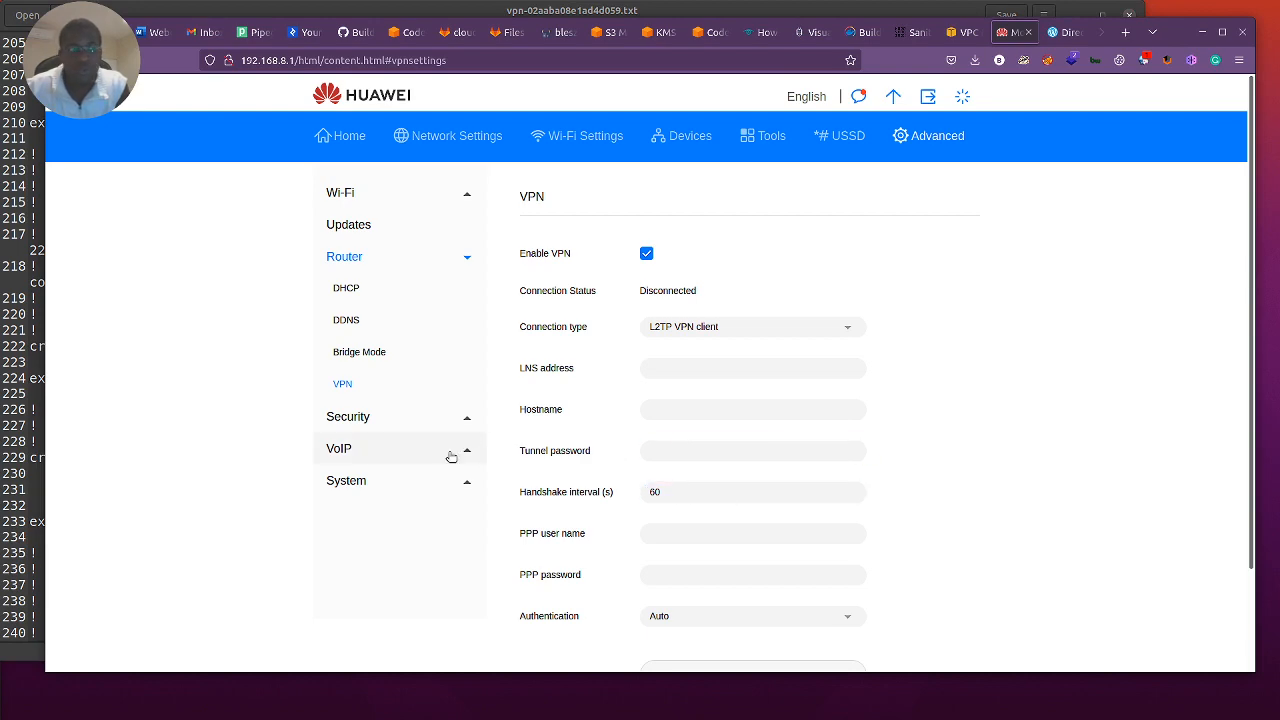
{"action": "left_click", "coordinate": [678, 457]}
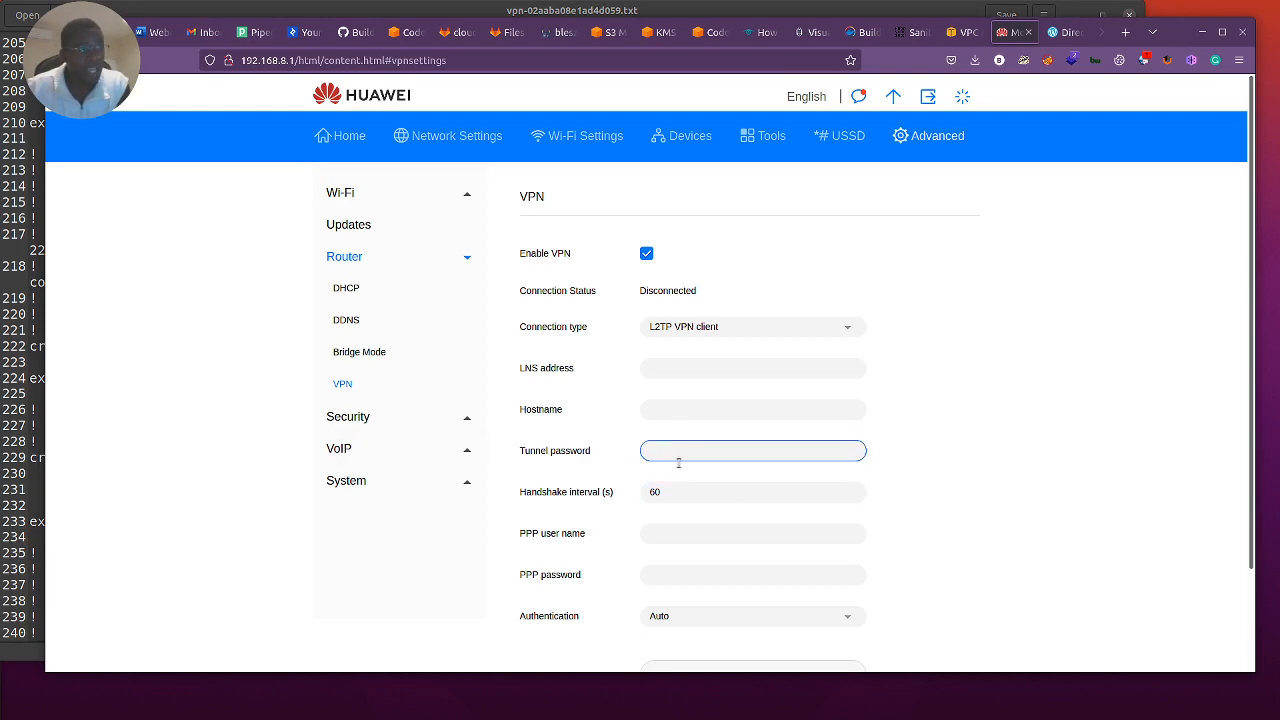
{"action": "left_click", "coordinate": [962, 32]}
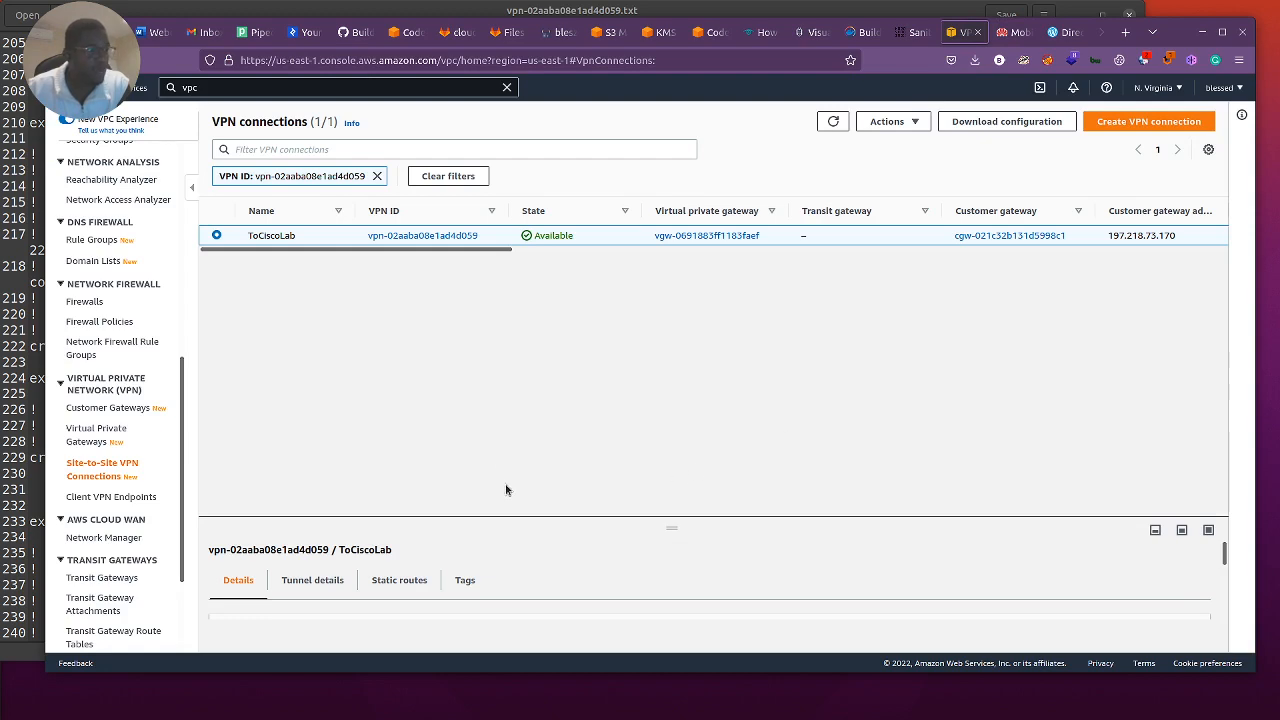